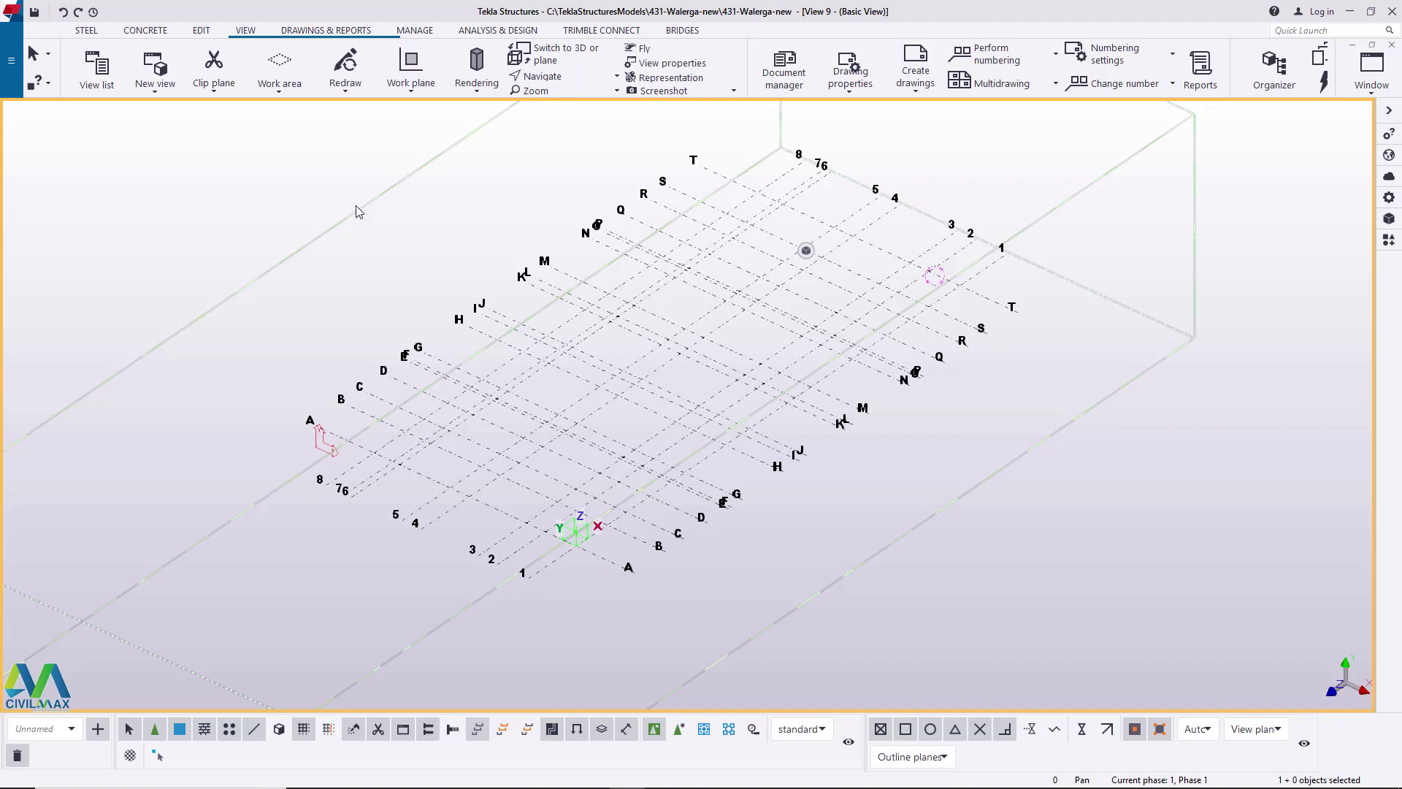
# - Place a trial pad footing near the grid origin, then delete it
pyautogui.click(148, 30)
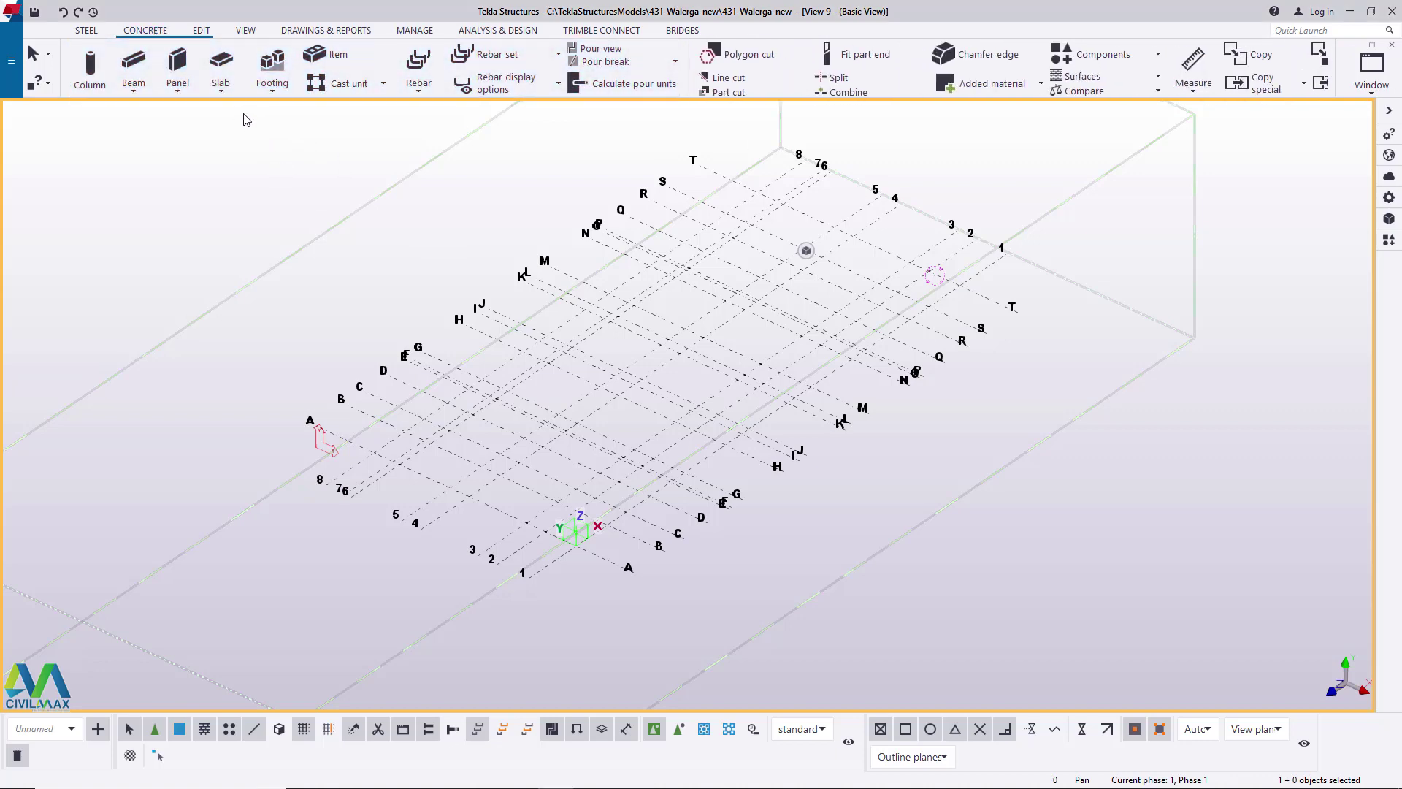
pyautogui.click(274, 88)
pyautogui.click(305, 124)
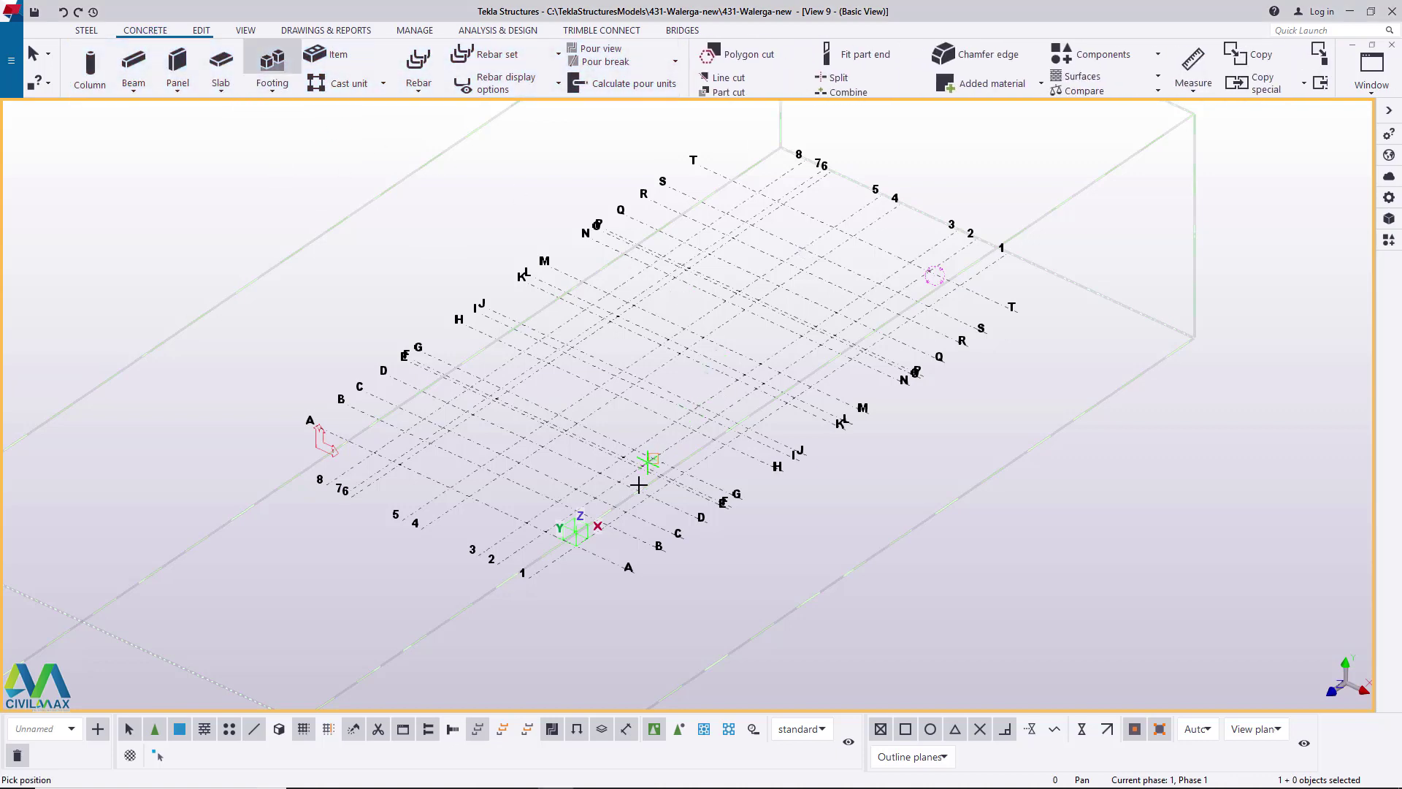
pyautogui.scroll(4, 555, 532)
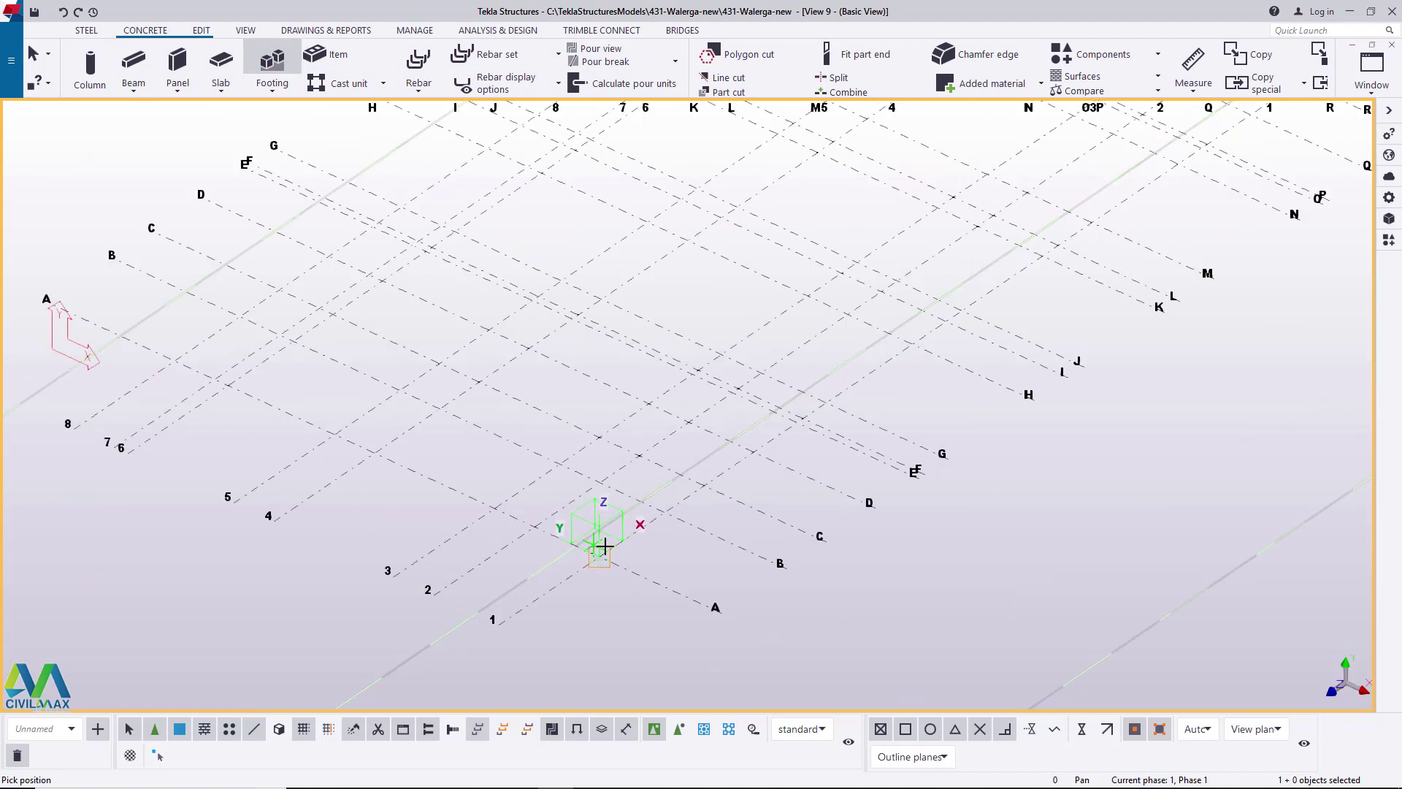
pyautogui.click(674, 507)
pyautogui.click(661, 421)
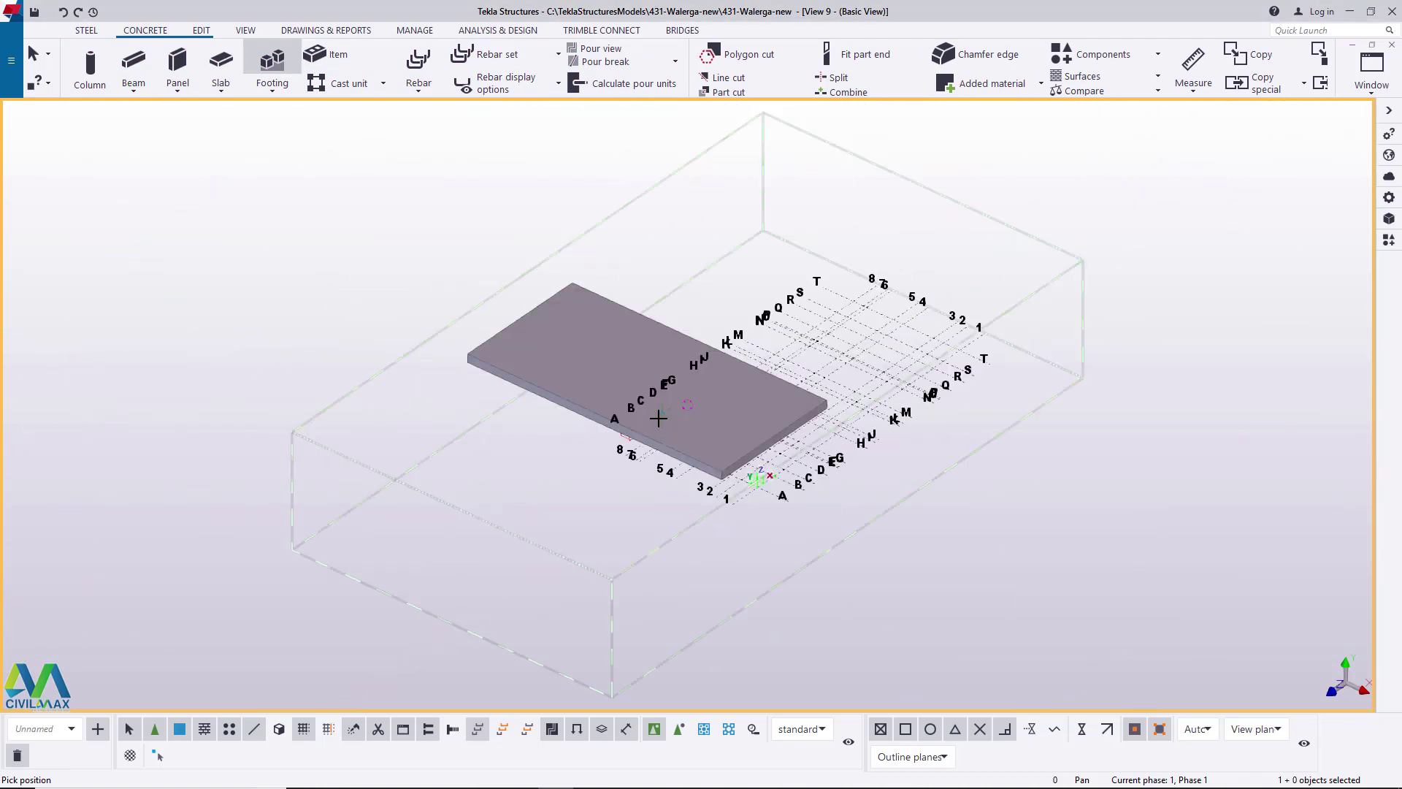
pyautogui.rightClick(623, 360)
pyautogui.click(646, 367)
pyautogui.scroll(3, 769, 412)
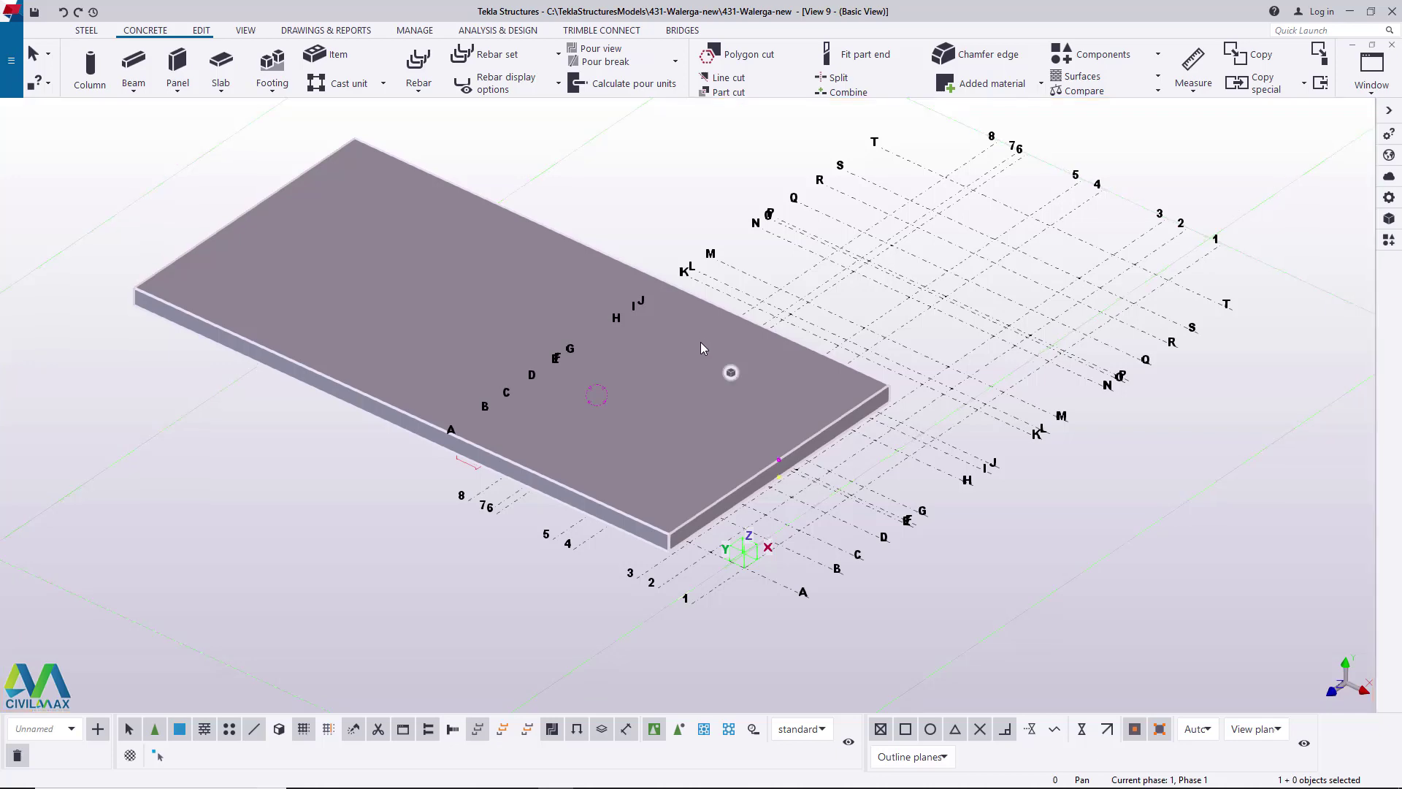
pyautogui.press('Delete')
pyautogui.scroll(3, 907, 478)
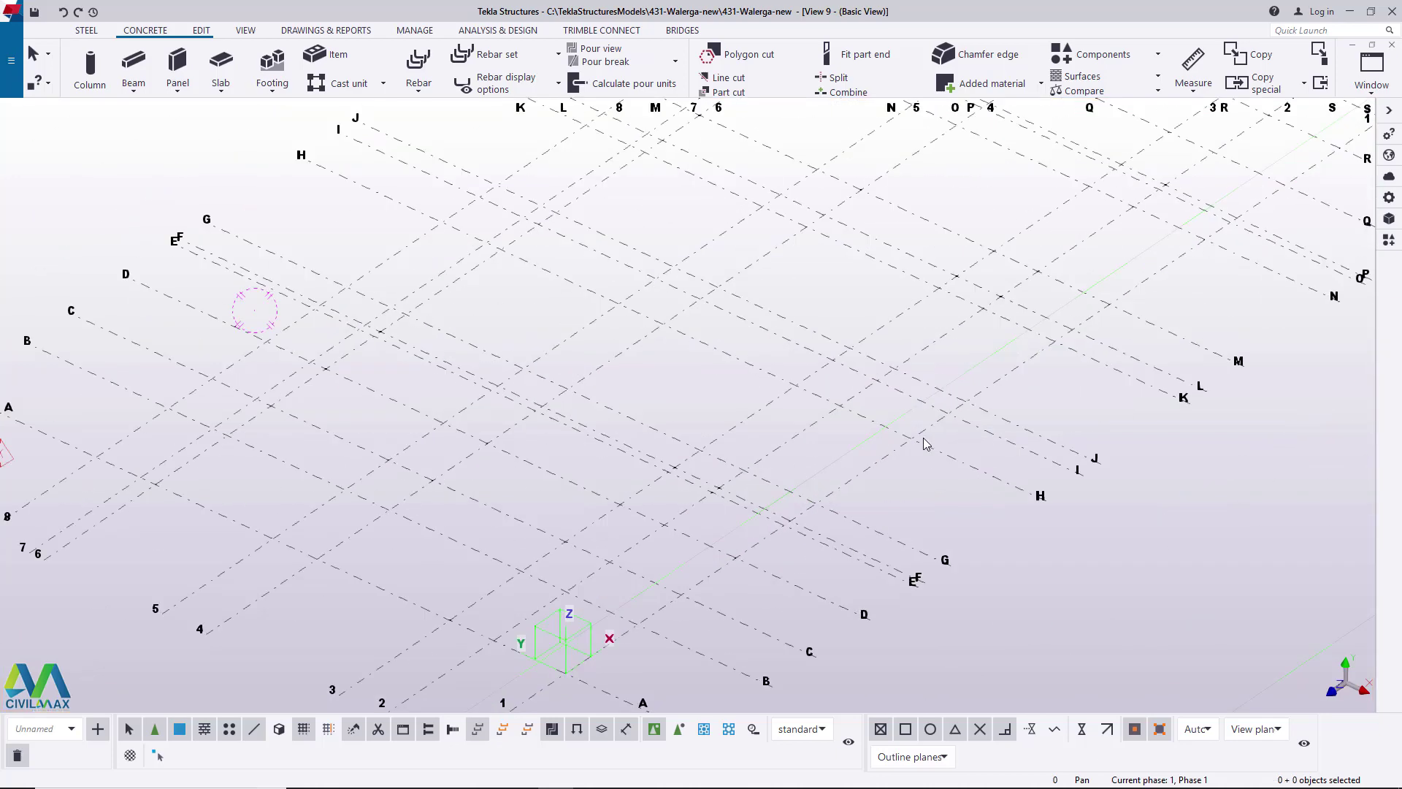
# - Start setting a work plane, then cancel it
pyautogui.click(246, 30)
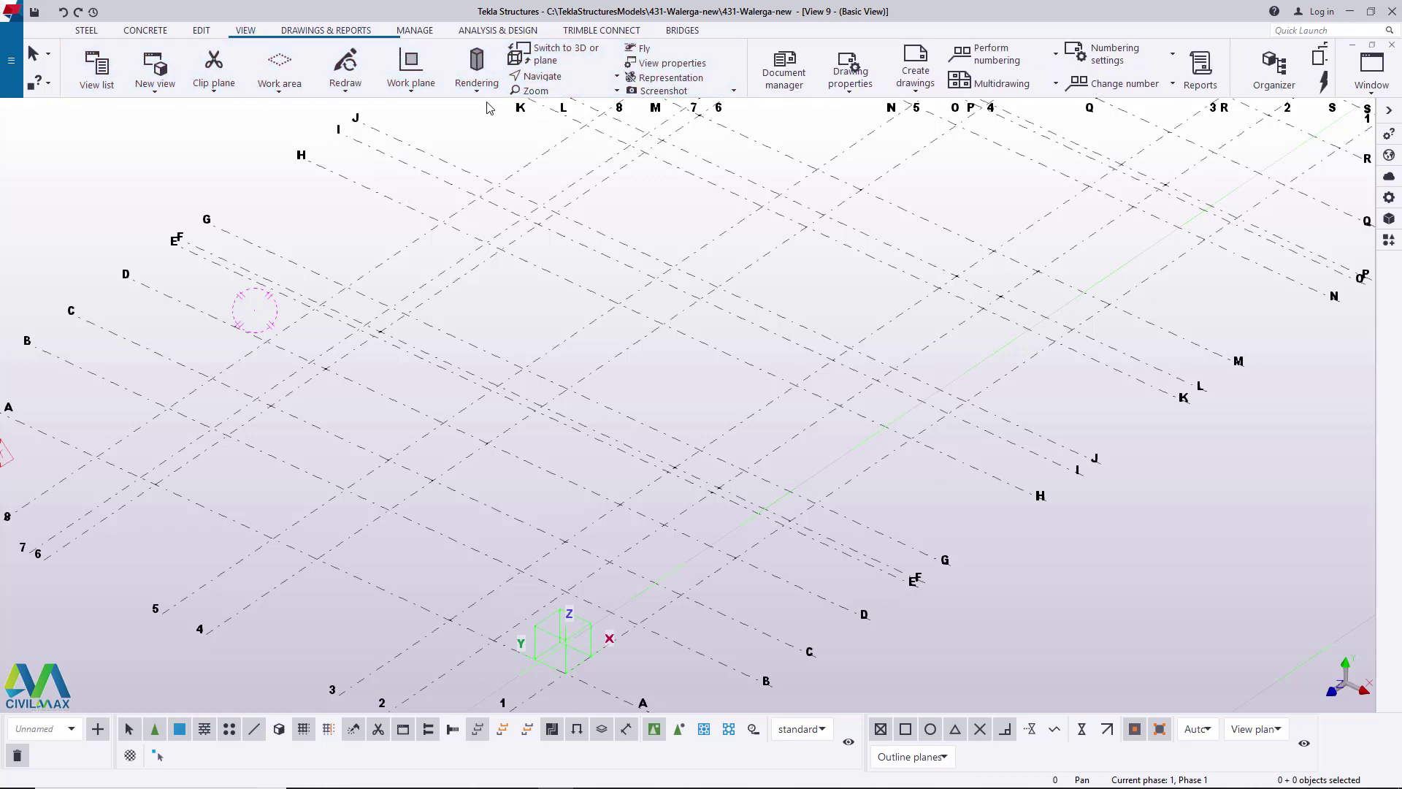
pyautogui.click(410, 77)
pyautogui.click(431, 120)
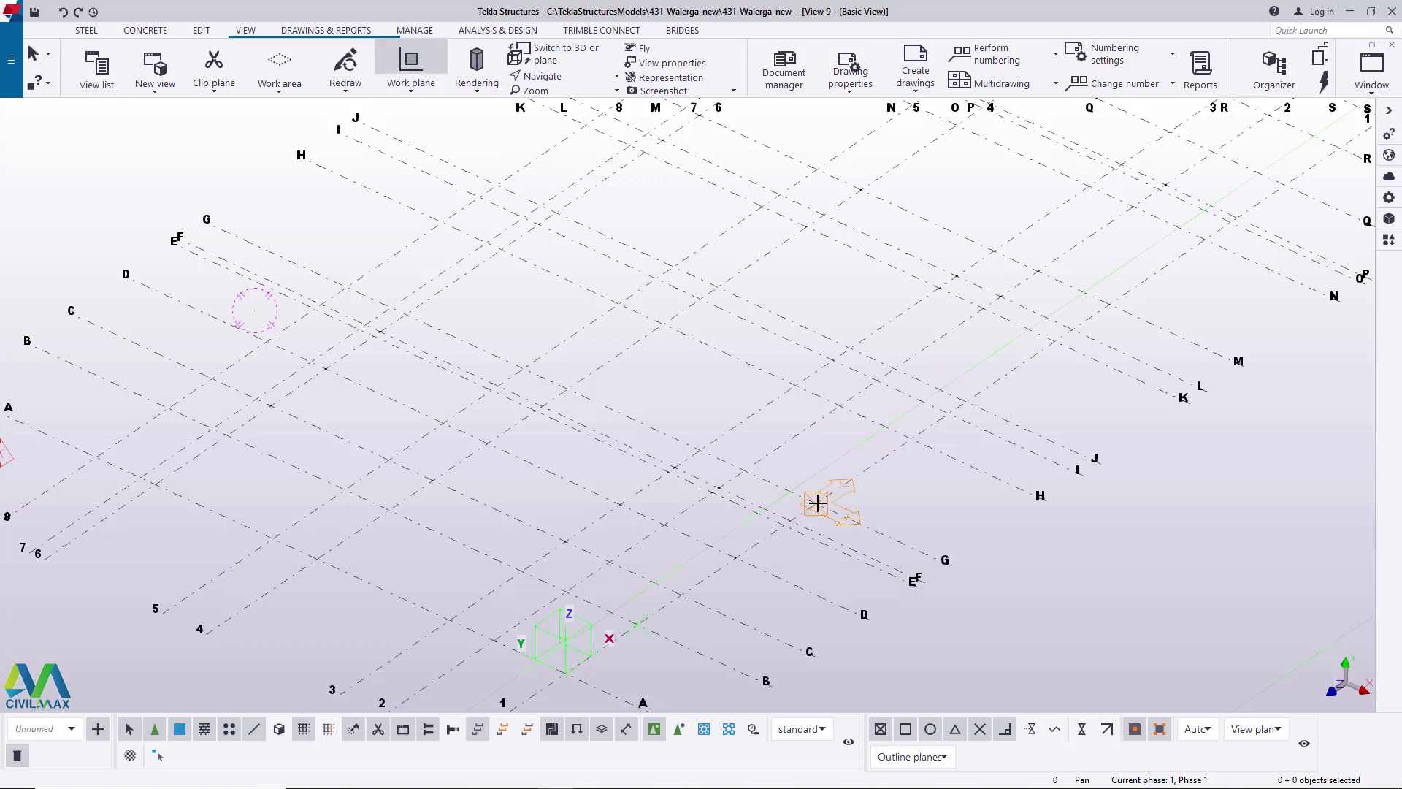
pyautogui.rightClick(859, 450)
pyautogui.click(900, 457)
pyautogui.scroll(-3, 876, 475)
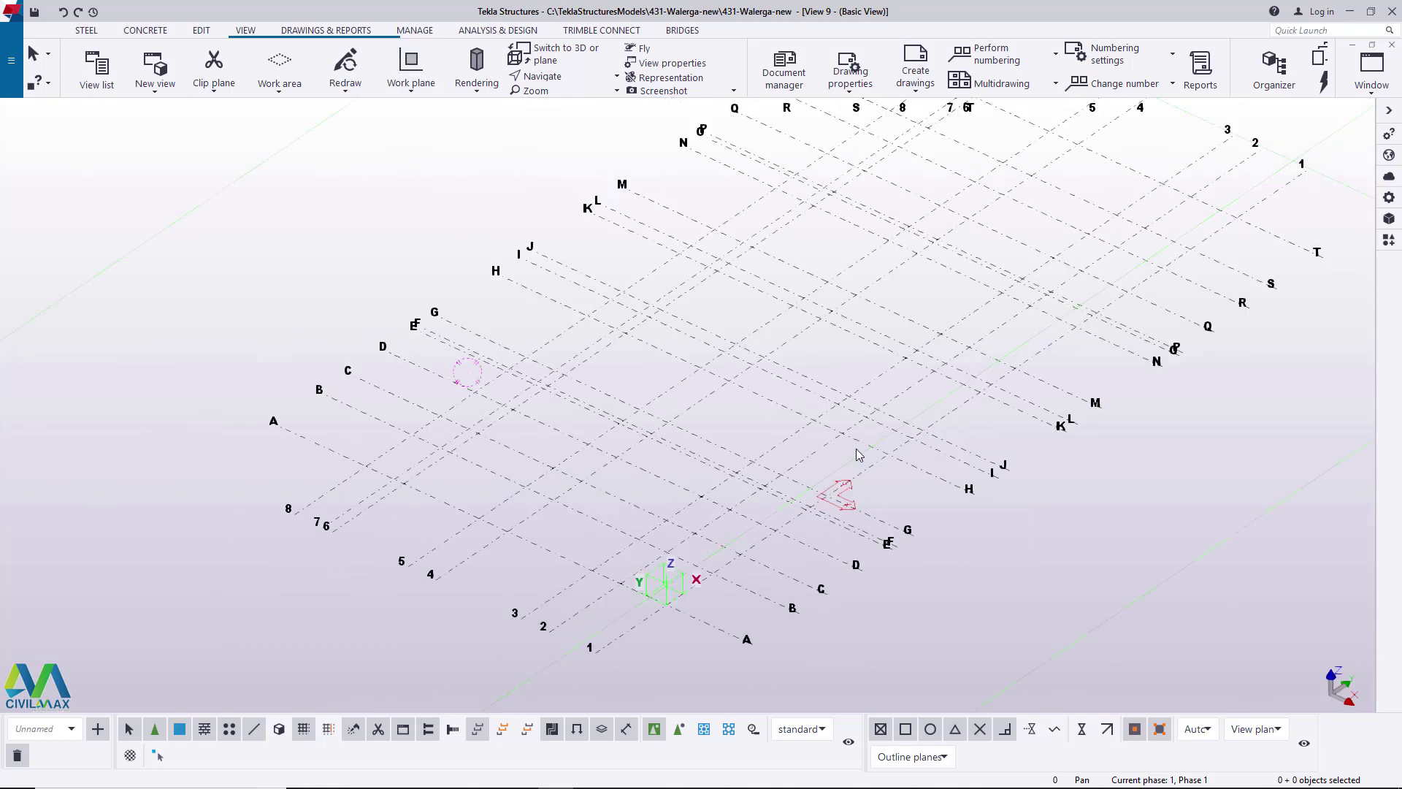
# - Place a new pad footing on the grid
pyautogui.click(145, 30)
pyautogui.click(273, 86)
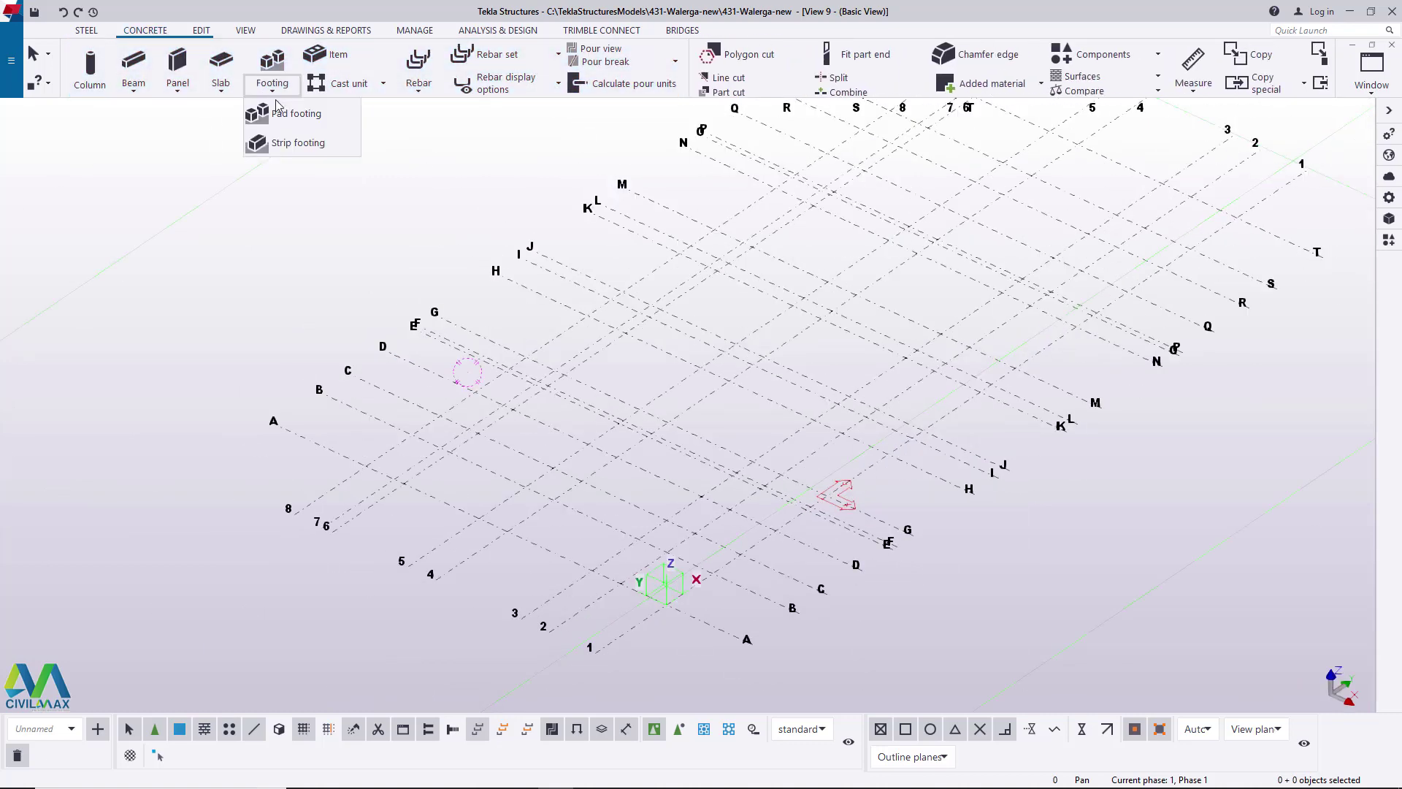
pyautogui.click(300, 113)
pyautogui.click(675, 610)
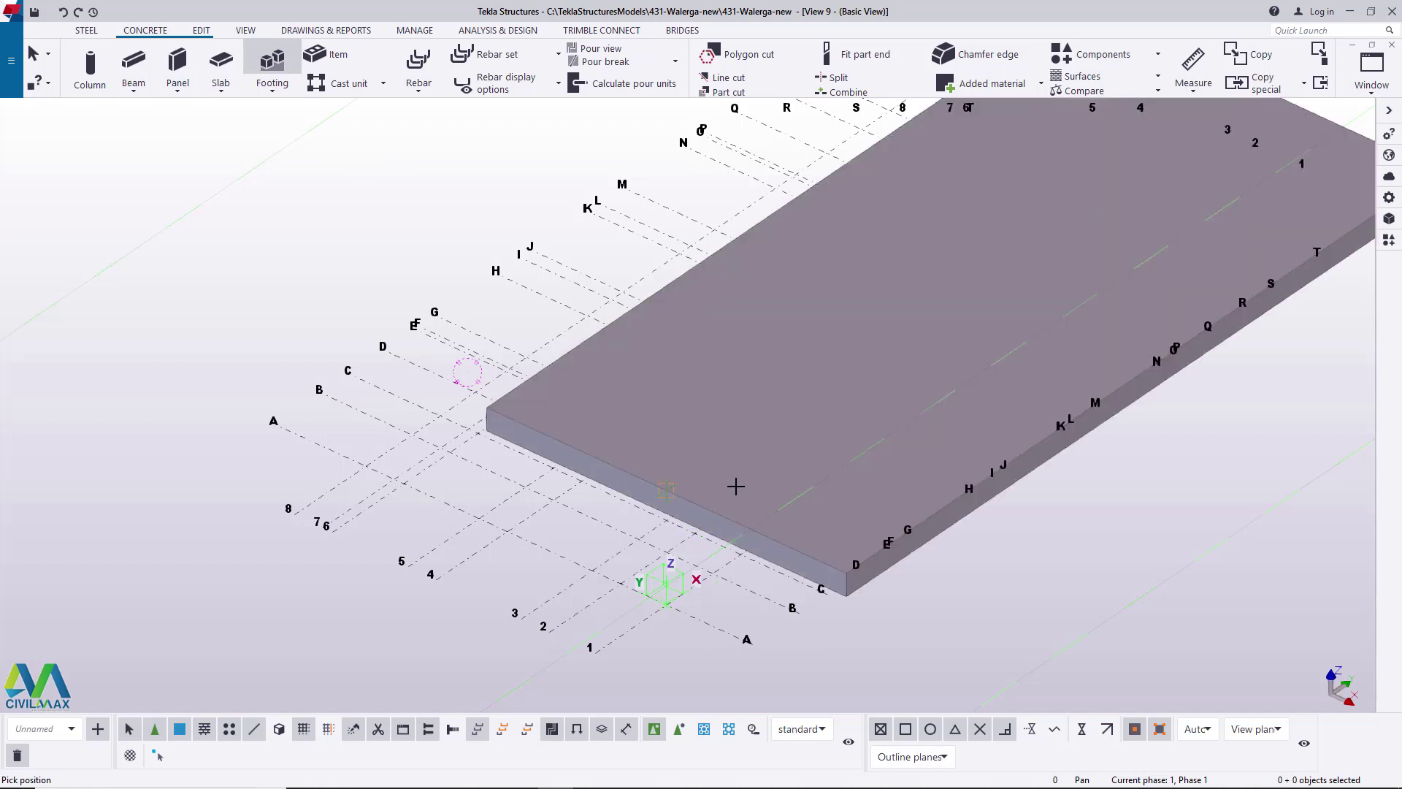
pyautogui.rightClick(694, 370)
pyautogui.click(774, 380)
# - Move the footing so its corner sits exactly on the A/1 grid origin
pyautogui.rightClick(759, 347)
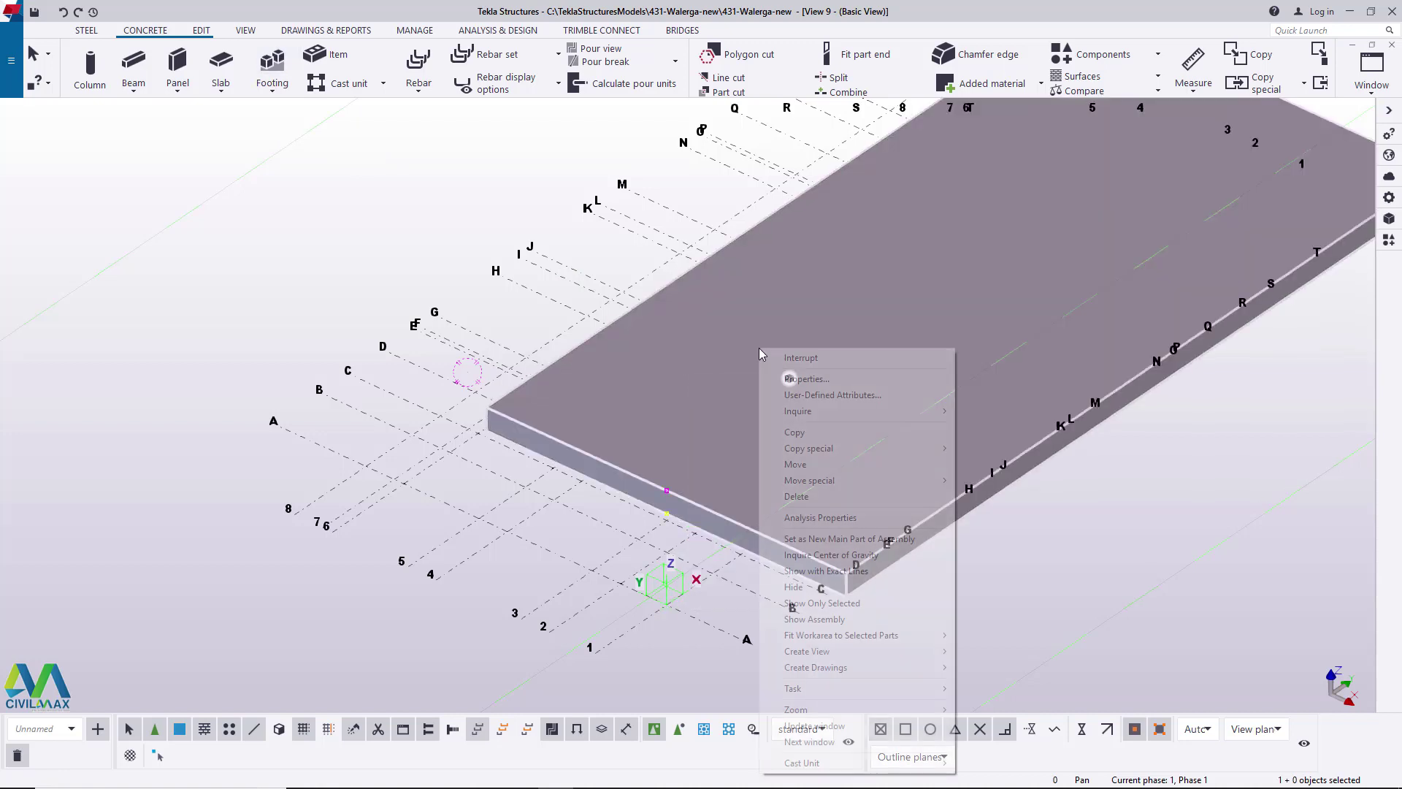
pyautogui.click(804, 468)
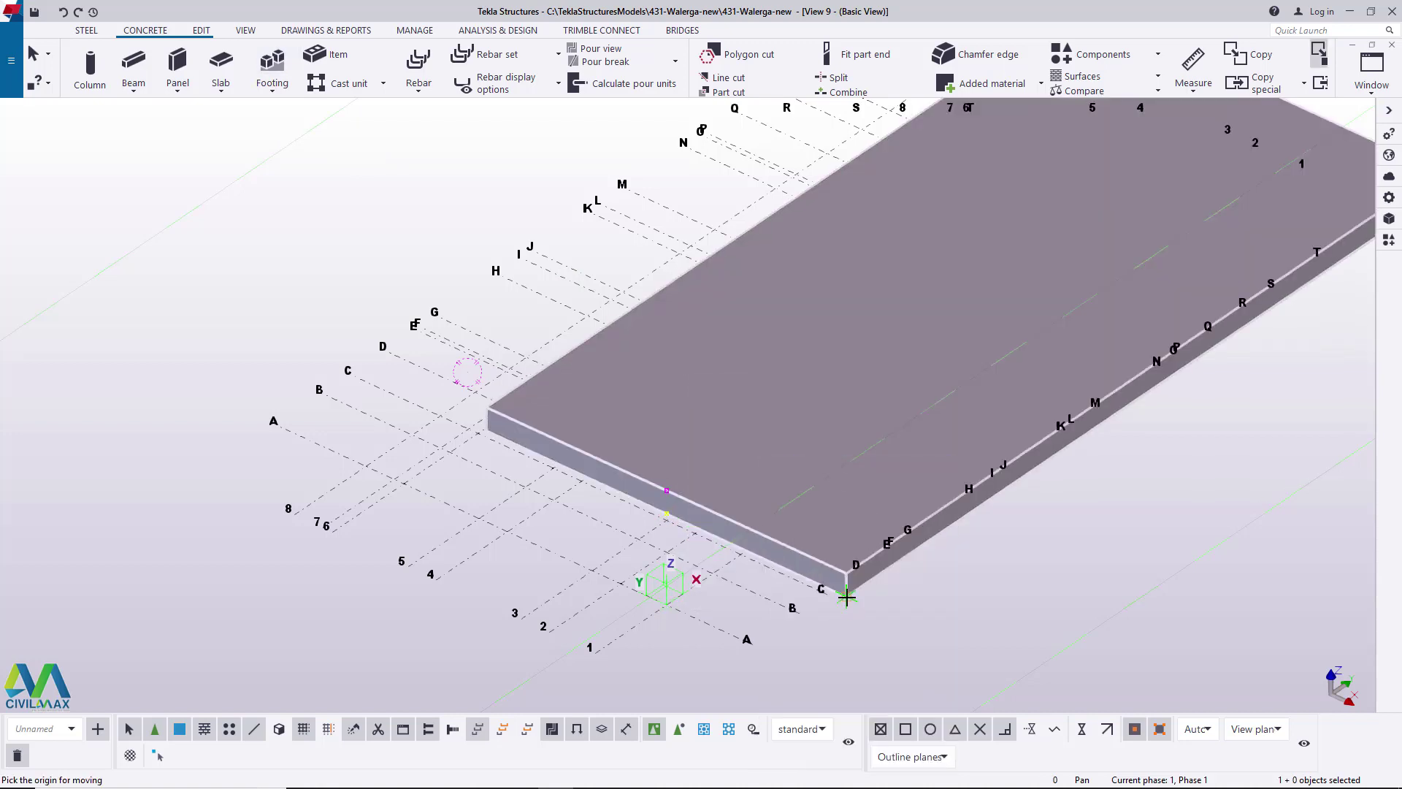
pyautogui.click(845, 586)
pyautogui.scroll(2, 693, 602)
pyautogui.click(648, 597)
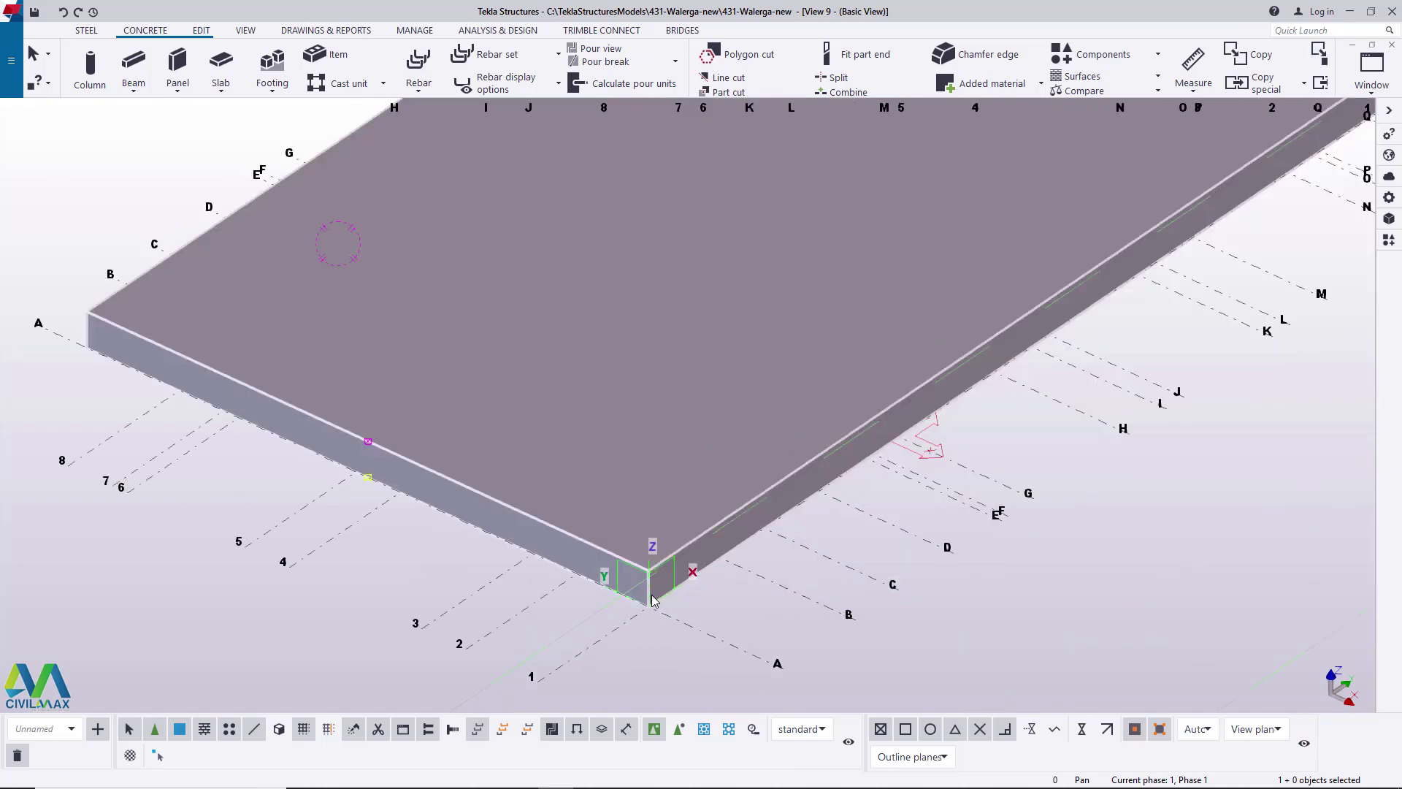
pyautogui.scroll(-3, 646, 595)
pyautogui.scroll(3, 883, 297)
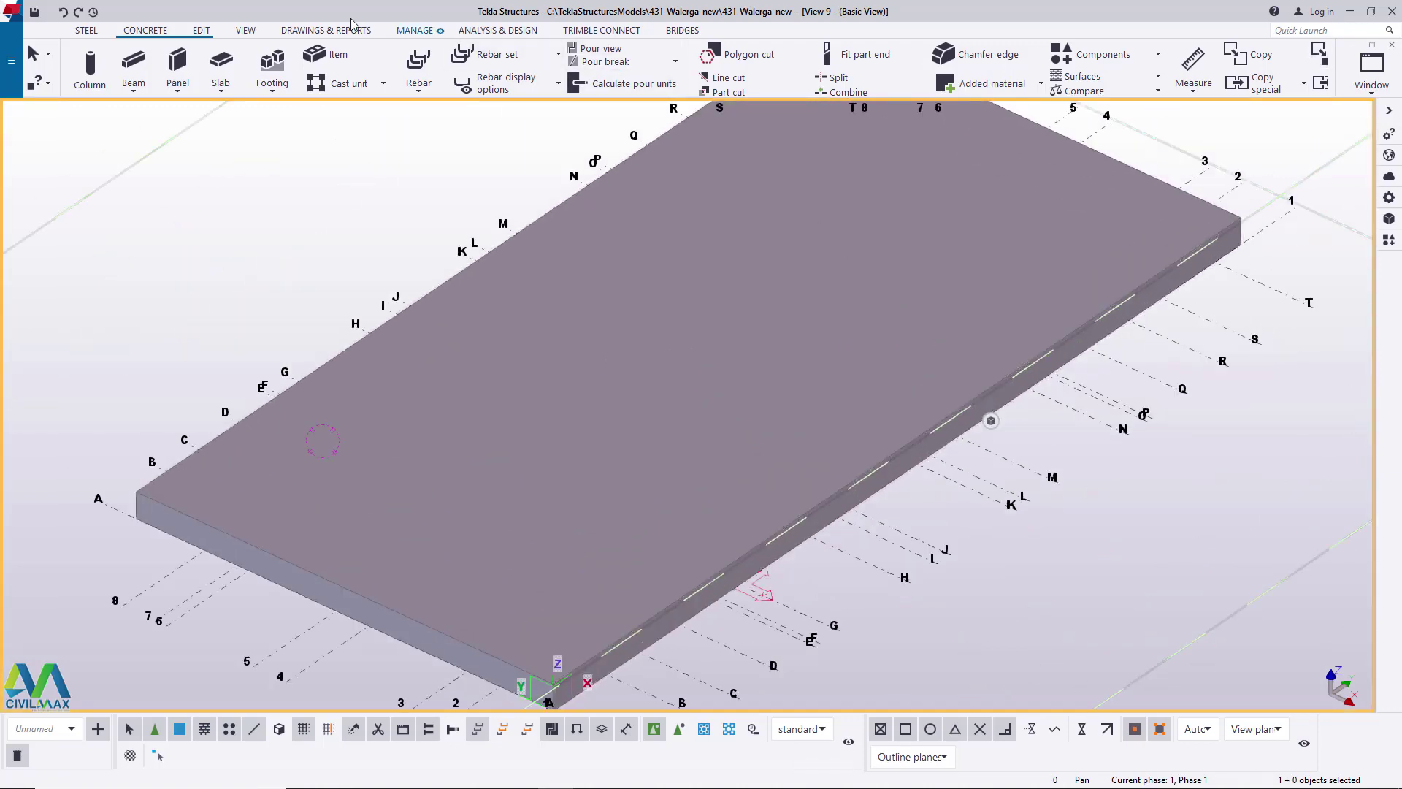
# - Orbit the view to face the slab corner, then show the EDIT tab's Points dropdown
pyautogui.click(245, 30)
pyautogui.click(521, 77)
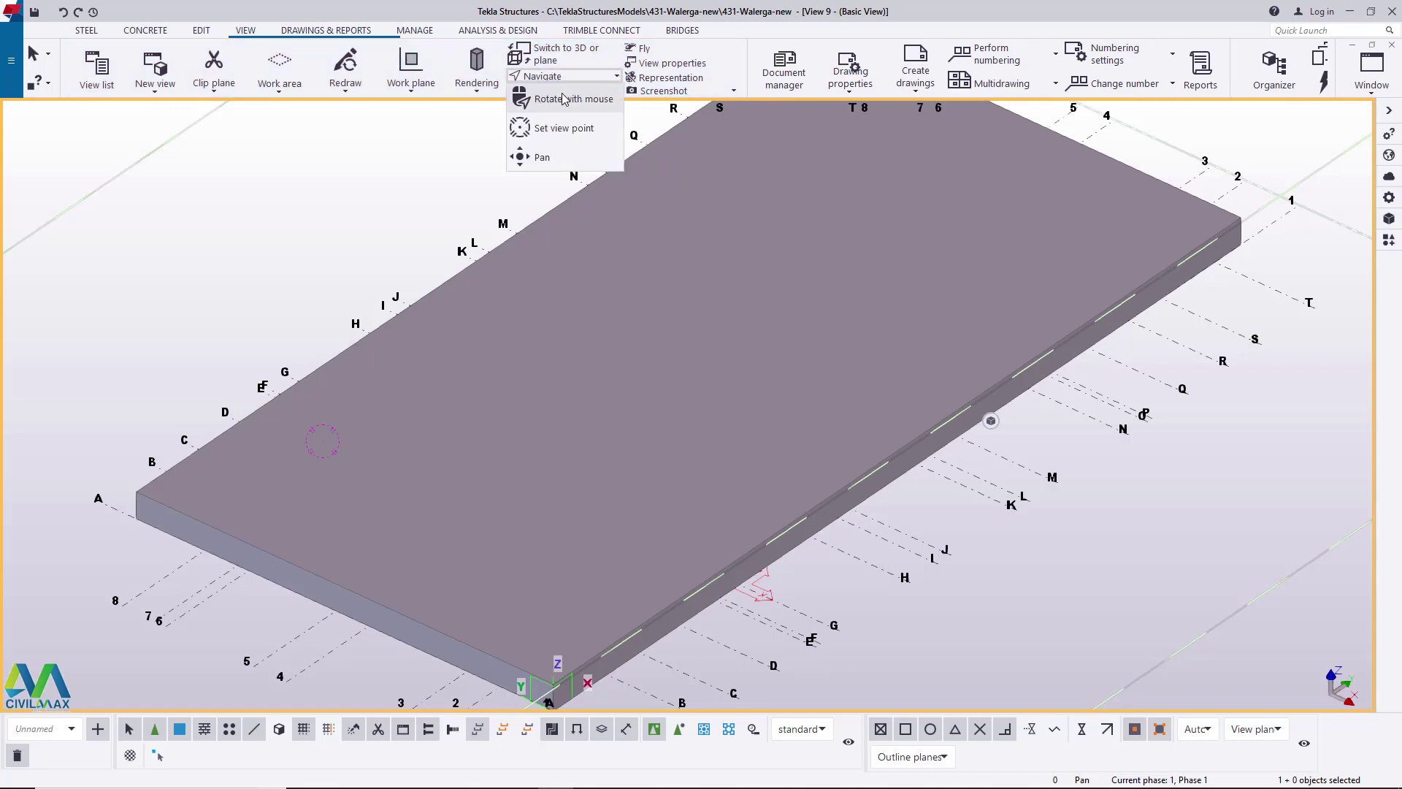
pyautogui.click(540, 156)
pyautogui.moveTo(753, 366); pyautogui.dragTo(558, 569)
pyautogui.scroll(3, 557, 569)
pyautogui.rightClick(503, 374)
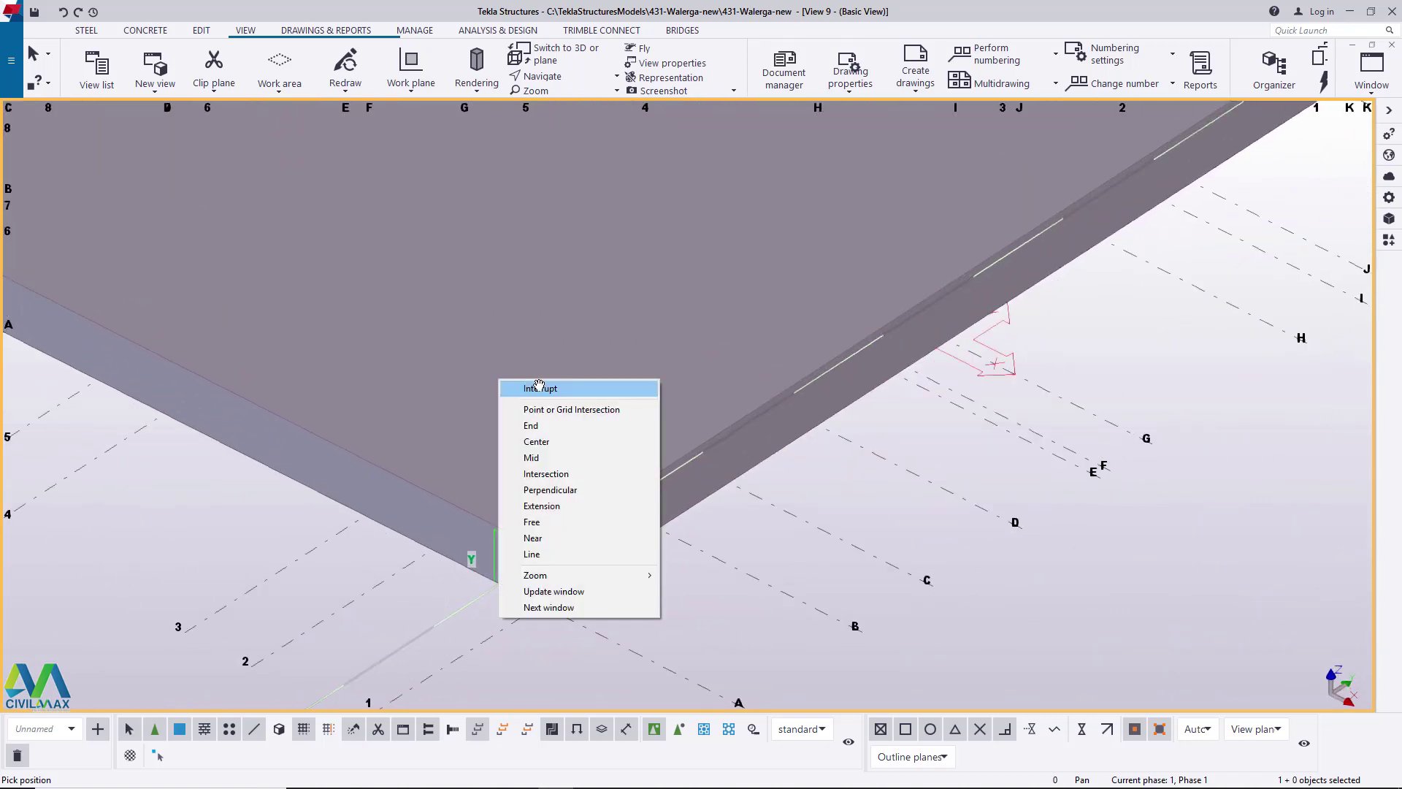
pyautogui.click(529, 385)
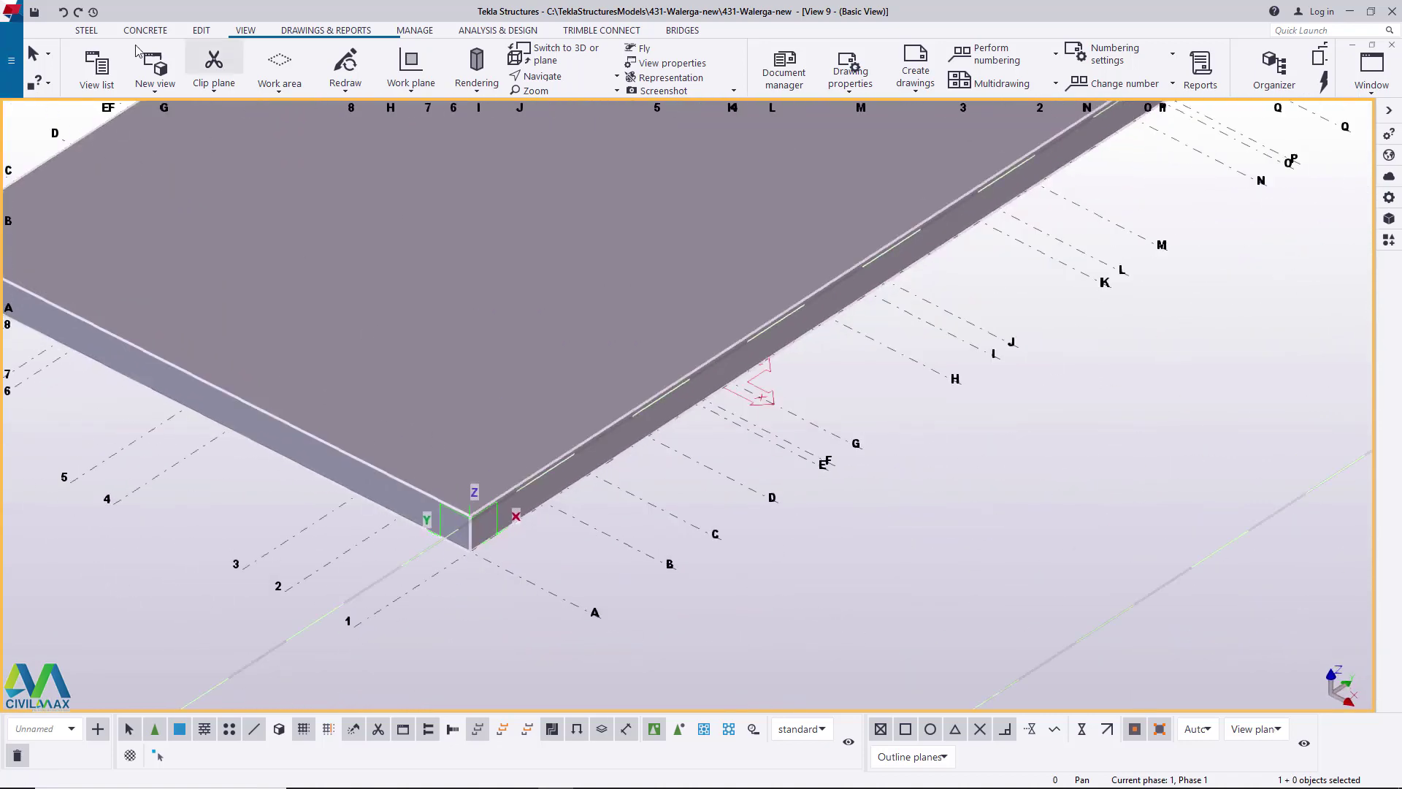
pyautogui.click(201, 31)
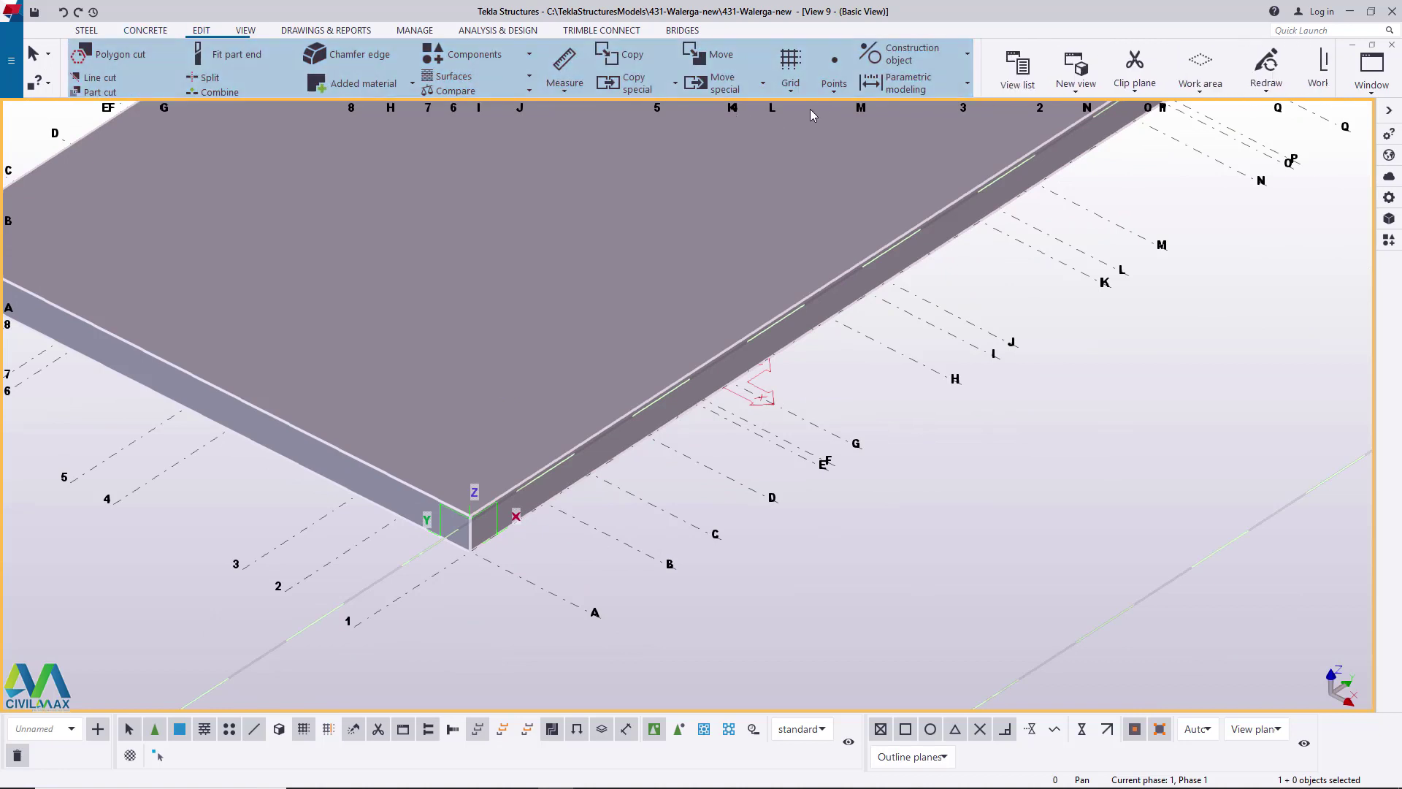
pyautogui.click(834, 70)
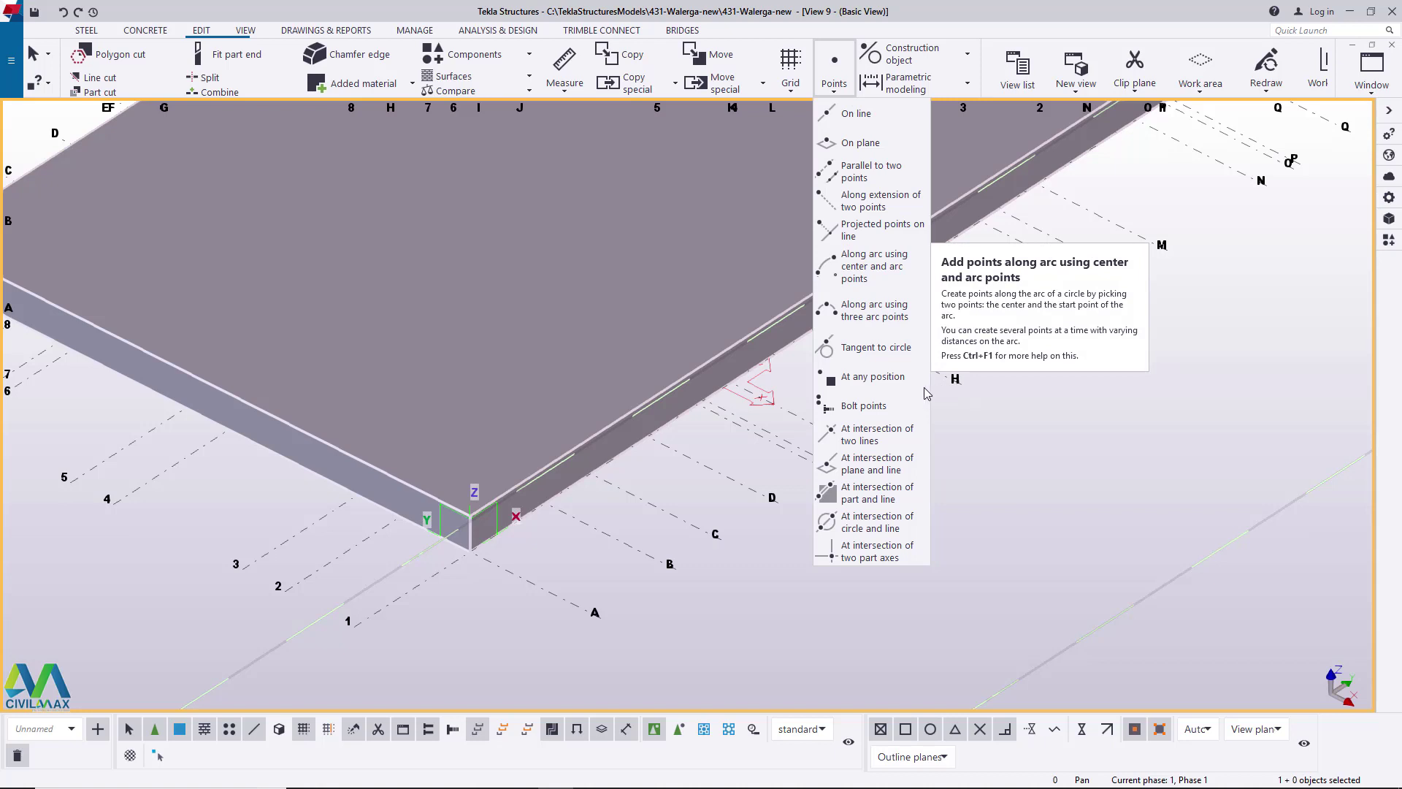
# - Add a point at any position on the slab corner at the A/1 origin
pyautogui.click(882, 381)
pyautogui.scroll(3, 468, 516)
pyautogui.scroll(2, 468, 517)
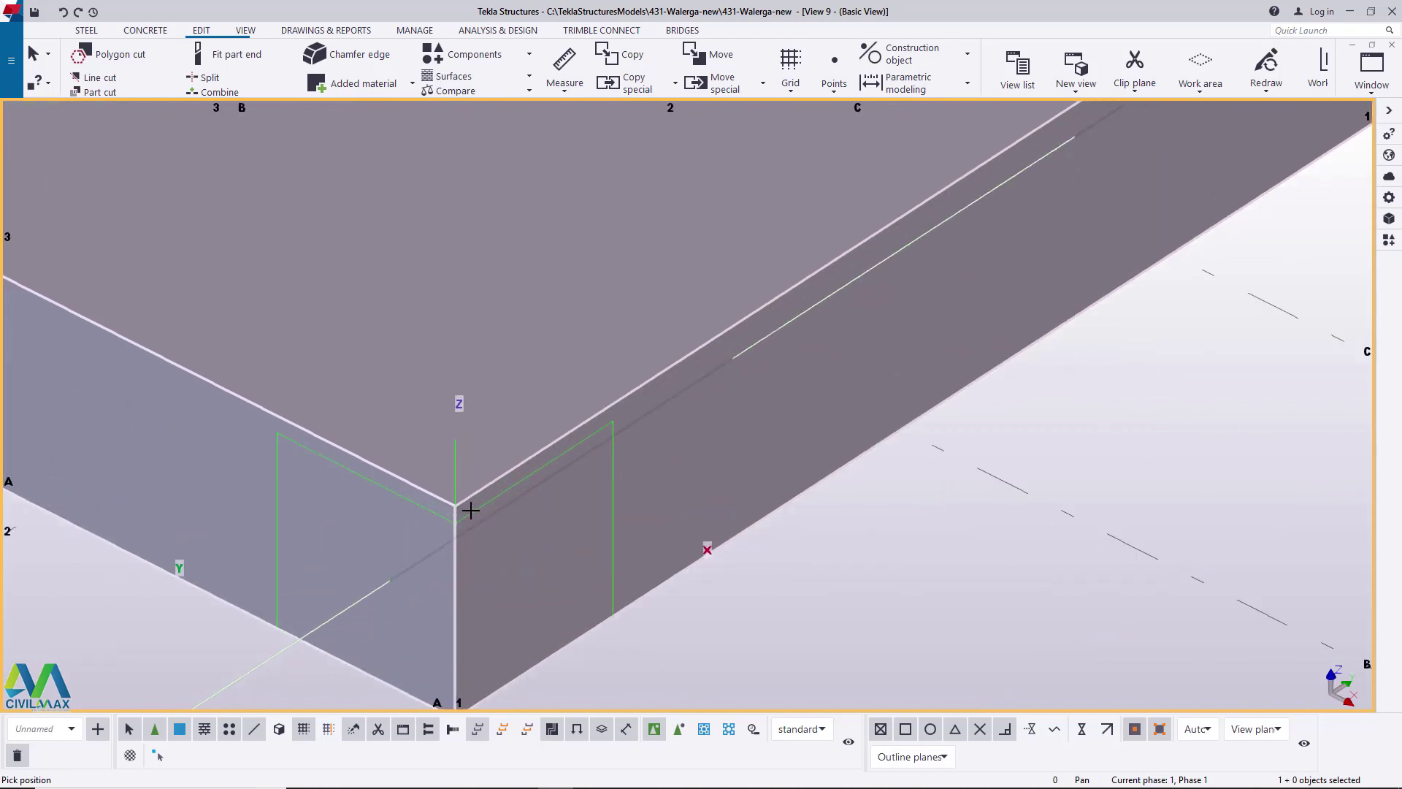
pyautogui.scroll(-3, 892, 537)
pyautogui.scroll(-3, 892, 534)
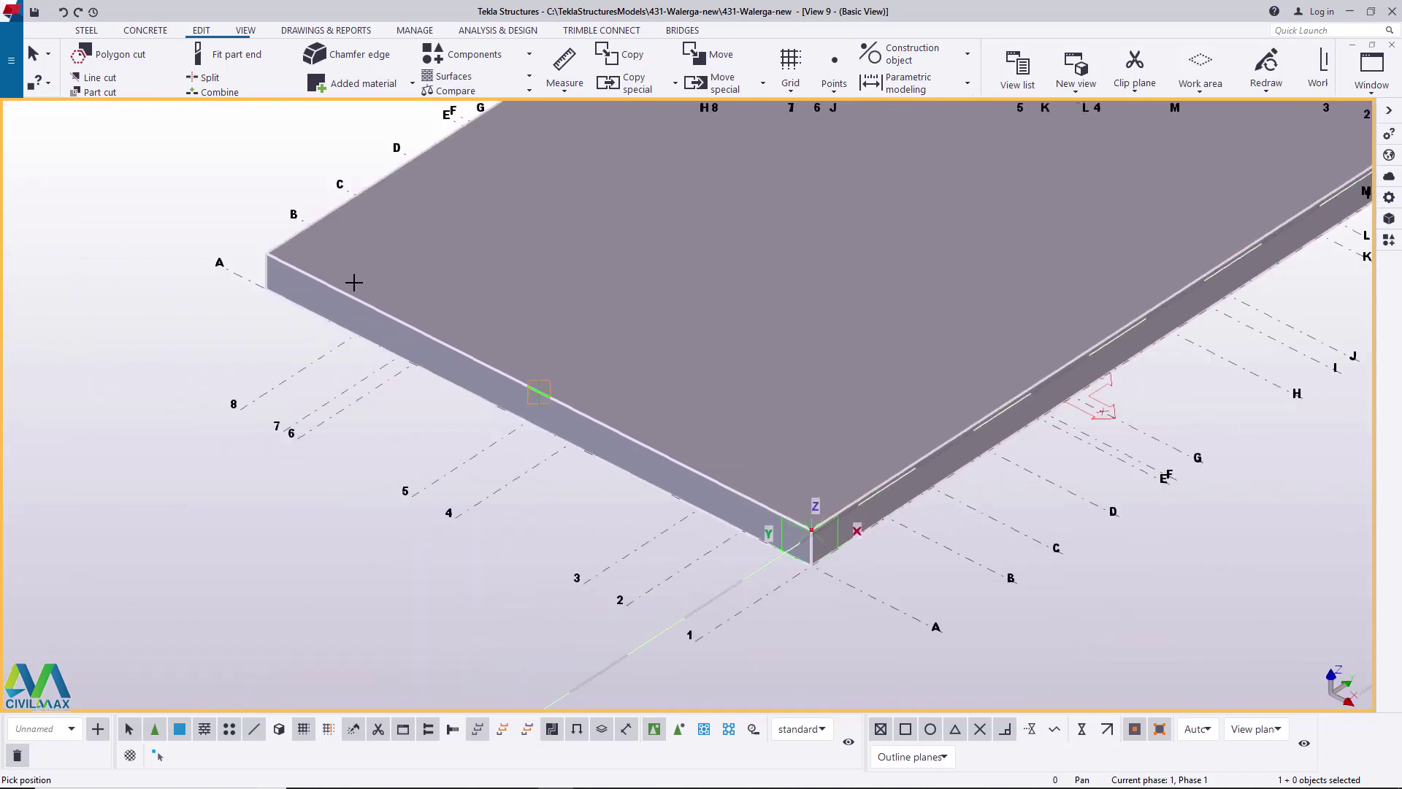
pyautogui.rightClick(626, 306)
pyautogui.click(712, 311)
pyautogui.scroll(3, 815, 544)
pyautogui.scroll(2, 814, 542)
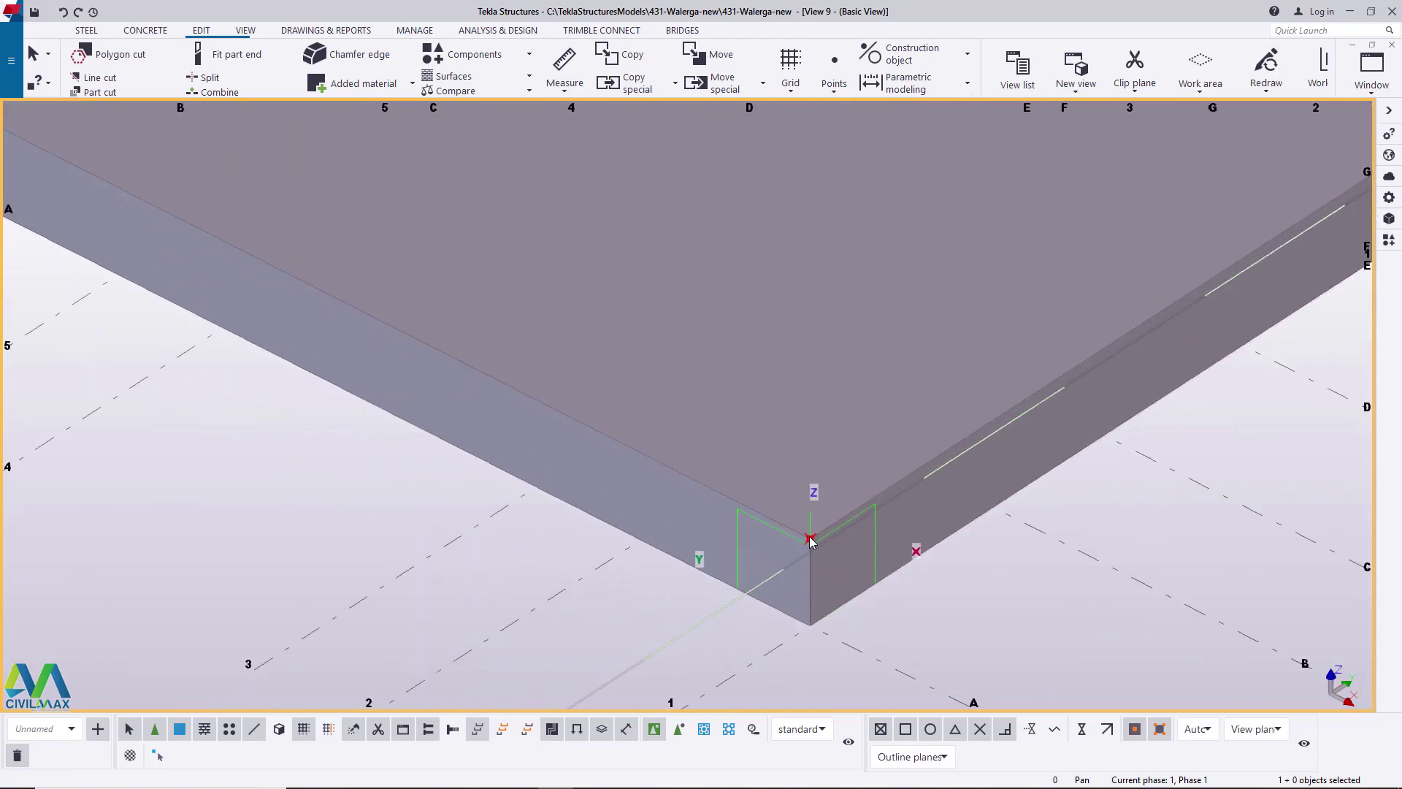
# - Bring up Copy special > Linear for the new corner point
pyautogui.rightClick(811, 541)
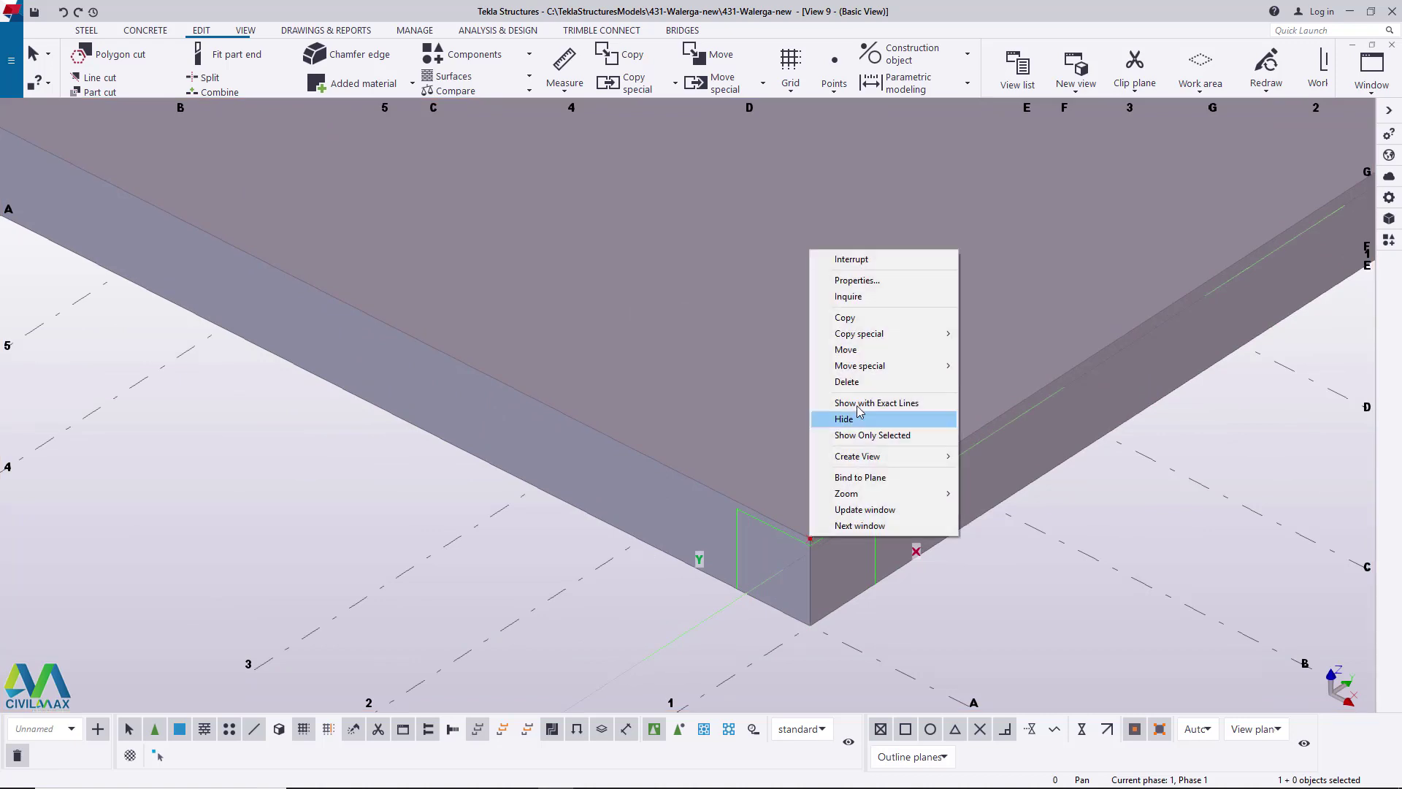
pyautogui.moveTo(855, 334)
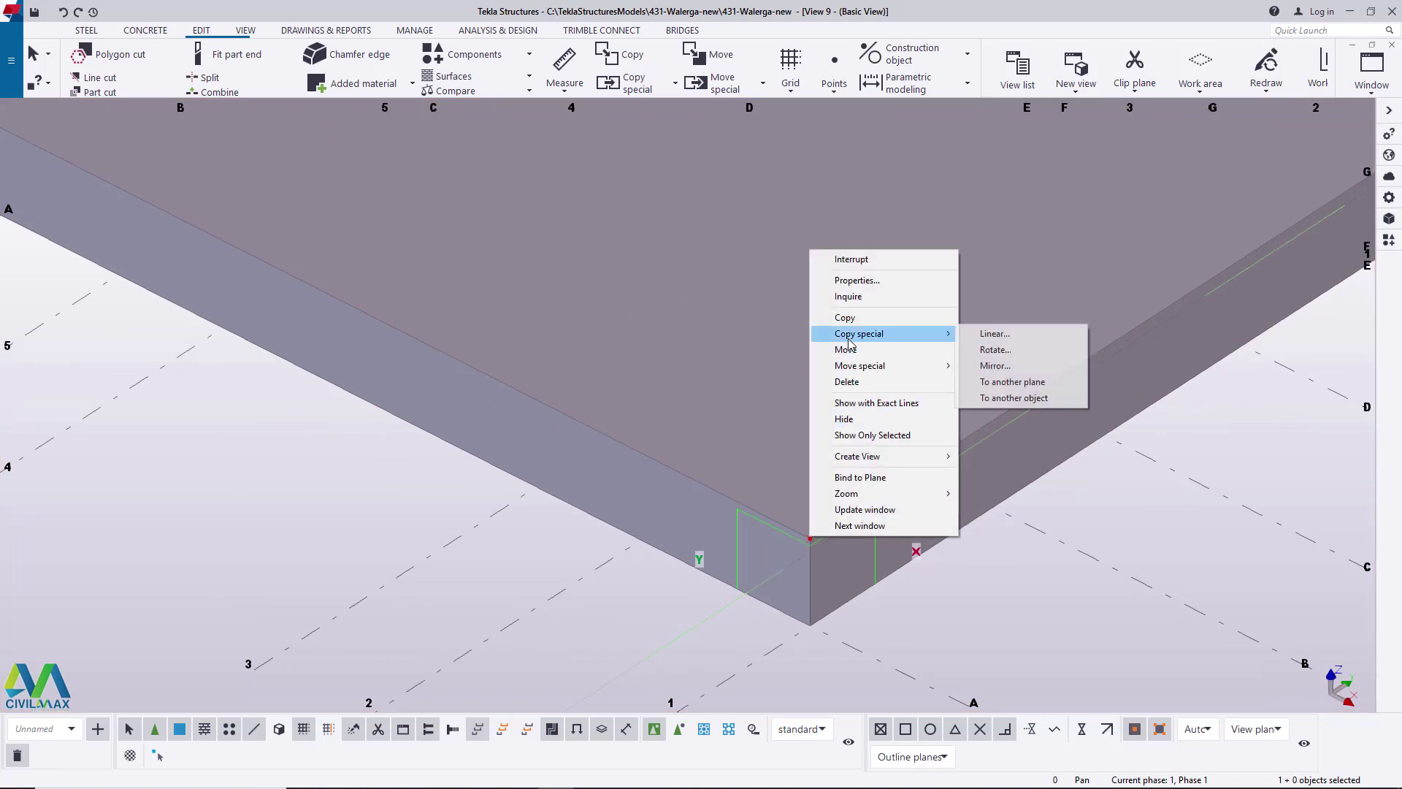
pyautogui.click(995, 334)
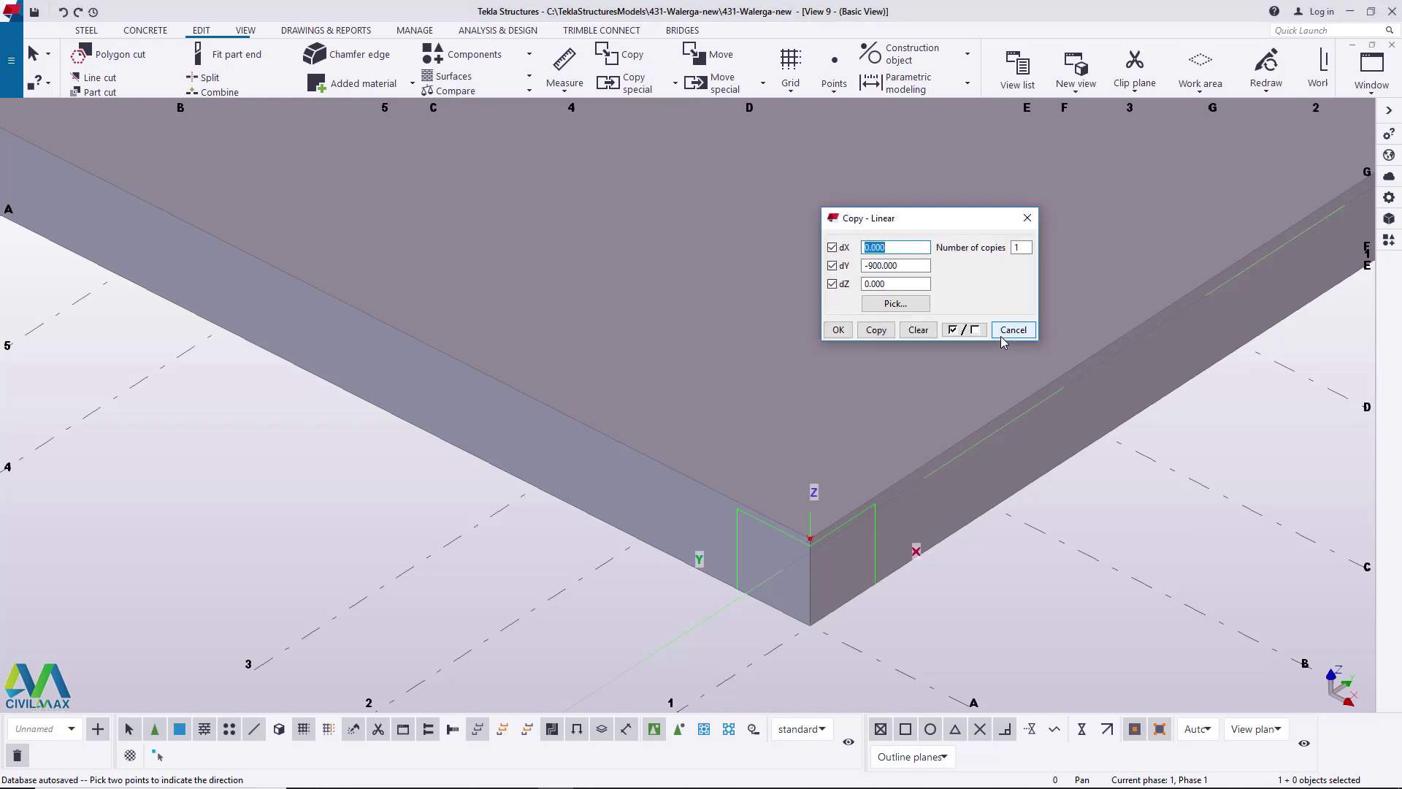
# - Copy the corner point with a dY offset of -900
pyautogui.press('Tab')
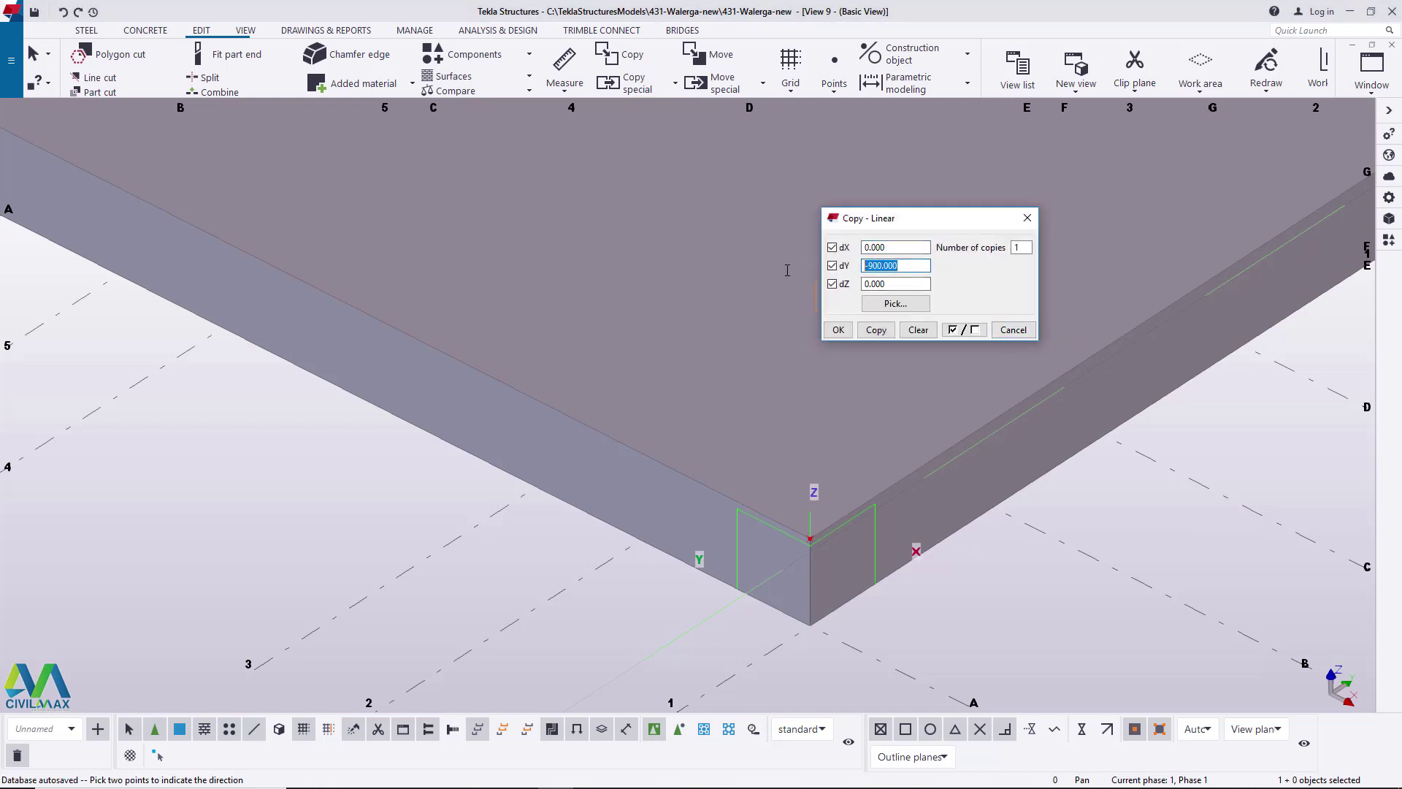
pyautogui.write('0')
pyautogui.press('BackSpace')
pyautogui.write('-900')
pyautogui.click(877, 330)
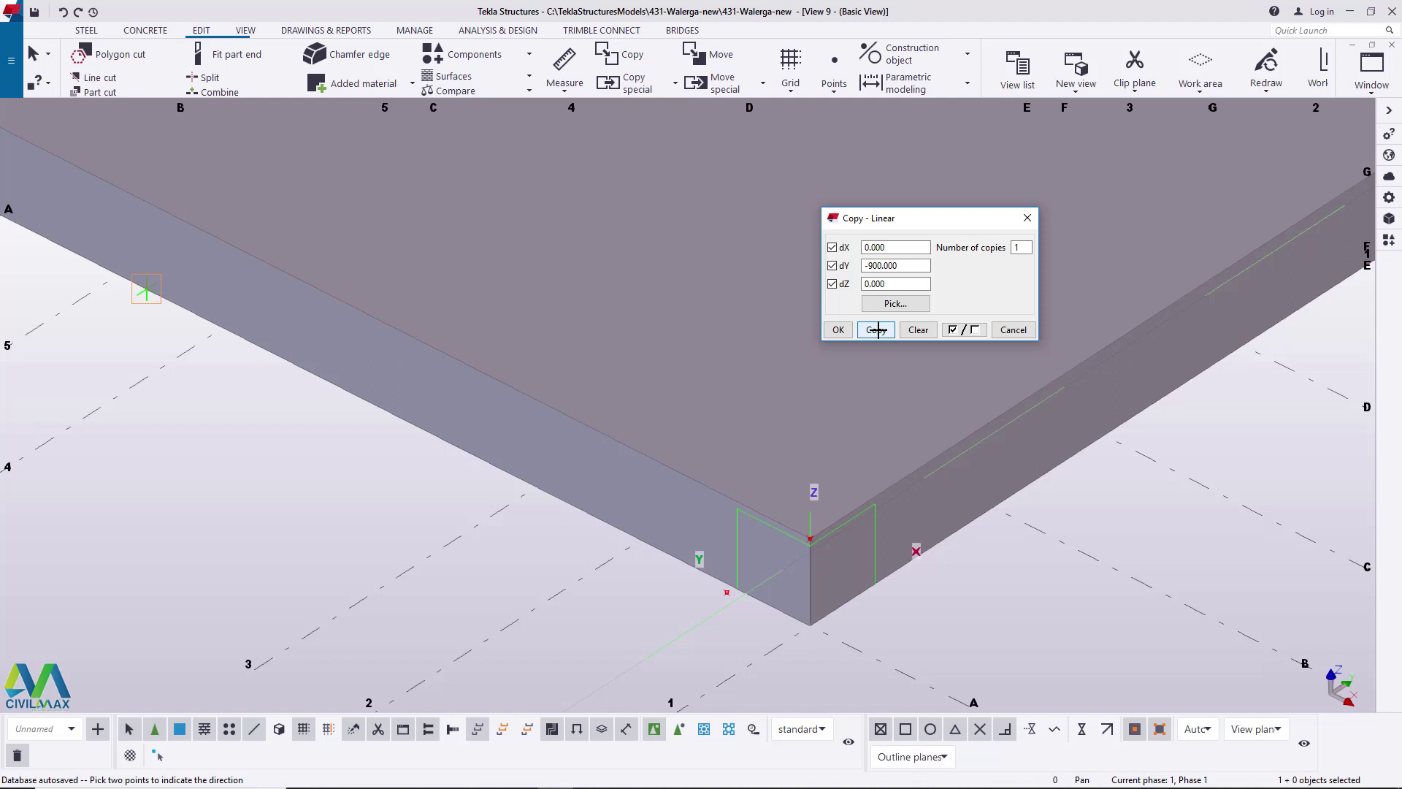
pyautogui.click(651, 244)
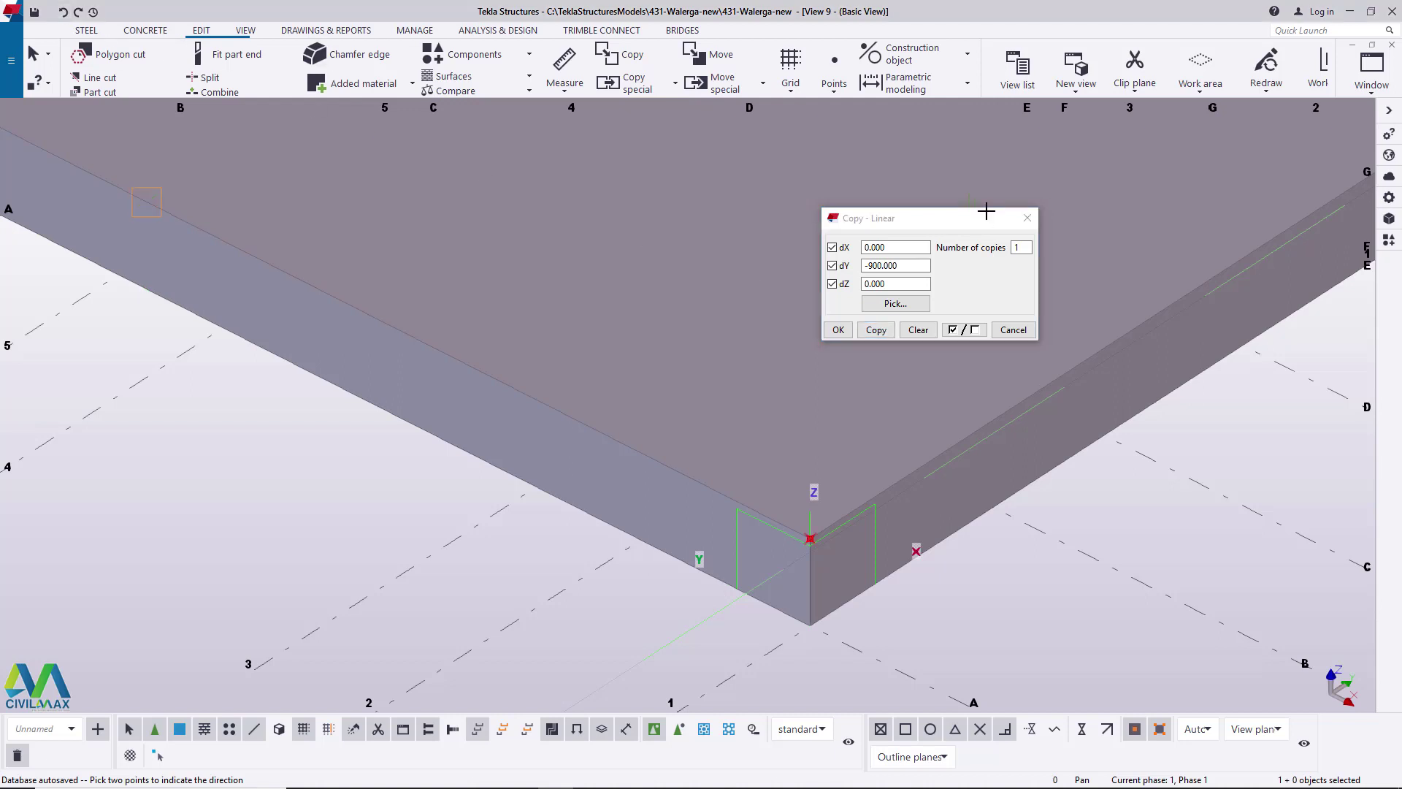
# - Move the -900 offset from dY into dX, copy the point again, and finish
pyautogui.doubleClick(887, 265)
pyautogui.rightClick(881, 265)
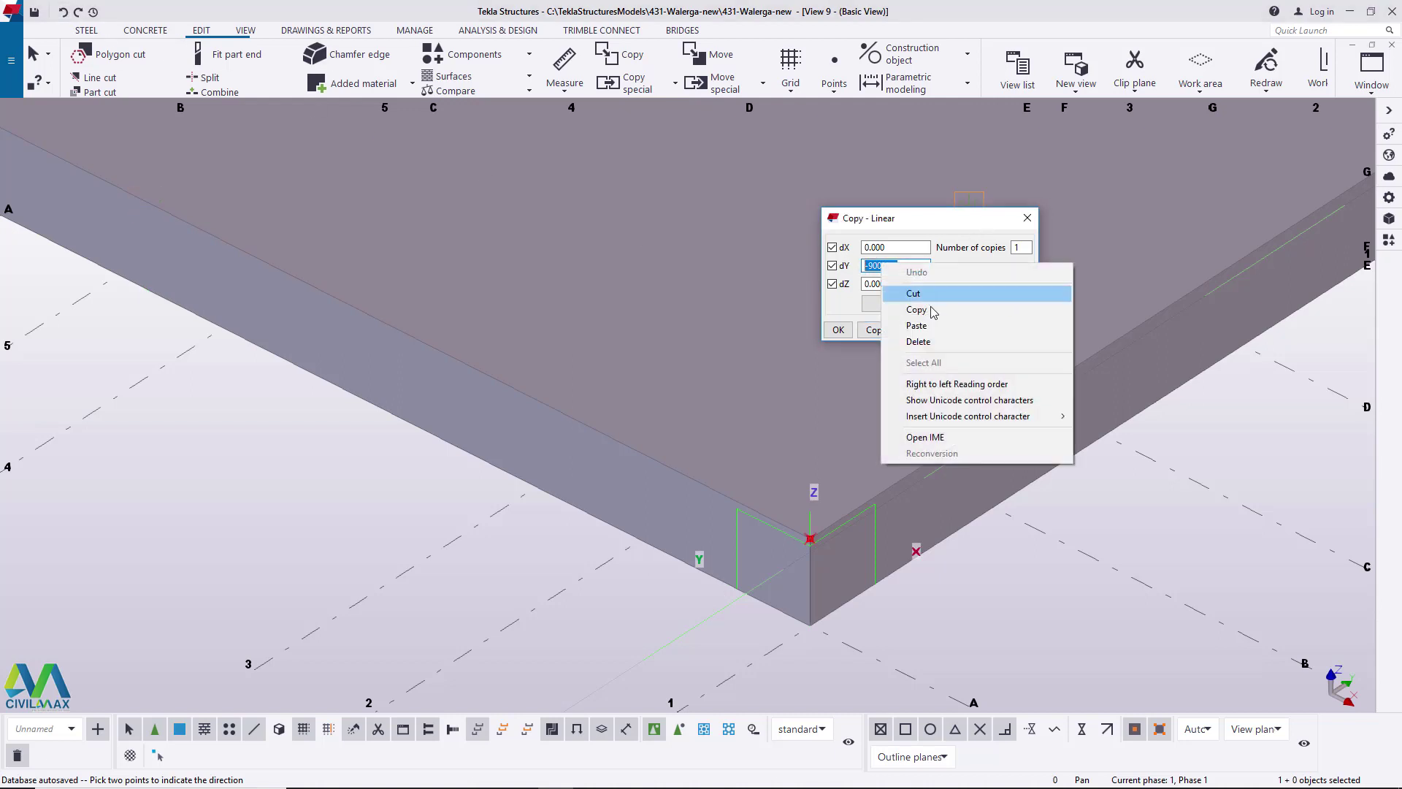
pyautogui.click(922, 293)
pyautogui.doubleClick(874, 248)
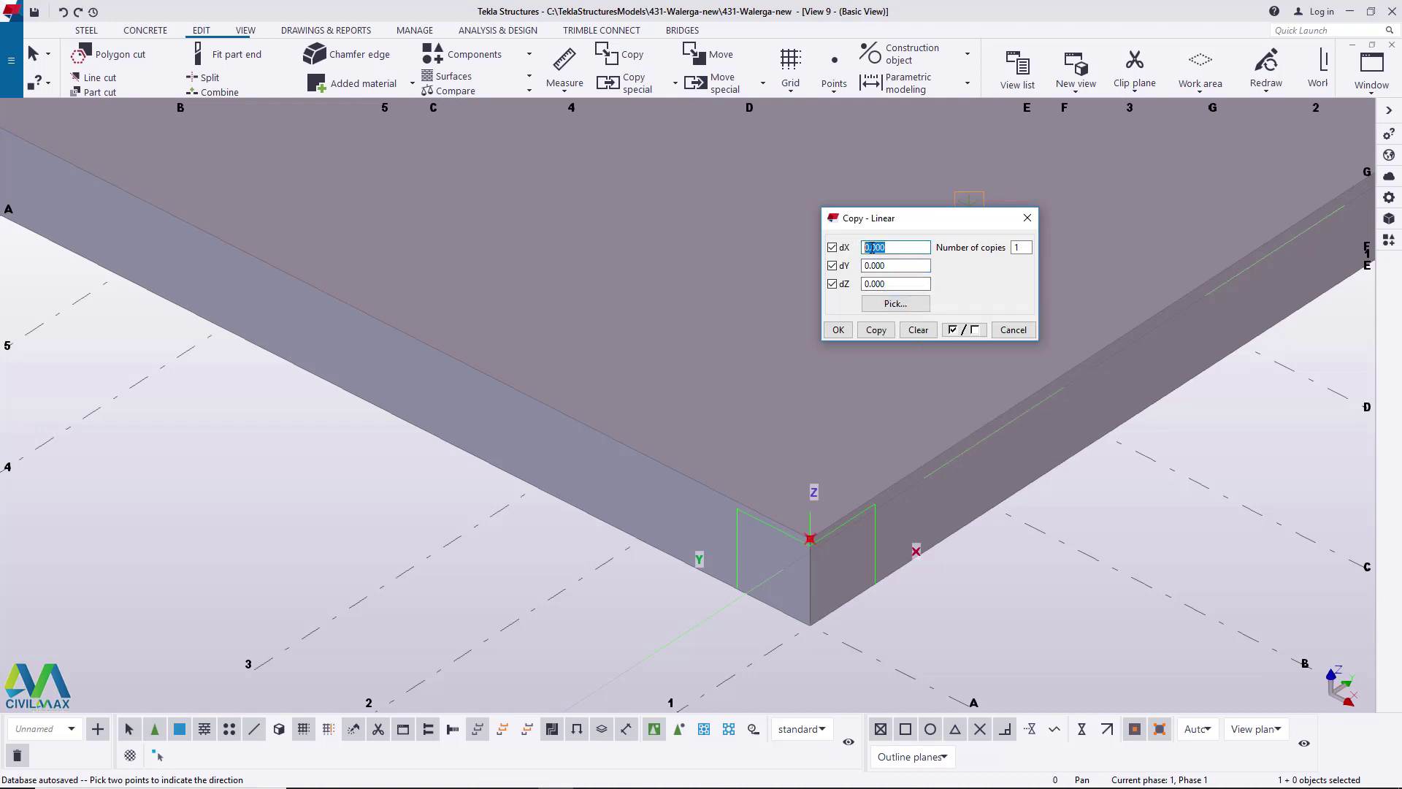
pyautogui.rightClick(874, 247)
pyautogui.click(928, 309)
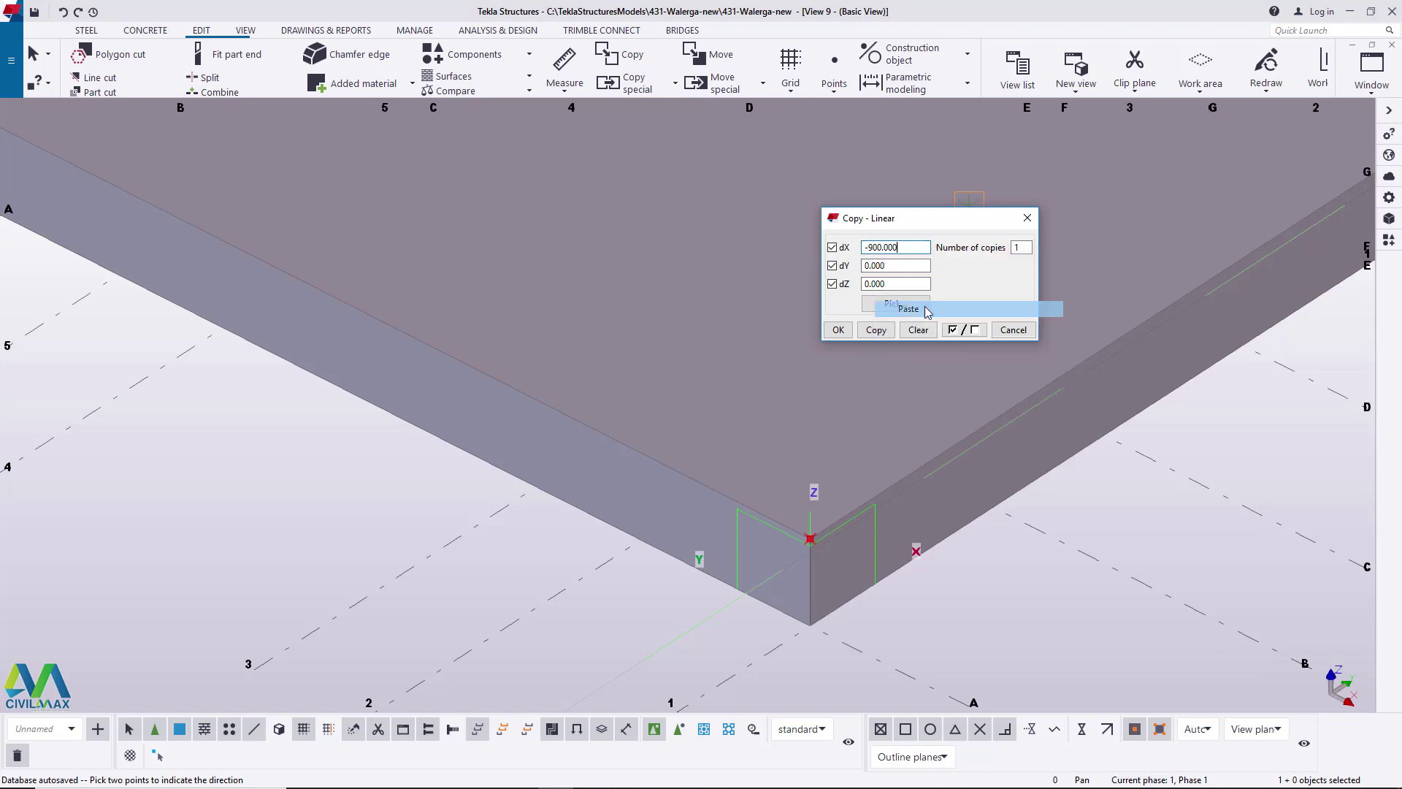
pyautogui.click(837, 331)
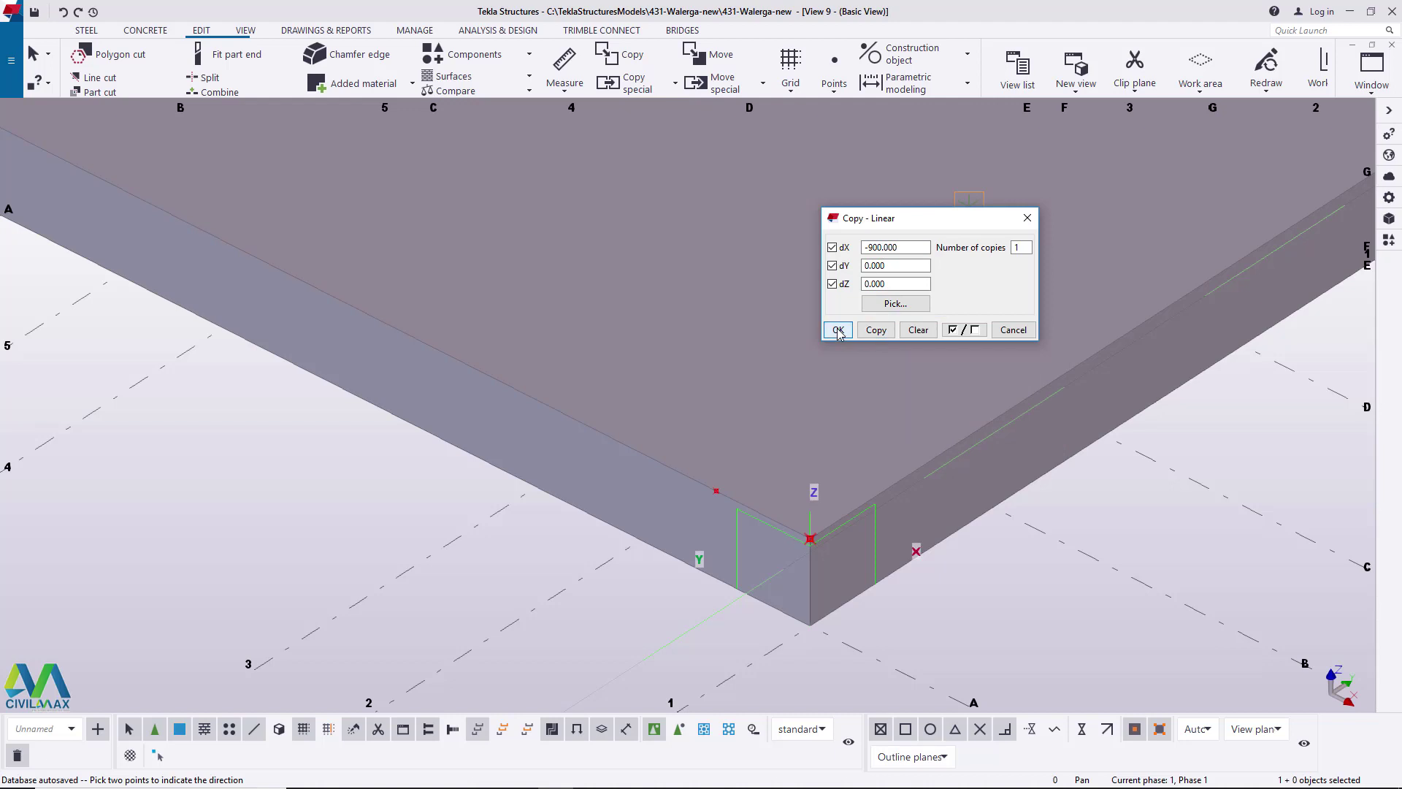
pyautogui.rightClick(715, 289)
pyautogui.press('Escape')
pyautogui.scroll(3, 544, 479)
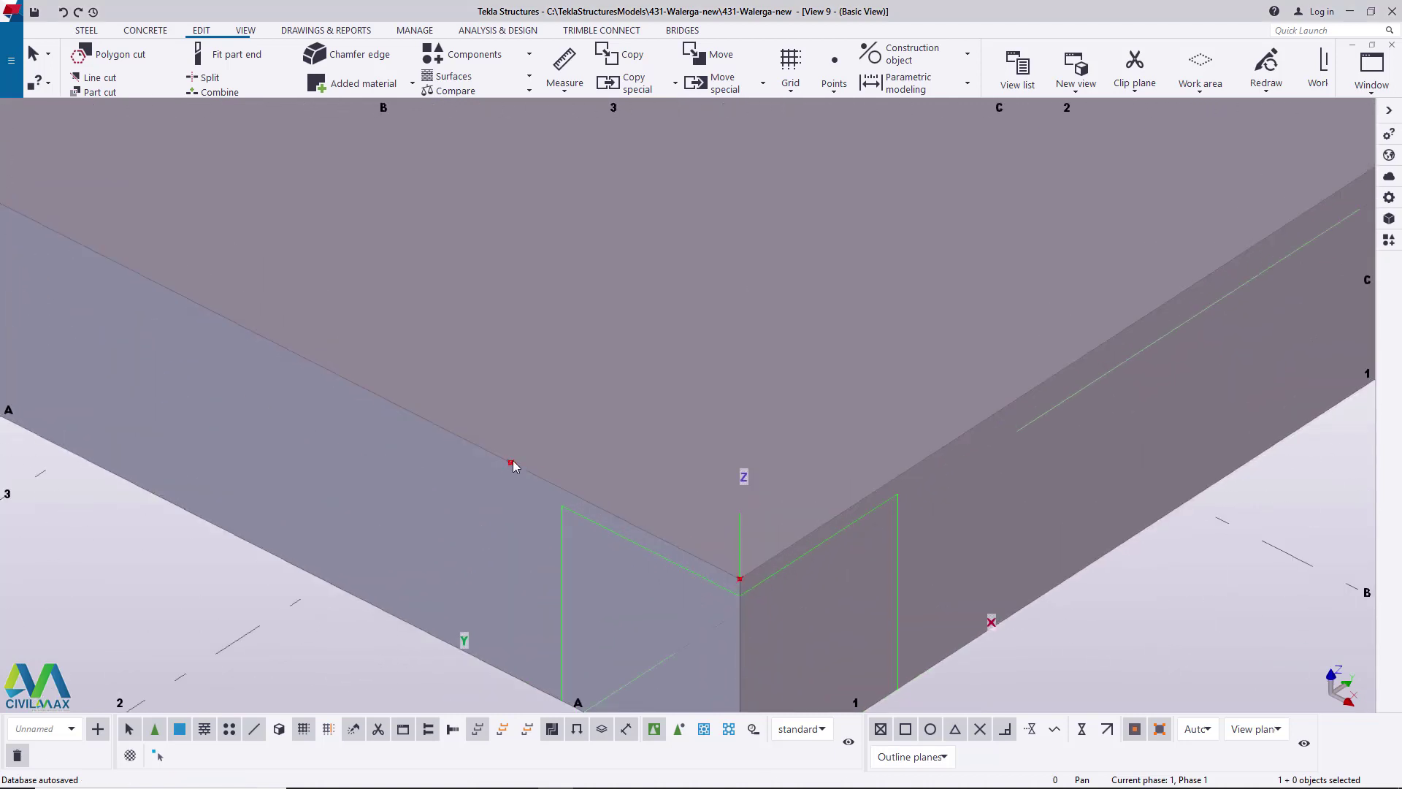
# - Start a plain copy of the red corner point, then cancel it
pyautogui.rightClick(513, 464)
pyautogui.click(544, 527)
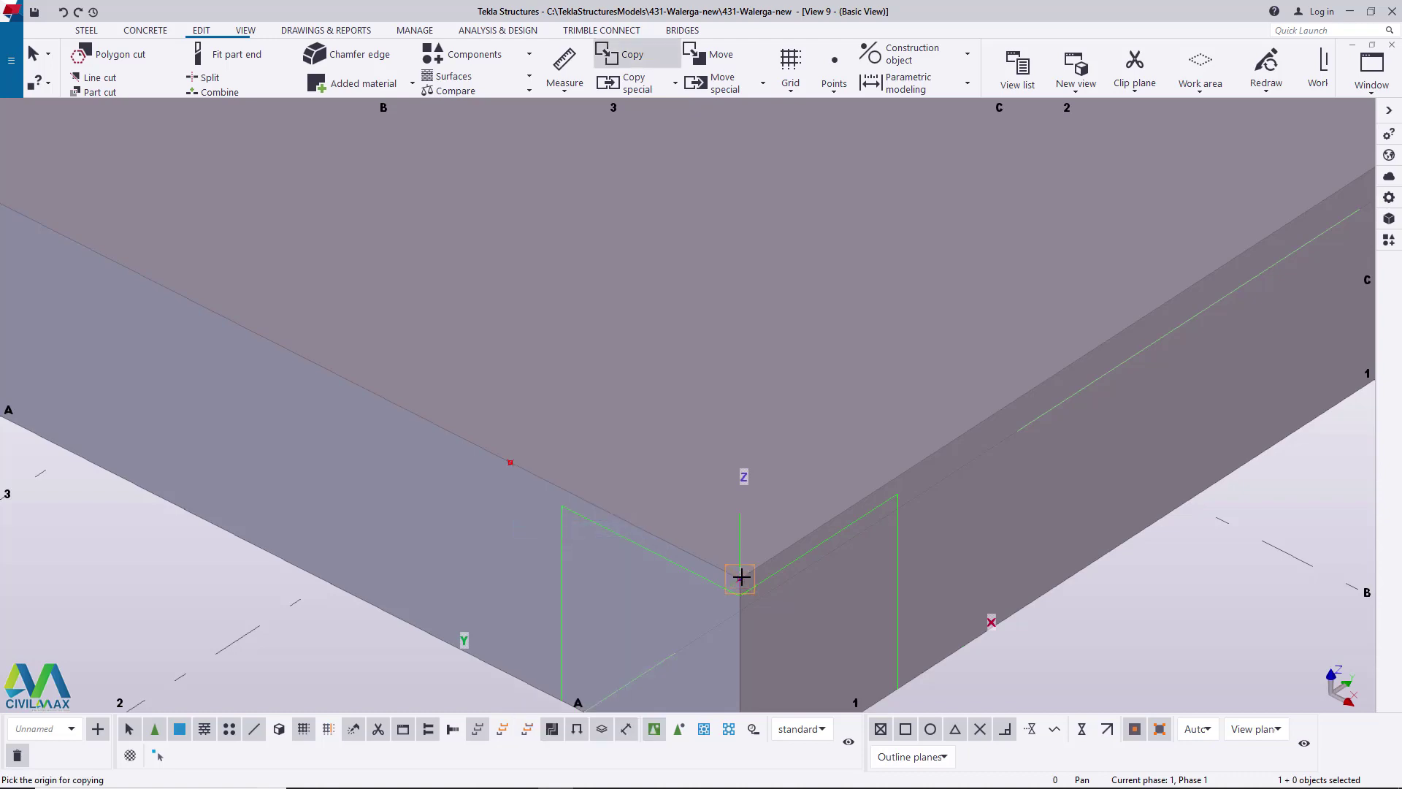
pyautogui.click(740, 579)
pyautogui.scroll(-6, 453, 606)
pyautogui.scroll(5, 971, 252)
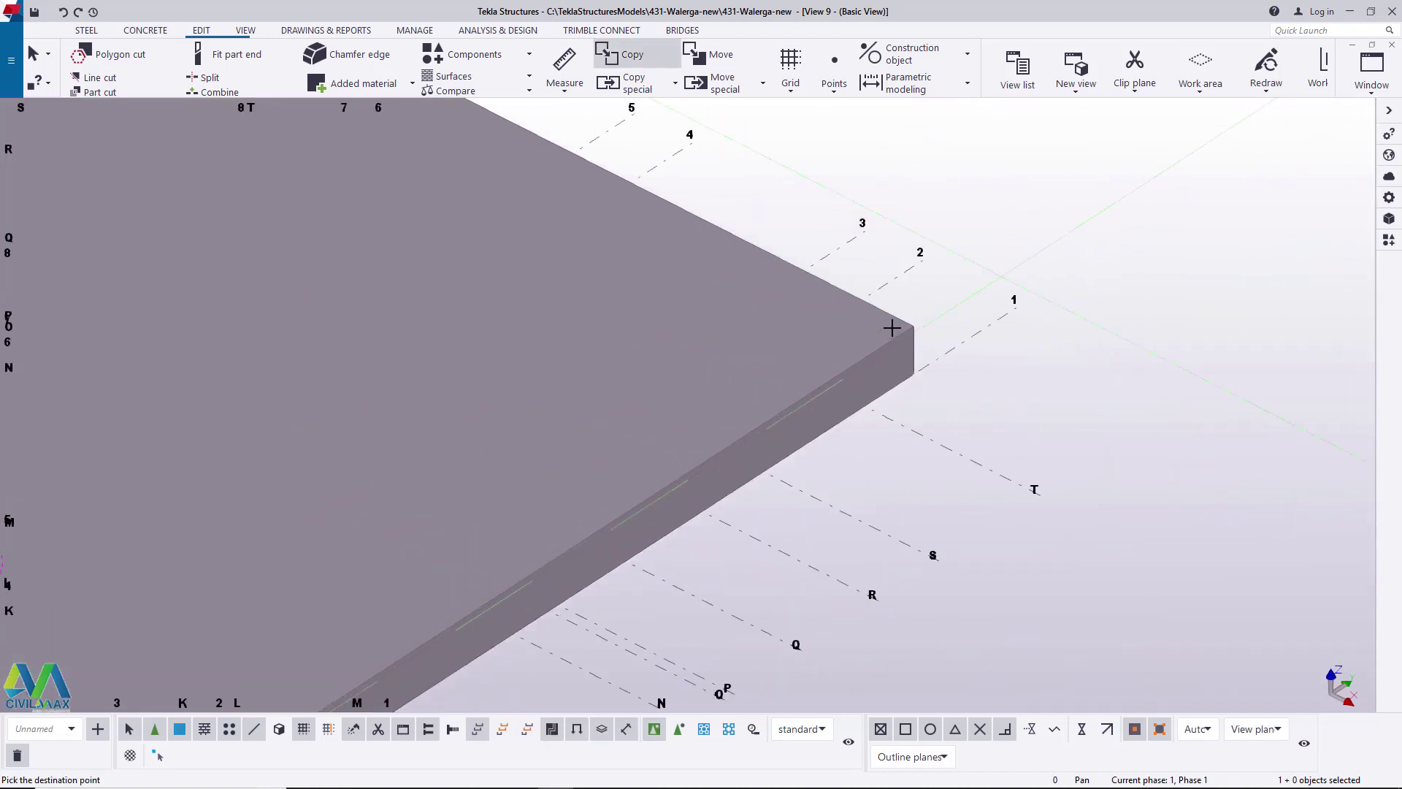
pyautogui.rightClick(961, 275)
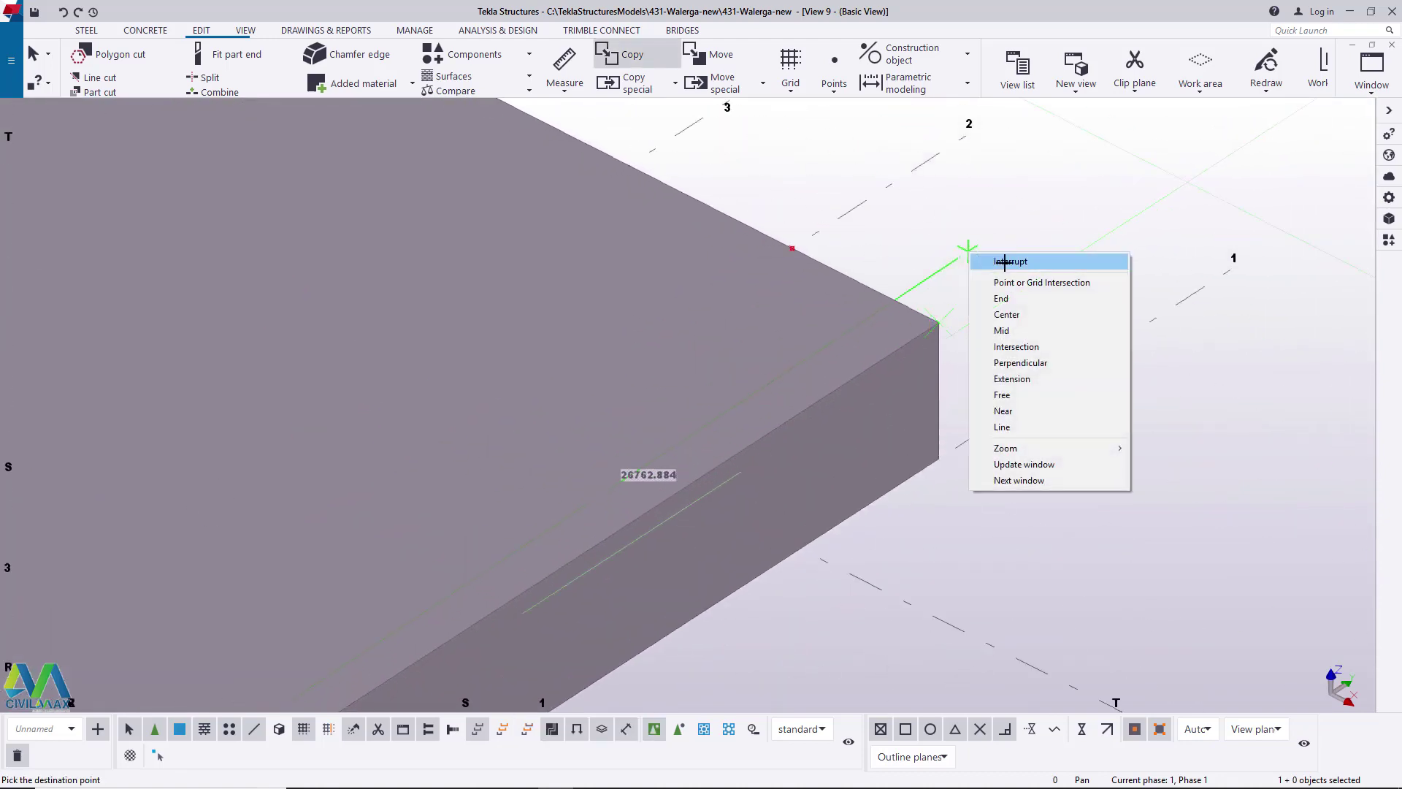
pyautogui.click(992, 261)
pyautogui.scroll(-5, 993, 262)
pyautogui.scroll(3, 916, 256)
pyautogui.scroll(2, 918, 261)
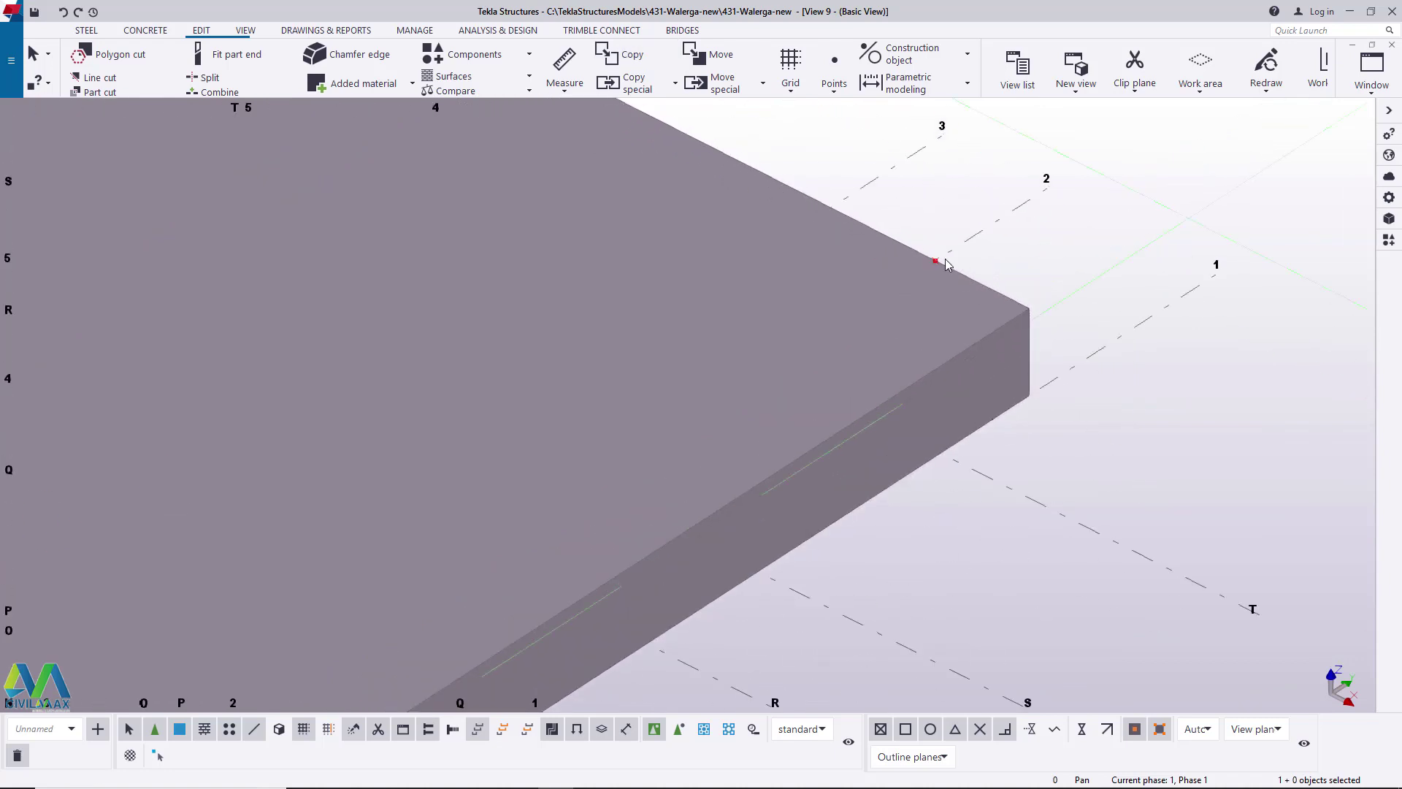
# - Copy the point near the far corner with dX cleared and dY -900
pyautogui.rightClick(990, 262)
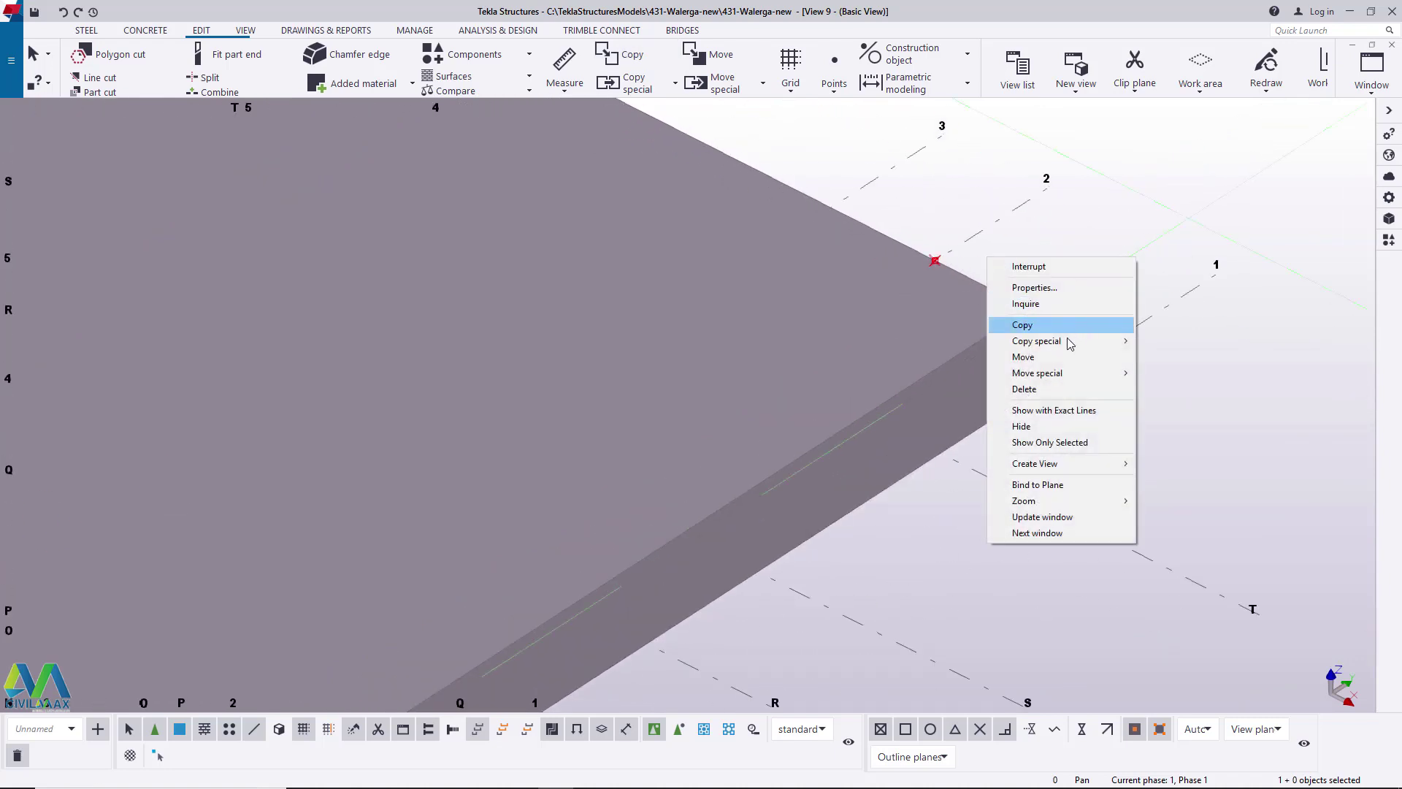
pyautogui.moveTo(1066, 341)
pyautogui.click(1161, 342)
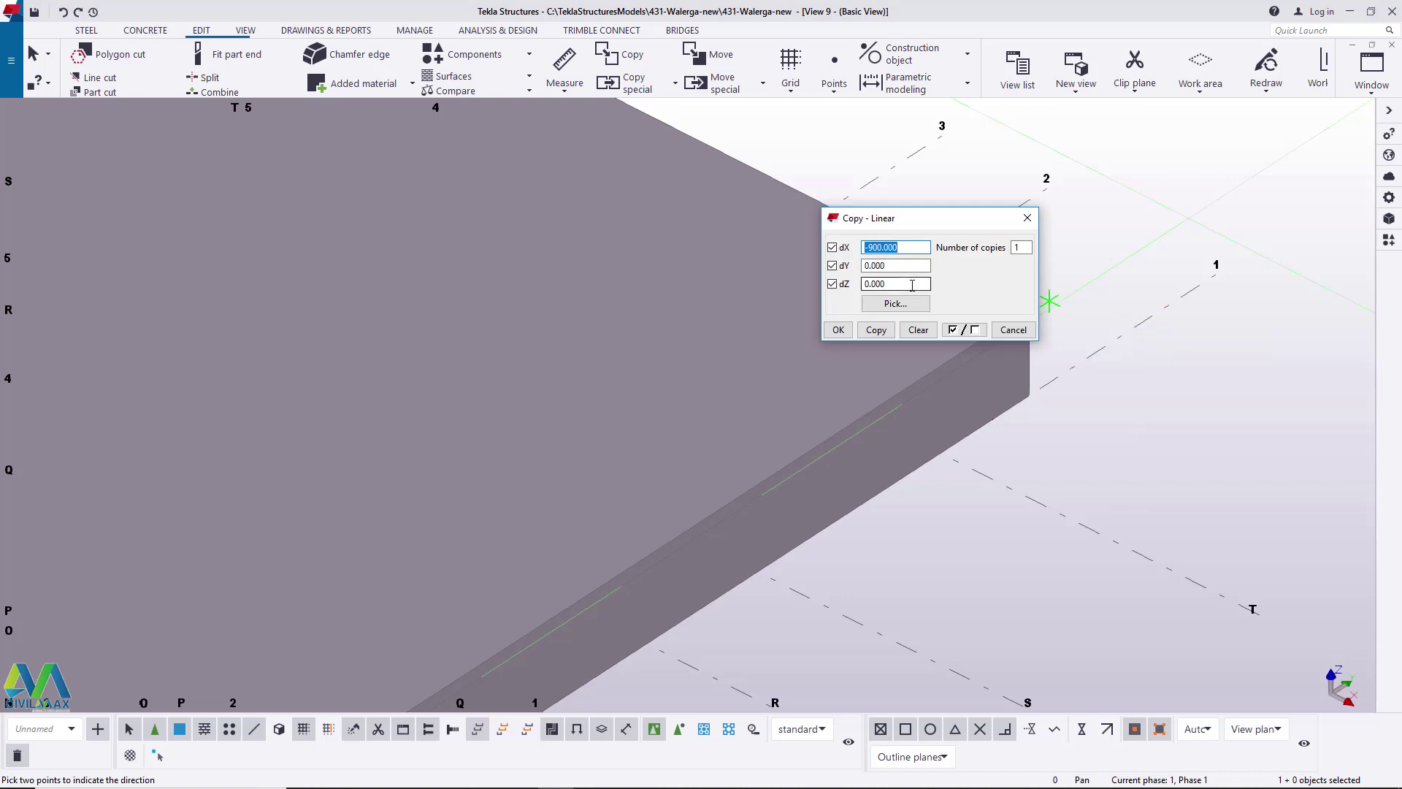
pyautogui.rightClick(882, 249)
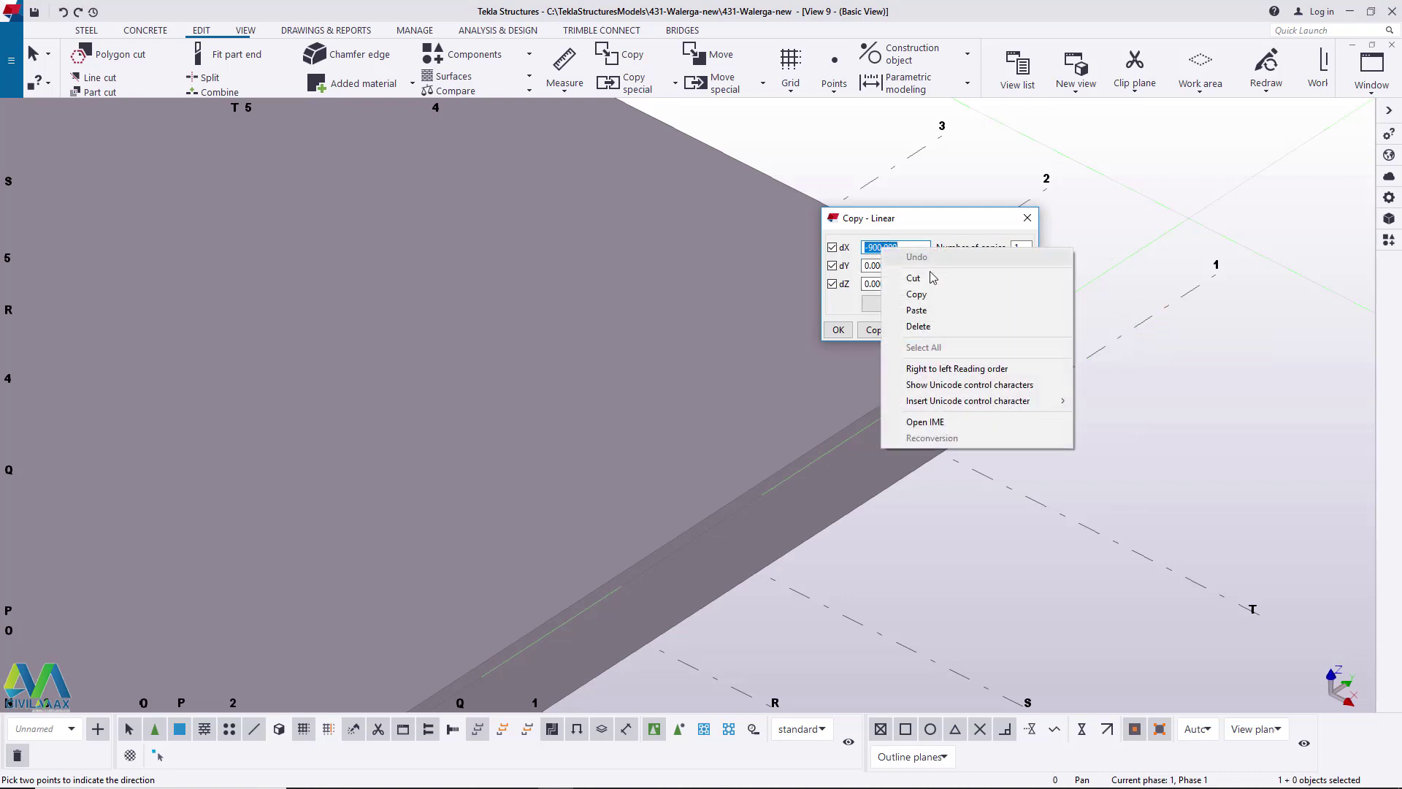
pyautogui.click(912, 278)
pyautogui.doubleClick(872, 265)
pyautogui.rightClick(871, 264)
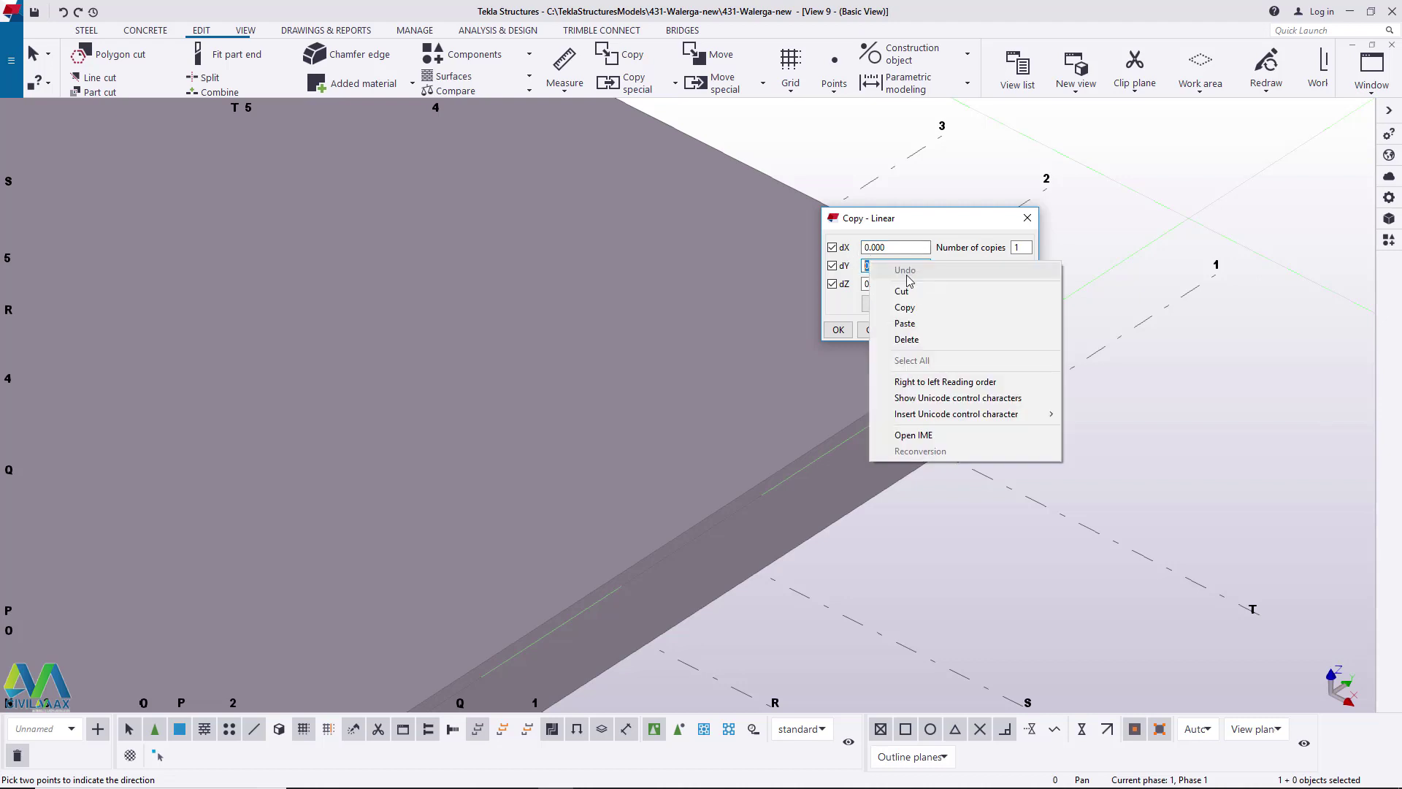
pyautogui.click(905, 323)
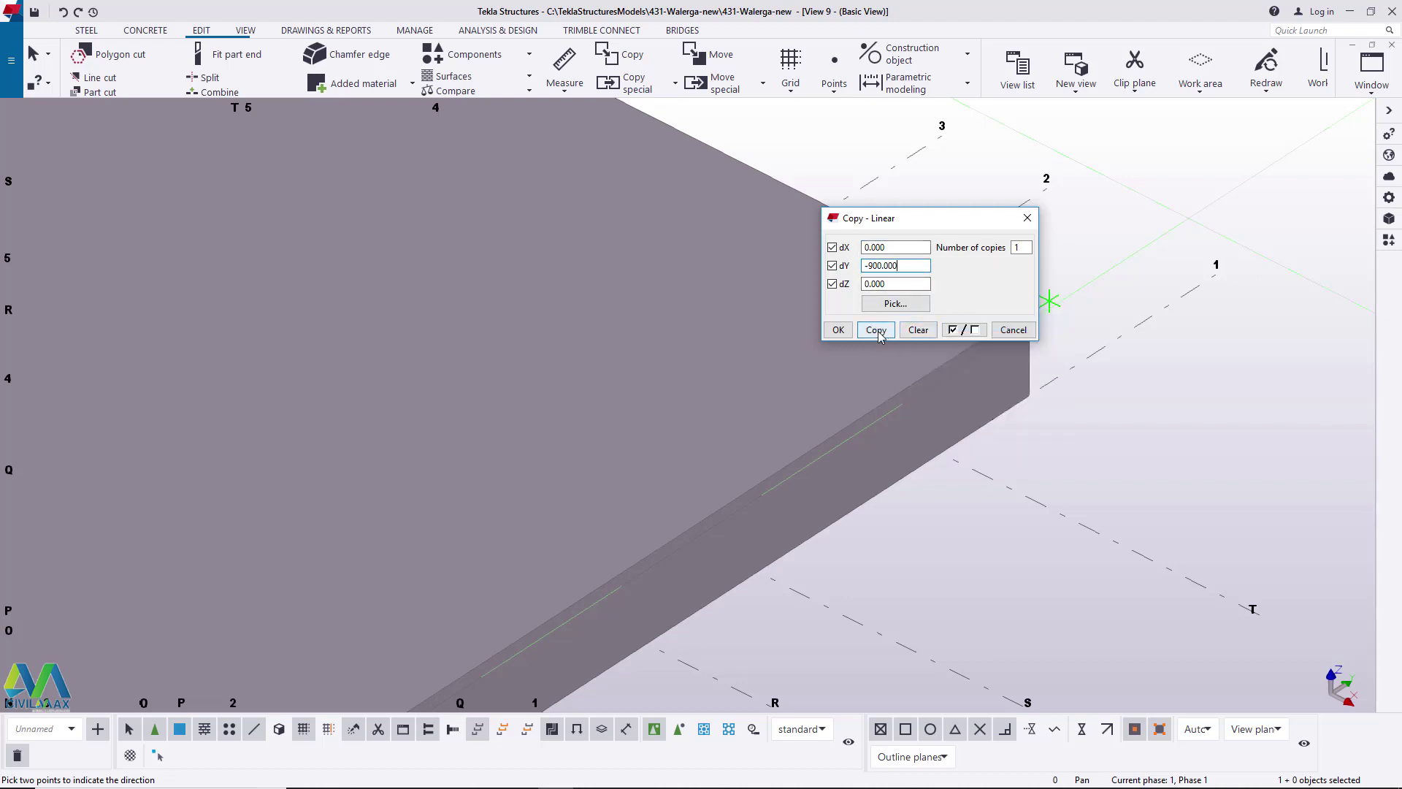
pyautogui.click(838, 329)
pyautogui.rightClick(1067, 261)
pyautogui.click(1067, 263)
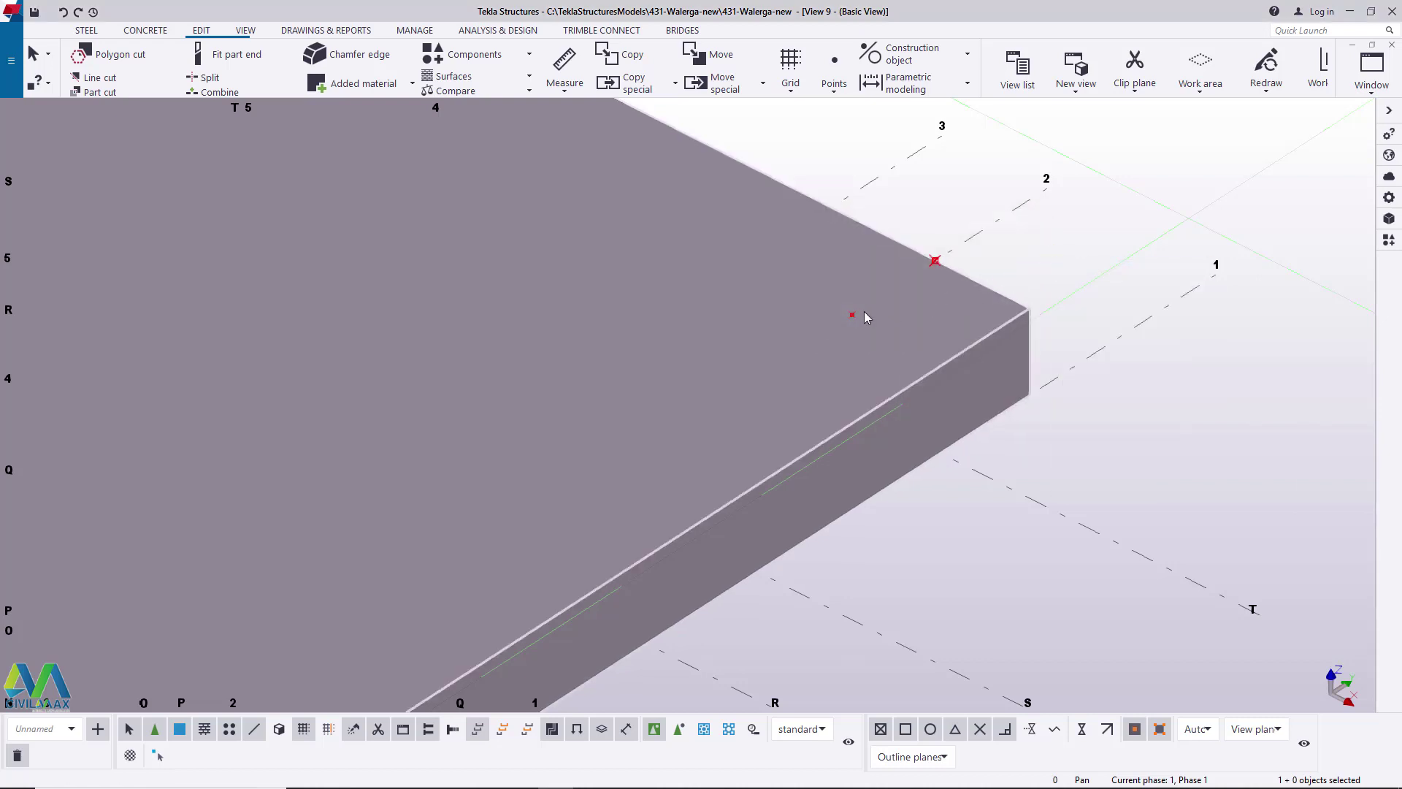
pyautogui.scroll(-2, 899, 300)
# - Copy the edge point near the front corner with a -900 dY offset, then end the command
pyautogui.scroll(-3, 924, 305)
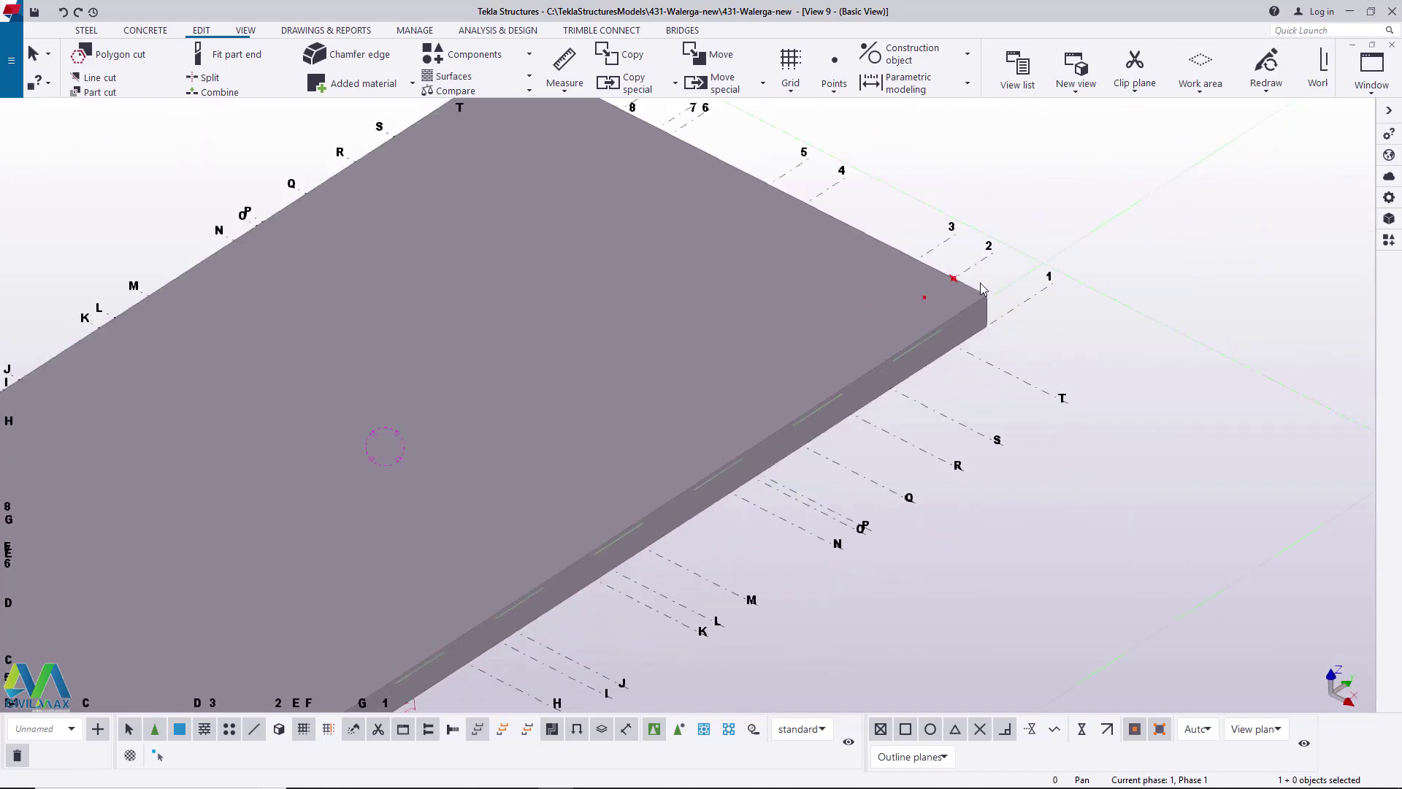
pyautogui.scroll(4, 683, 449)
pyautogui.scroll(4, 657, 434)
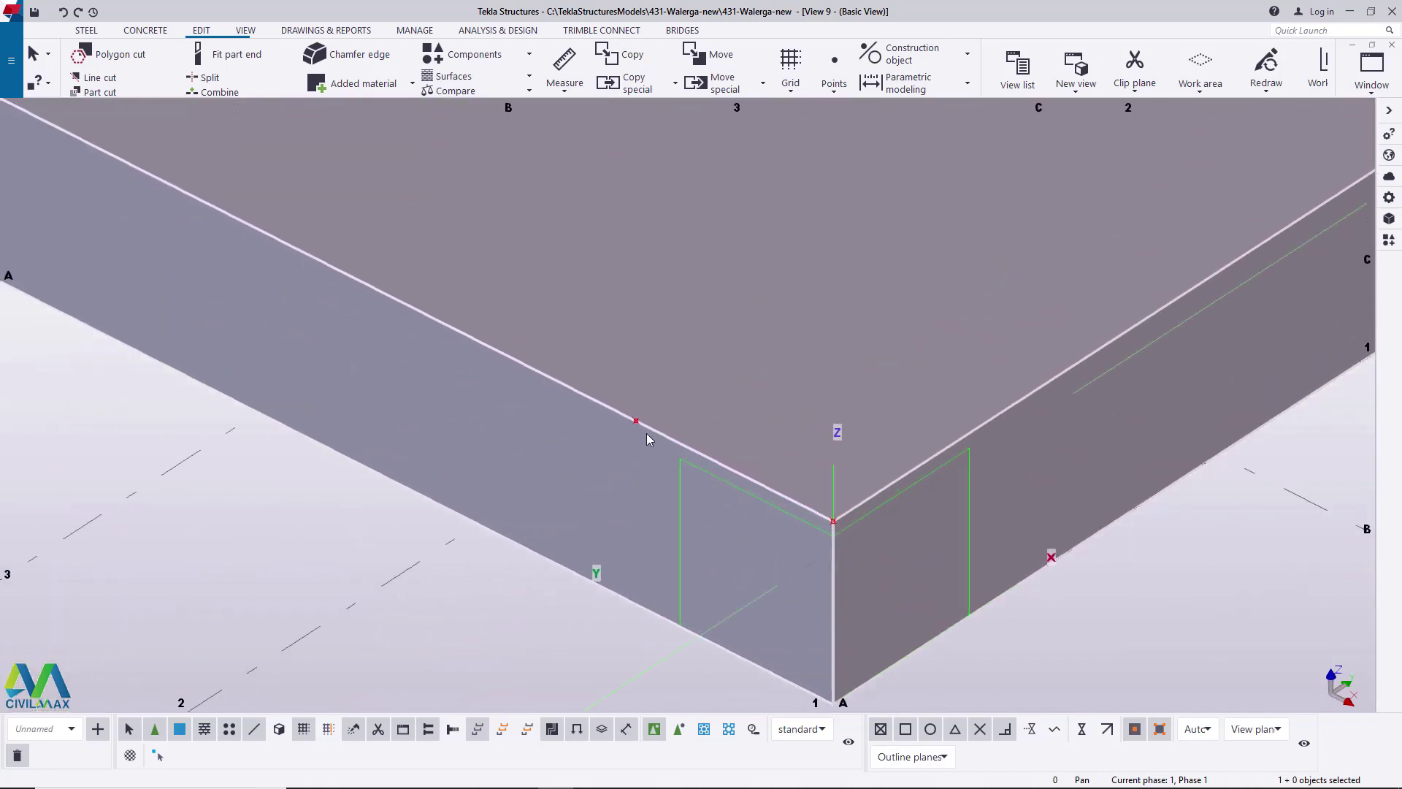
pyautogui.rightClick(633, 417)
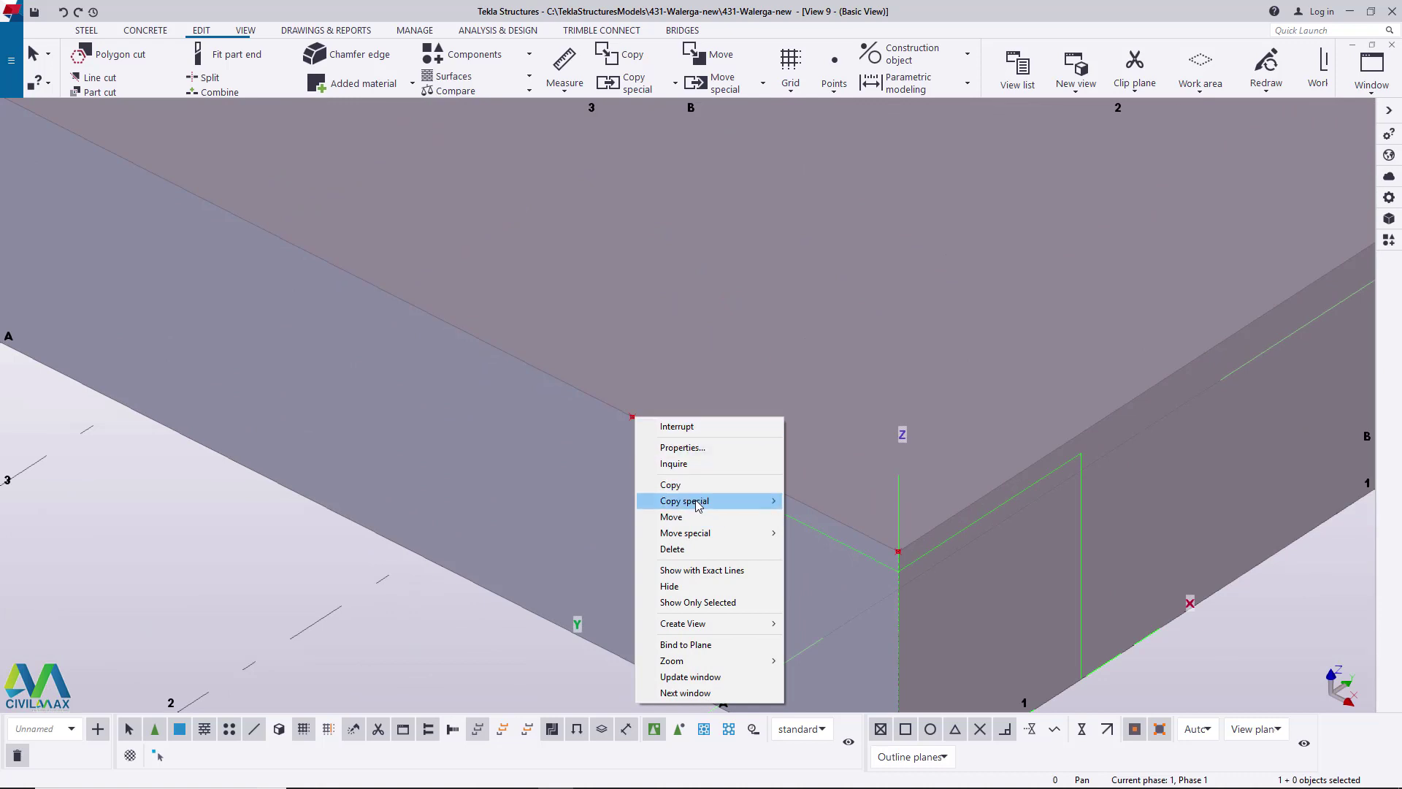
pyautogui.moveTo(698, 503)
pyautogui.click(818, 501)
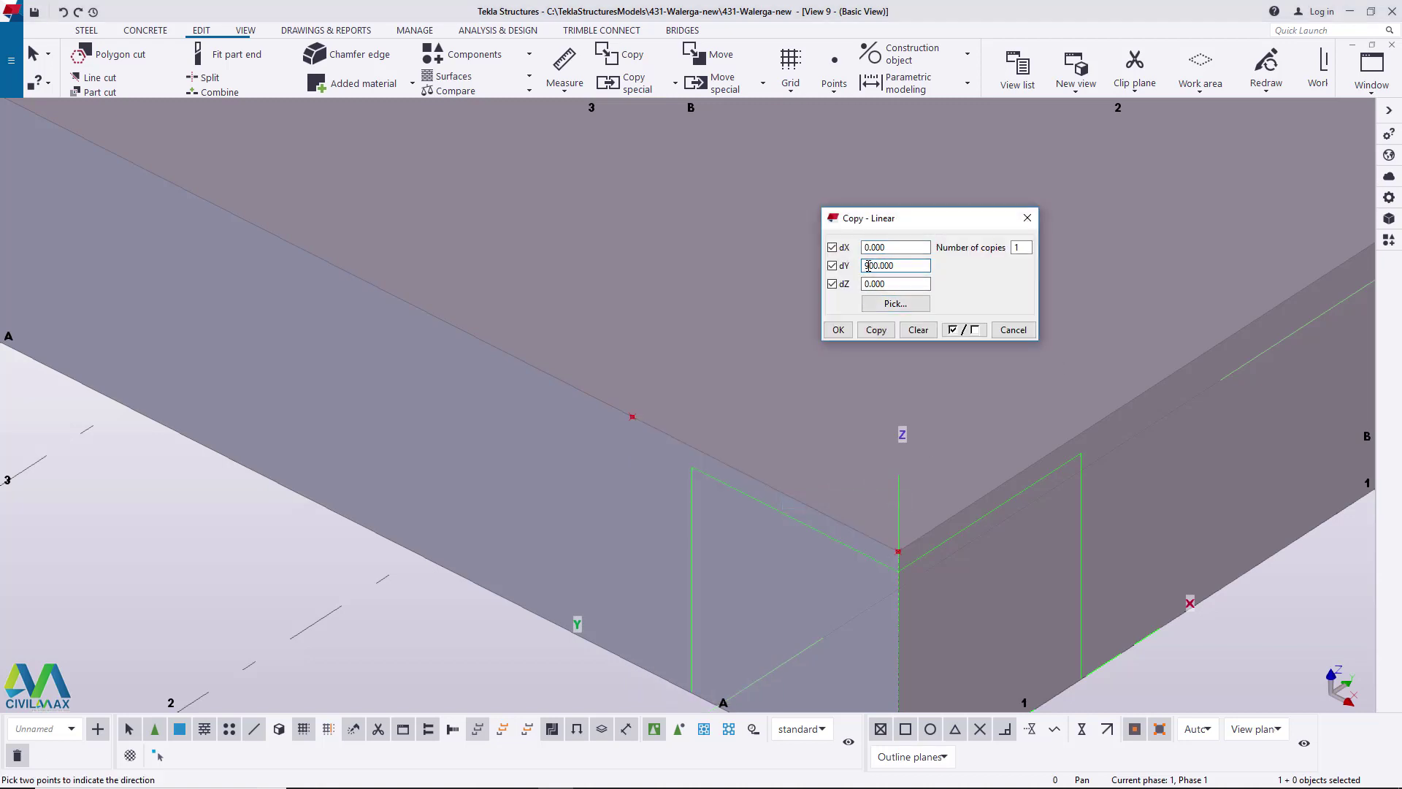
pyautogui.click(838, 329)
pyautogui.rightClick(922, 264)
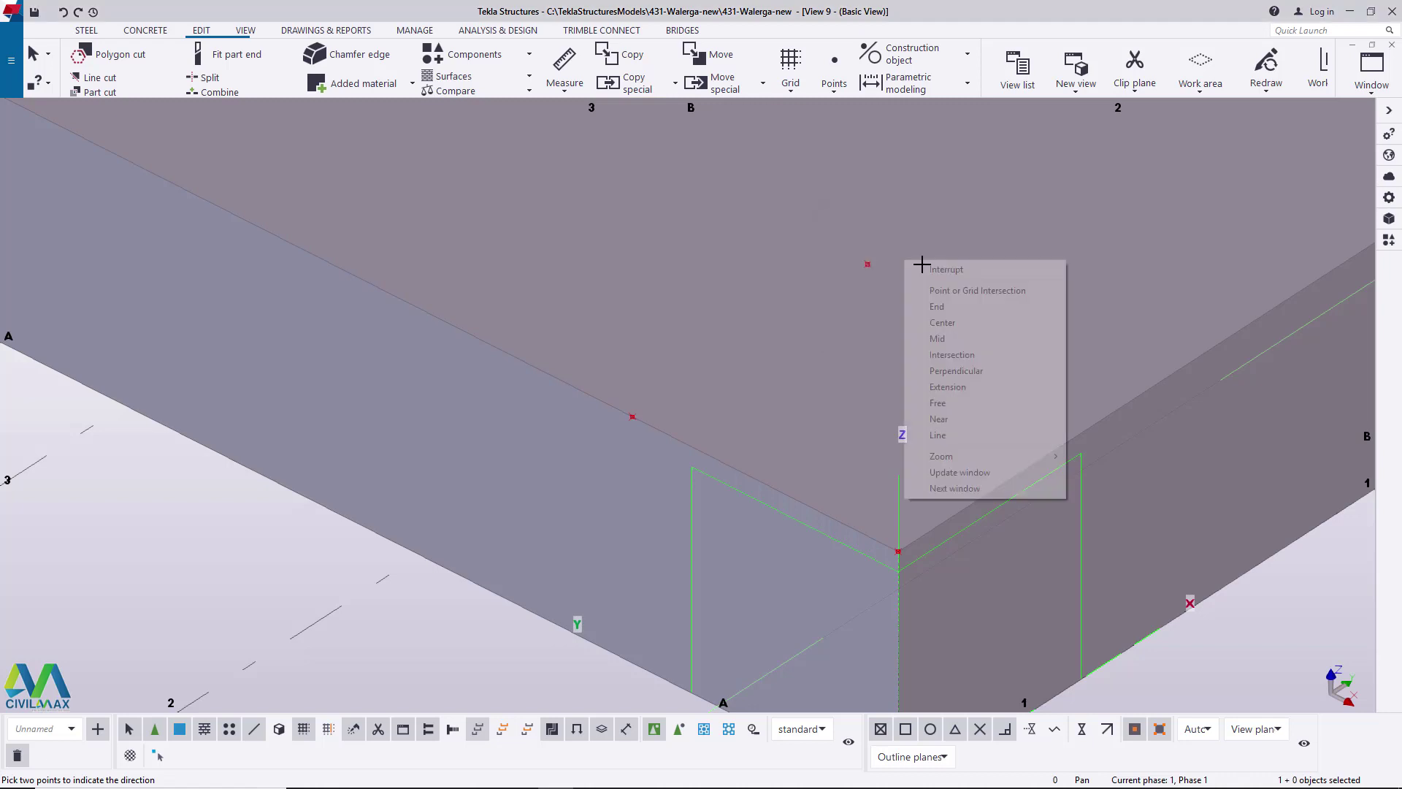
pyautogui.click(924, 269)
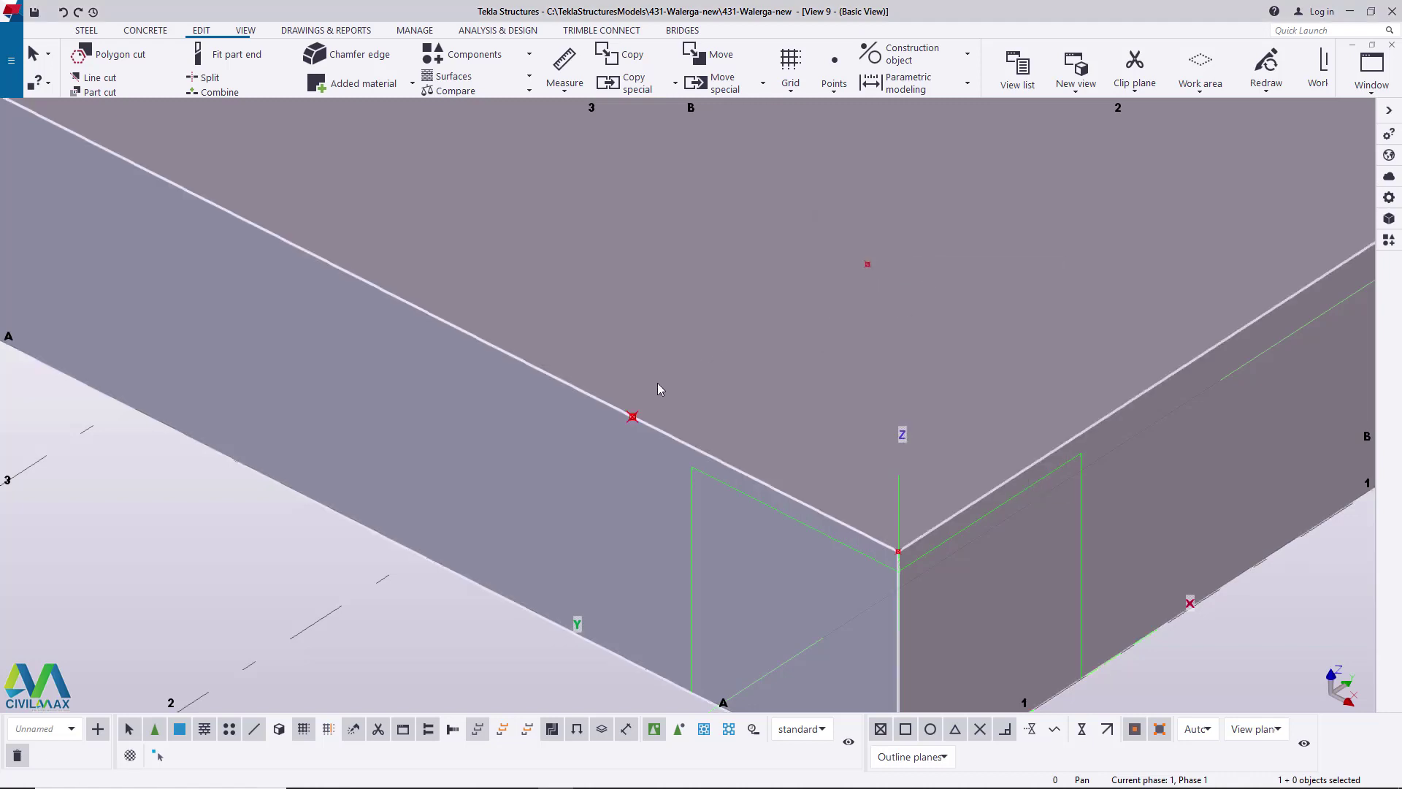
pyautogui.scroll(-3, 745, 385)
pyautogui.scroll(3, 745, 384)
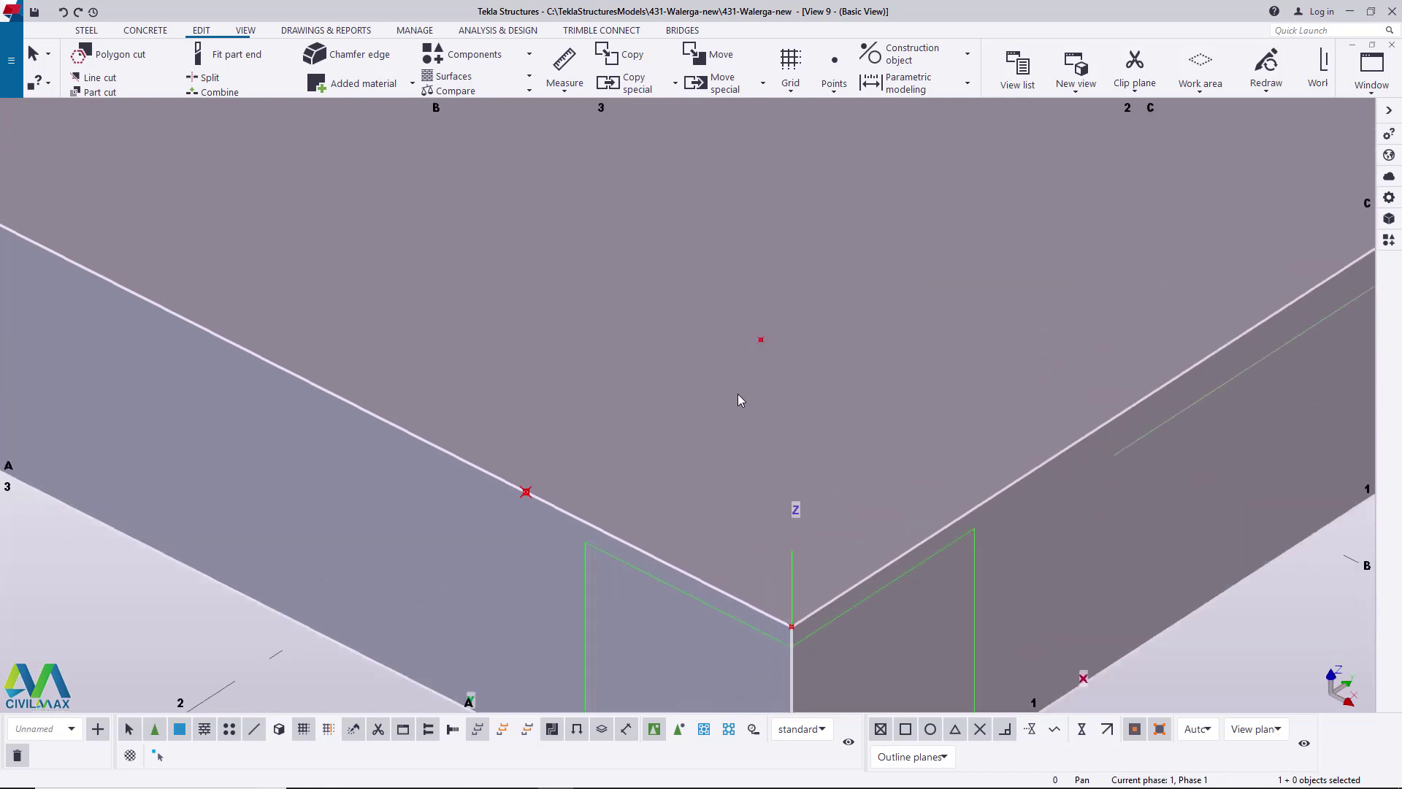
# - Copy the interior point onto the adjacent slab edge near the front corner
pyautogui.rightClick(762, 343)
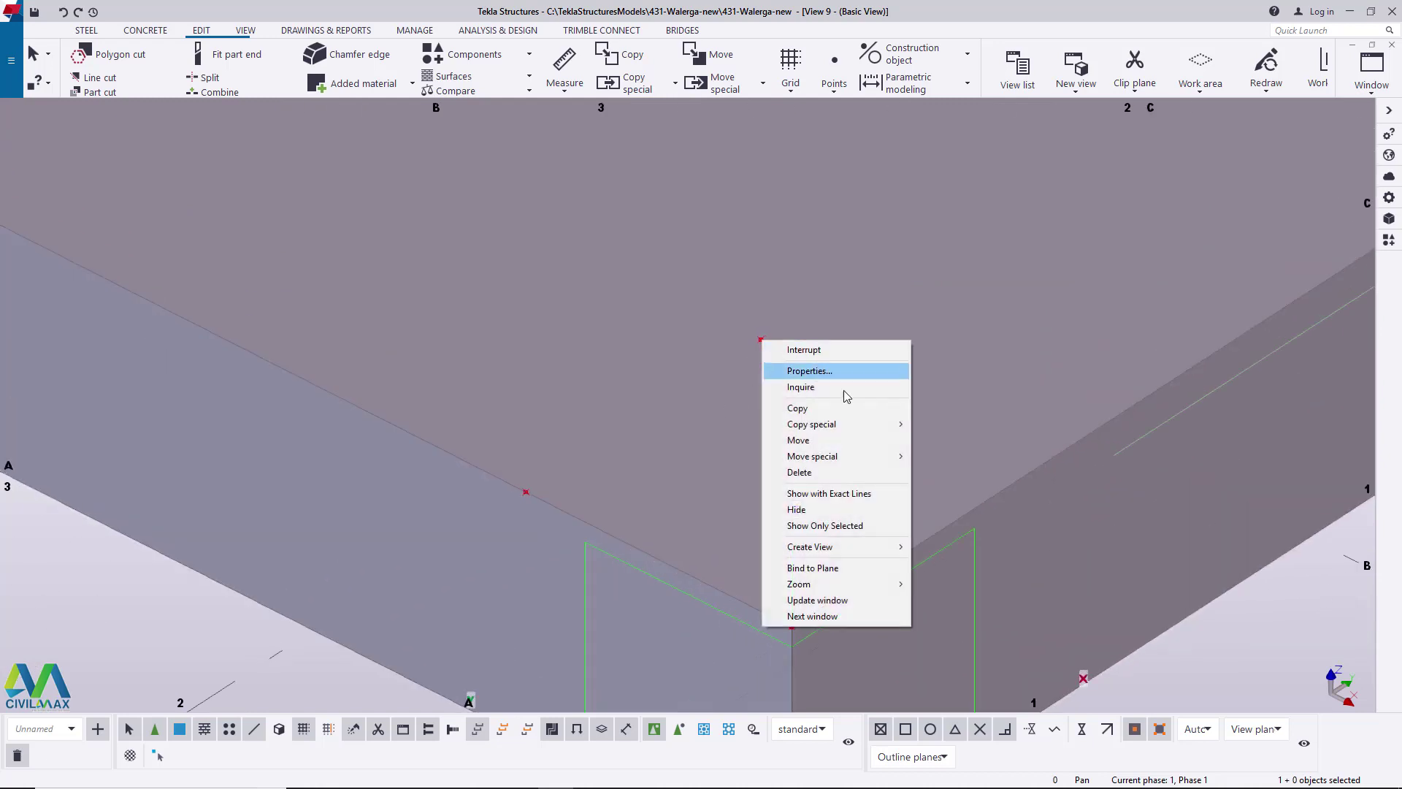
pyautogui.click(803, 408)
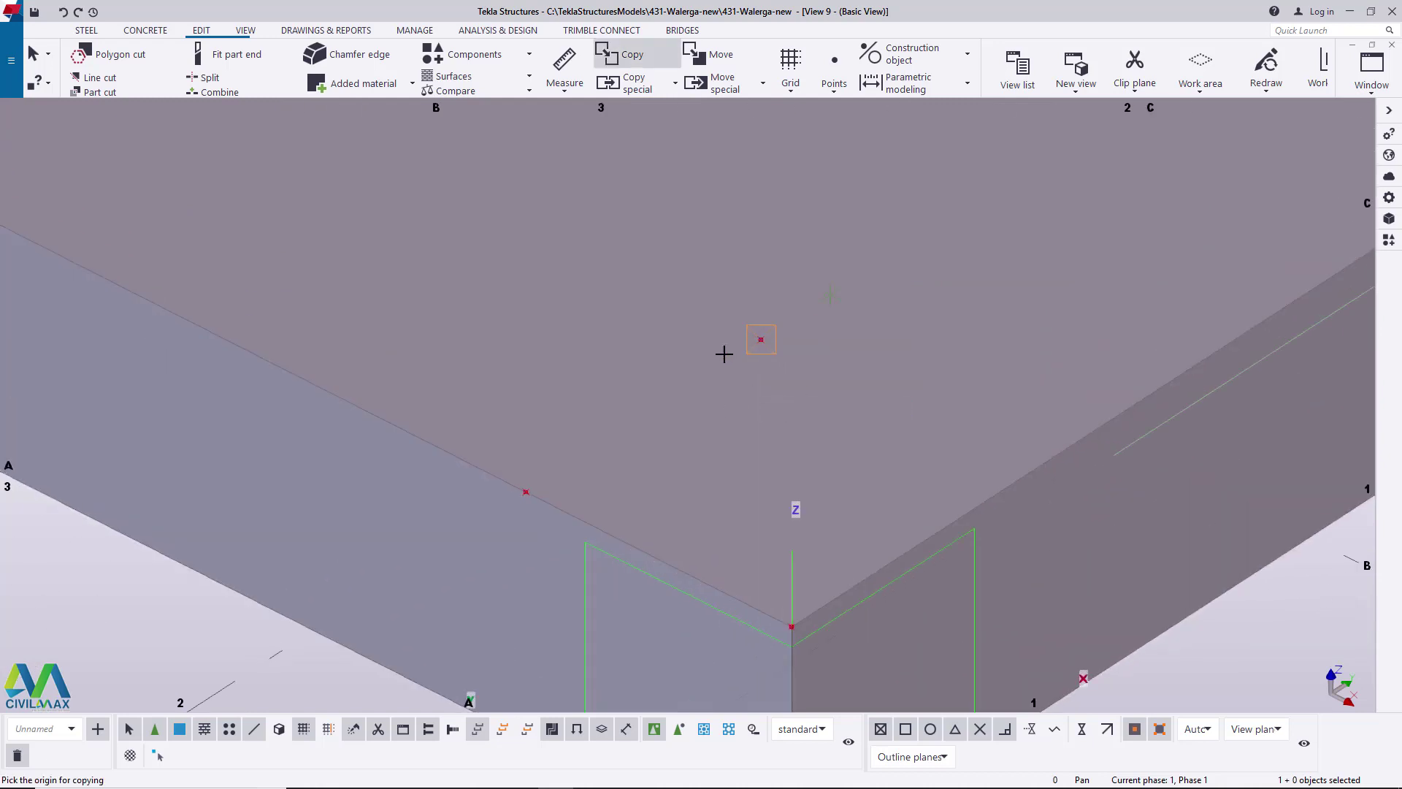
pyautogui.click(526, 491)
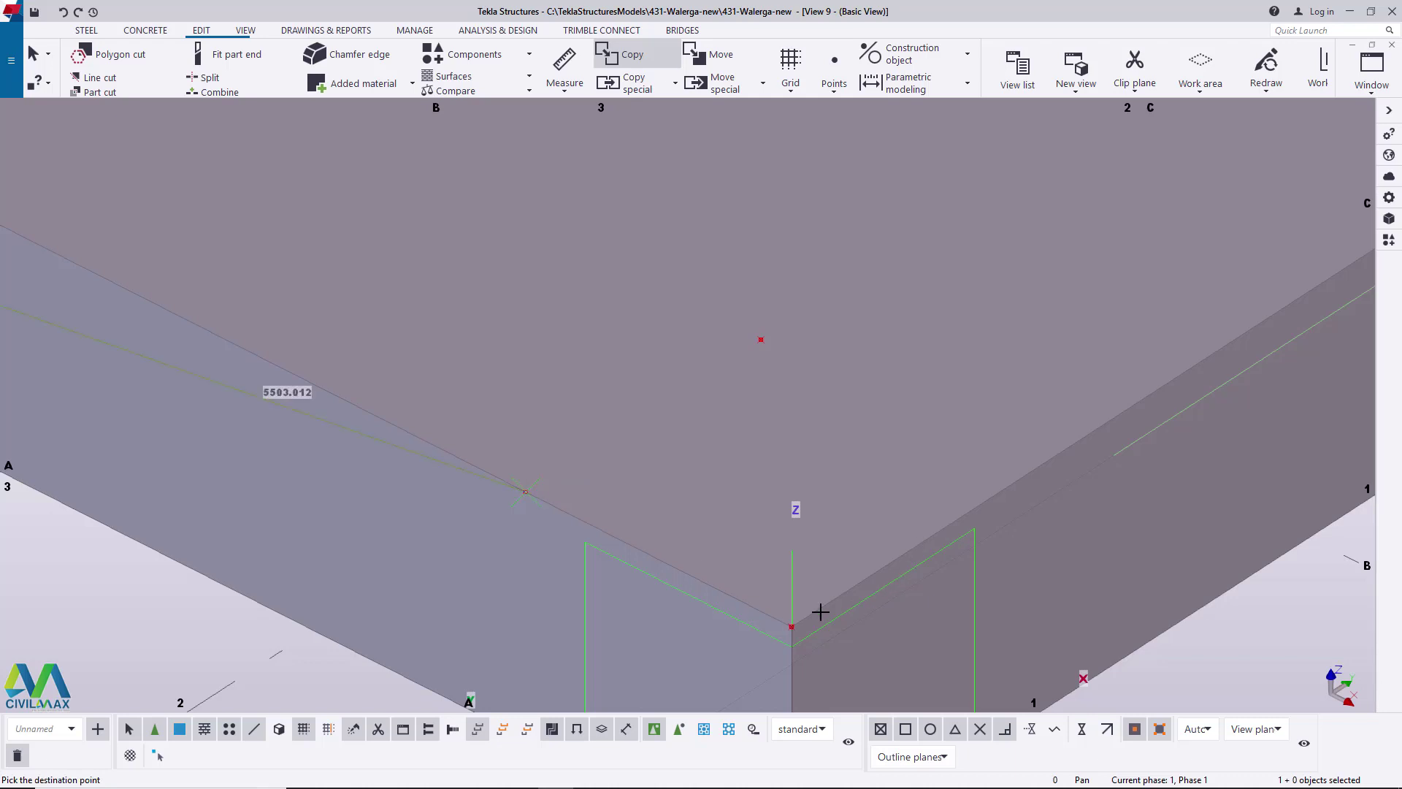
pyautogui.rightClick(895, 444)
pyautogui.click(928, 454)
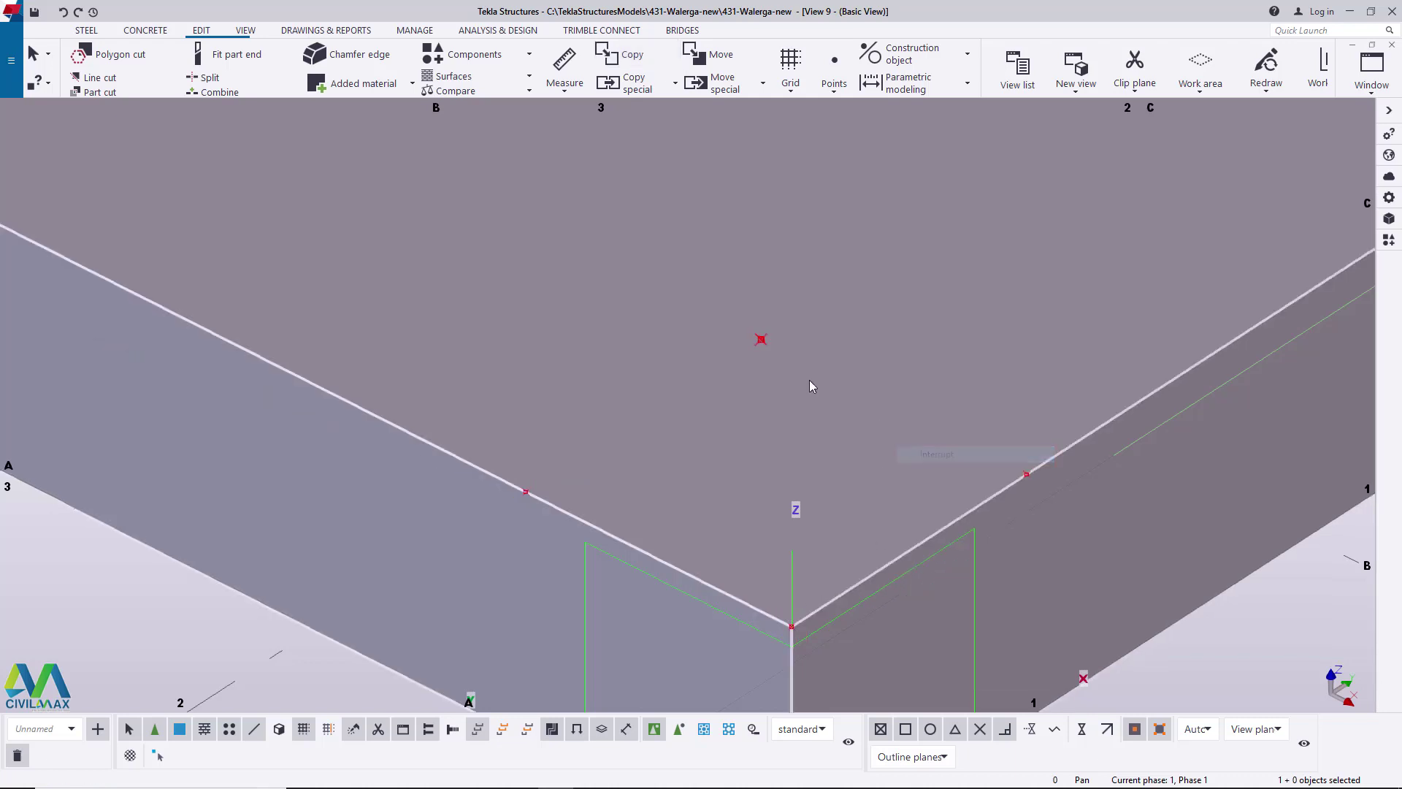
# - Start copying the points near the front corner
pyautogui.rightClick(760, 338)
pyautogui.click(802, 407)
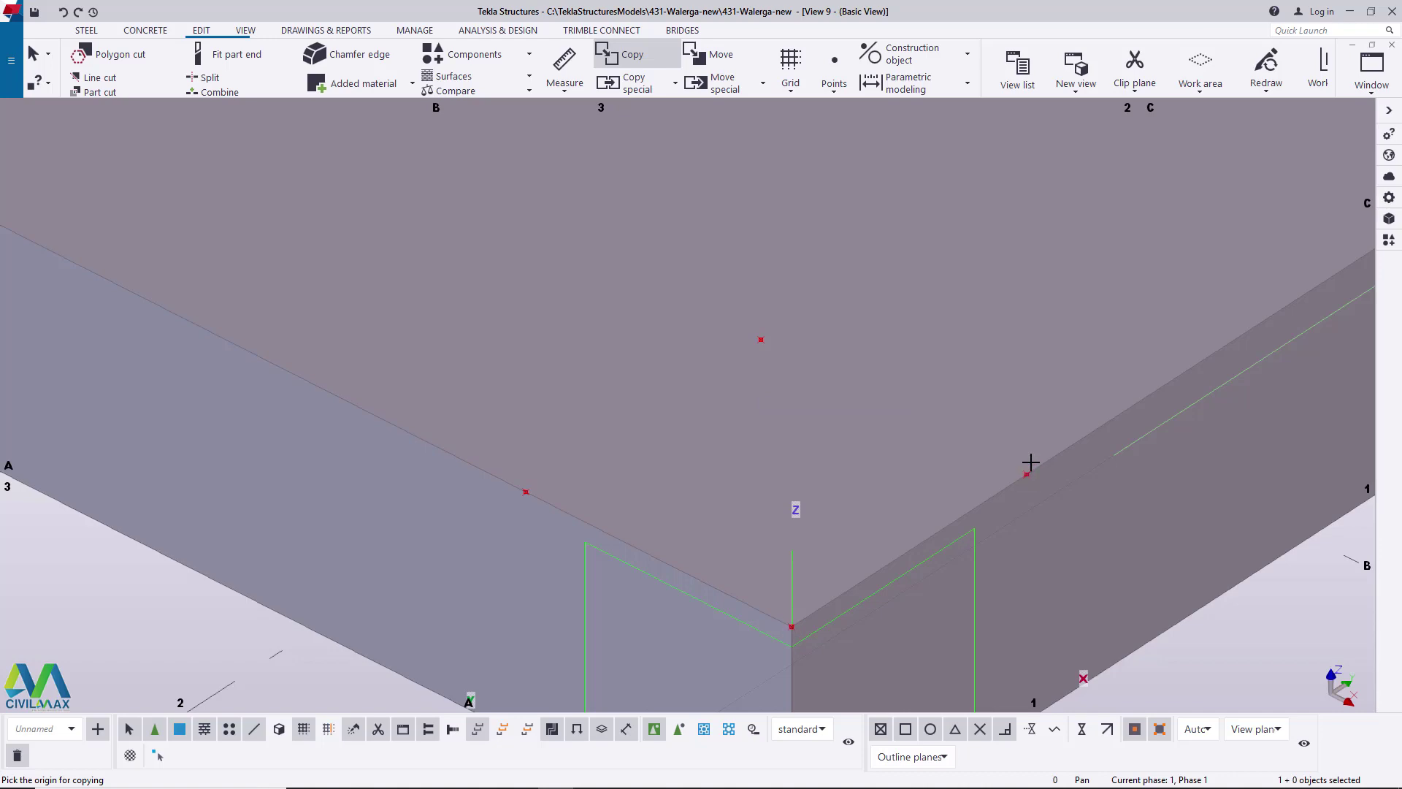
pyautogui.scroll(-10, 561, 496)
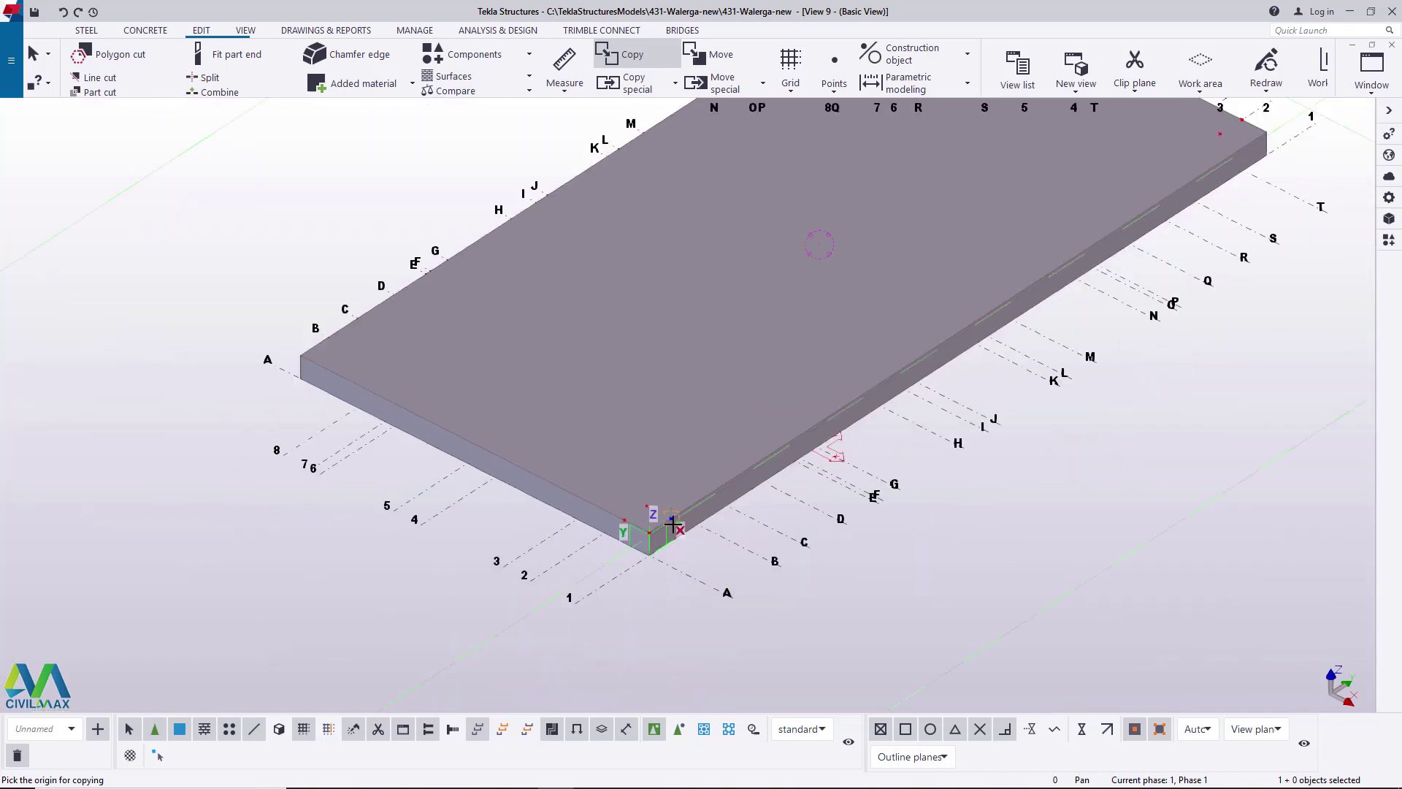
pyautogui.scroll(6, 683, 508)
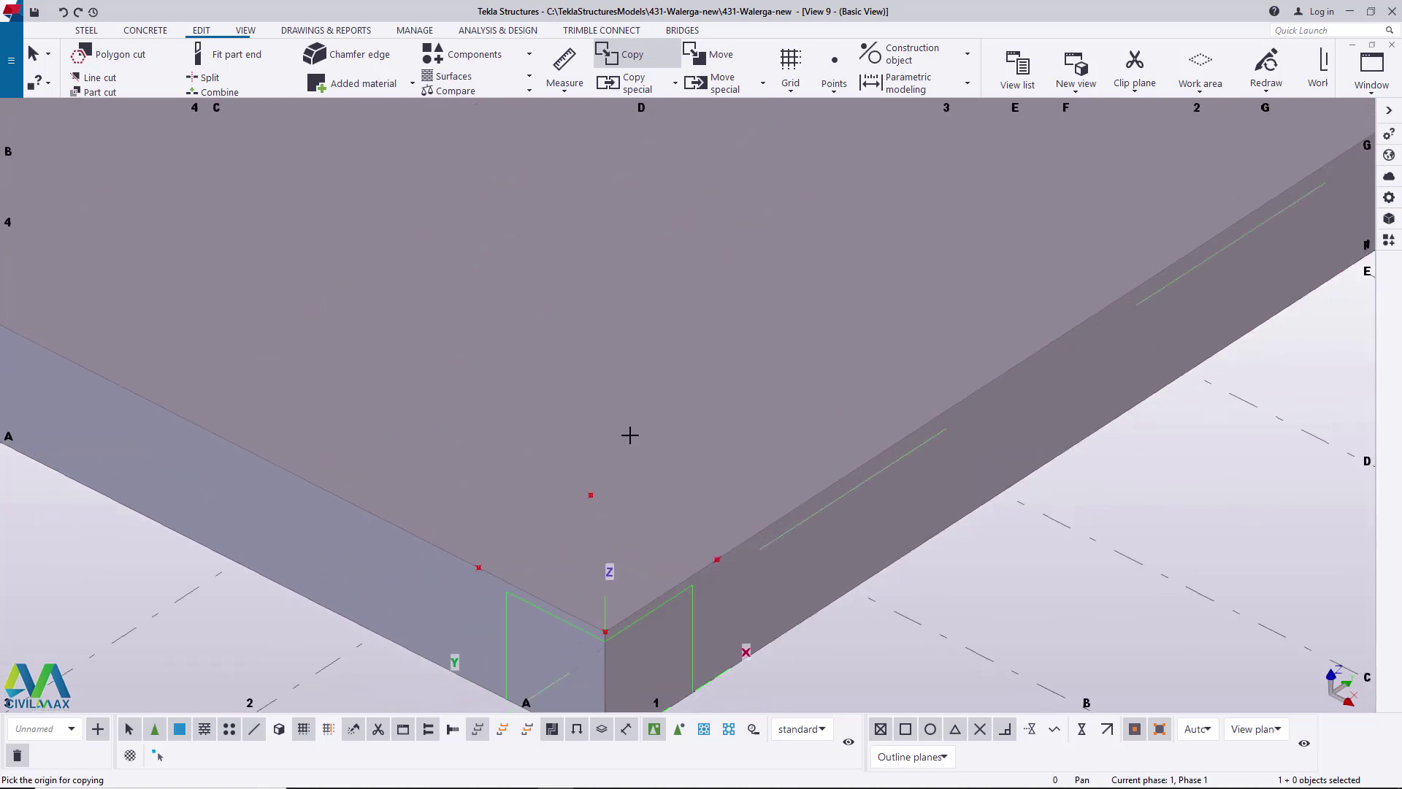
pyautogui.rightClick(626, 434)
pyautogui.scroll(2, 562, 531)
# - Select the red interior point and copy the points from the edge point toward the far corner
pyautogui.click(610, 480)
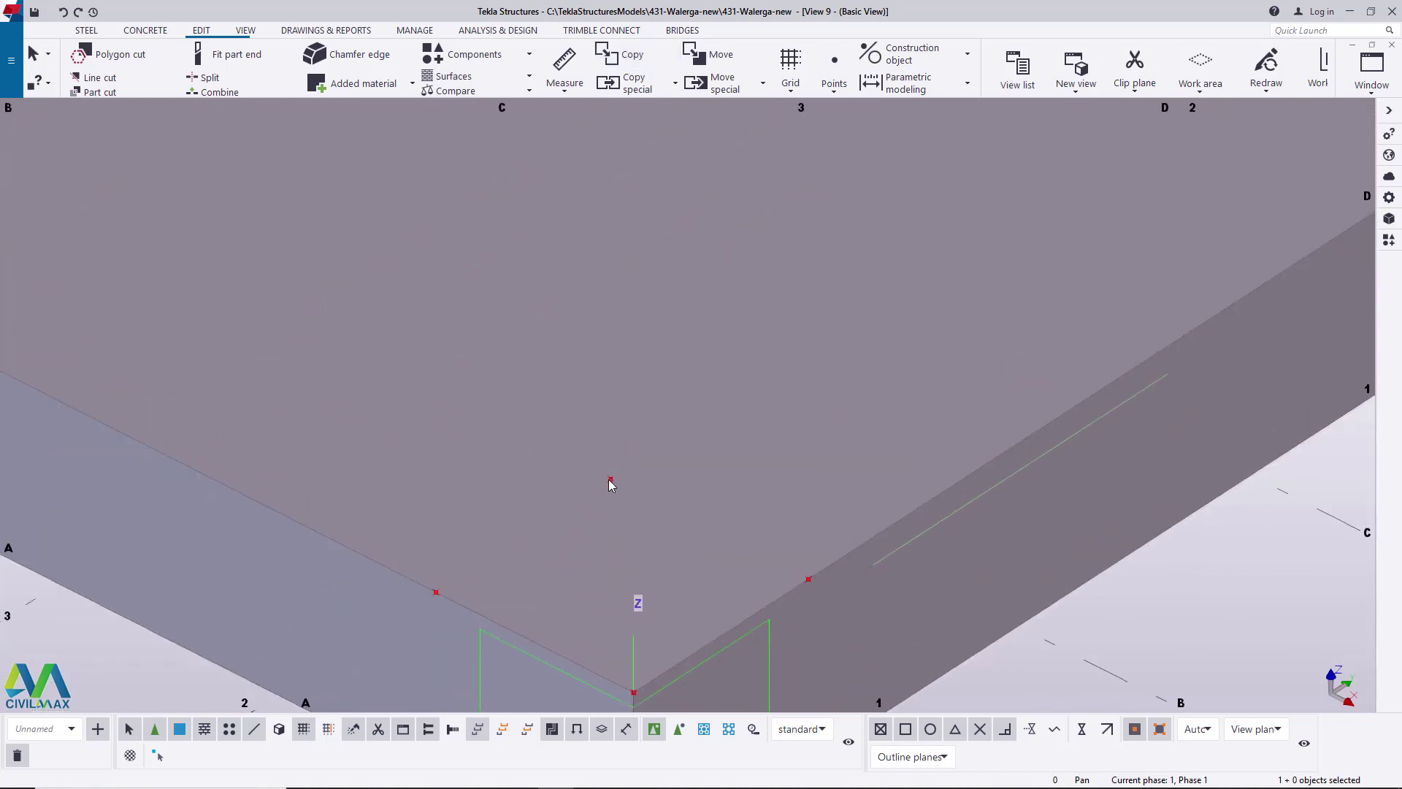
pyautogui.rightClick(611, 481)
pyautogui.click(693, 548)
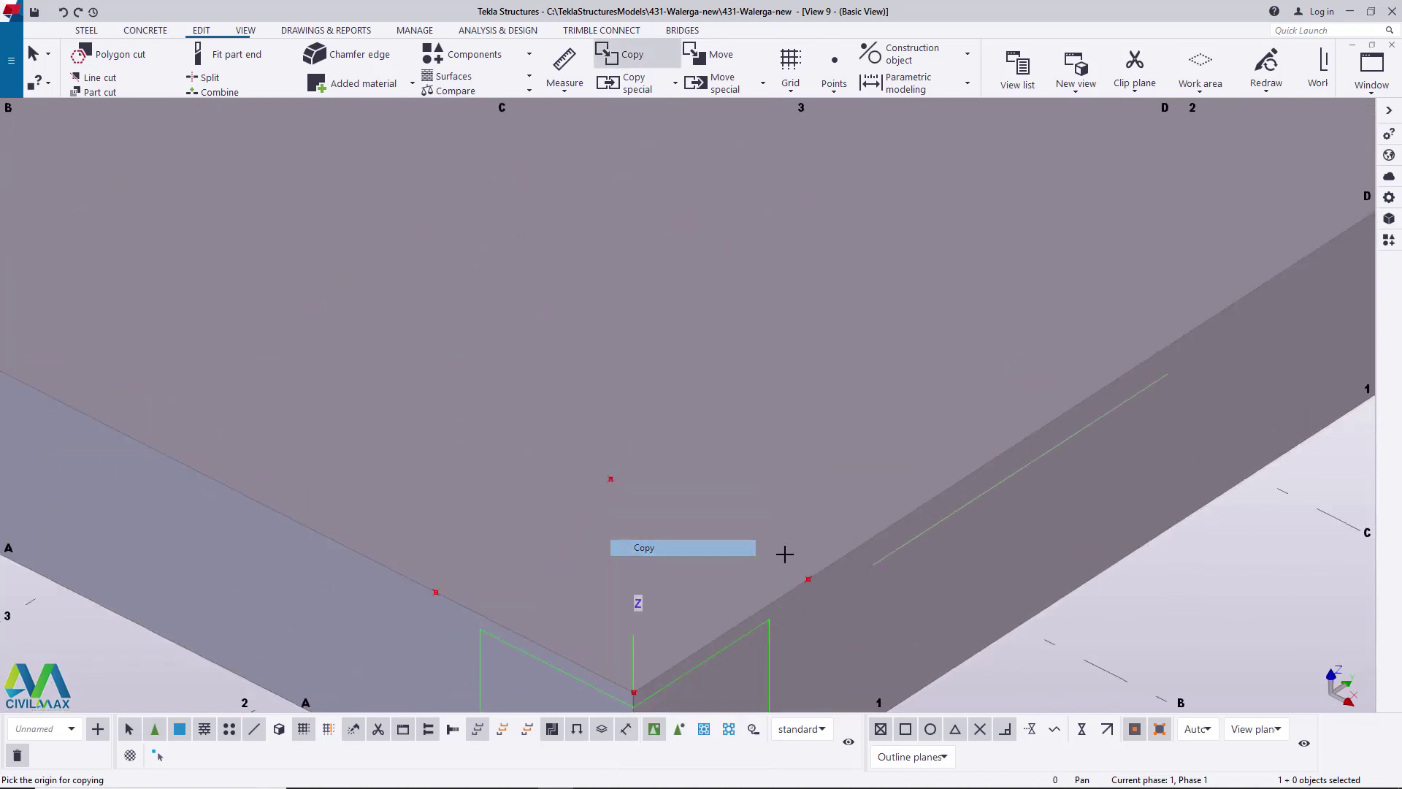
pyautogui.click(817, 577)
pyautogui.scroll(-6, 603, 563)
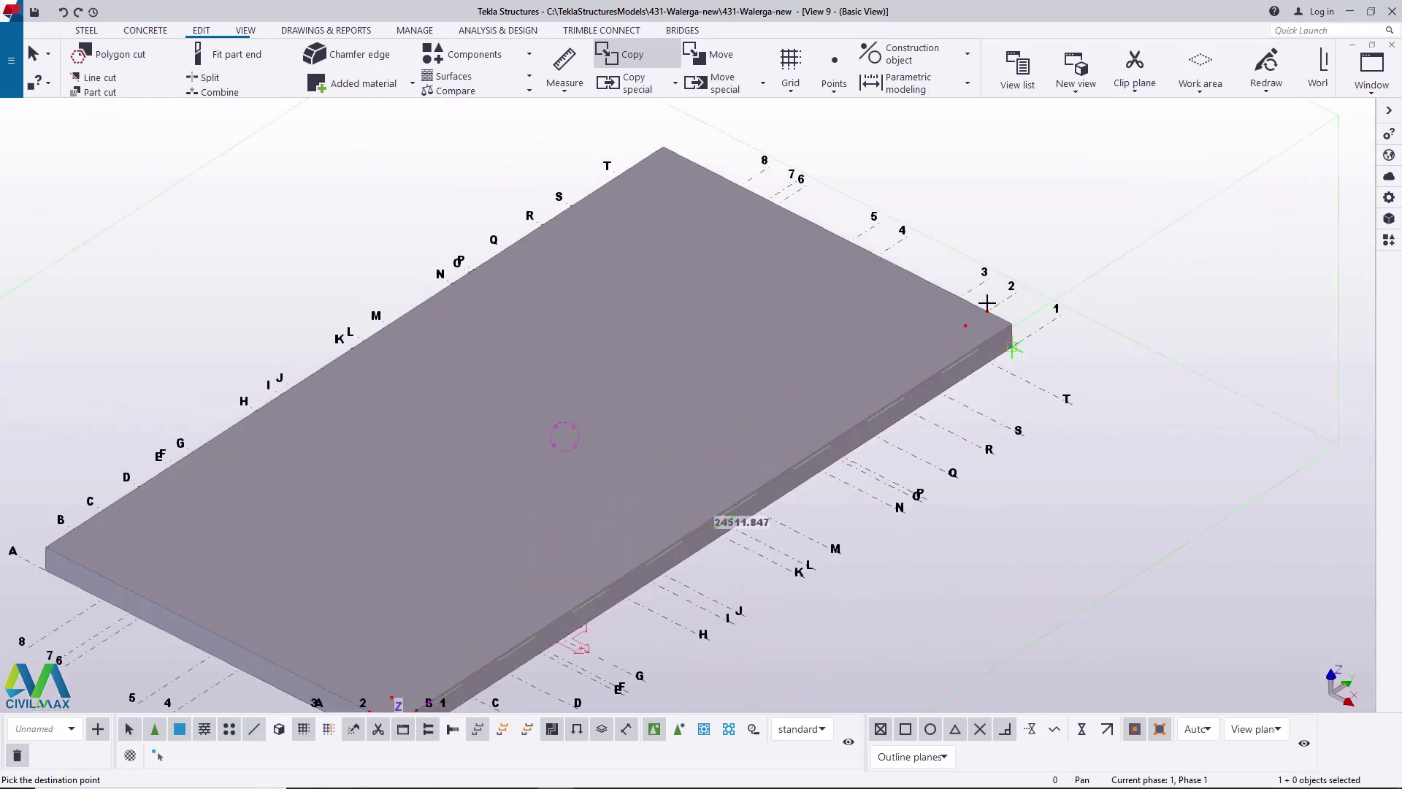
pyautogui.scroll(3, 987, 302)
pyautogui.rightClick(1032, 294)
pyautogui.press('Escape')
pyautogui.scroll(-2, 888, 401)
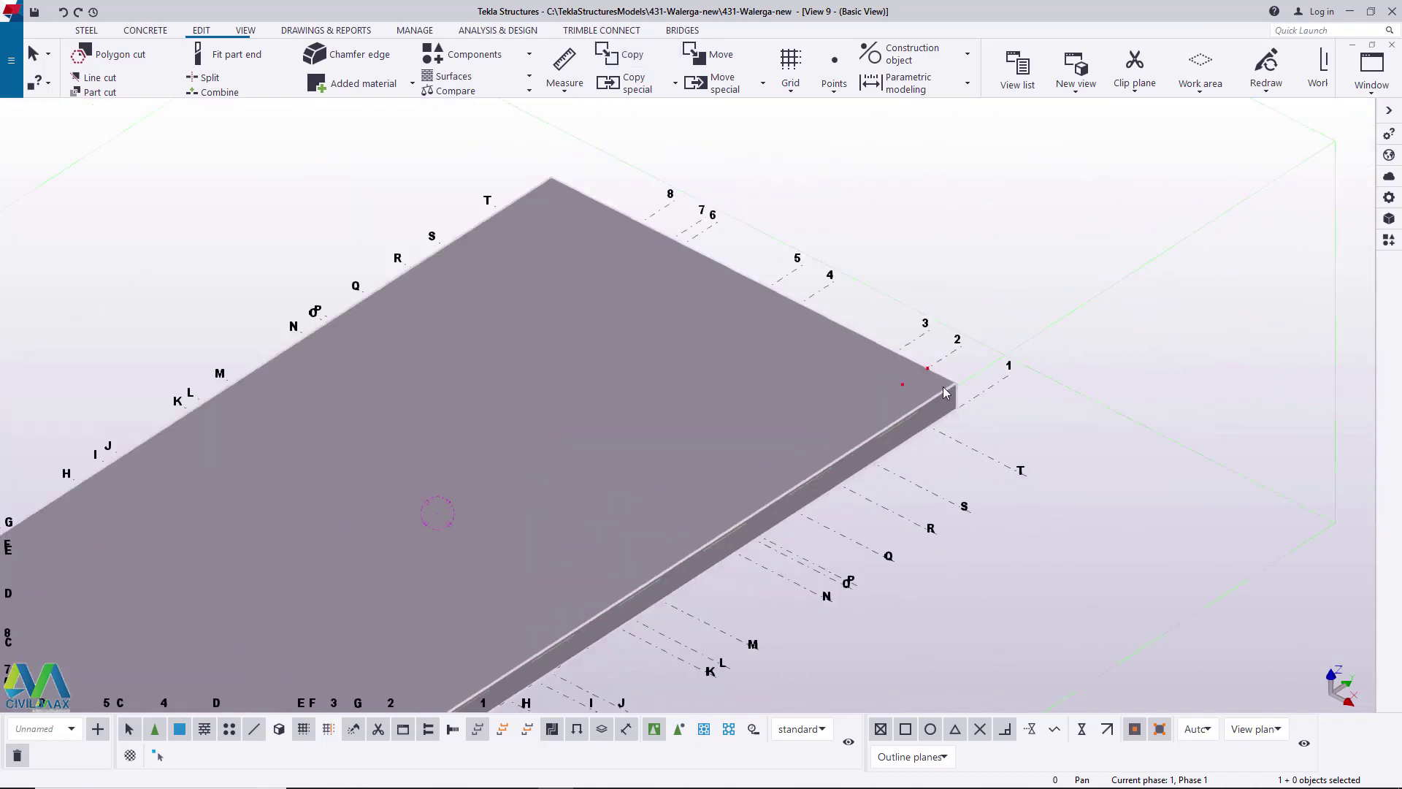
# - Zoom around the slab's far corner to inspect the two new construction points
pyautogui.scroll(-5, 953, 384)
pyautogui.scroll(3, 817, 476)
pyautogui.scroll(2, 684, 549)
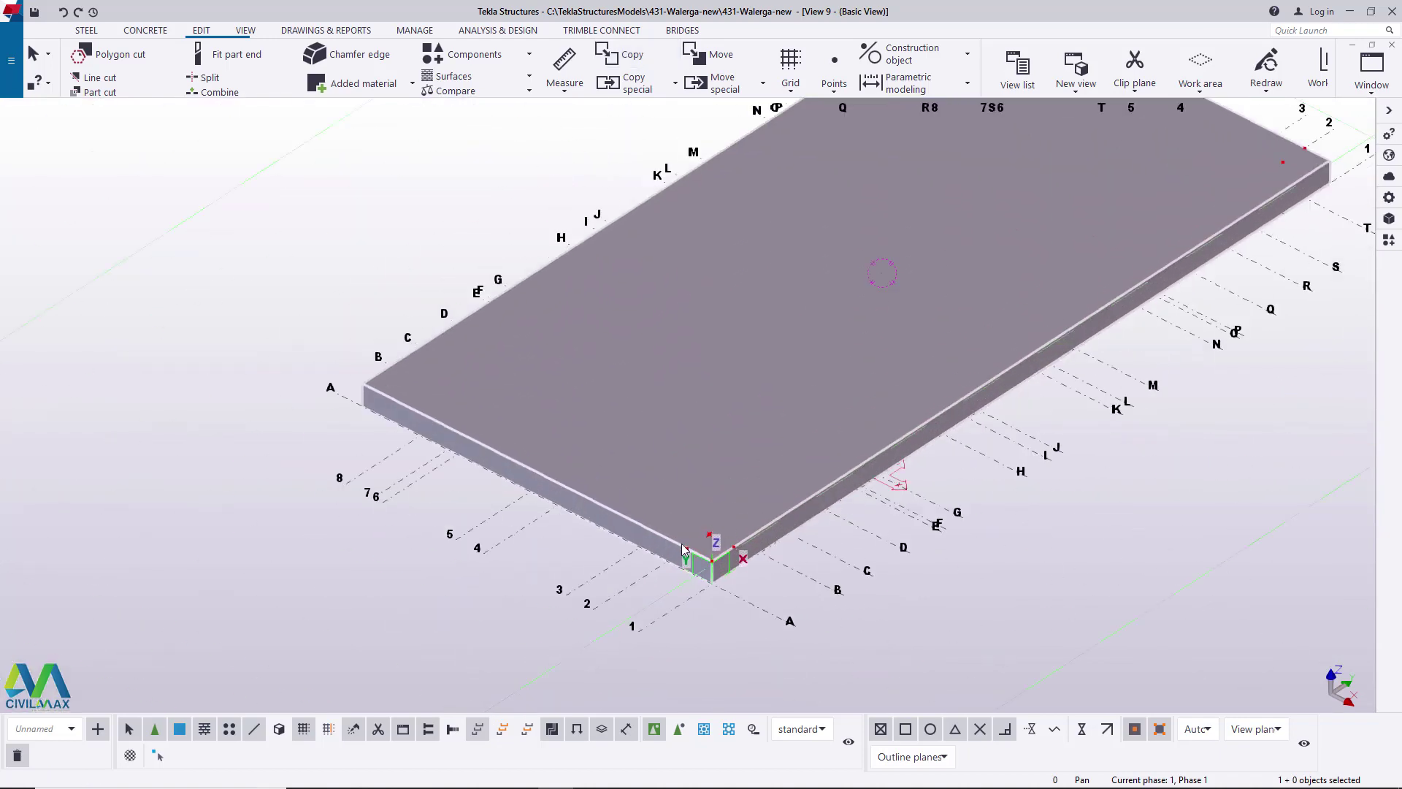
pyautogui.scroll(2, 913, 422)
pyautogui.scroll(-3, 1158, 283)
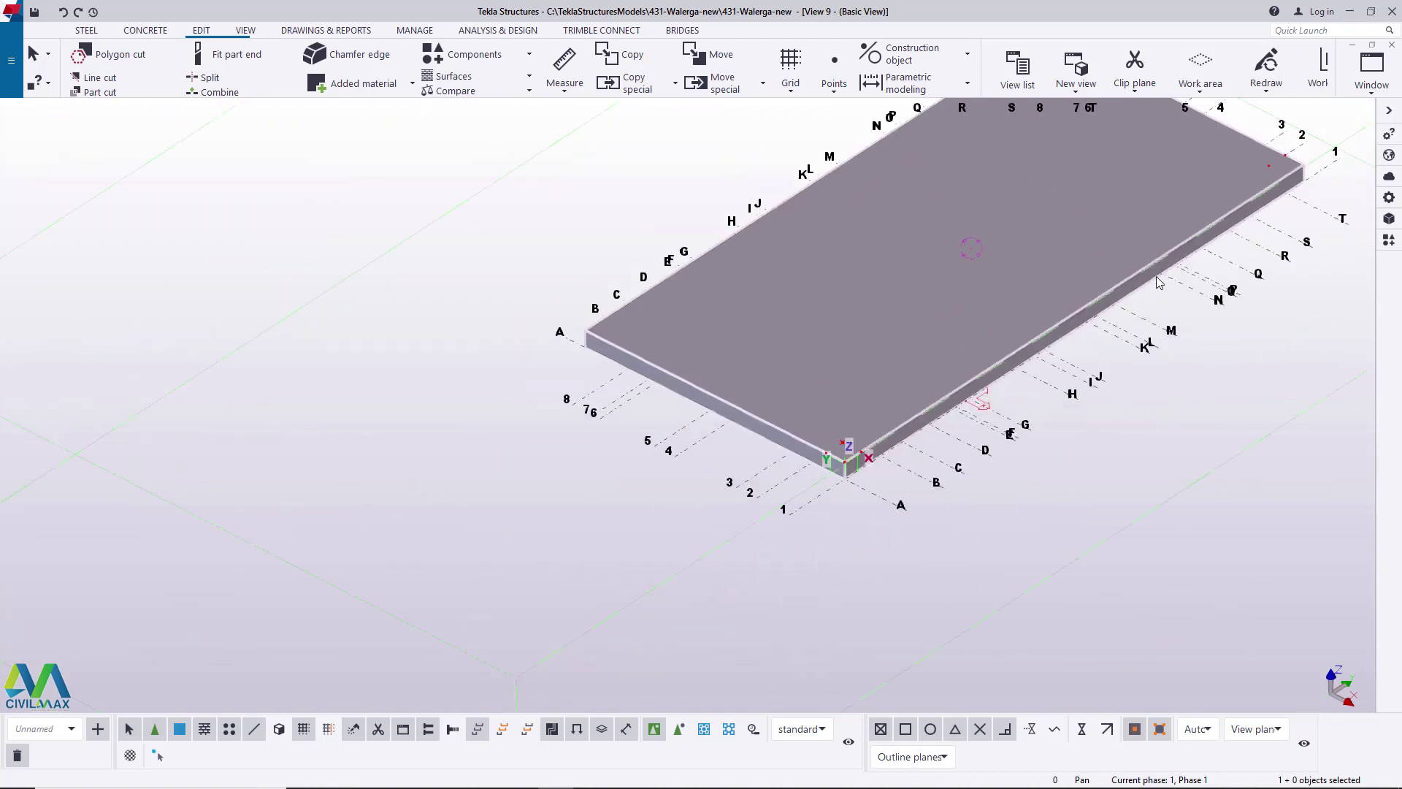
pyautogui.scroll(1, 1061, 287)
pyautogui.scroll(-3, 1166, 251)
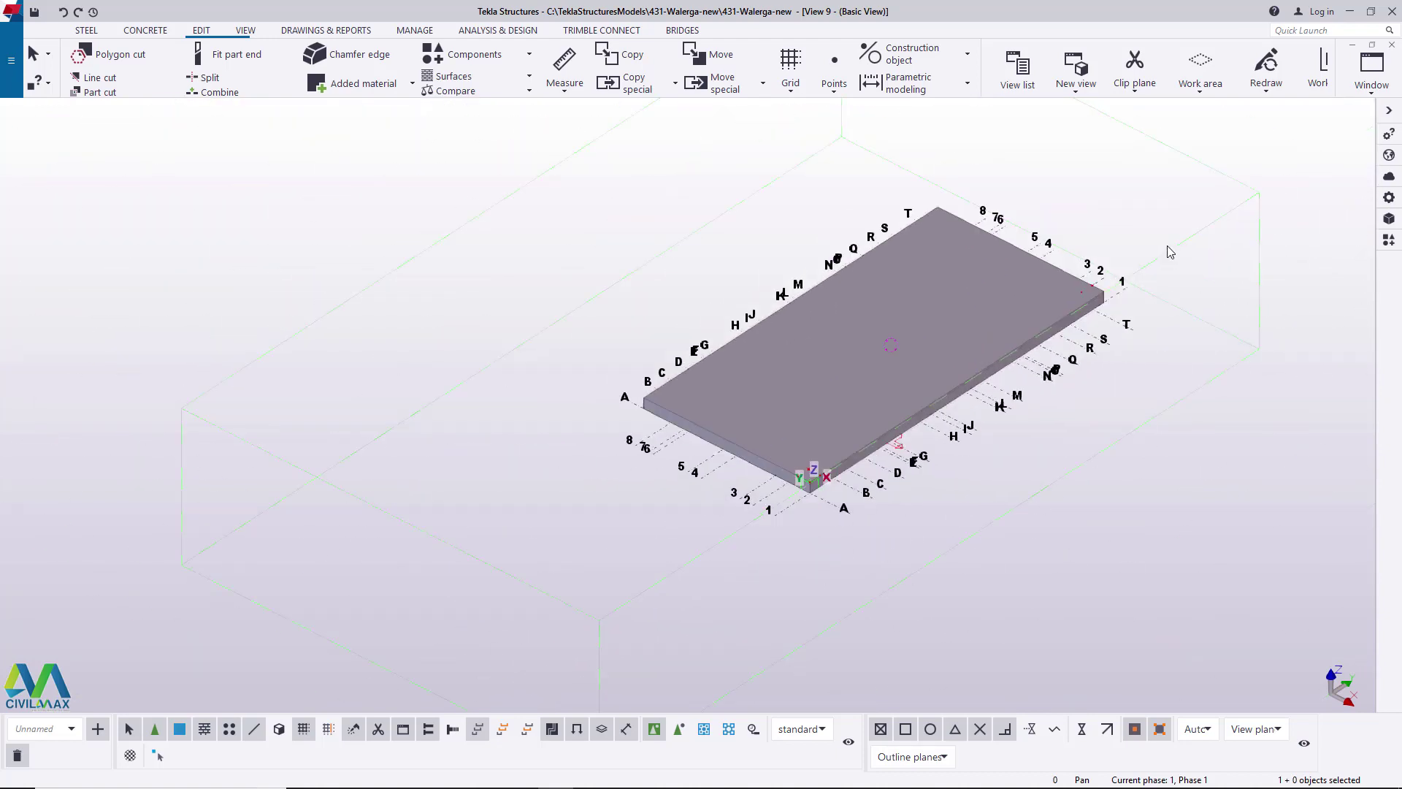
pyautogui.scroll(2, 1063, 302)
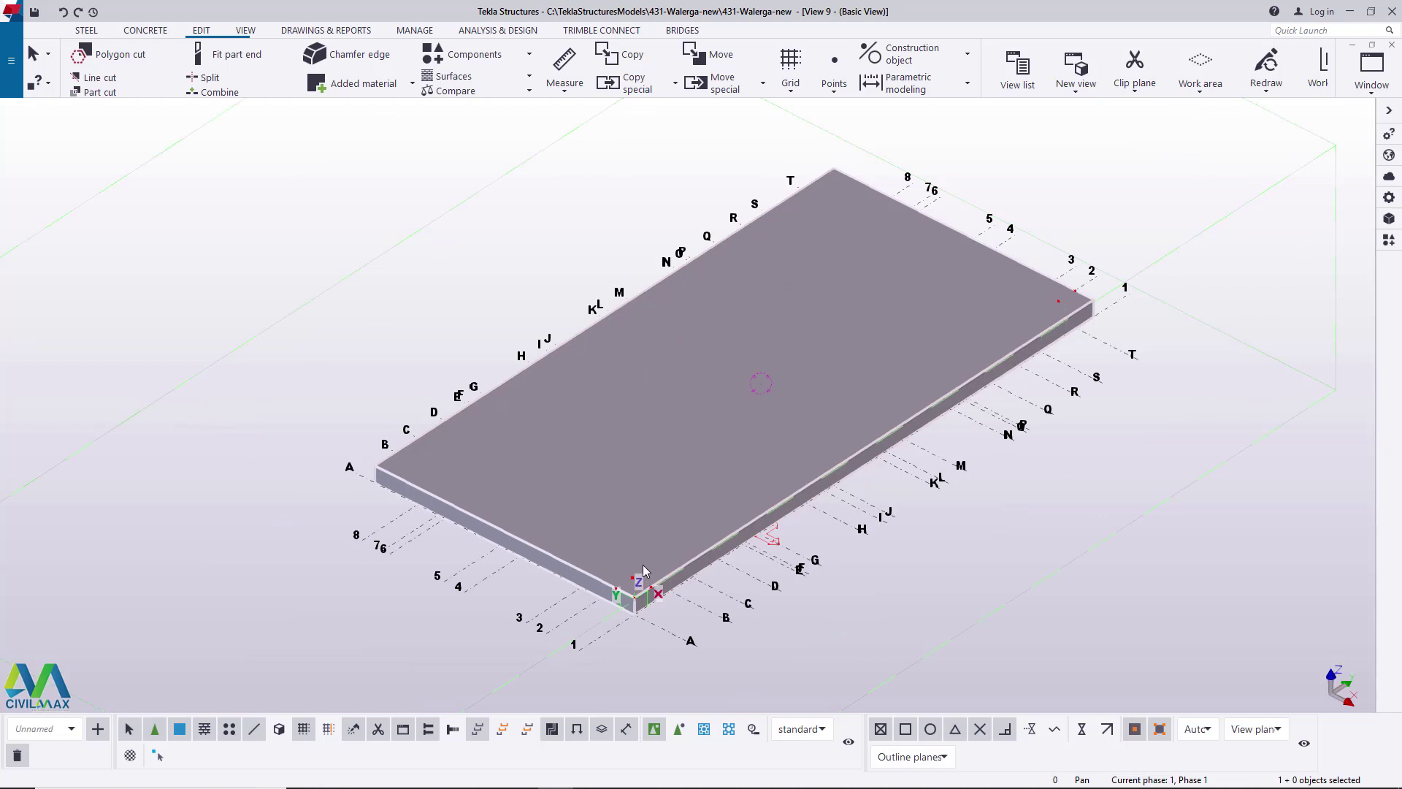
# - Set the work plane to the footing slab's top face, then end the command
pyautogui.click(245, 30)
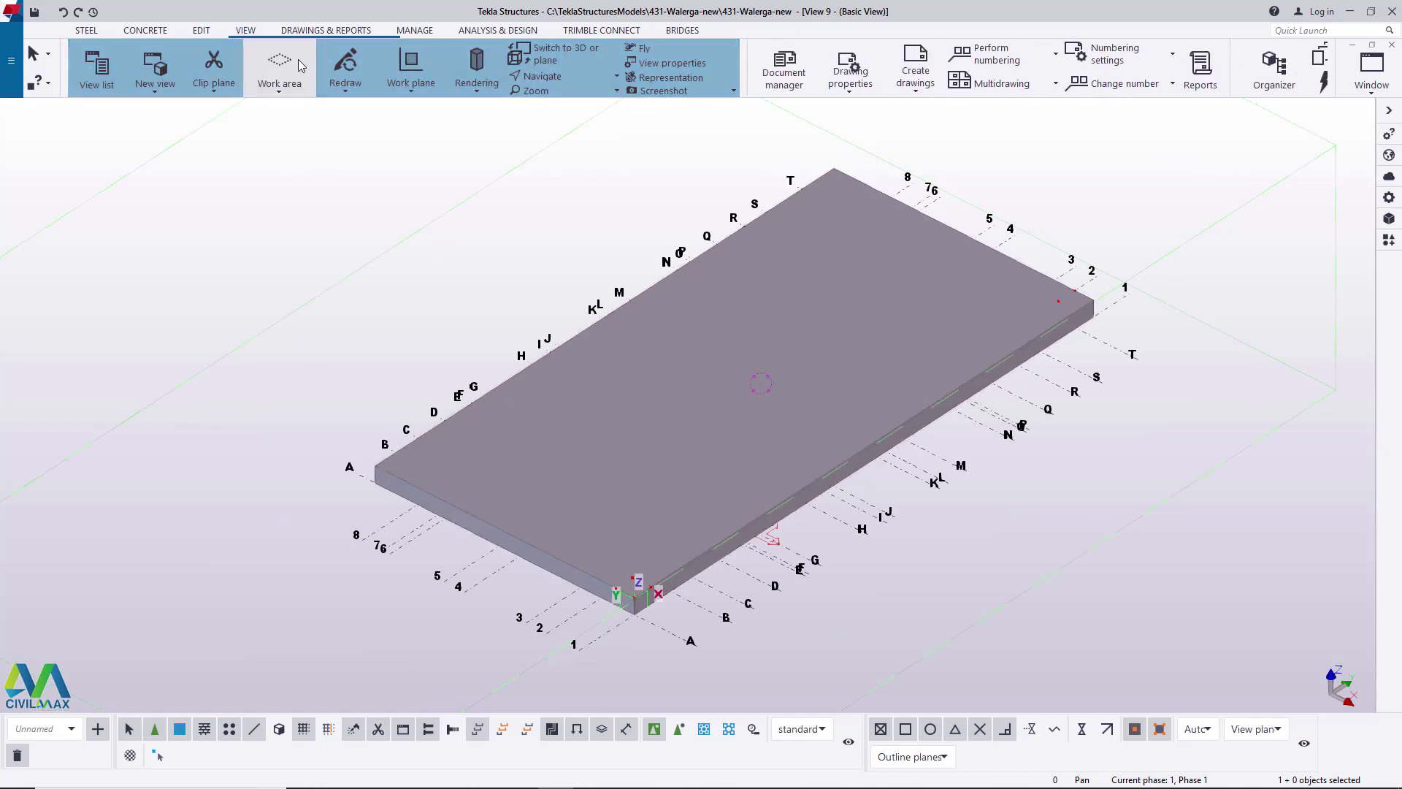
pyautogui.click(411, 73)
pyautogui.click(431, 119)
pyautogui.scroll(4, 479, 513)
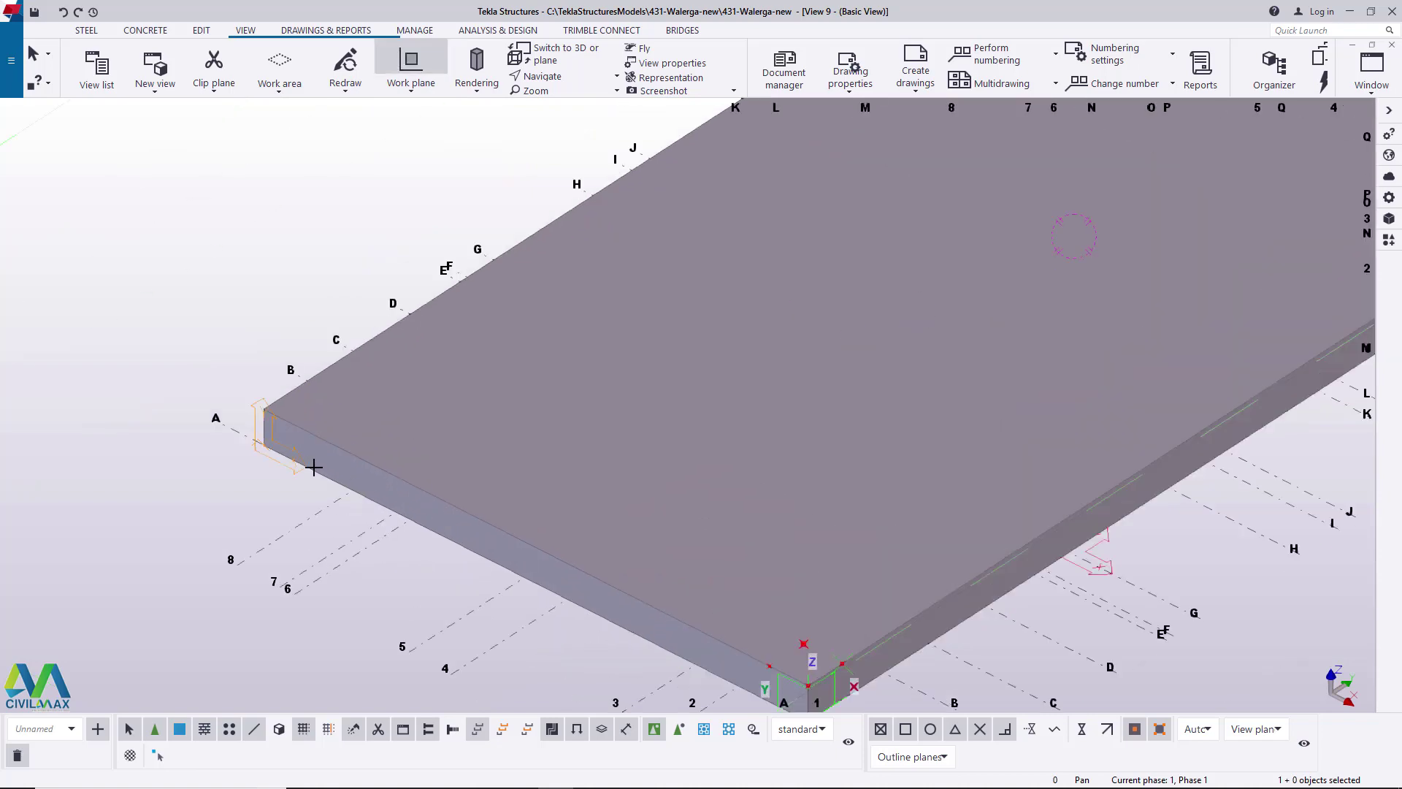
pyautogui.rightClick(276, 252)
pyautogui.click(329, 260)
pyautogui.scroll(-3, 641, 491)
pyautogui.scroll(5, 684, 585)
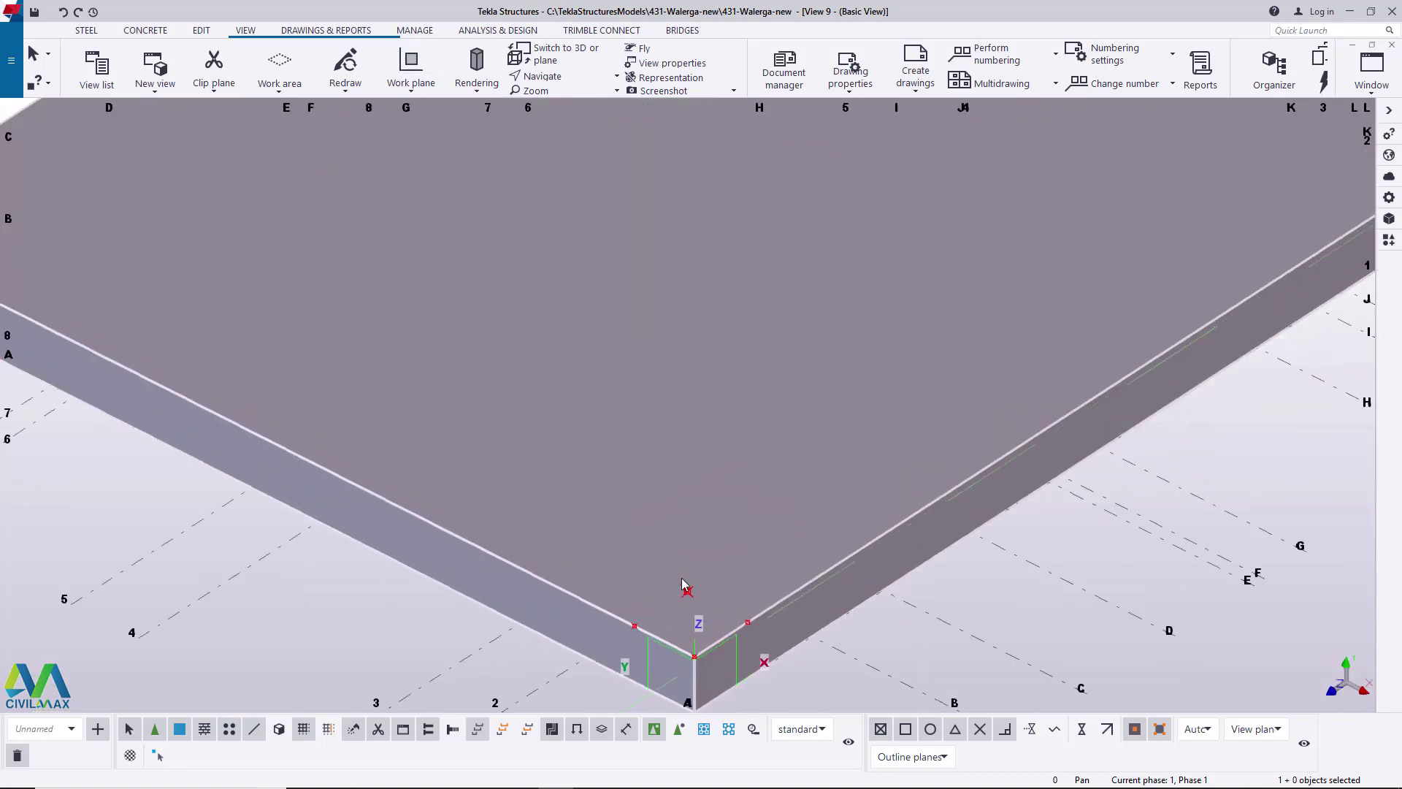
pyautogui.scroll(1, 684, 584)
pyautogui.scroll(-5, 687, 597)
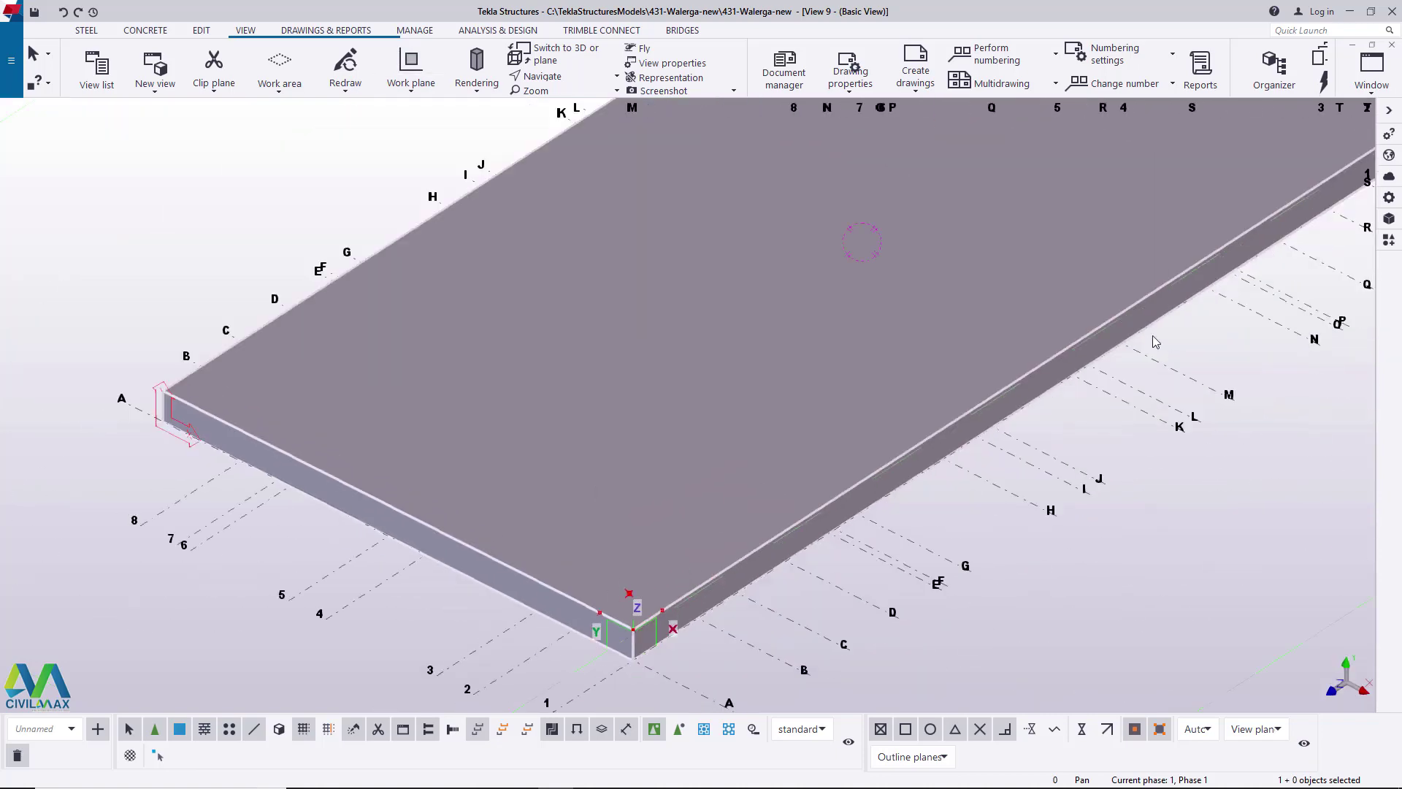
pyautogui.scroll(5, 1131, 256)
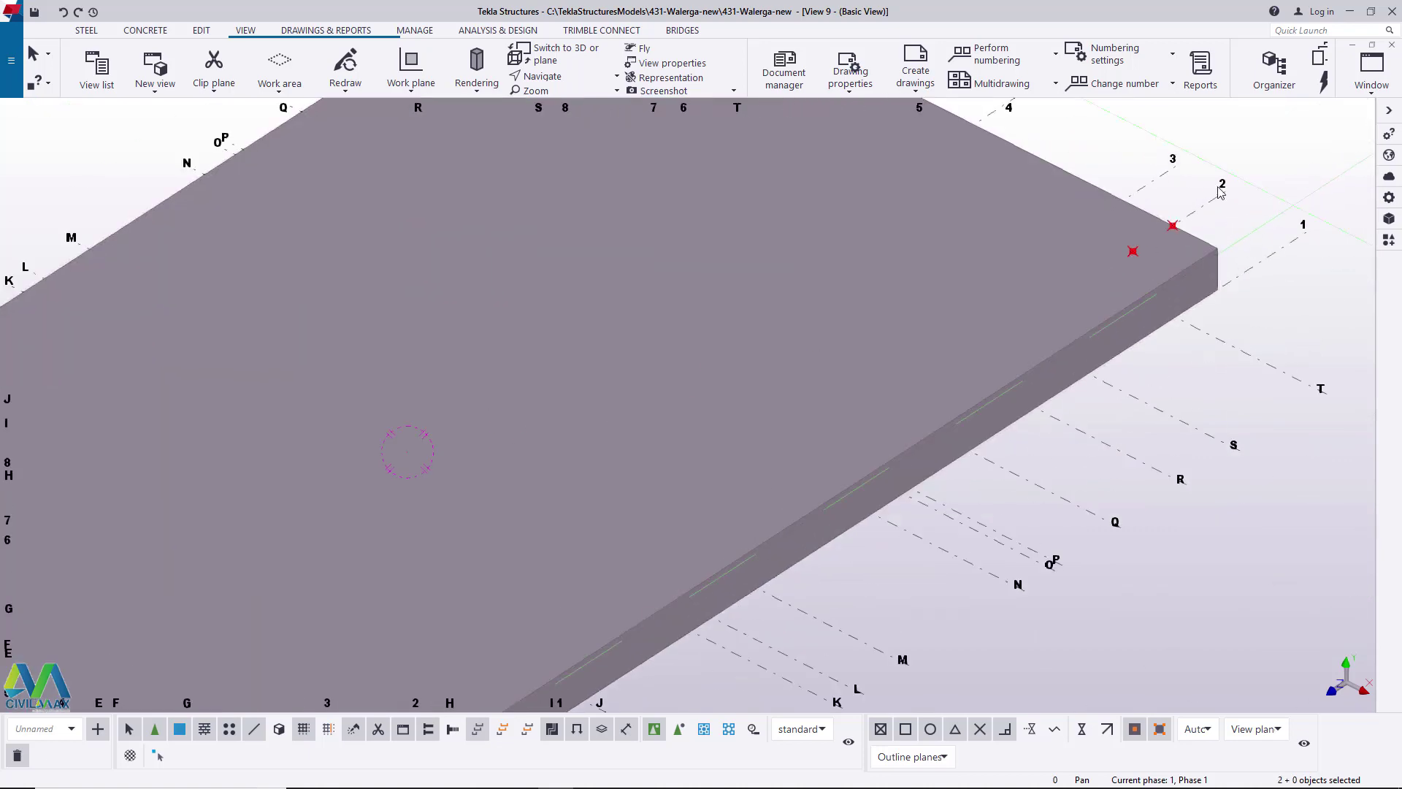
# - Start a Copy special > Mirror on the two selected objects
pyautogui.rightClick(1267, 147)
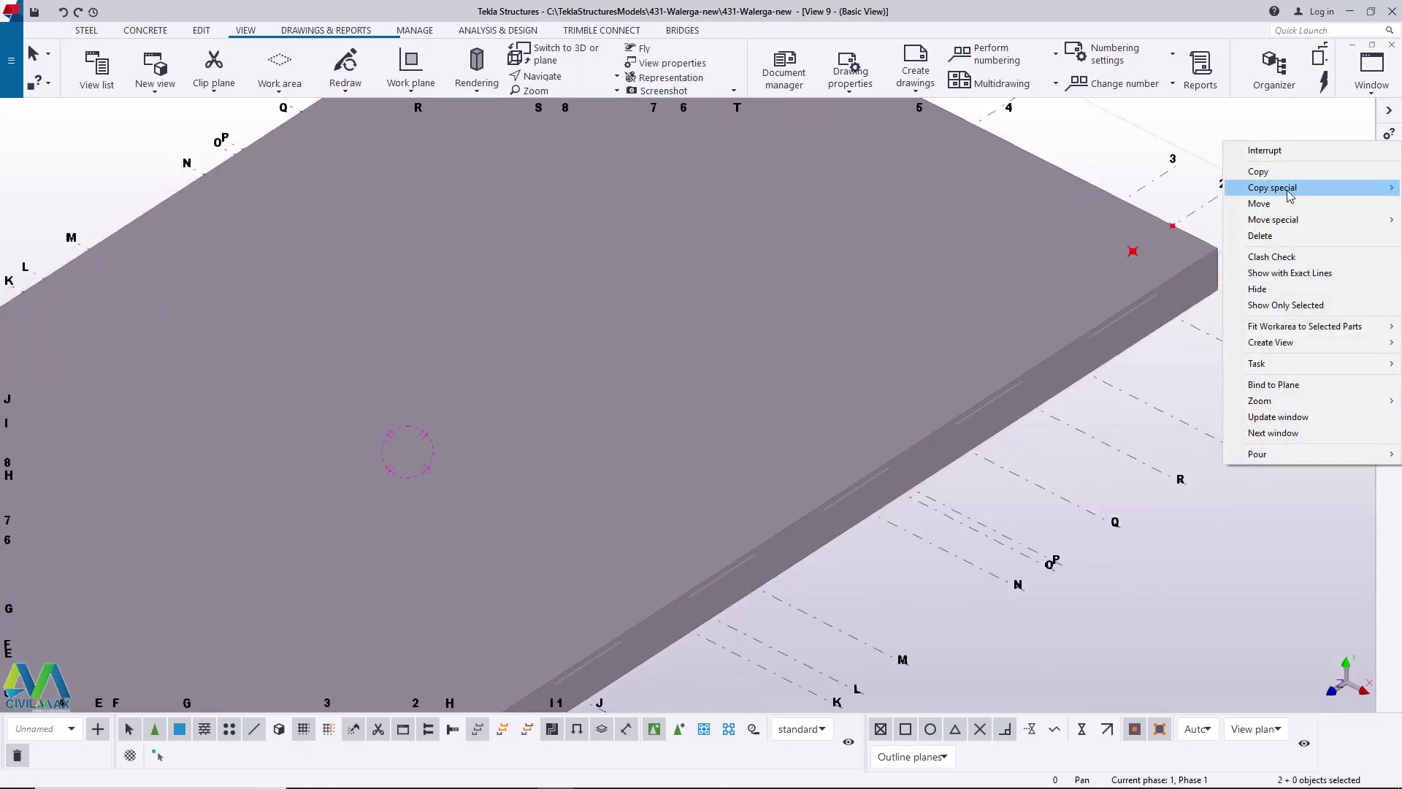
pyautogui.moveTo(1245, 188)
pyautogui.click(1188, 227)
pyautogui.scroll(-5, 864, 285)
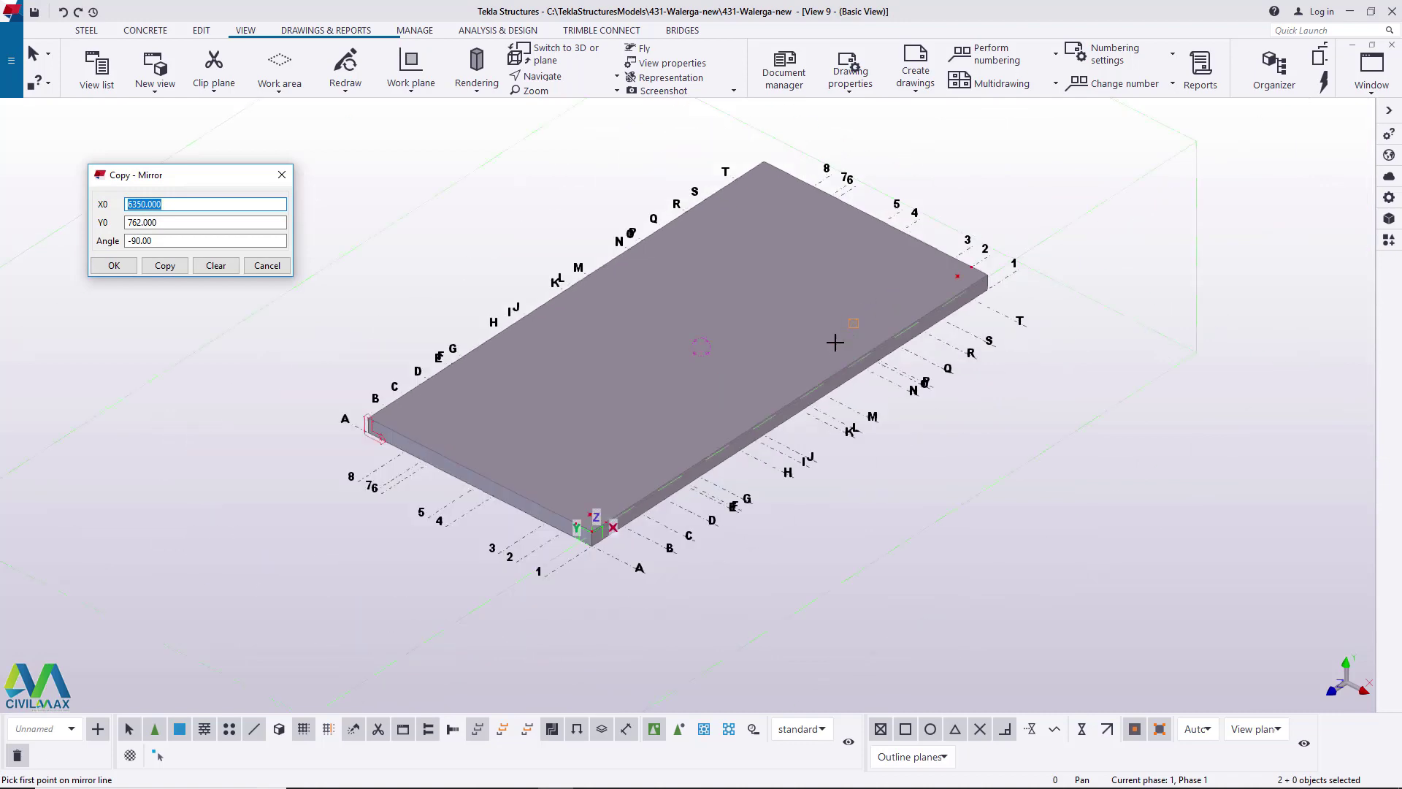
pyautogui.scroll(6, 491, 480)
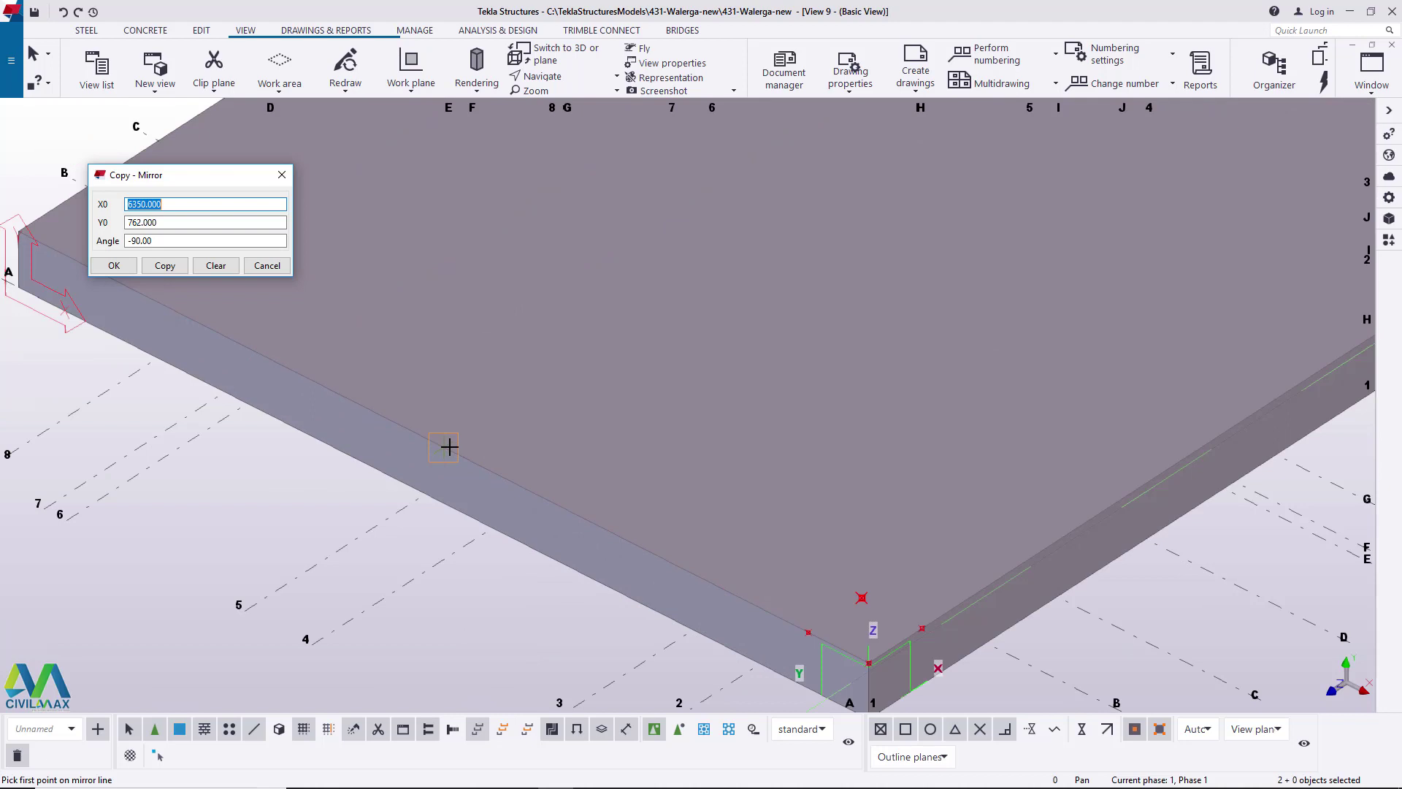
pyautogui.scroll(-2, 599, 442)
pyautogui.scroll(5, 503, 466)
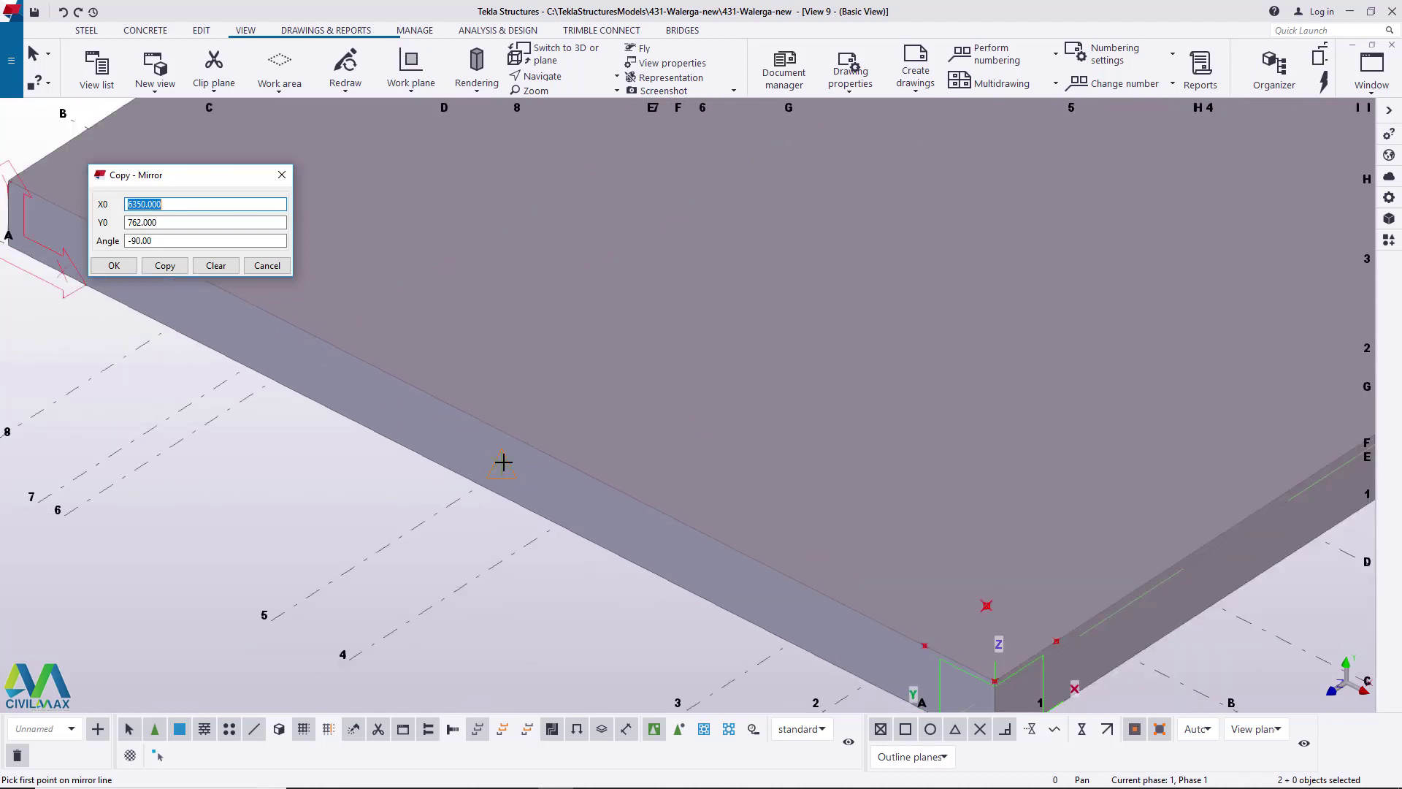
# - Mirror-copy them about the footing's front-edge line at 6350, 762, angle -90
pyautogui.click(501, 421)
pyautogui.scroll(3, 708, 448)
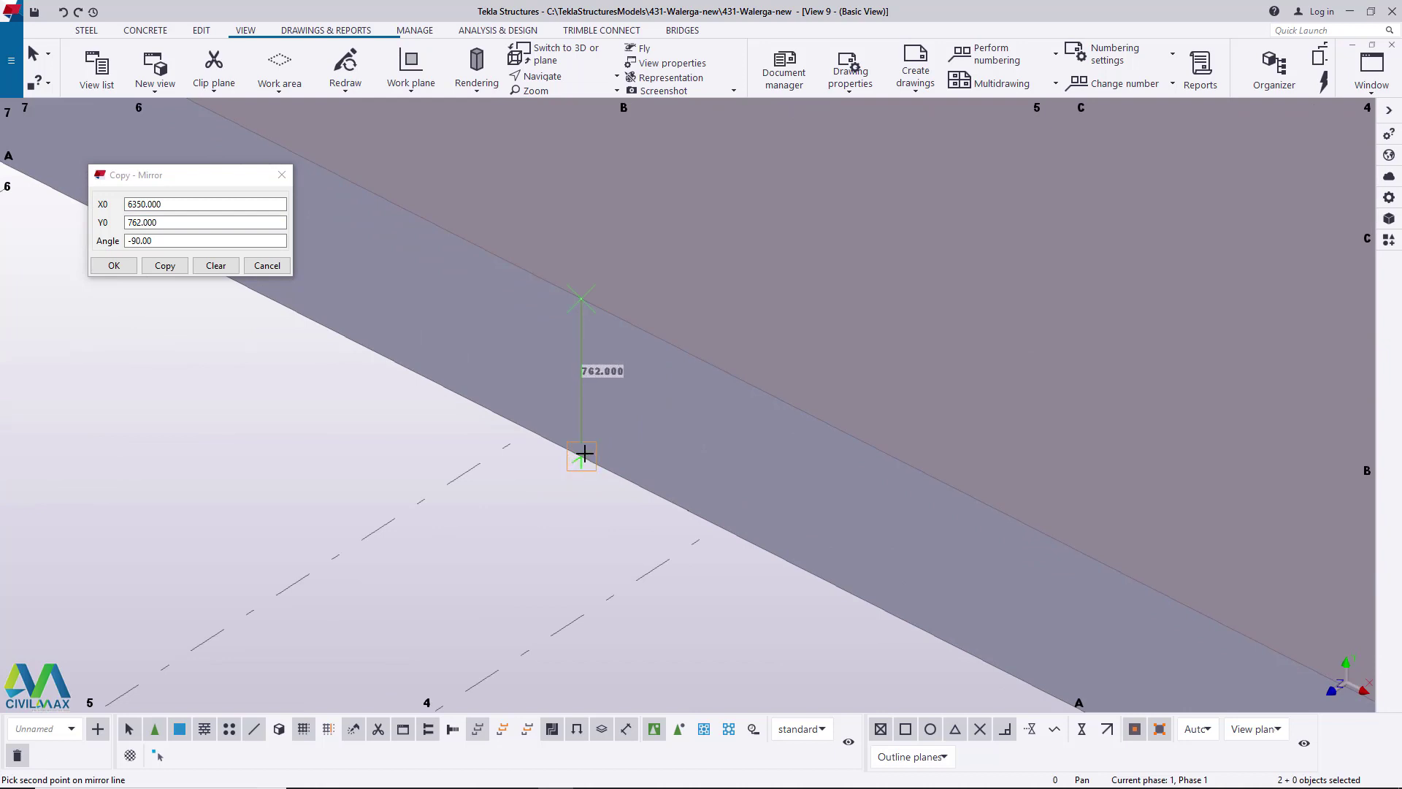
pyautogui.click(584, 454)
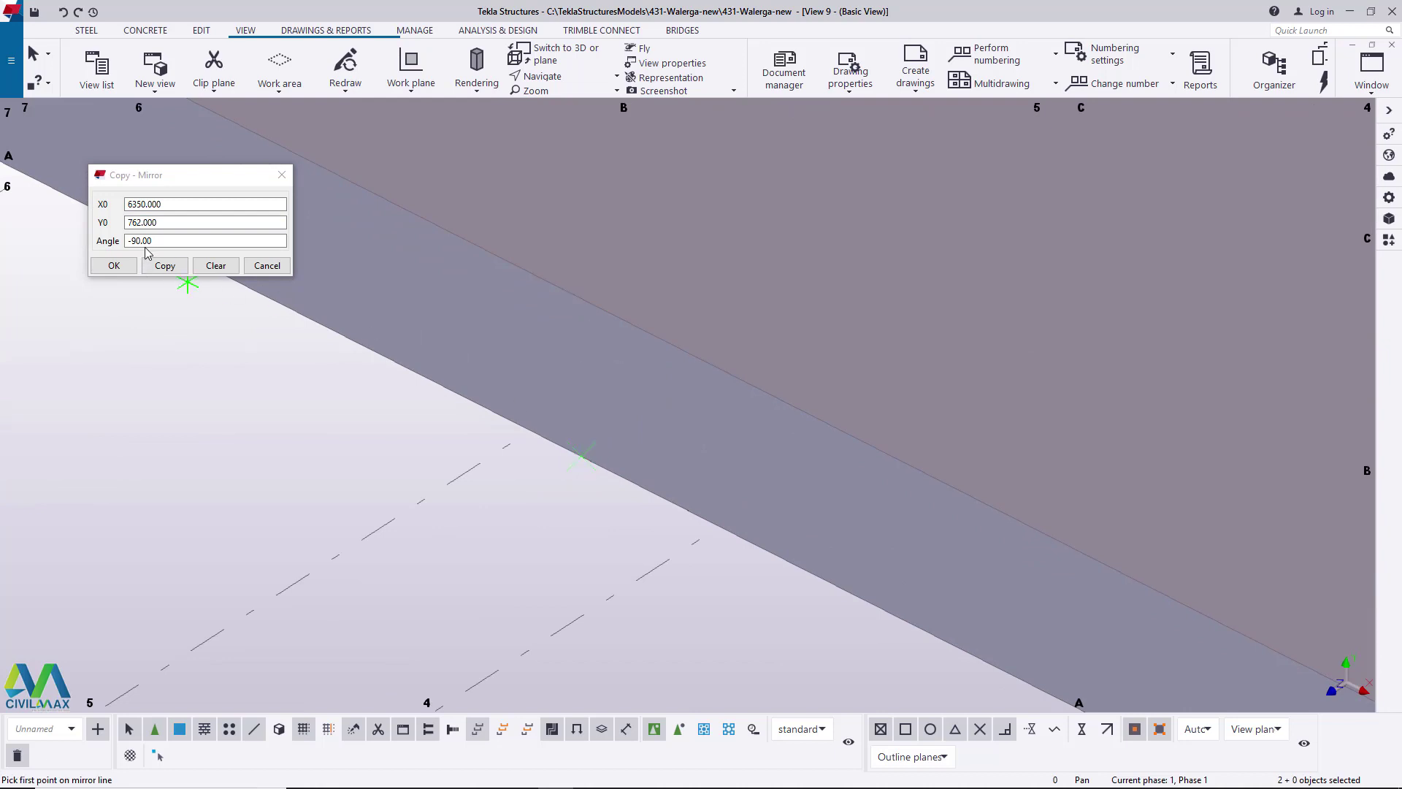
pyautogui.click(165, 265)
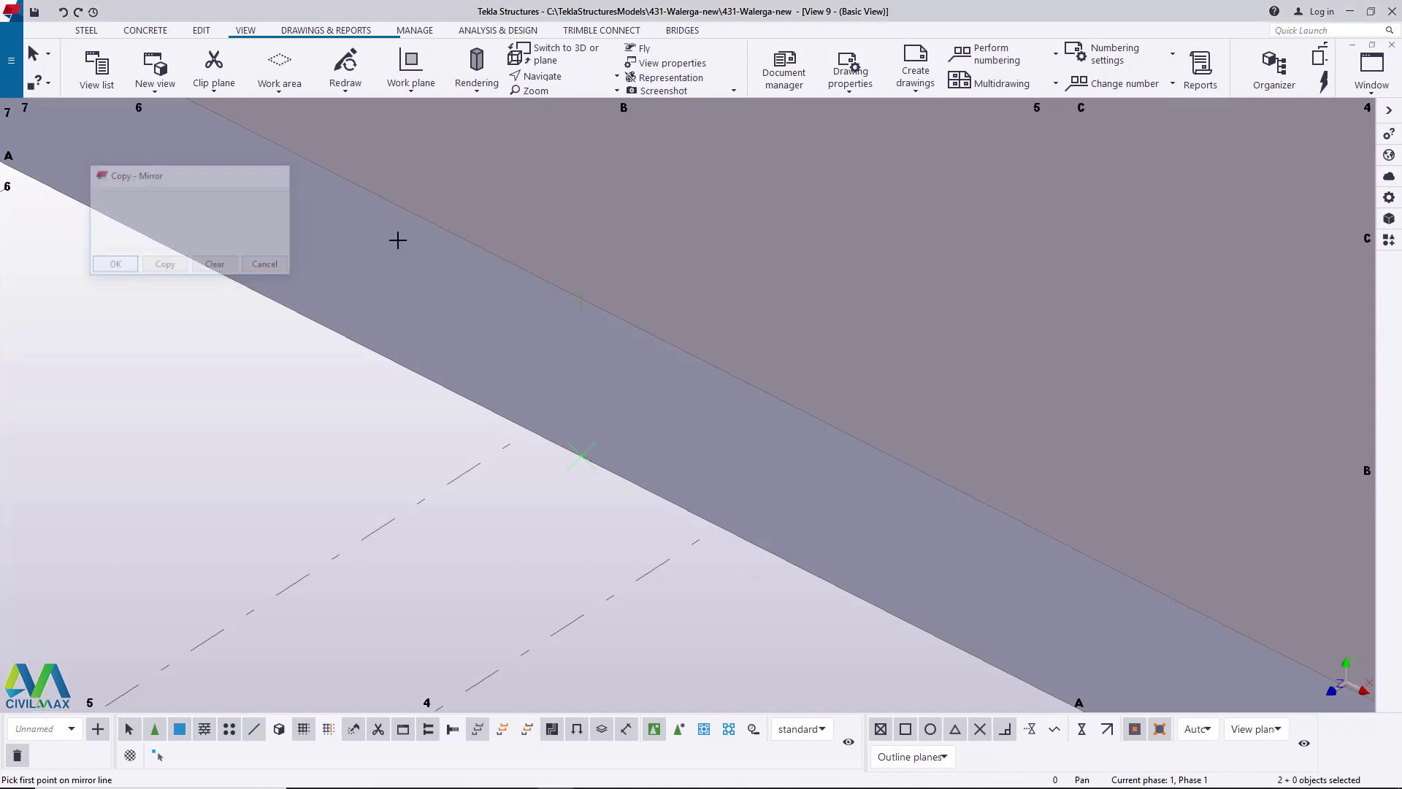
pyautogui.rightClick(590, 202)
pyautogui.click(626, 209)
# - Orbit and zoom the 3D view to see the footing from its opposite side
pyautogui.scroll(-5, 638, 485)
pyautogui.scroll(2, 495, 347)
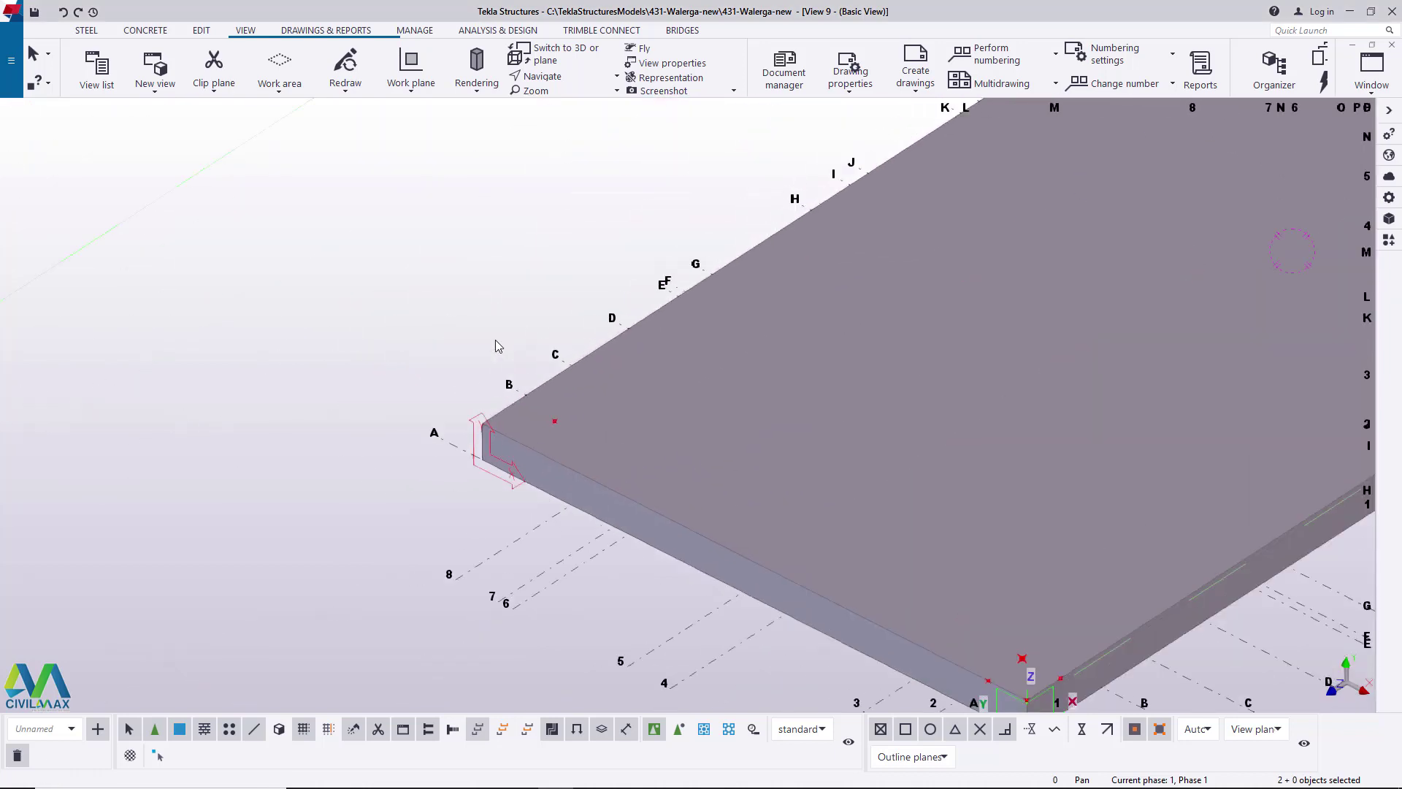
pyautogui.scroll(3, 526, 390)
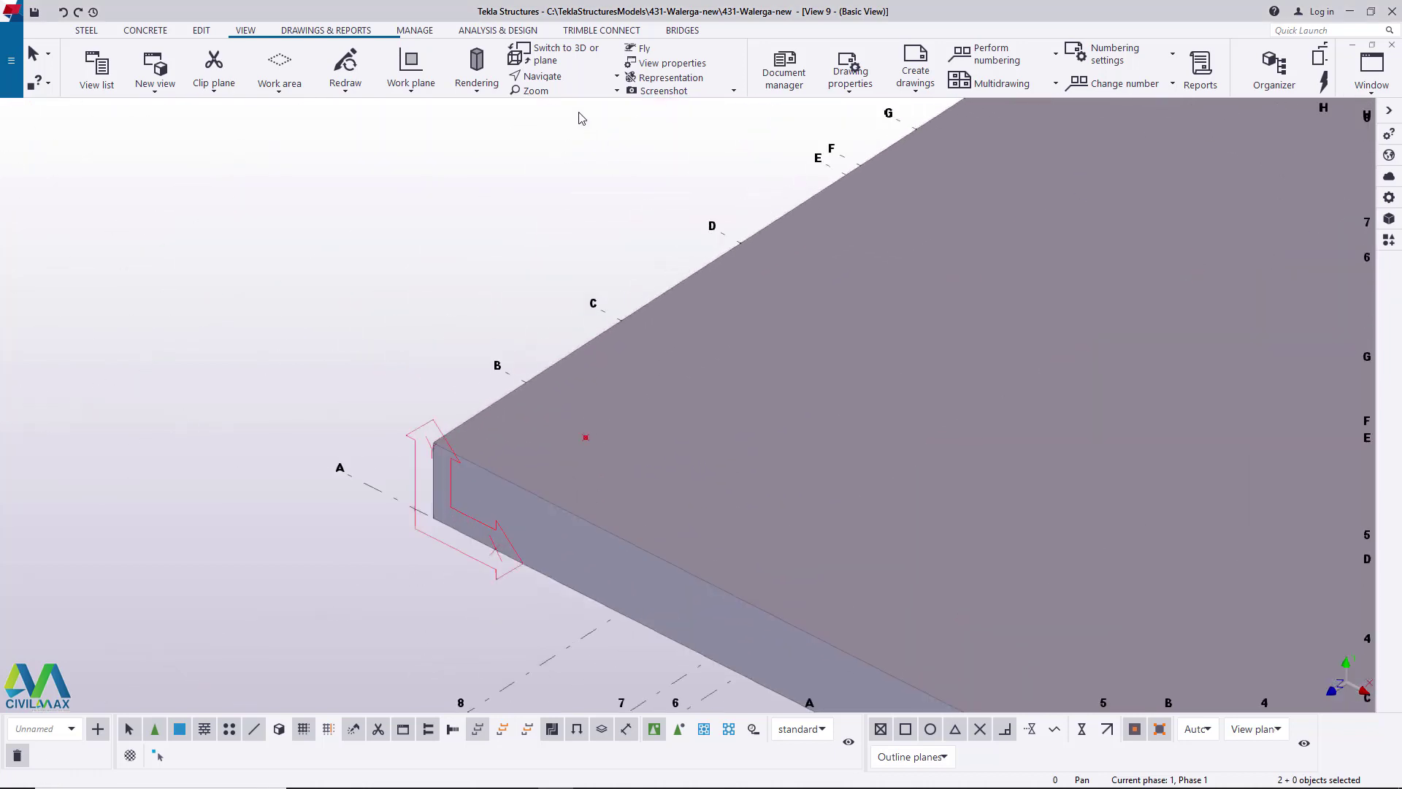
pyautogui.keyDown('ctrl'); pyautogui.moveTo(610, 406); pyautogui.dragTo(809, 492, button='middle'); pyautogui.keyUp('ctrl')
pyautogui.scroll(-5, 809, 493)
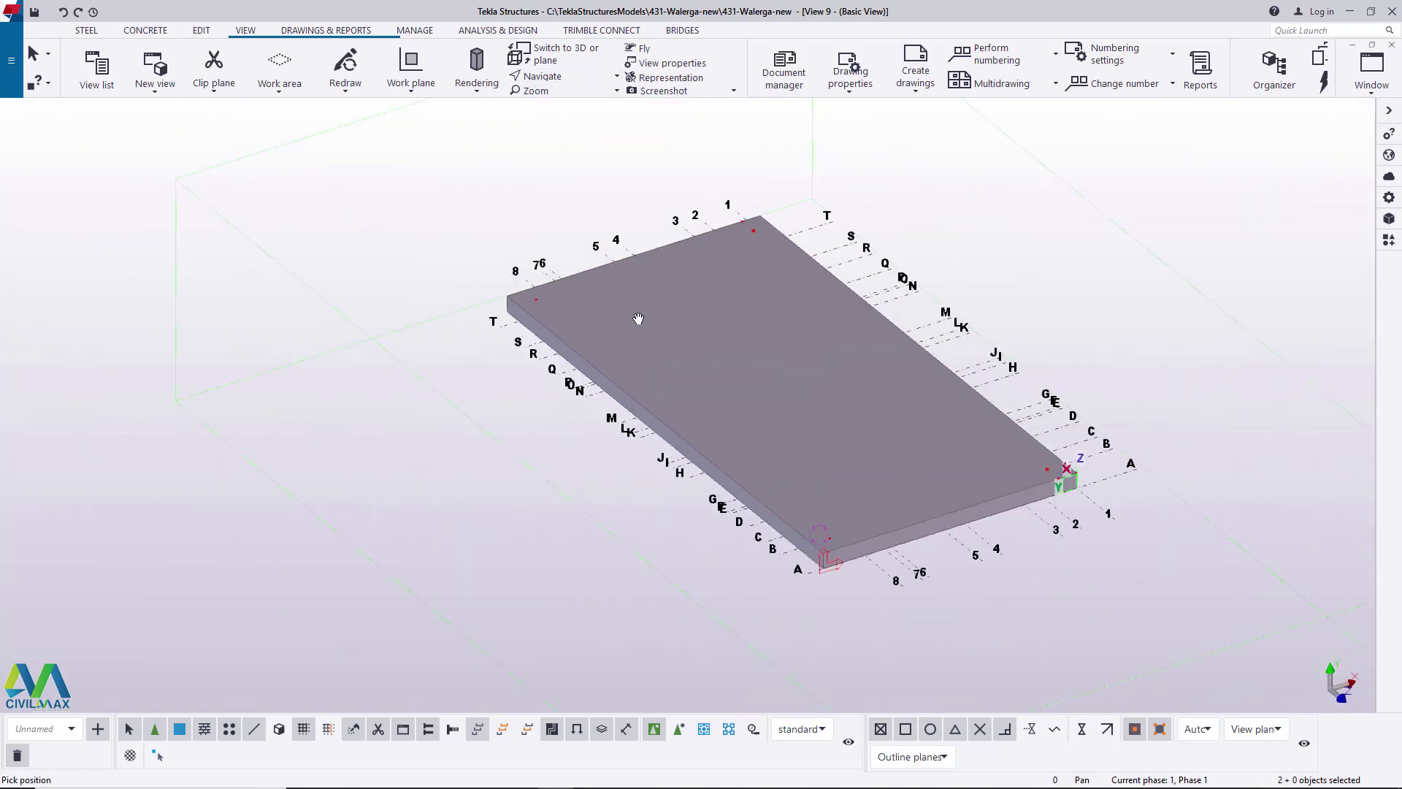
pyautogui.scroll(3, 548, 298)
pyautogui.scroll(-3, 669, 340)
pyautogui.scroll(3, 669, 340)
pyautogui.rightClick(1008, 156)
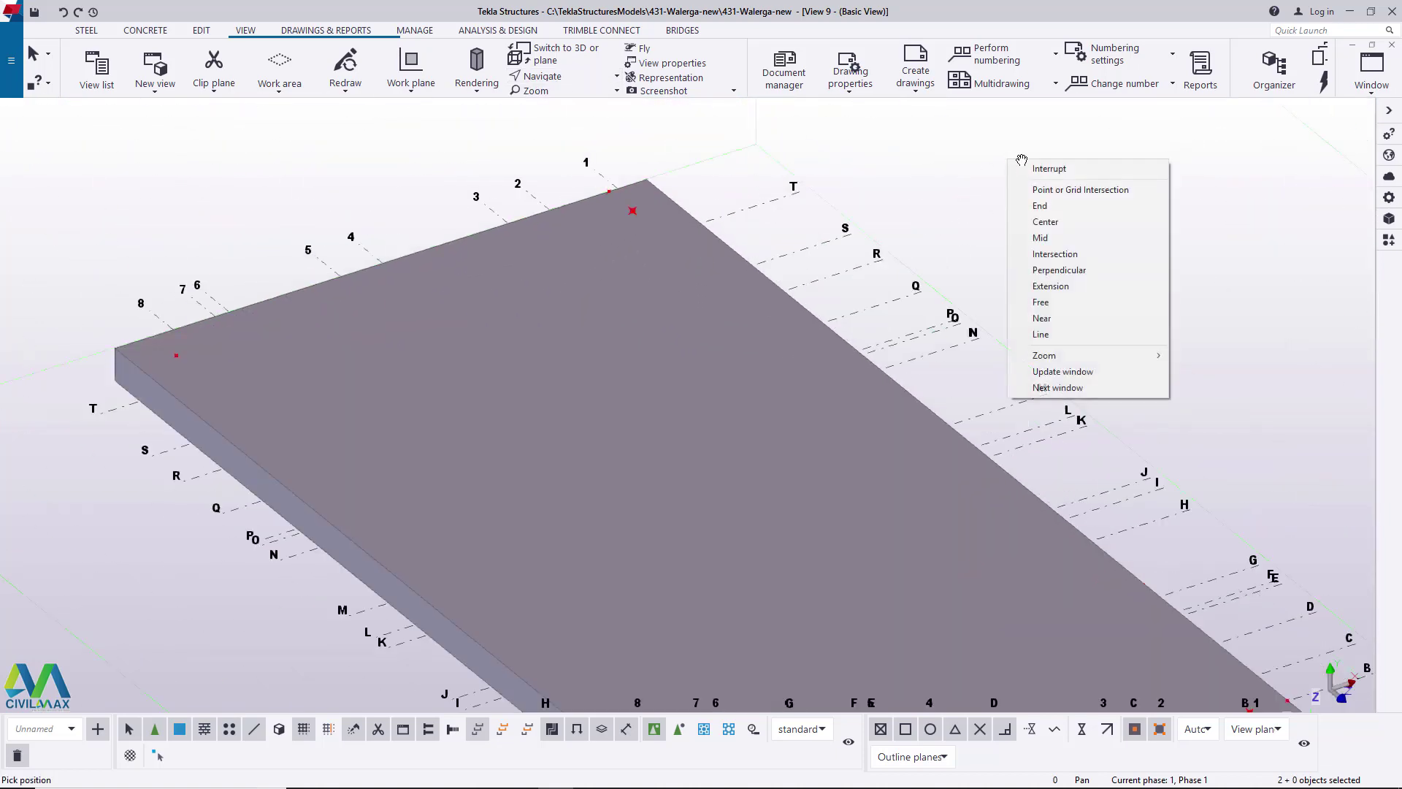
pyautogui.press('Escape')
# - Bring up the CONCRETE modelling tools on the ribbon
pyautogui.scroll(1, 624, 218)
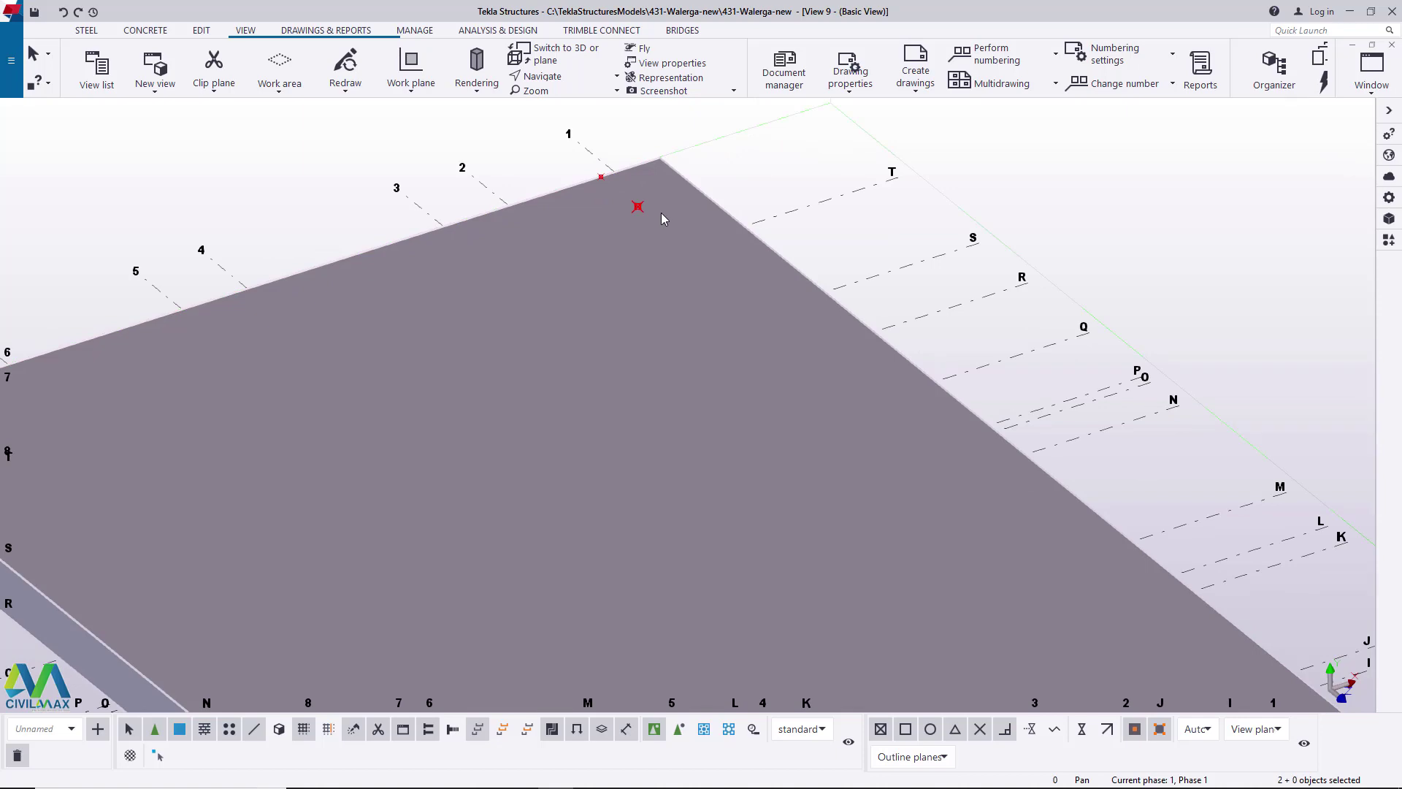
pyautogui.scroll(-5, 660, 212)
pyautogui.scroll(4, 314, 349)
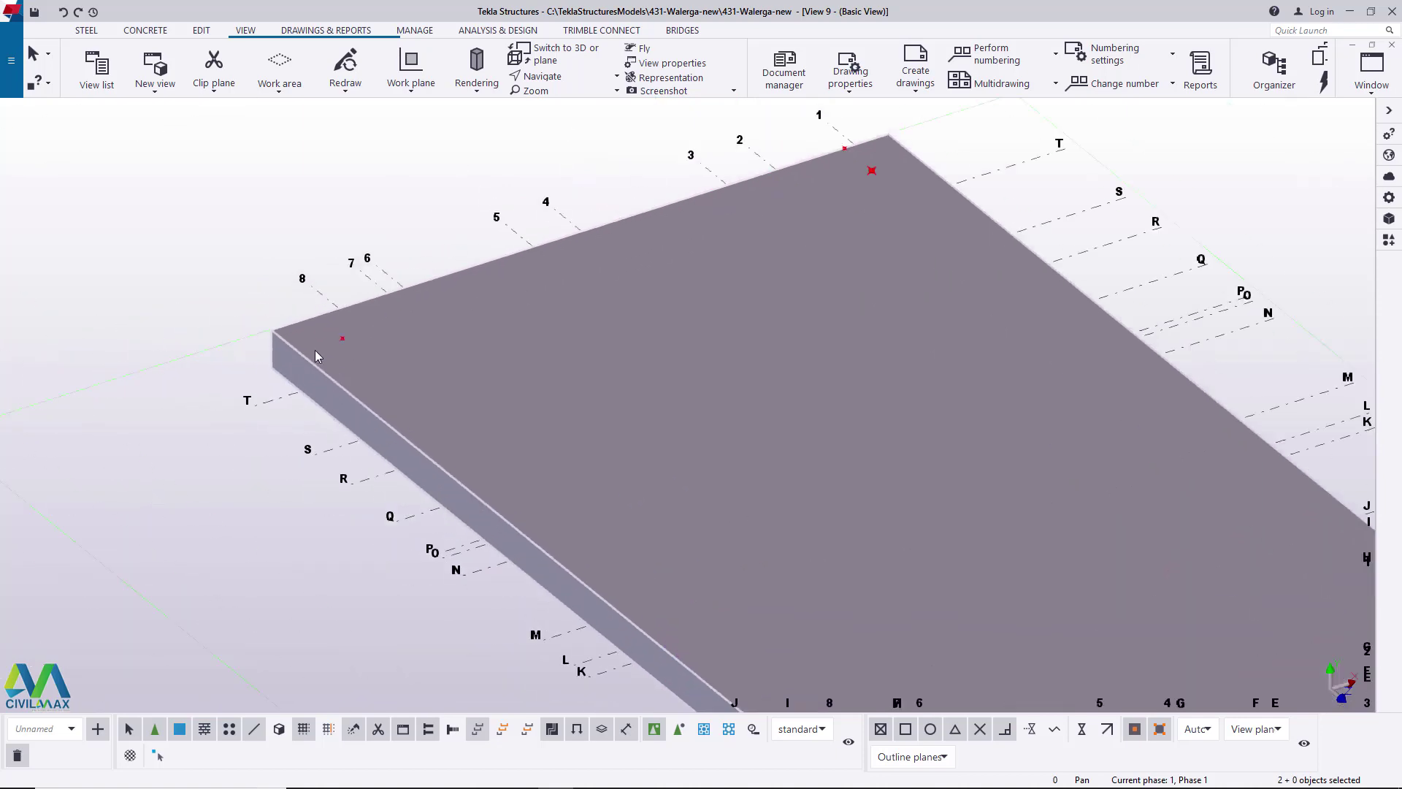
pyautogui.scroll(2, 315, 356)
pyautogui.click(145, 31)
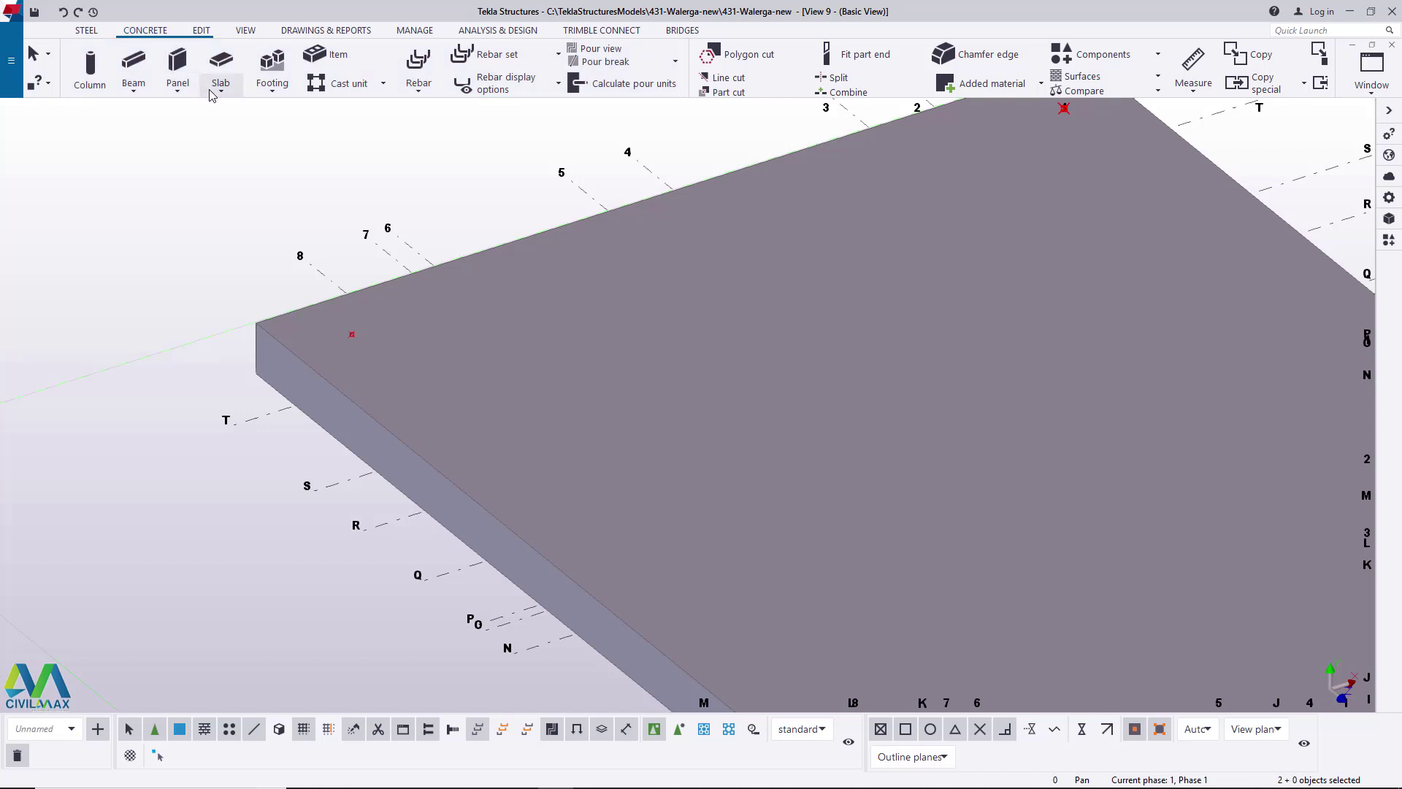
# - Start a concrete Panel with its first point at the footing corner near grid A
pyautogui.click(178, 88)
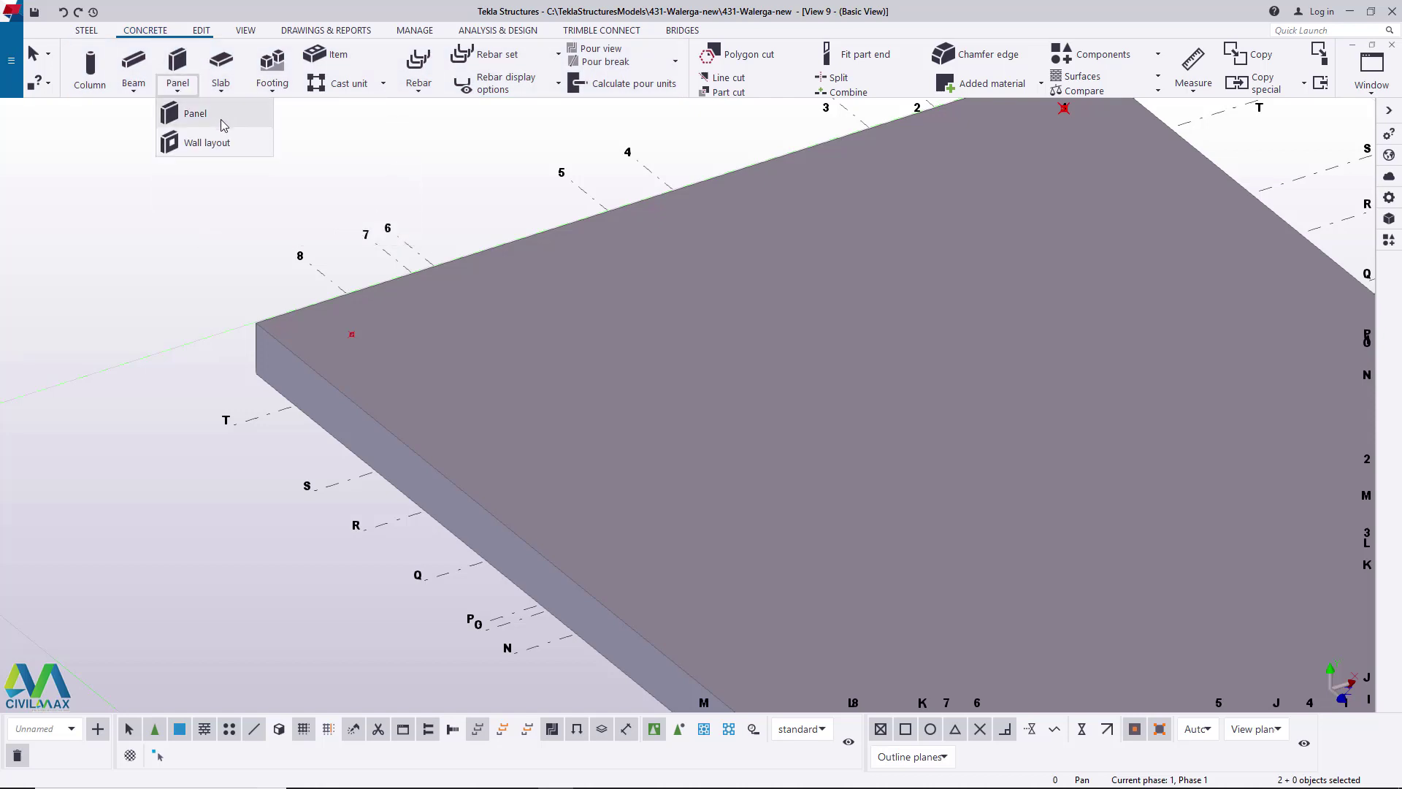
pyautogui.click(196, 115)
pyautogui.scroll(2, 351, 339)
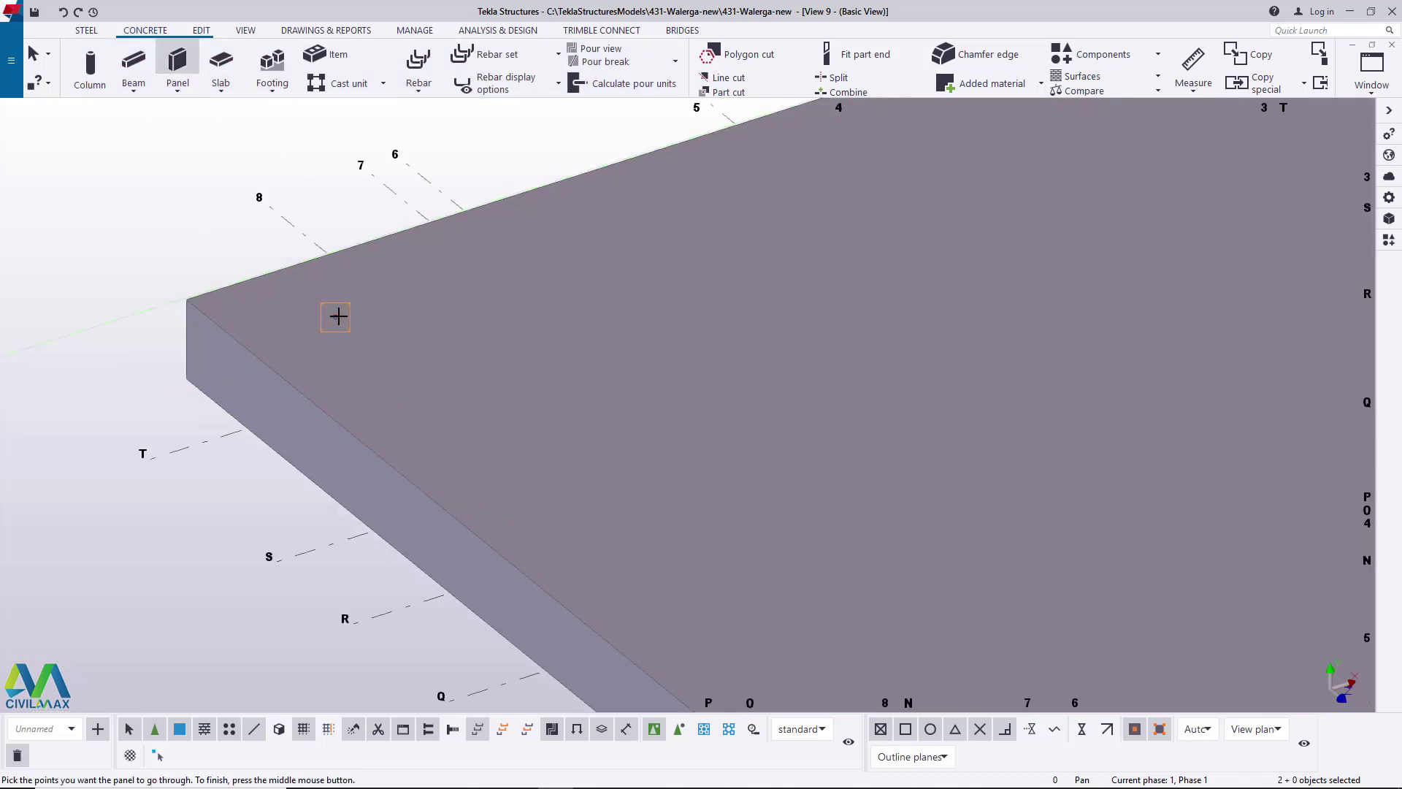
pyautogui.click(337, 316)
pyautogui.scroll(-5, 313, 288)
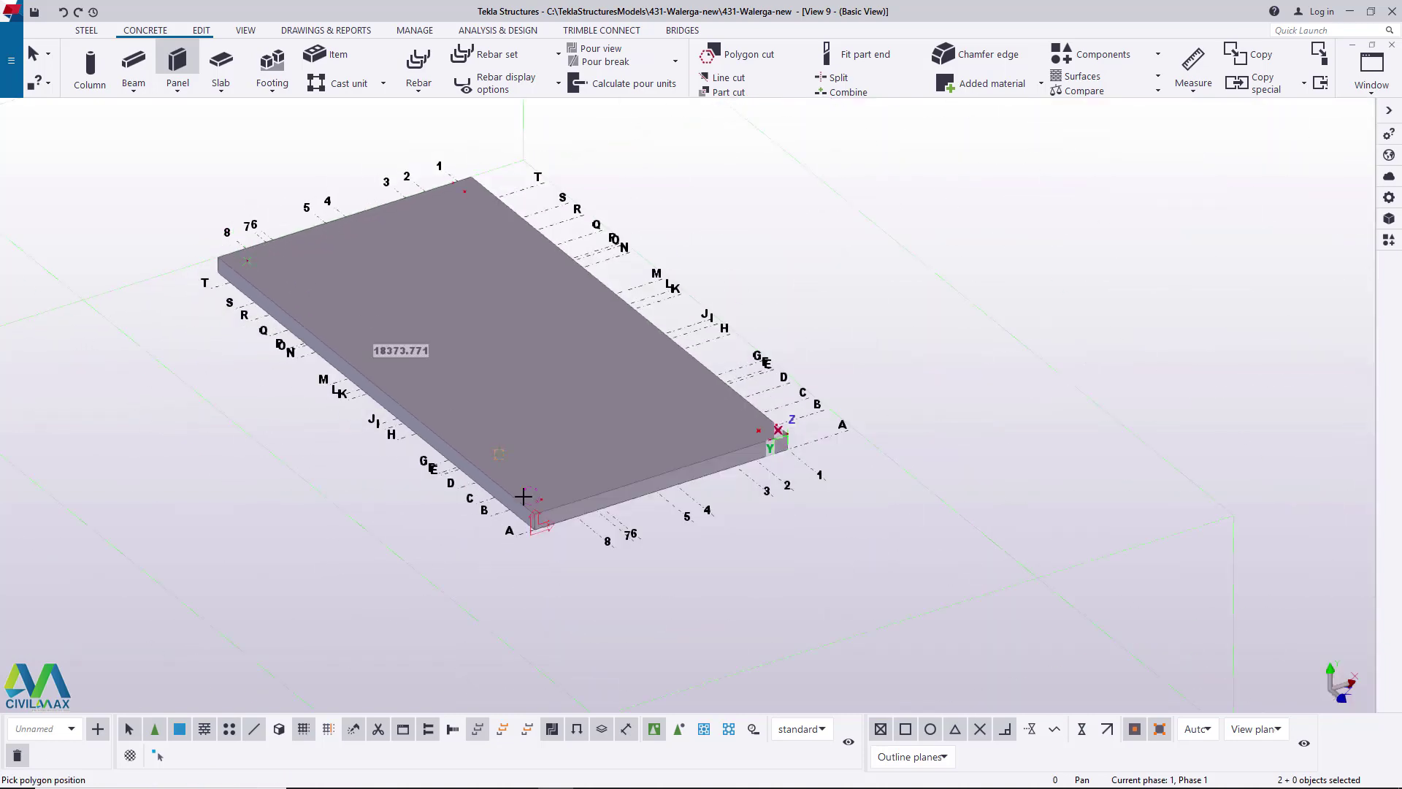
pyautogui.scroll(3, 561, 513)
pyautogui.scroll(3, 548, 474)
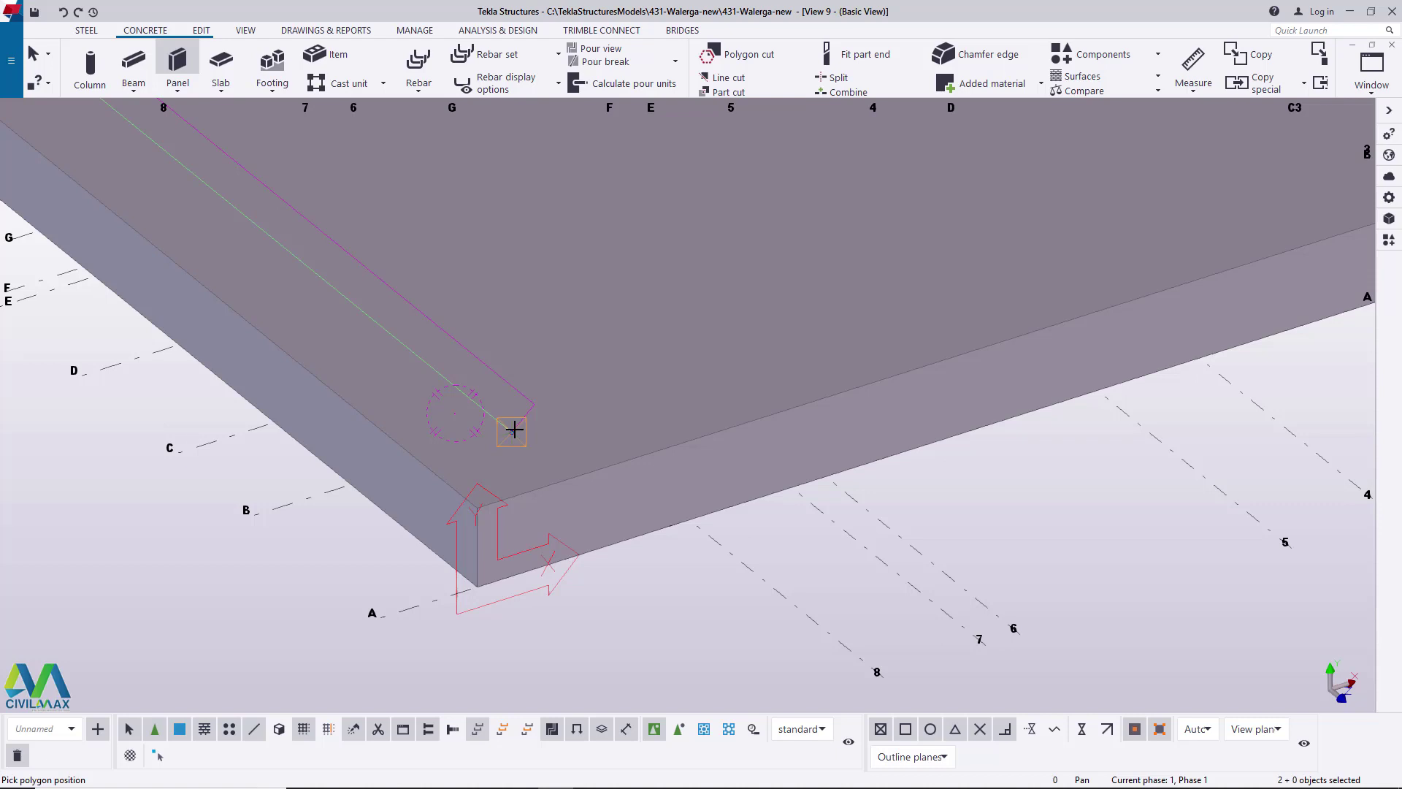
# - Finish the panel along the footing's long edge and end the panel command
pyautogui.middleClick(514, 430)
pyautogui.rightClick(558, 337)
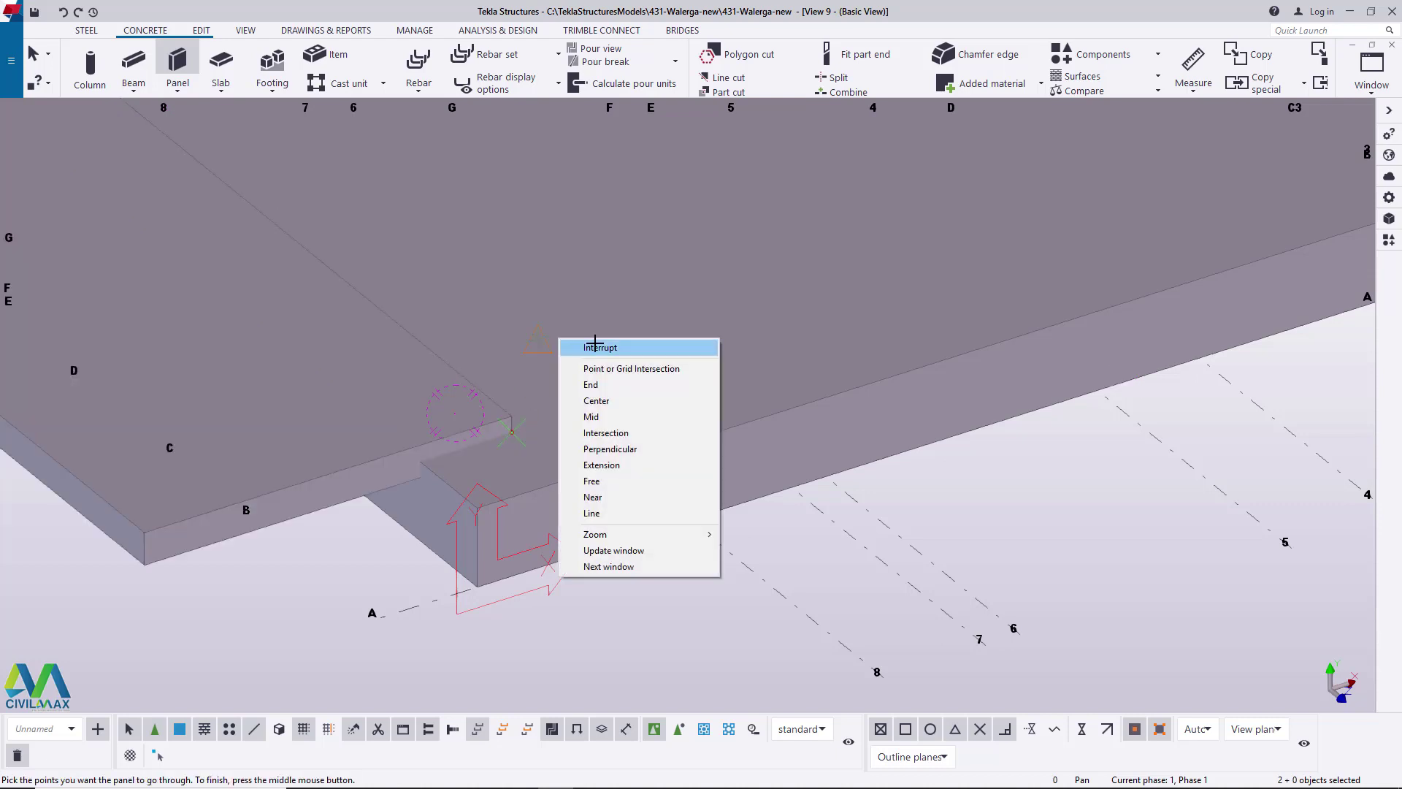
pyautogui.click(584, 345)
pyautogui.scroll(-5, 467, 409)
pyautogui.scroll(4, 366, 400)
pyautogui.scroll(2, 367, 400)
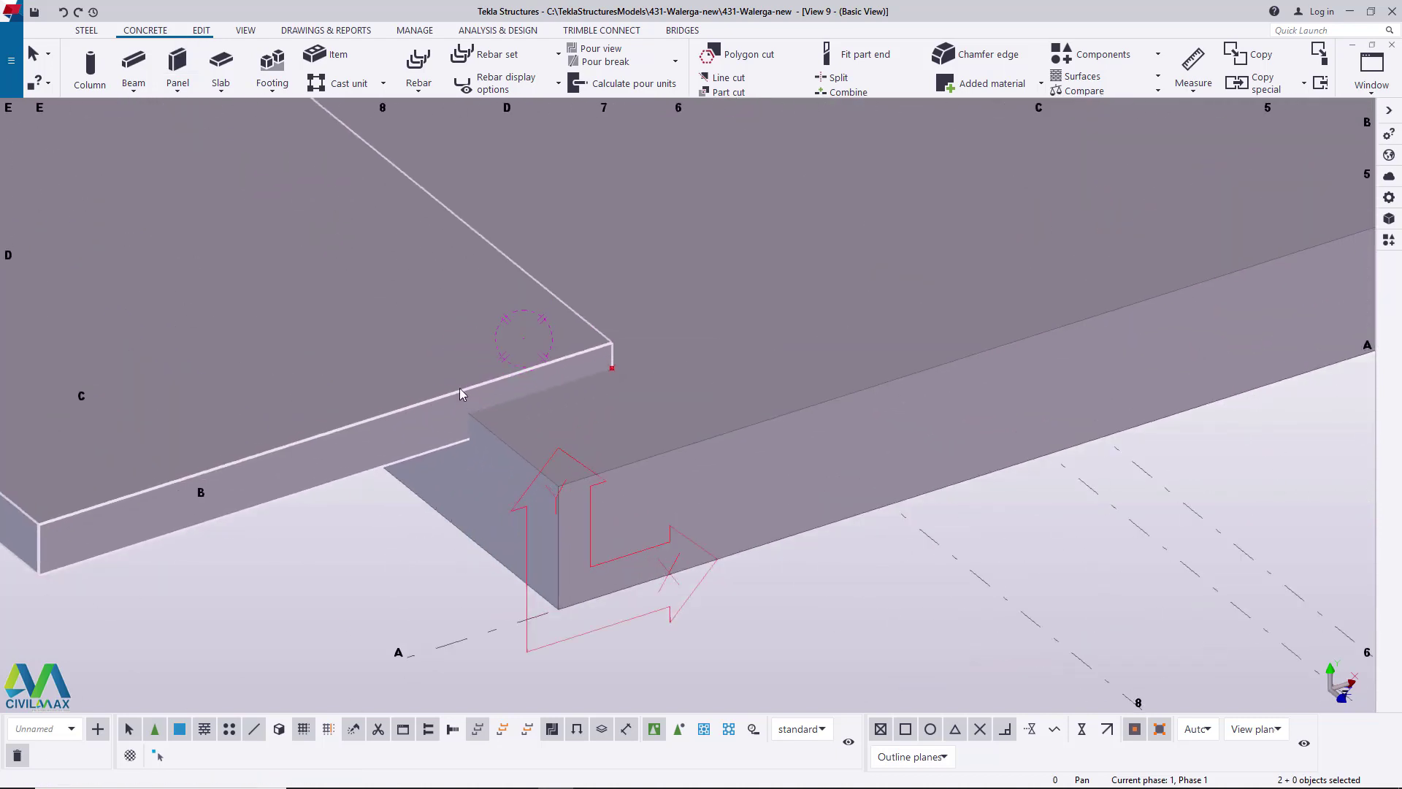
# - In the panel's properties, try Below and Top, then apply Rotation Front
pyautogui.doubleClick(201, 367)
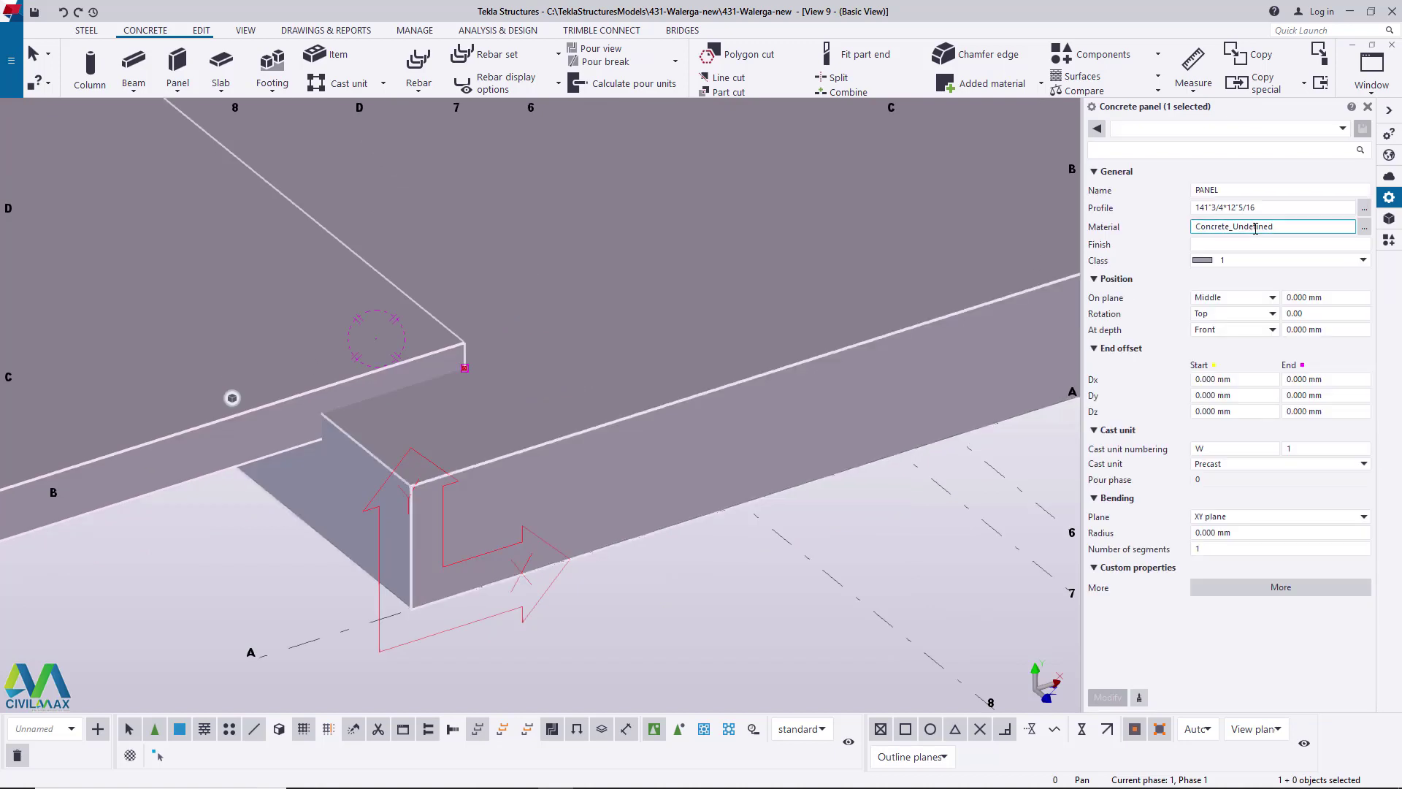
pyautogui.click(1271, 314)
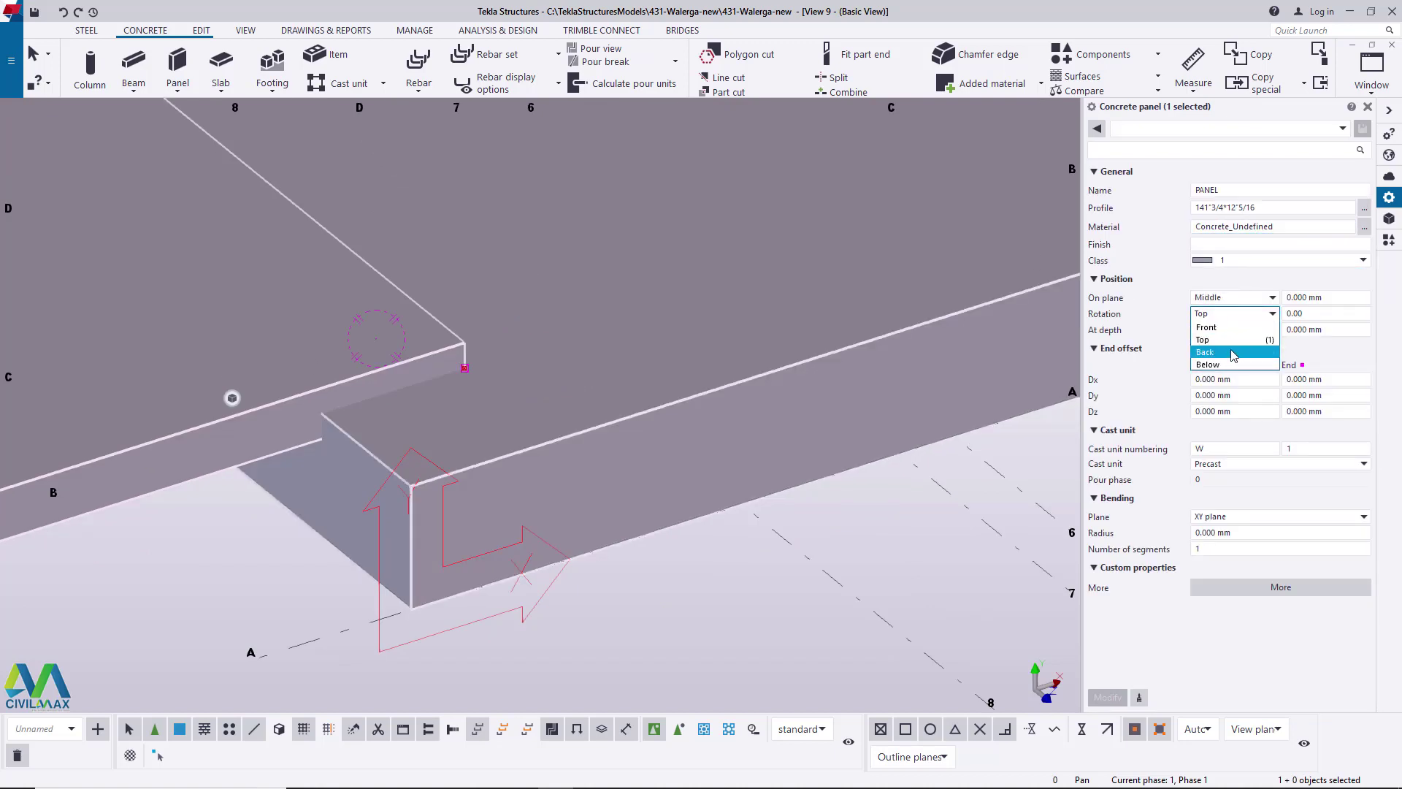
pyautogui.click(1227, 363)
pyautogui.click(1107, 697)
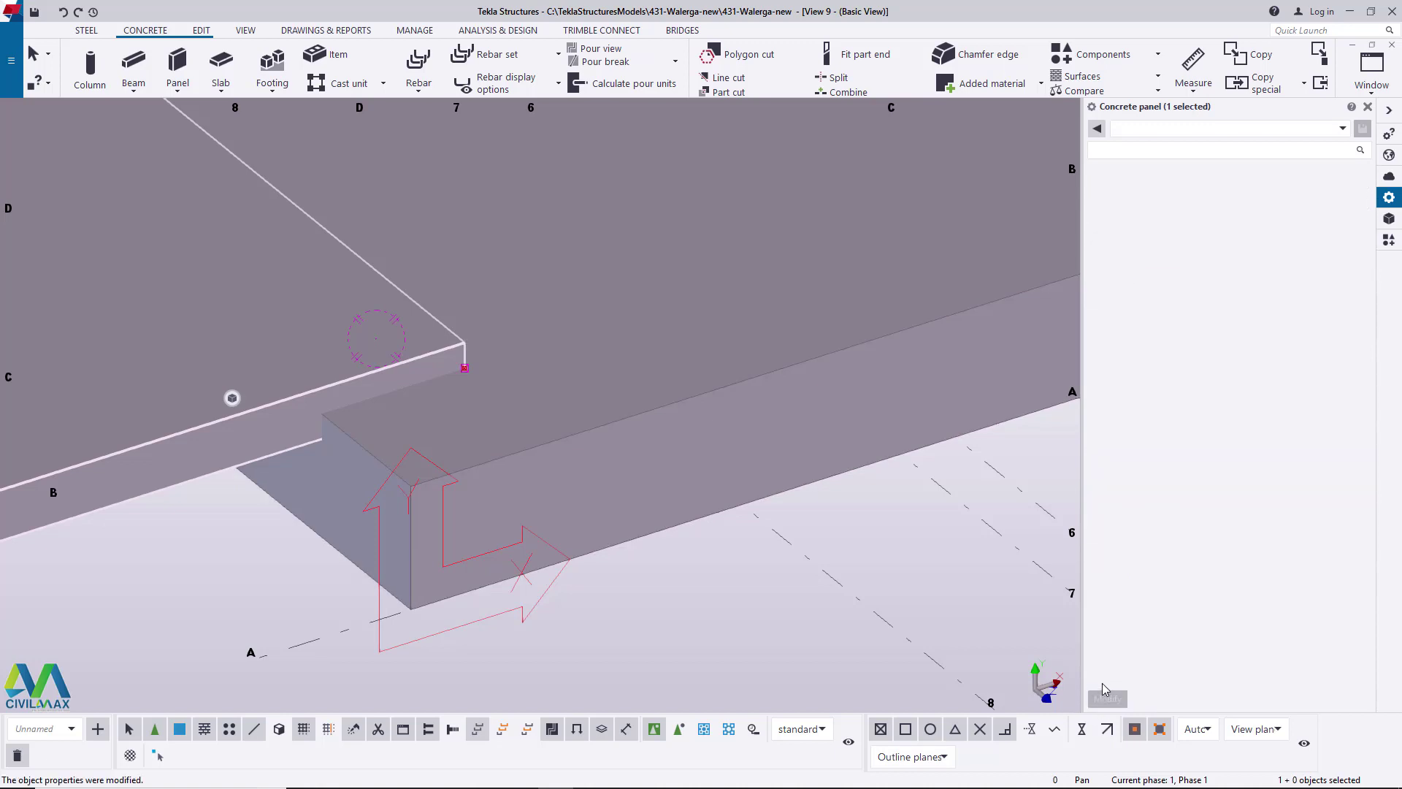
pyautogui.click(1271, 314)
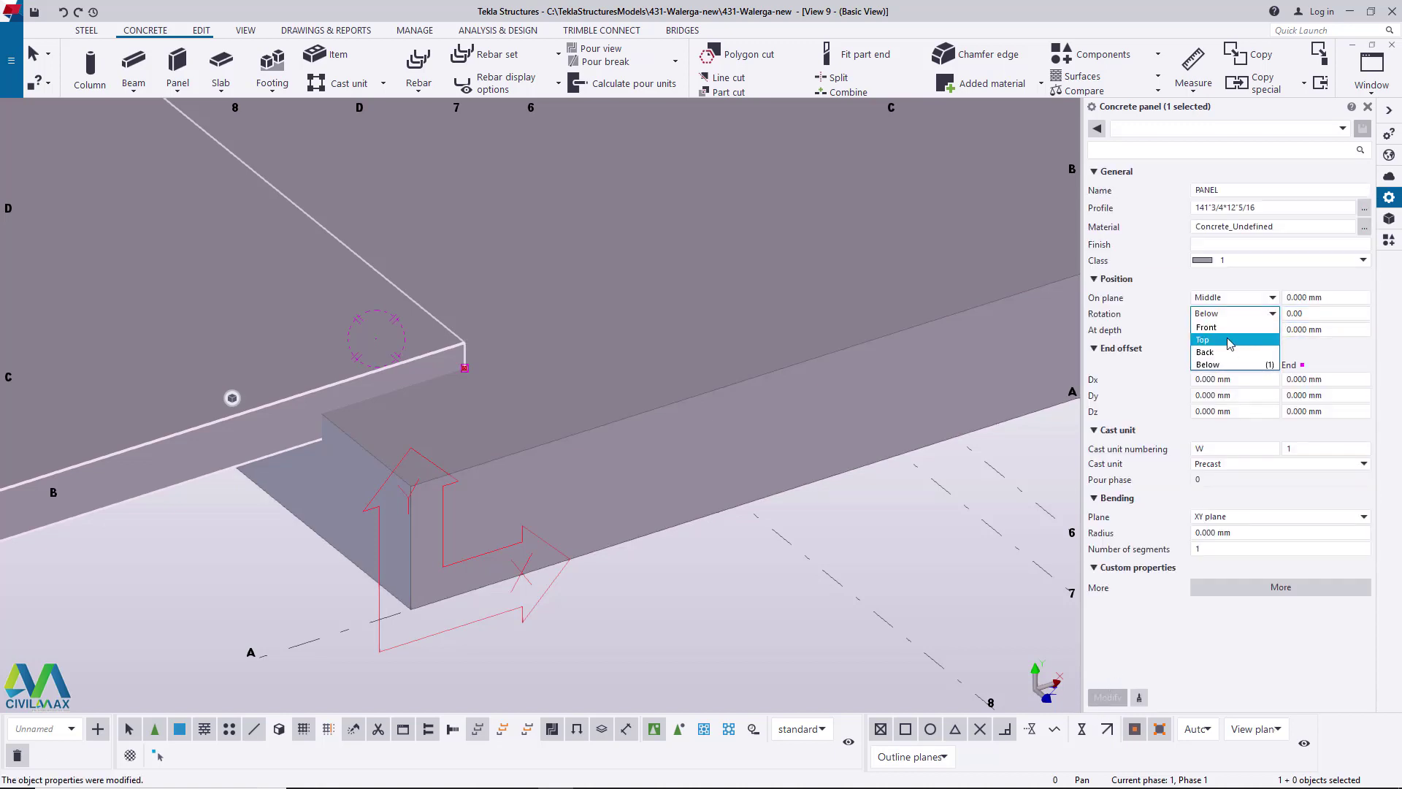
pyautogui.click(1227, 340)
pyautogui.click(1104, 697)
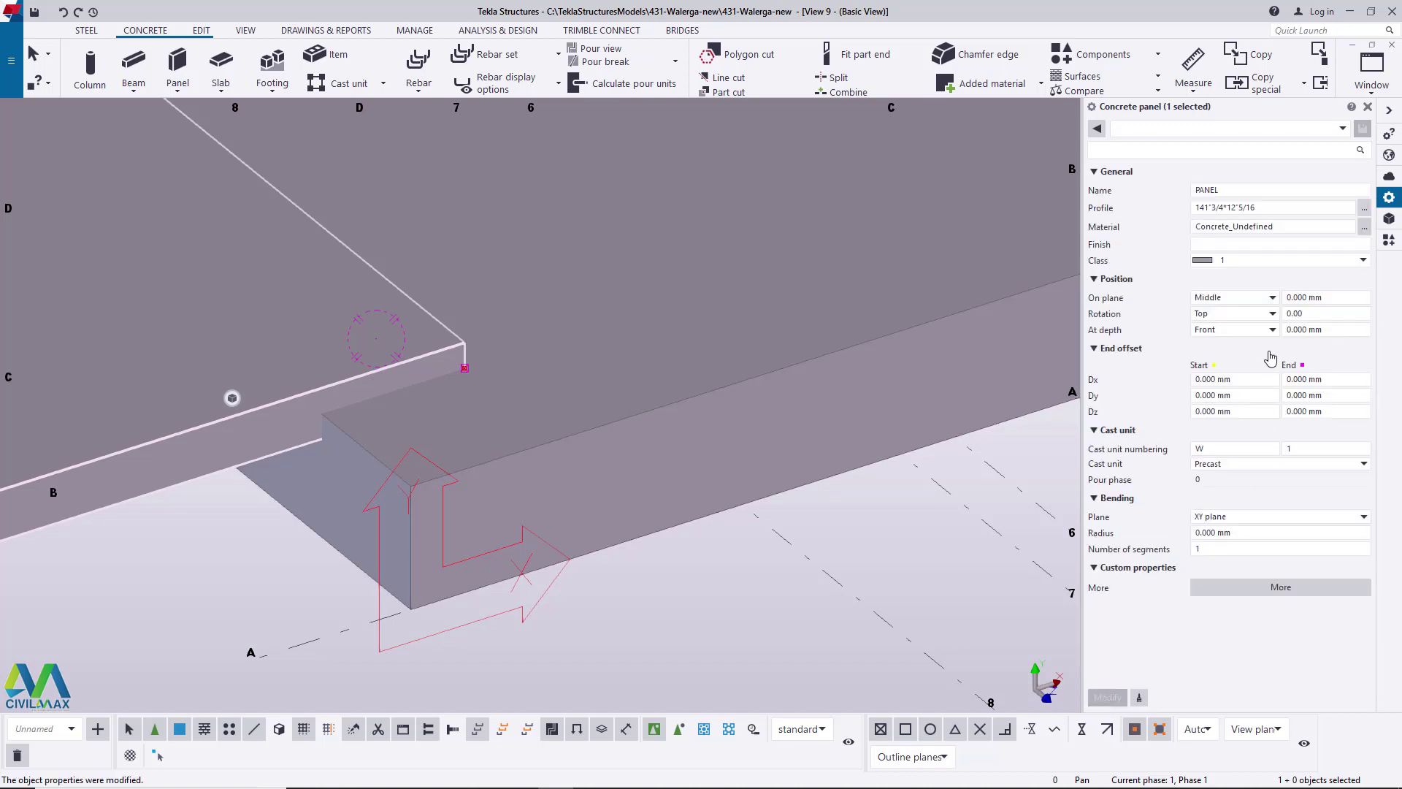
pyautogui.click(1271, 314)
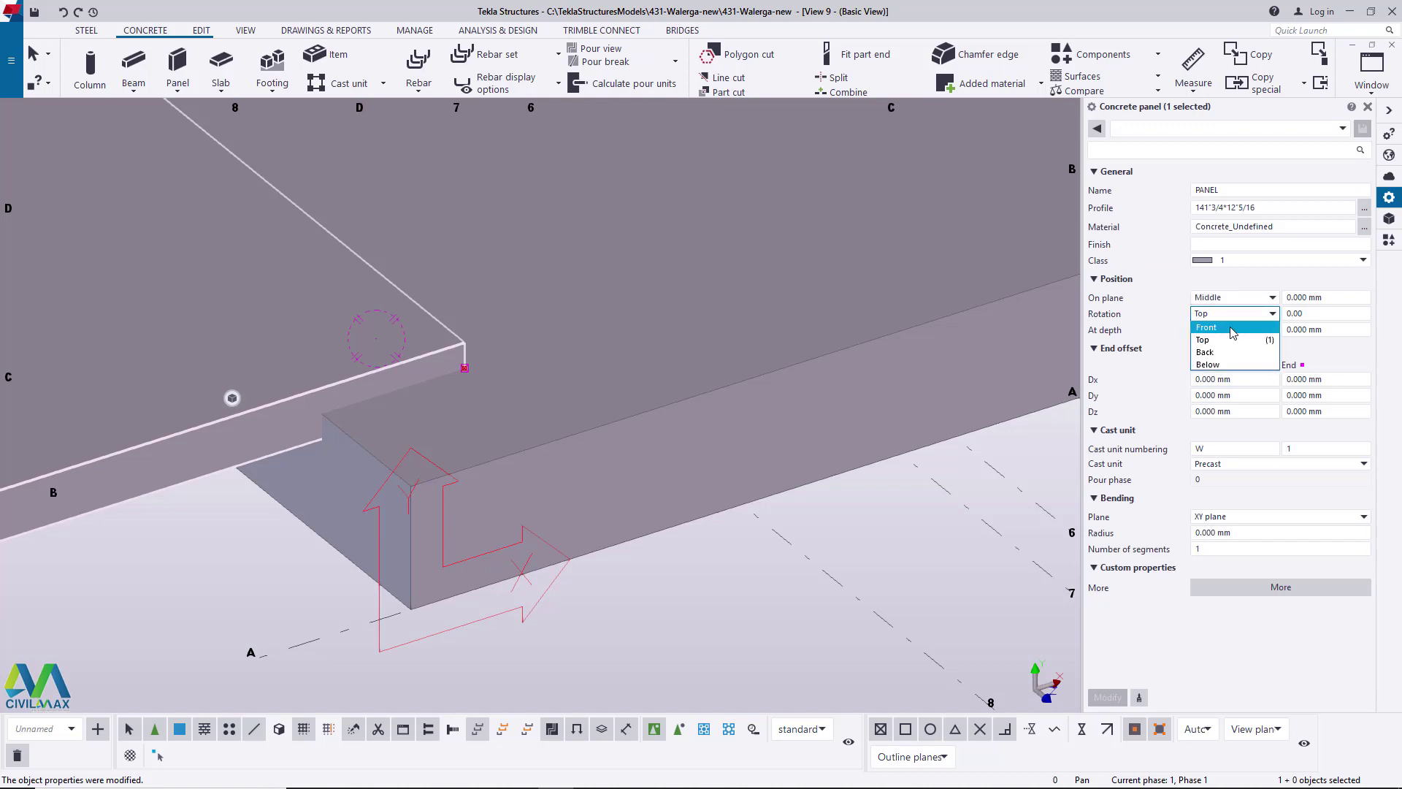
pyautogui.click(1220, 327)
pyautogui.click(1106, 697)
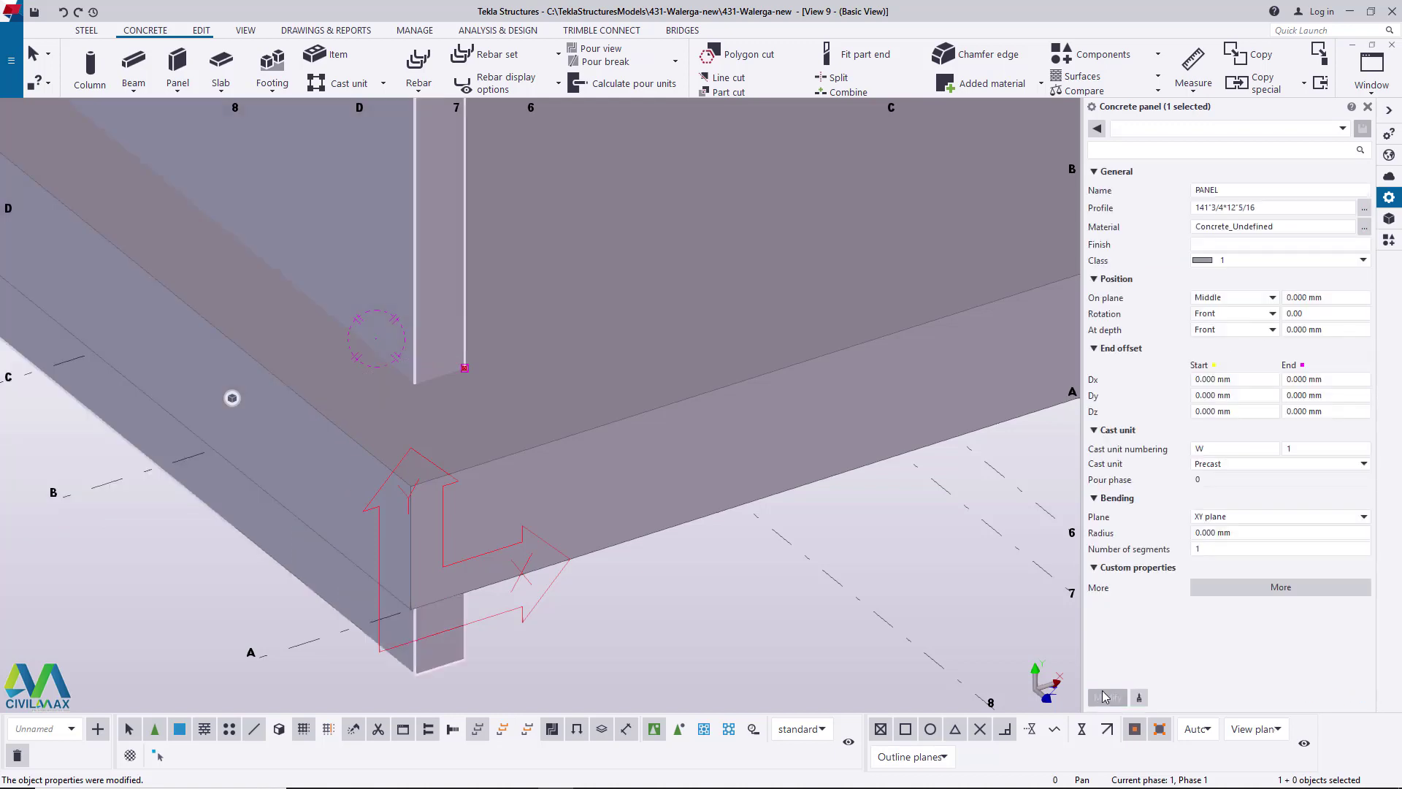
# - Set the panel's On plane position to Left and apply it
pyautogui.click(1261, 225)
pyautogui.scroll(-3, 575, 475)
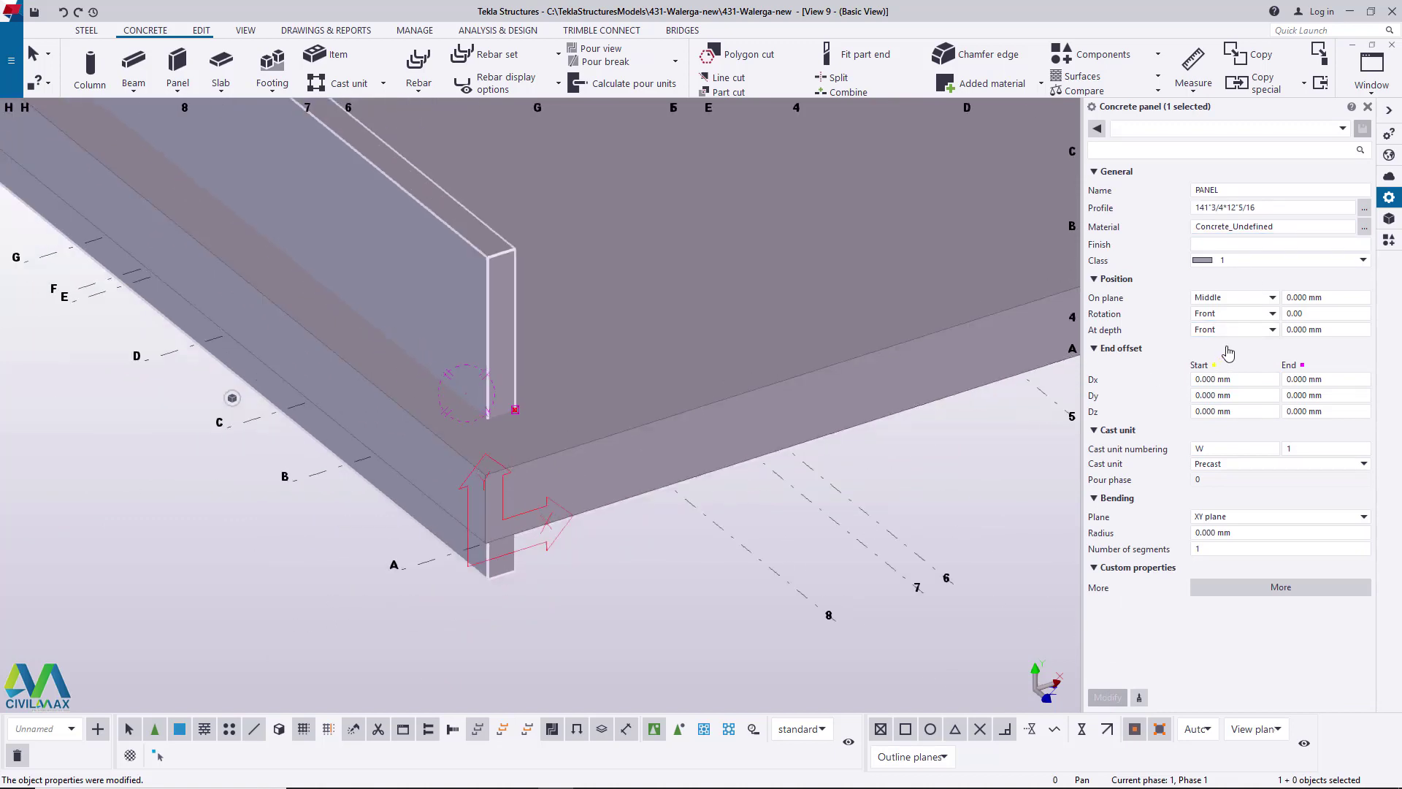
pyautogui.click(1255, 298)
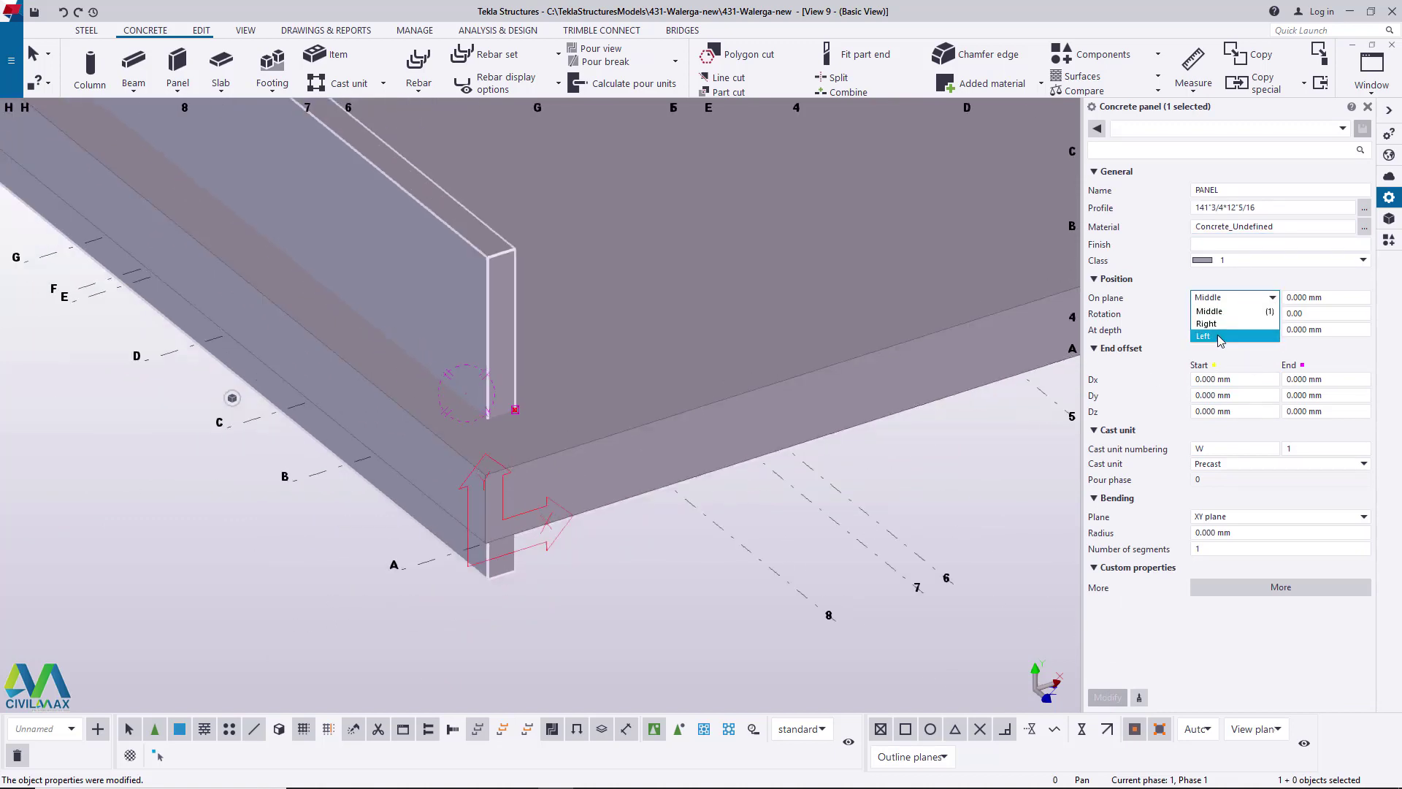
pyautogui.click(1219, 335)
pyautogui.click(1106, 698)
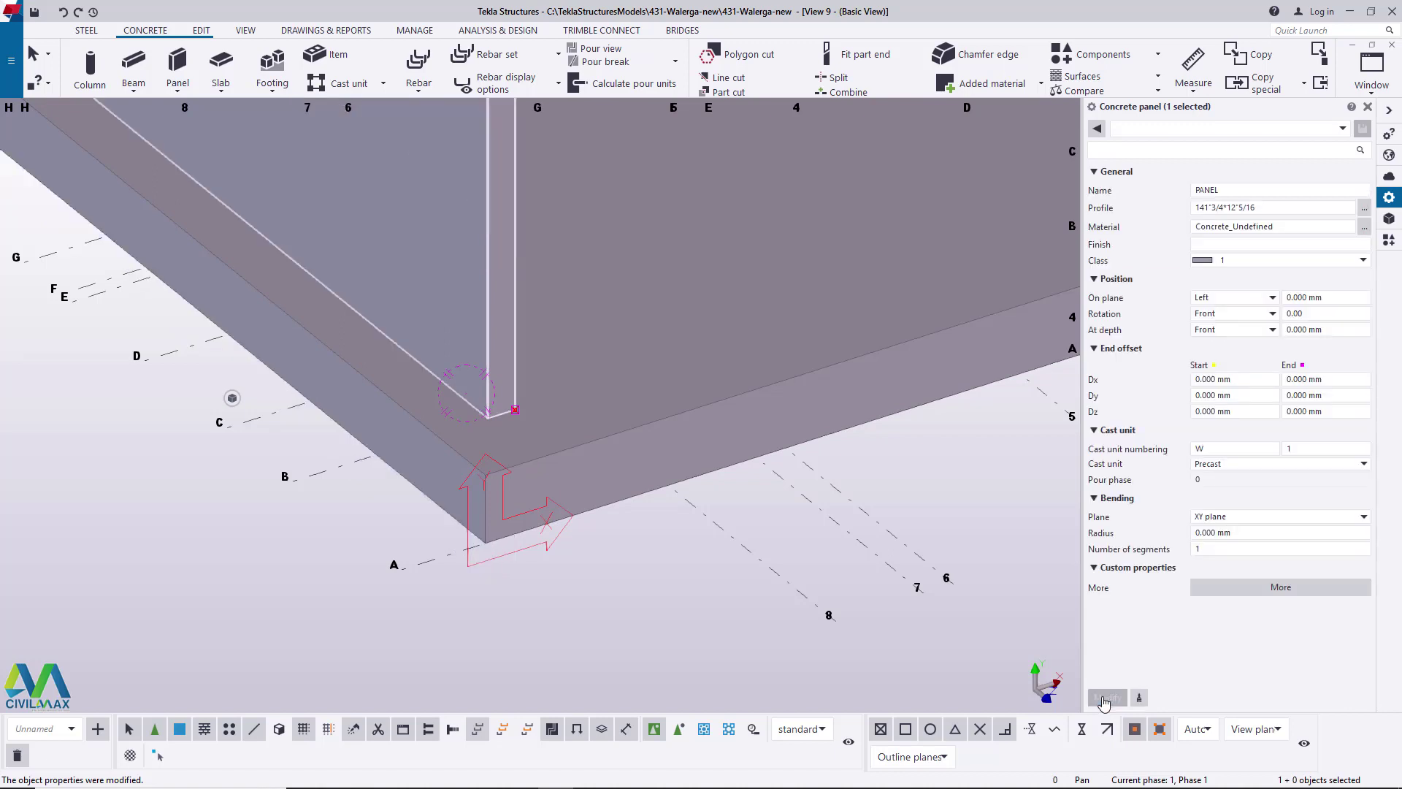
pyautogui.click(783, 526)
pyautogui.scroll(3, 482, 389)
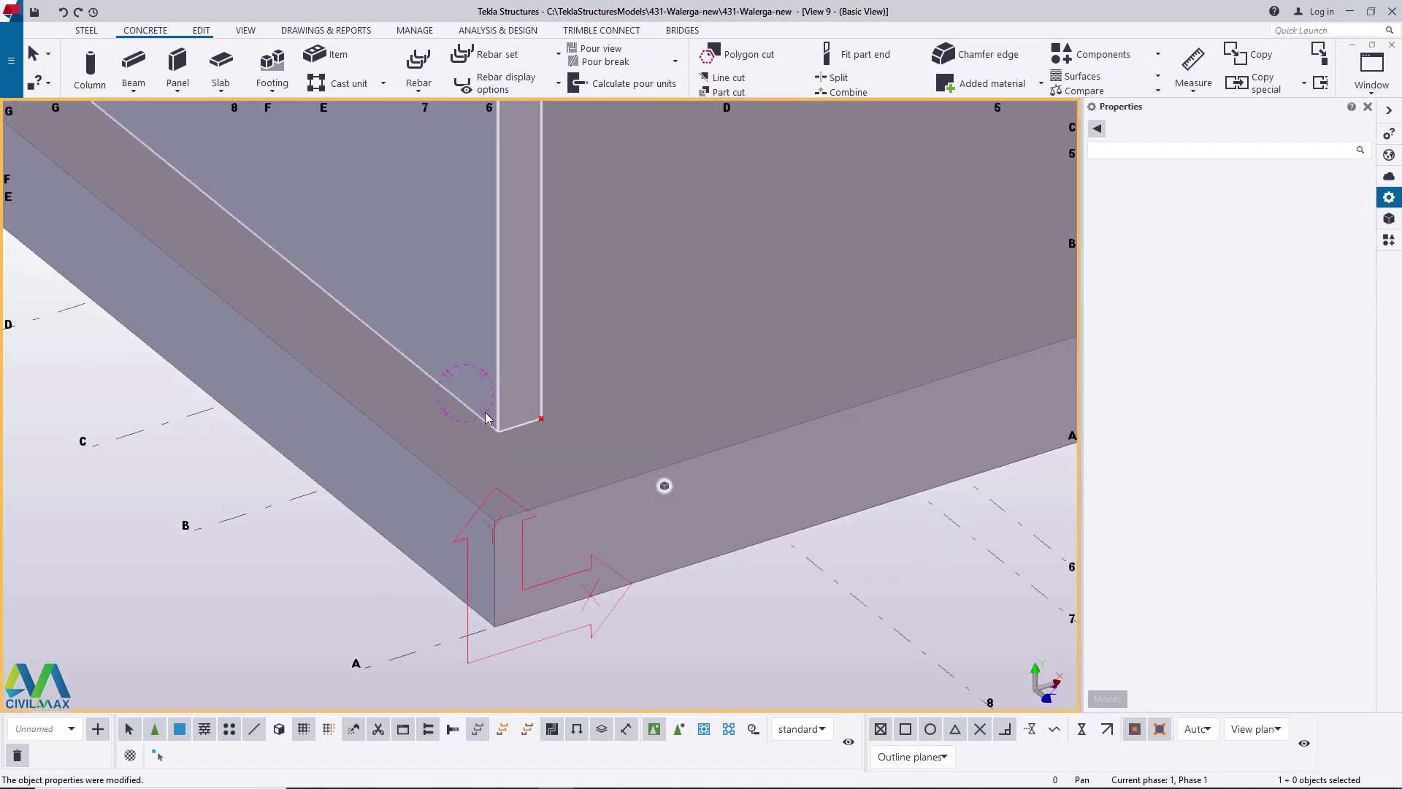
# - Select the wall panel, try On plane Right, then undo back to Left
pyautogui.keyDown('ctrl'); pyautogui.moveTo(502, 383); pyautogui.dragTo(528, 433, button='middle'); pyautogui.keyUp('ctrl')
pyautogui.scroll(3, 527, 432)
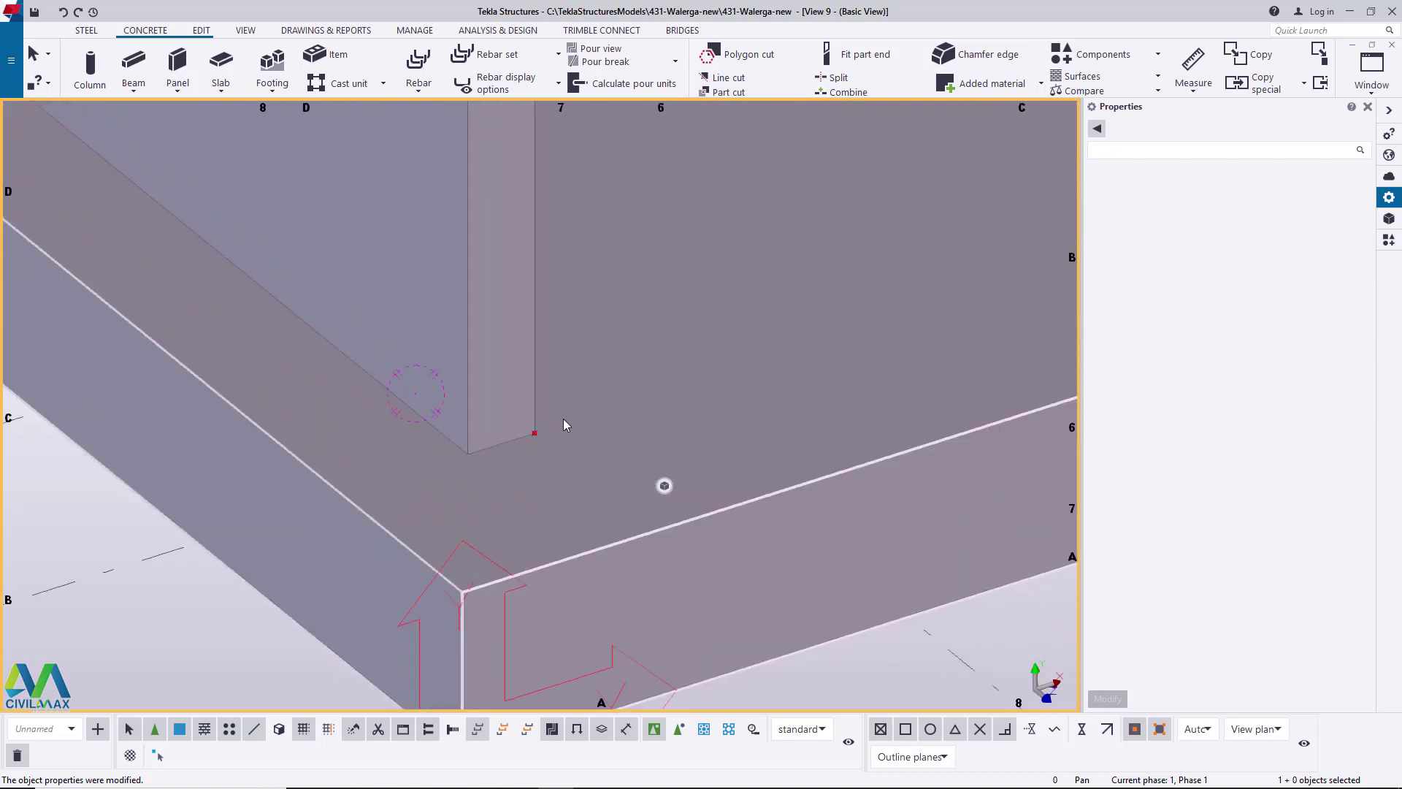
pyautogui.scroll(3, 553, 443)
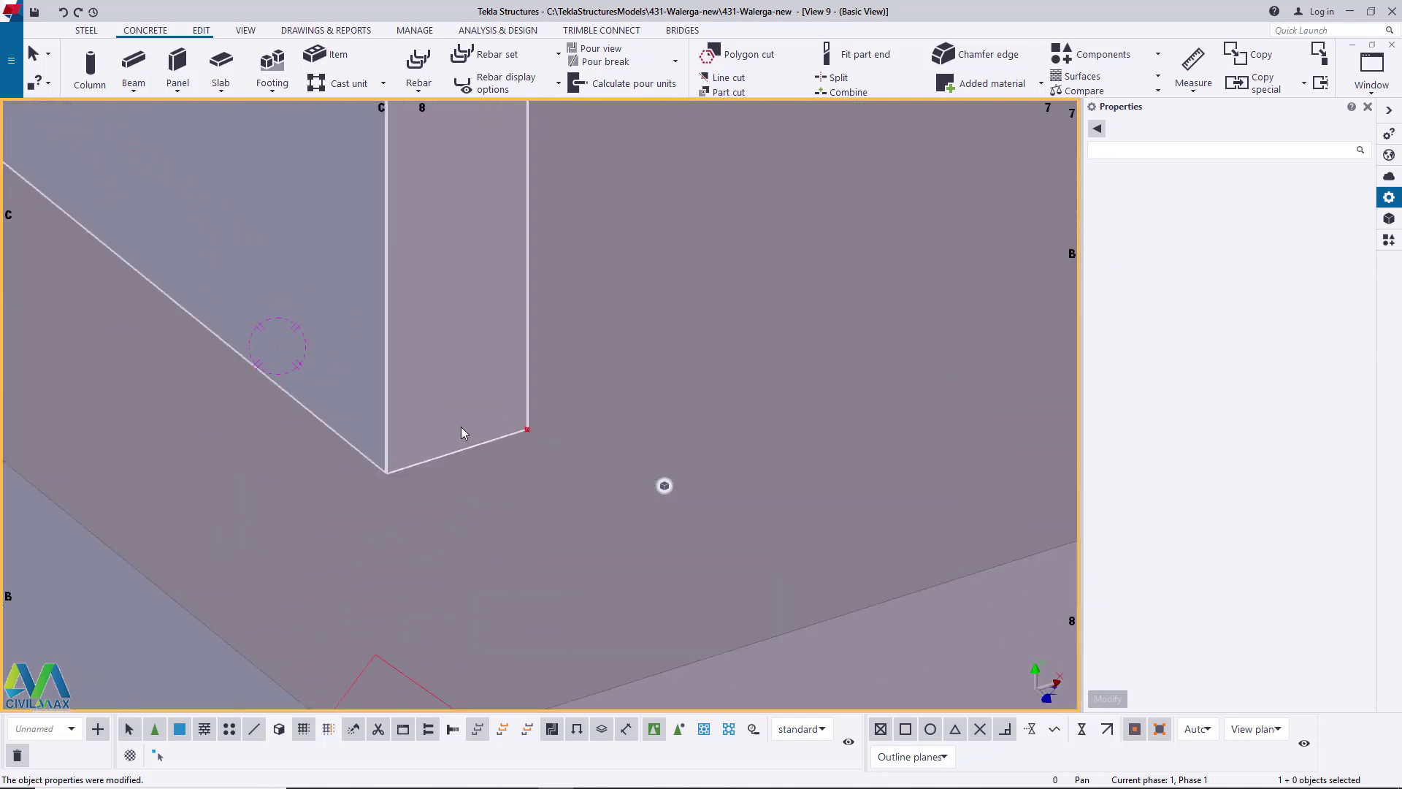
pyautogui.click(436, 263)
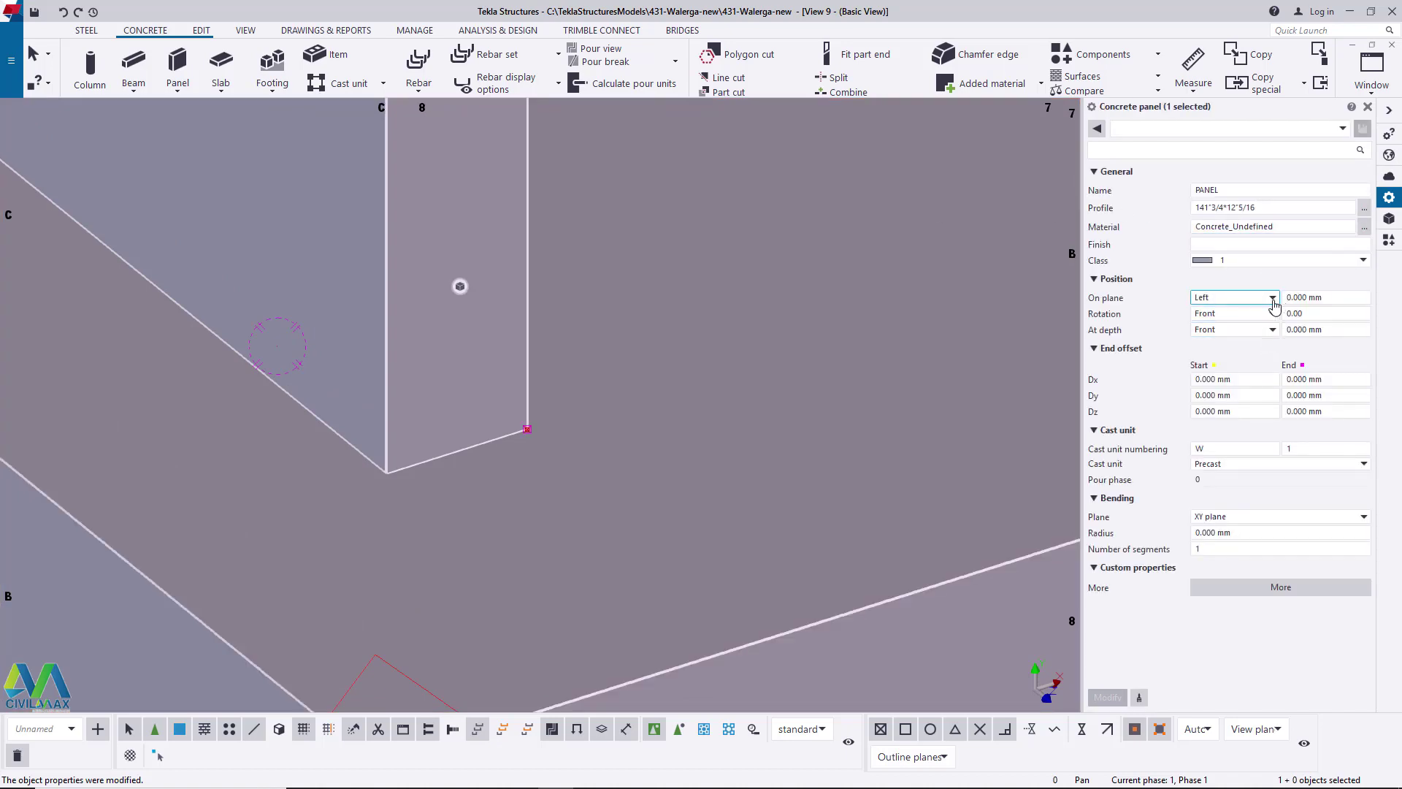
pyautogui.click(1272, 297)
pyautogui.click(1206, 323)
pyautogui.click(1106, 697)
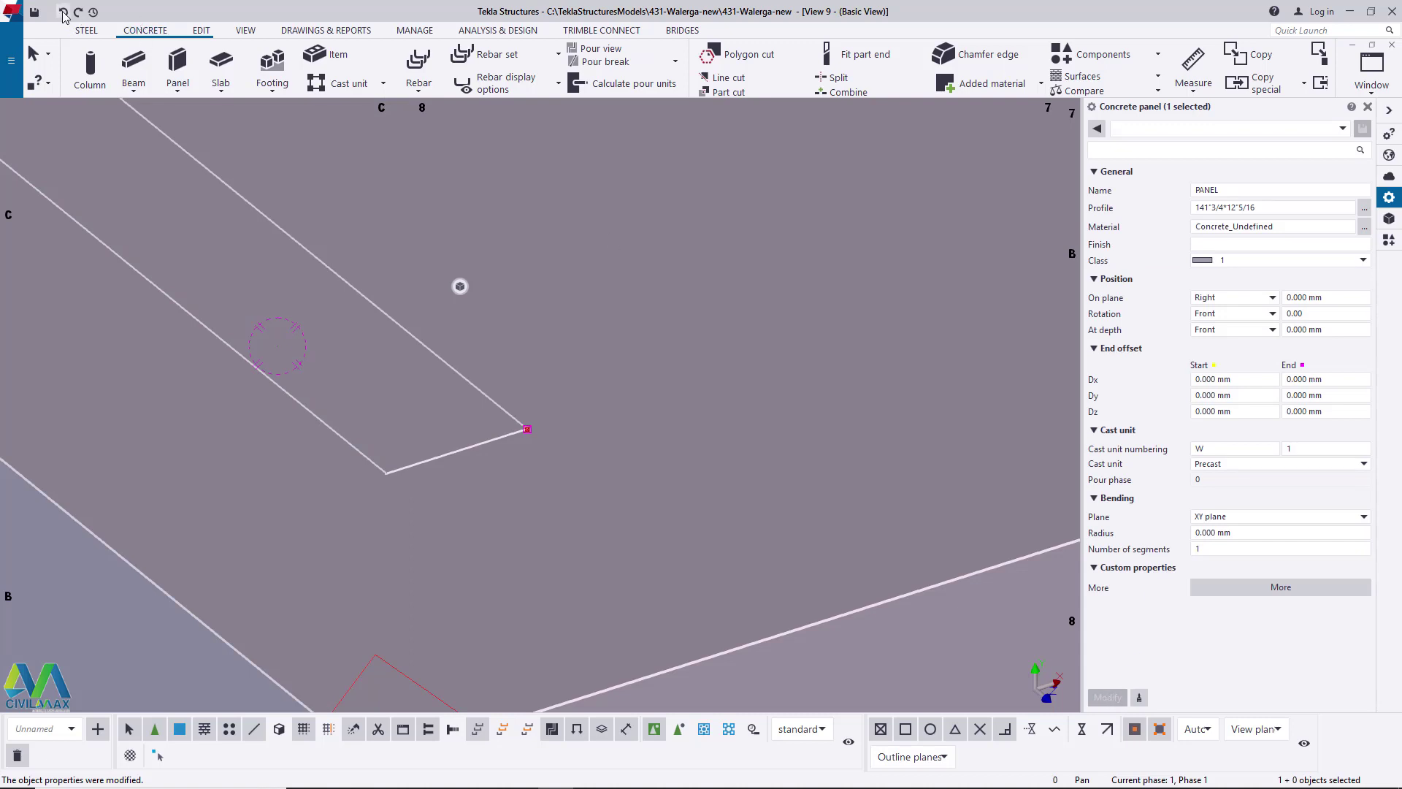
pyautogui.click(63, 13)
# - Set the panel's At depth to Behind and apply it
pyautogui.click(1272, 330)
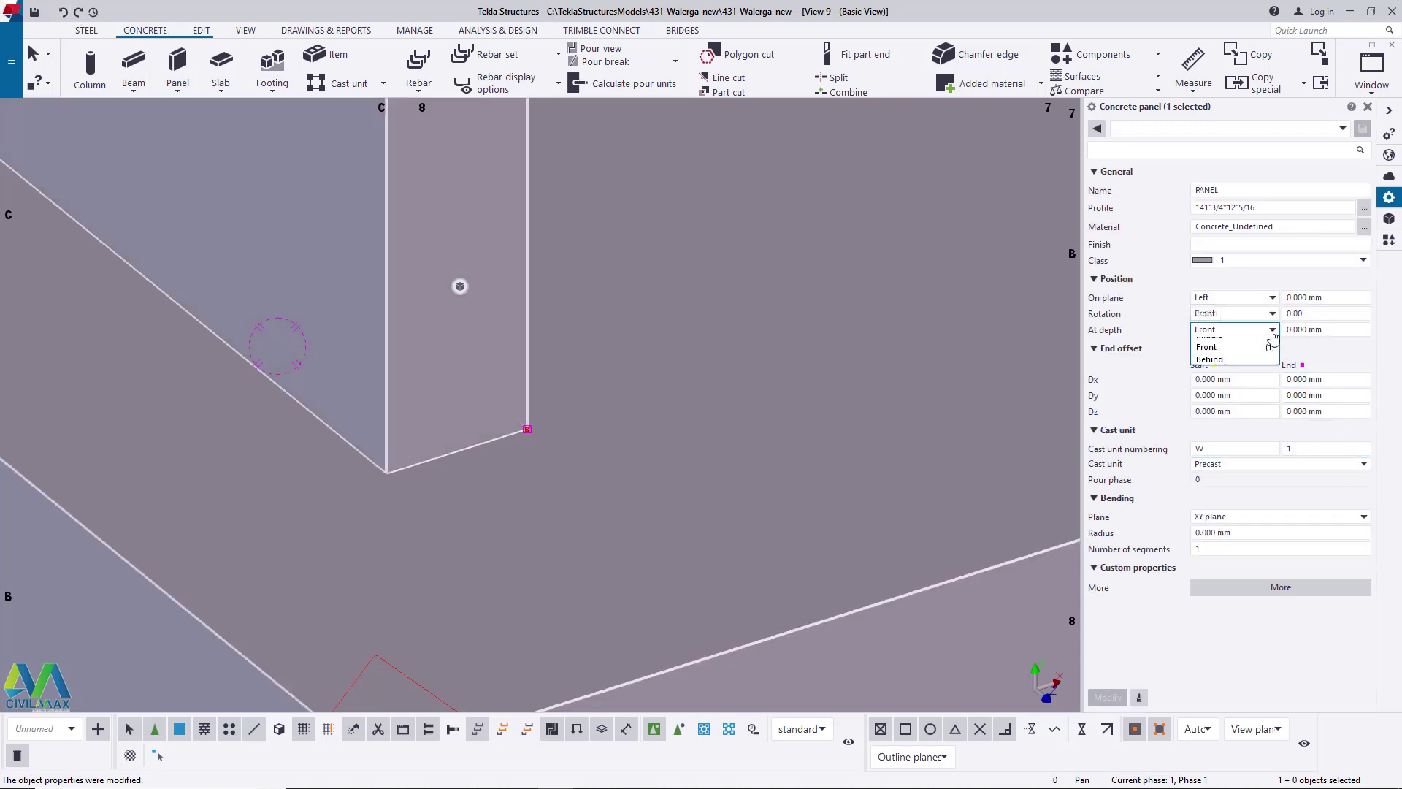
pyautogui.click(1189, 467)
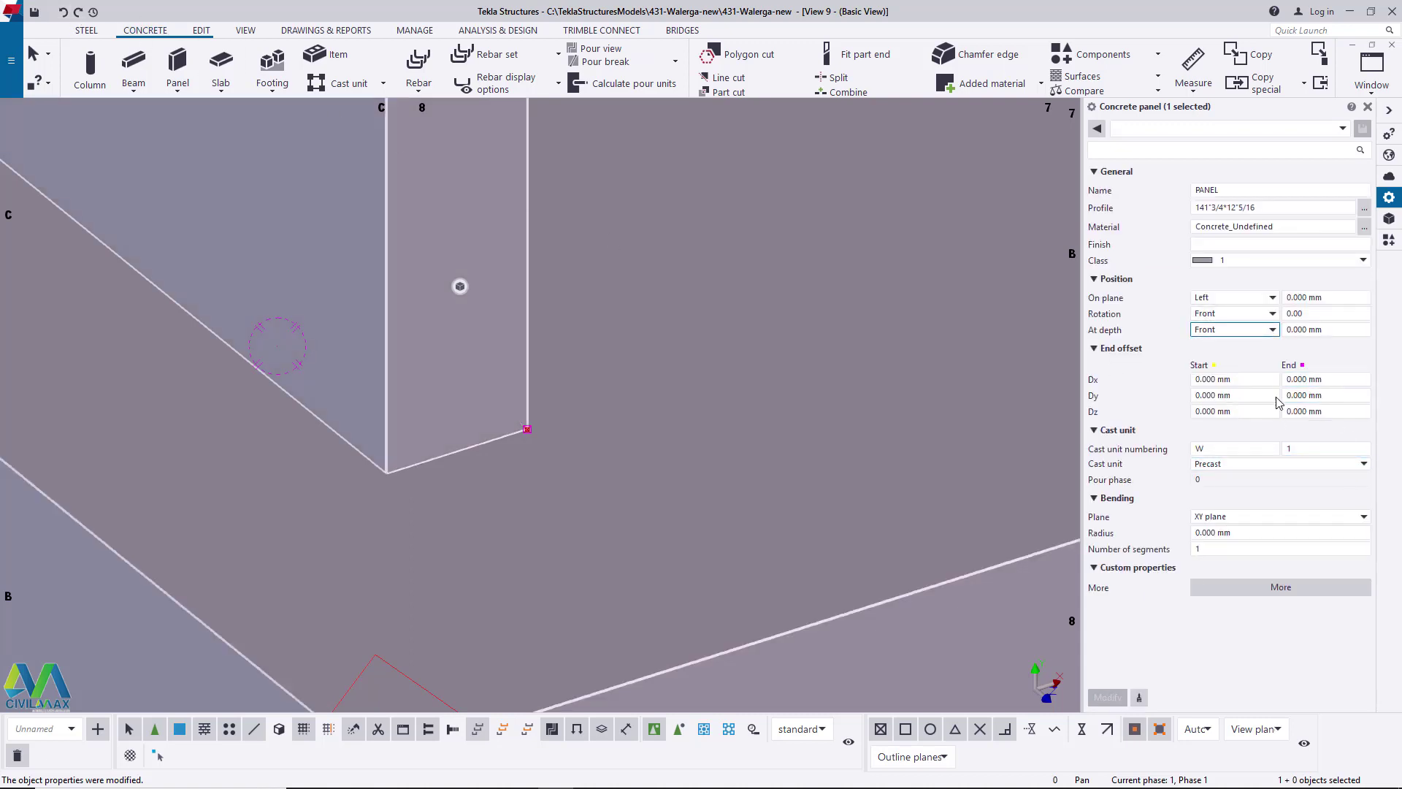
pyautogui.click(1268, 332)
pyautogui.click(1234, 371)
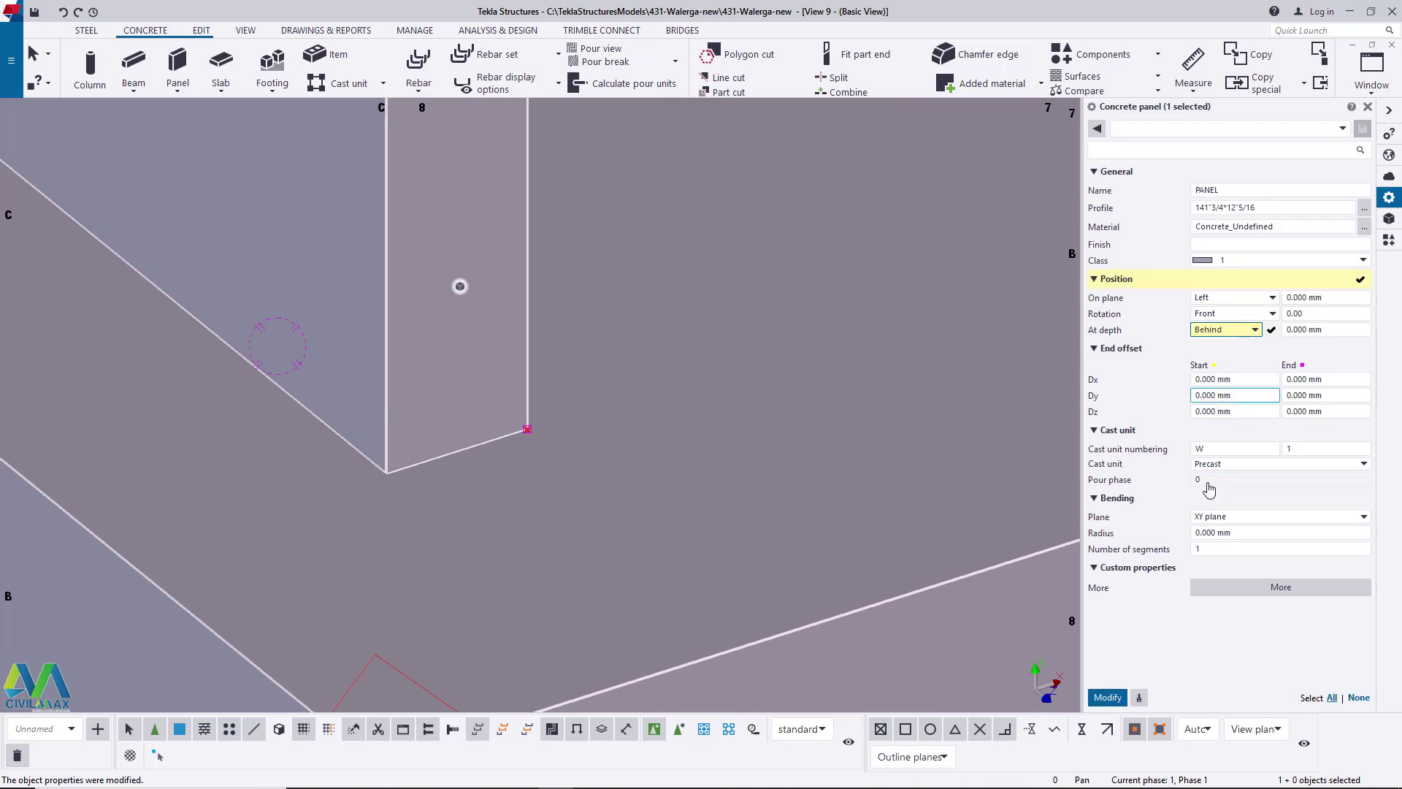
pyautogui.click(1107, 698)
pyautogui.scroll(-8, 577, 443)
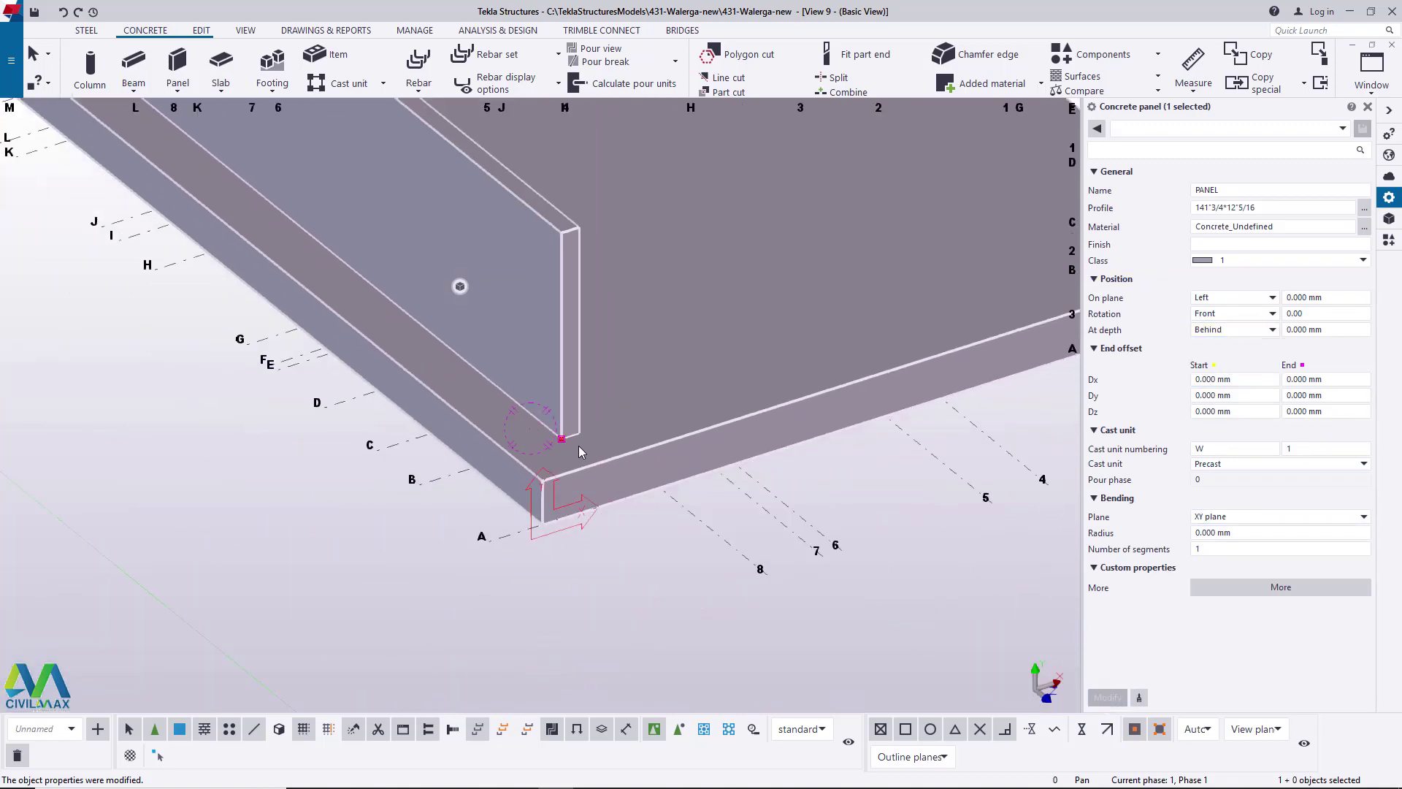
# - Deselect the wall and start a new concrete Panel
pyautogui.press('Escape')
pyautogui.scroll(8, 644, 385)
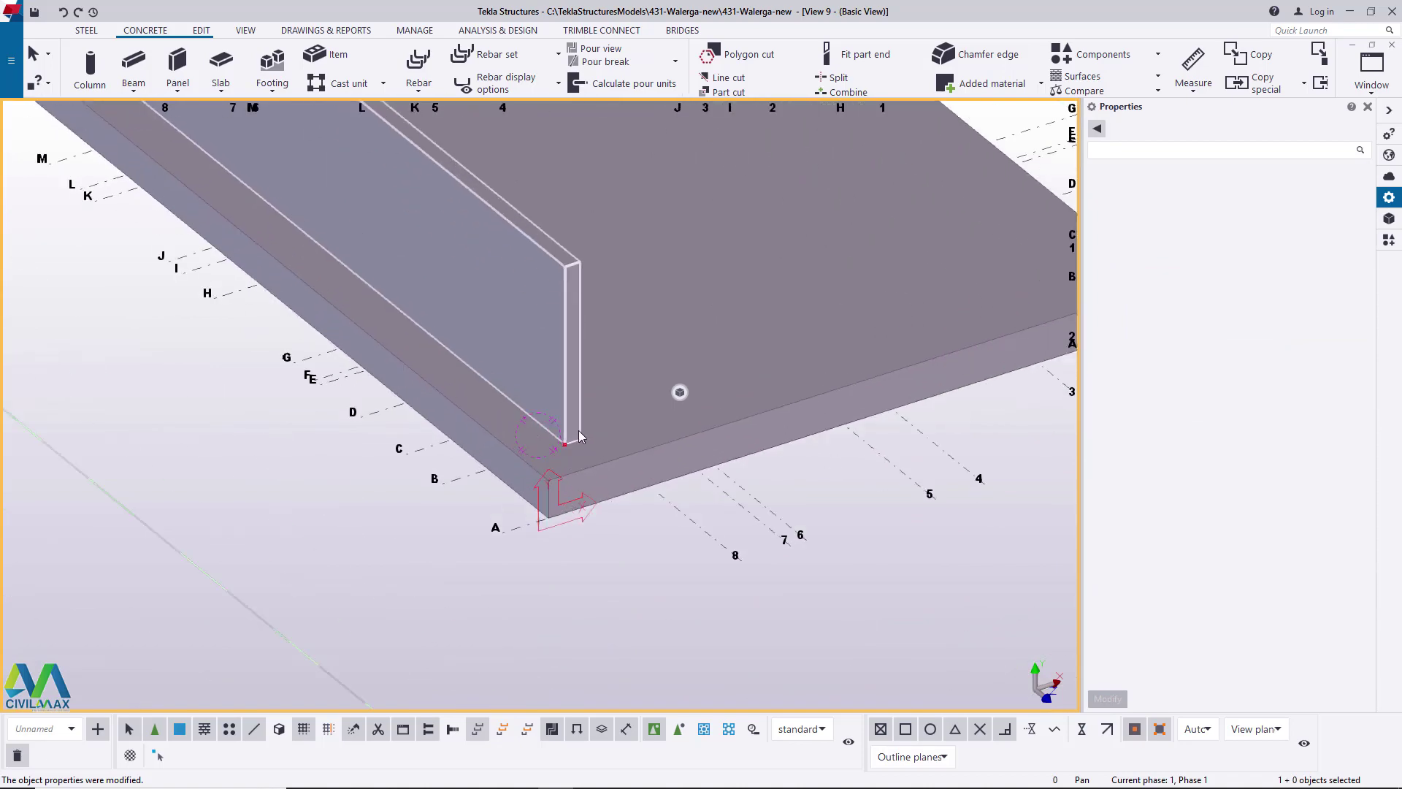
pyautogui.click(178, 91)
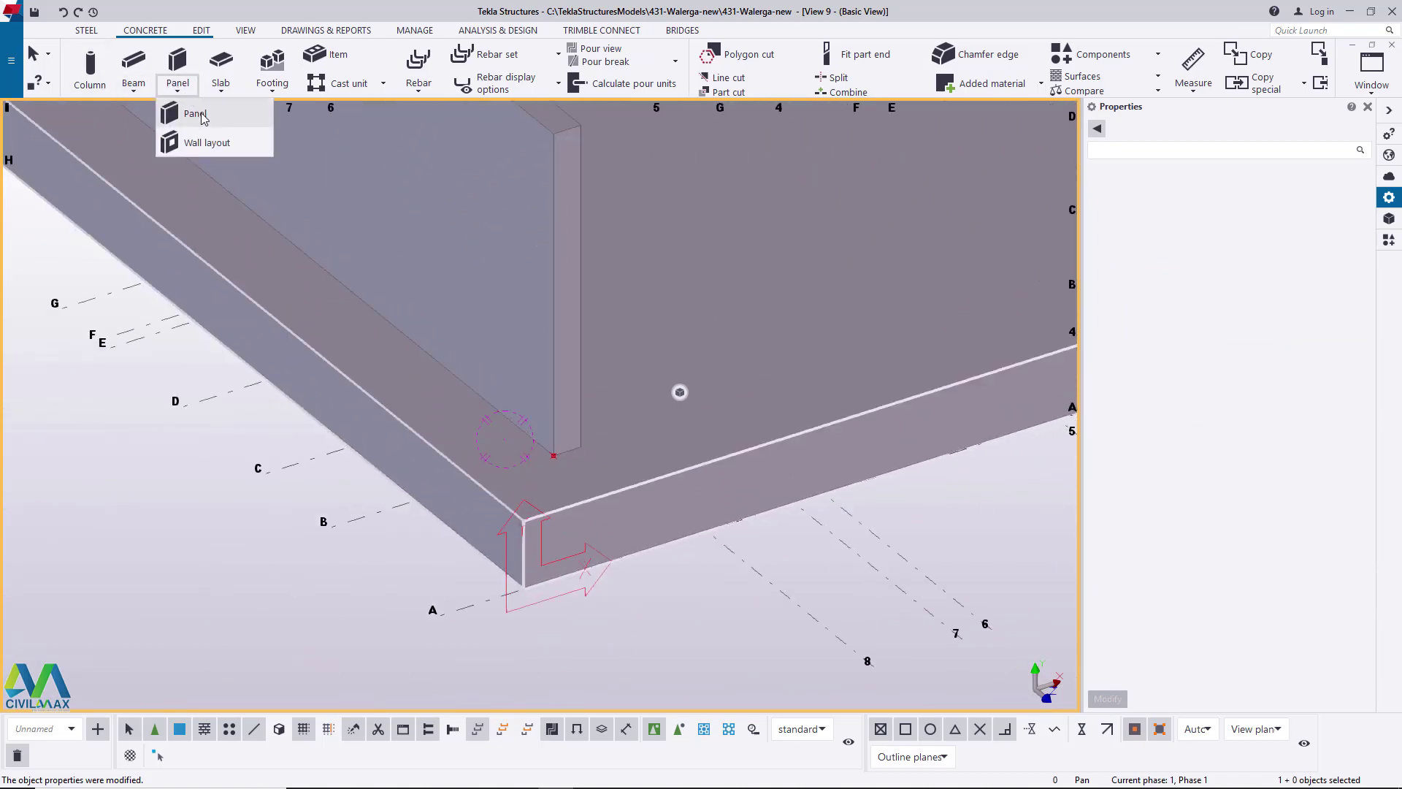
pyautogui.click(175, 113)
pyautogui.scroll(3, 564, 468)
# - Place the second wall from the first wall's corner to the far footing corner
pyautogui.click(540, 441)
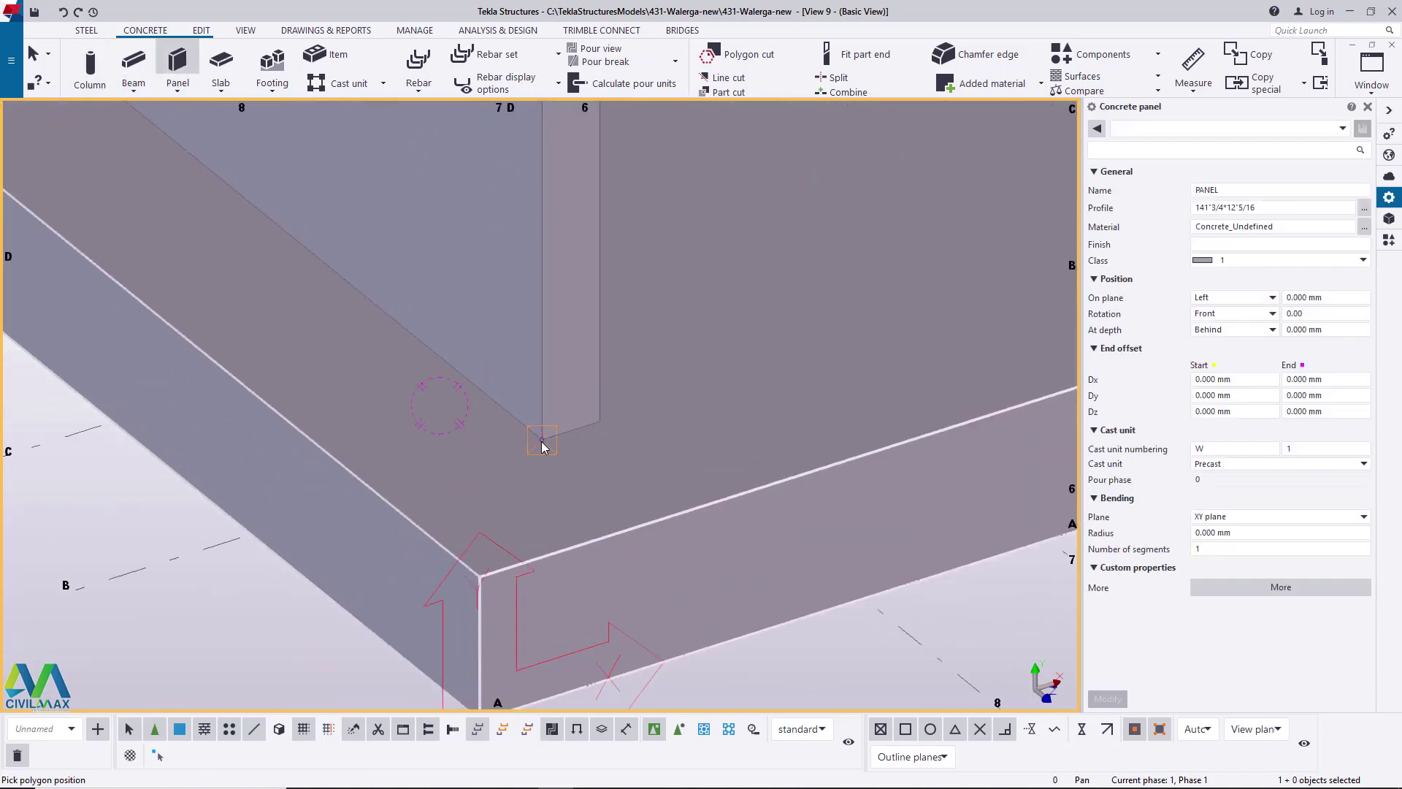
pyautogui.scroll(-6, 404, 488)
pyautogui.scroll(5, 772, 384)
pyautogui.scroll(3, 772, 383)
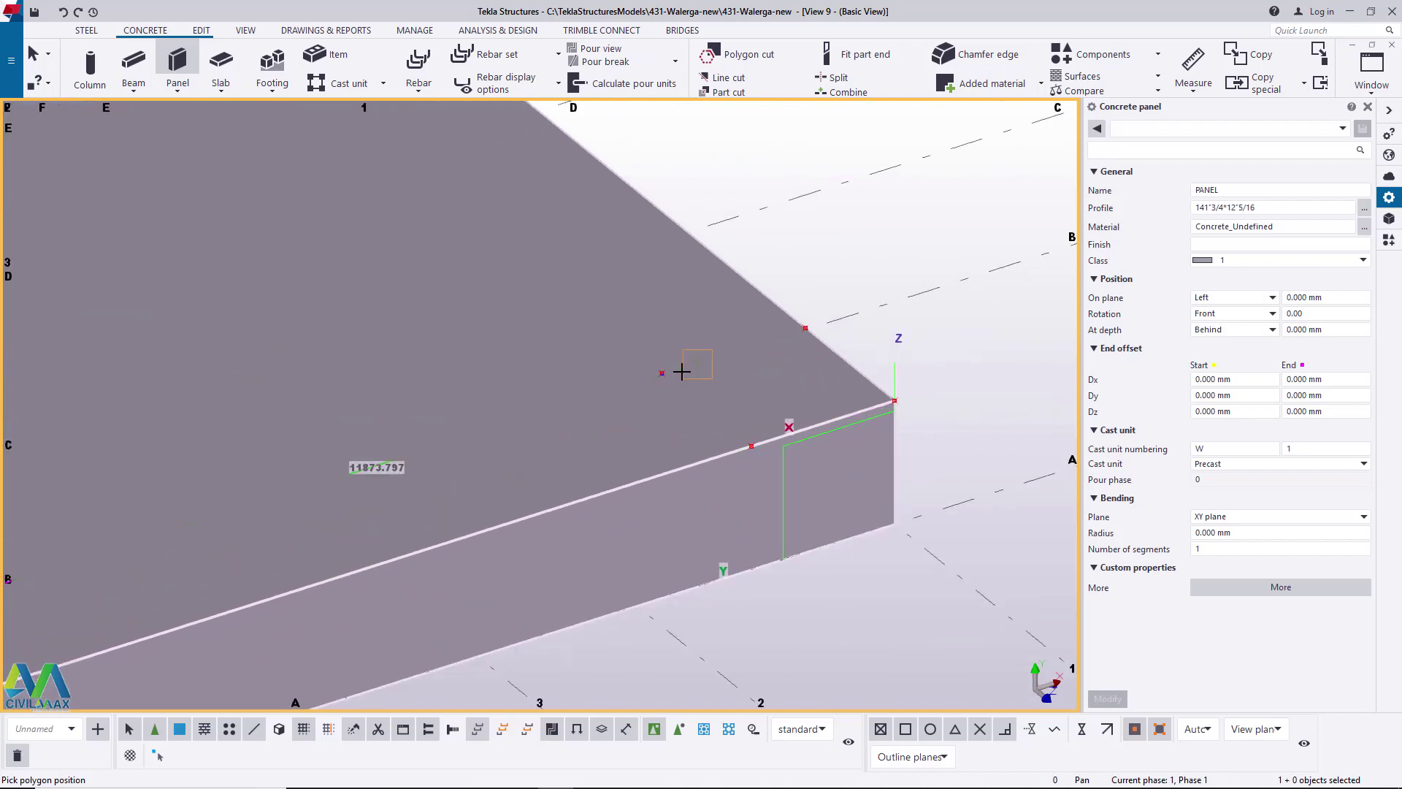
pyautogui.click(662, 373)
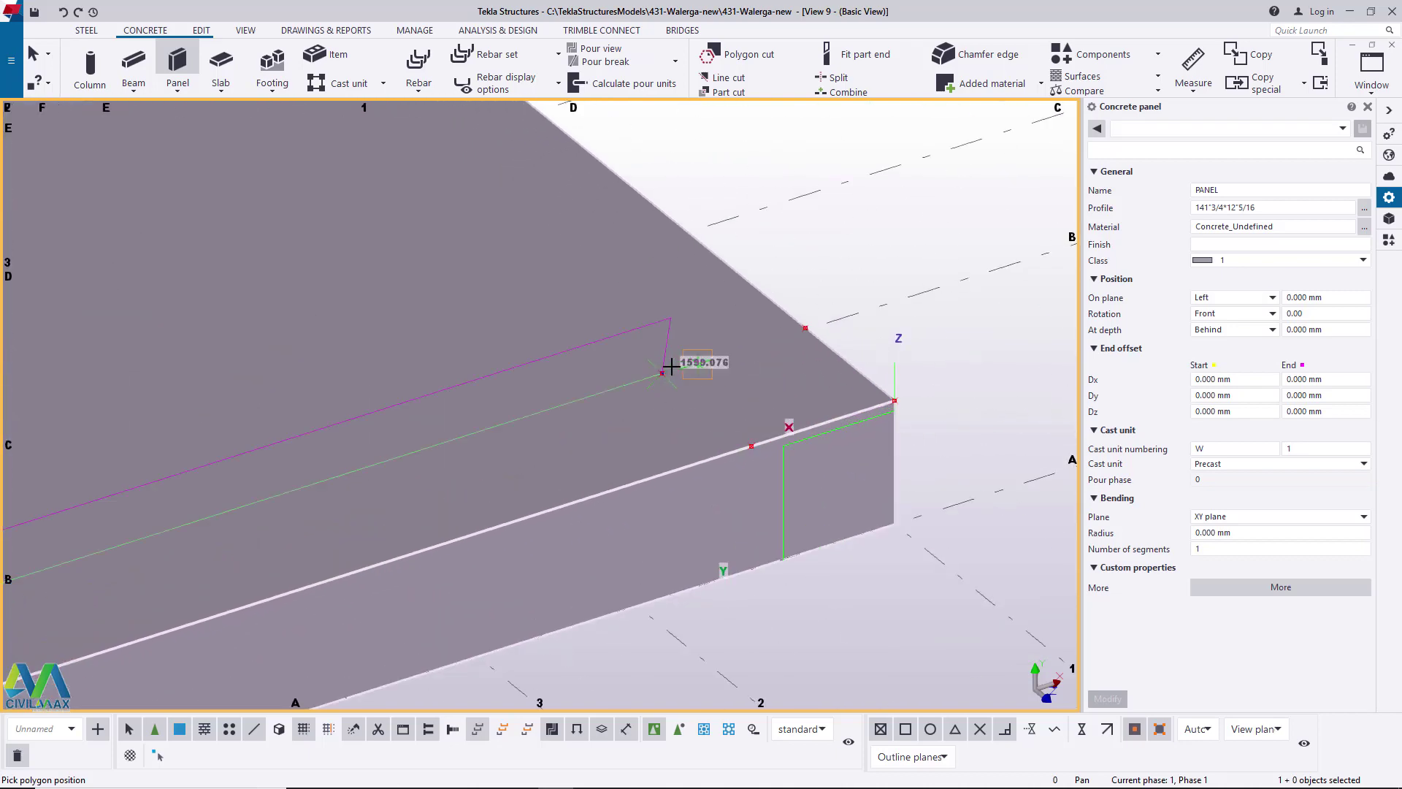
pyautogui.middleClick(671, 367)
pyautogui.rightClick(784, 246)
pyautogui.click(829, 254)
# - Orbit the model to inspect the new wall
pyautogui.scroll(-5, 772, 427)
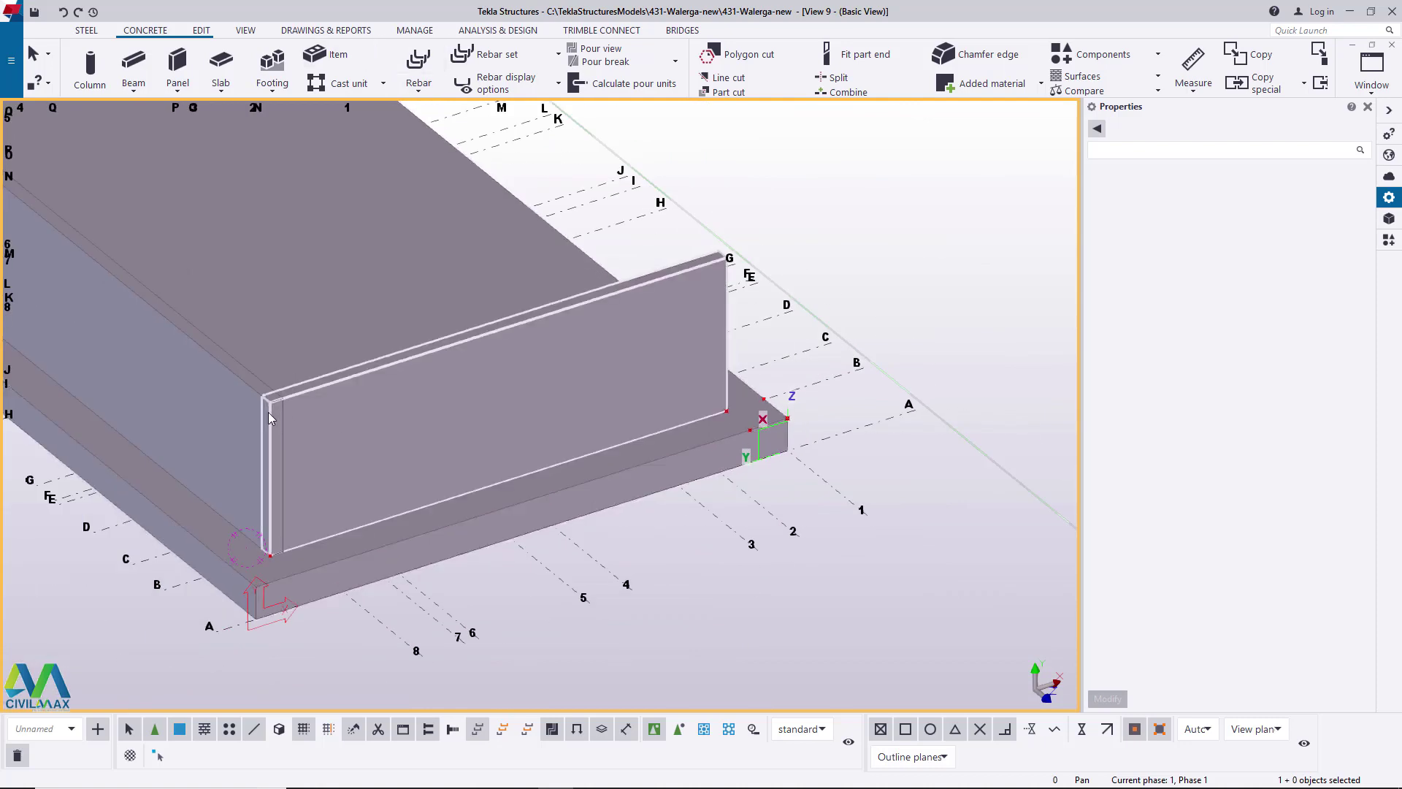
pyautogui.scroll(5, 271, 403)
pyautogui.scroll(2, 276, 403)
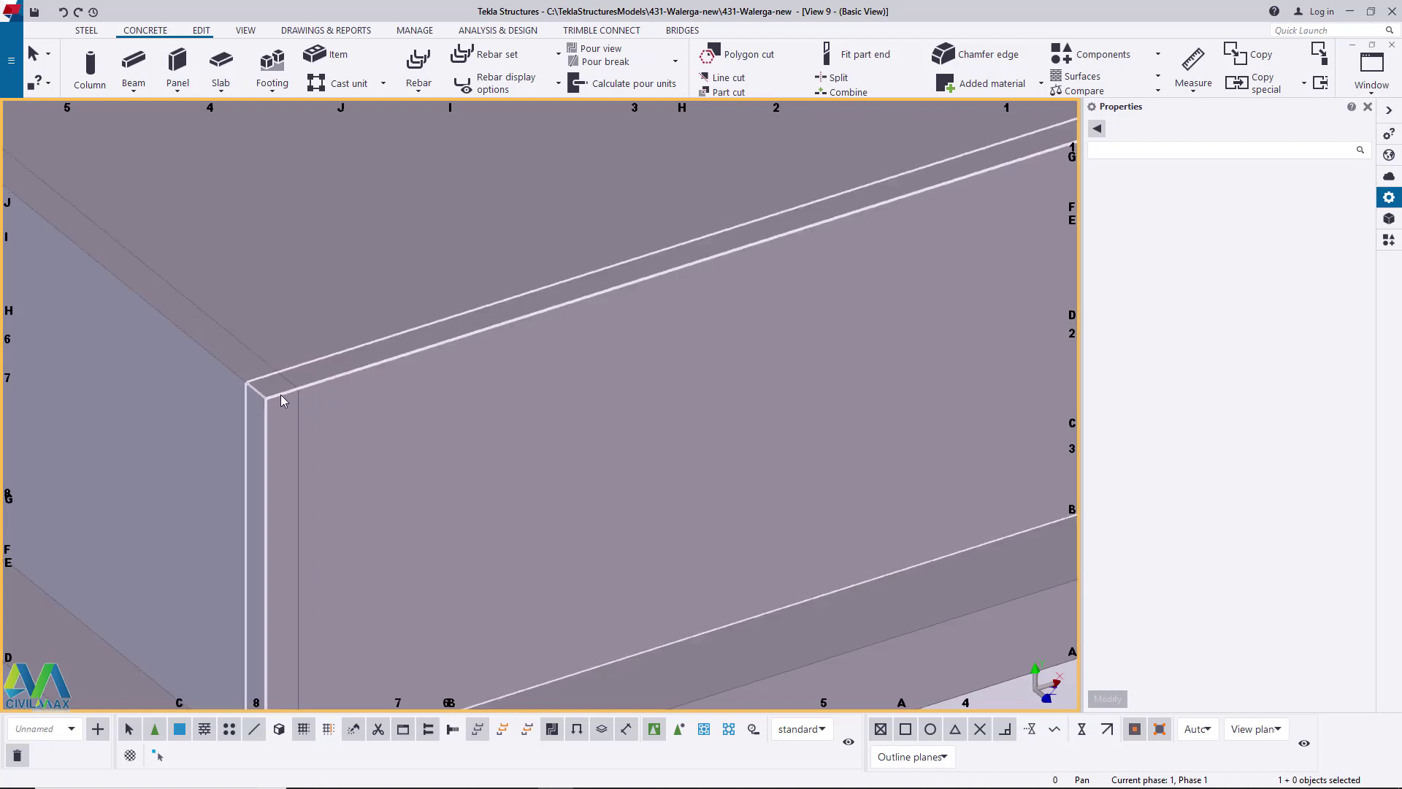
pyautogui.scroll(-5, 284, 400)
pyautogui.keyDown('ctrl'); pyautogui.moveTo(405, 445); pyautogui.dragTo(378, 485, button='middle'); pyautogui.keyUp('ctrl')
pyautogui.scroll(-3, 340, 524)
pyautogui.scroll(3, 358, 504)
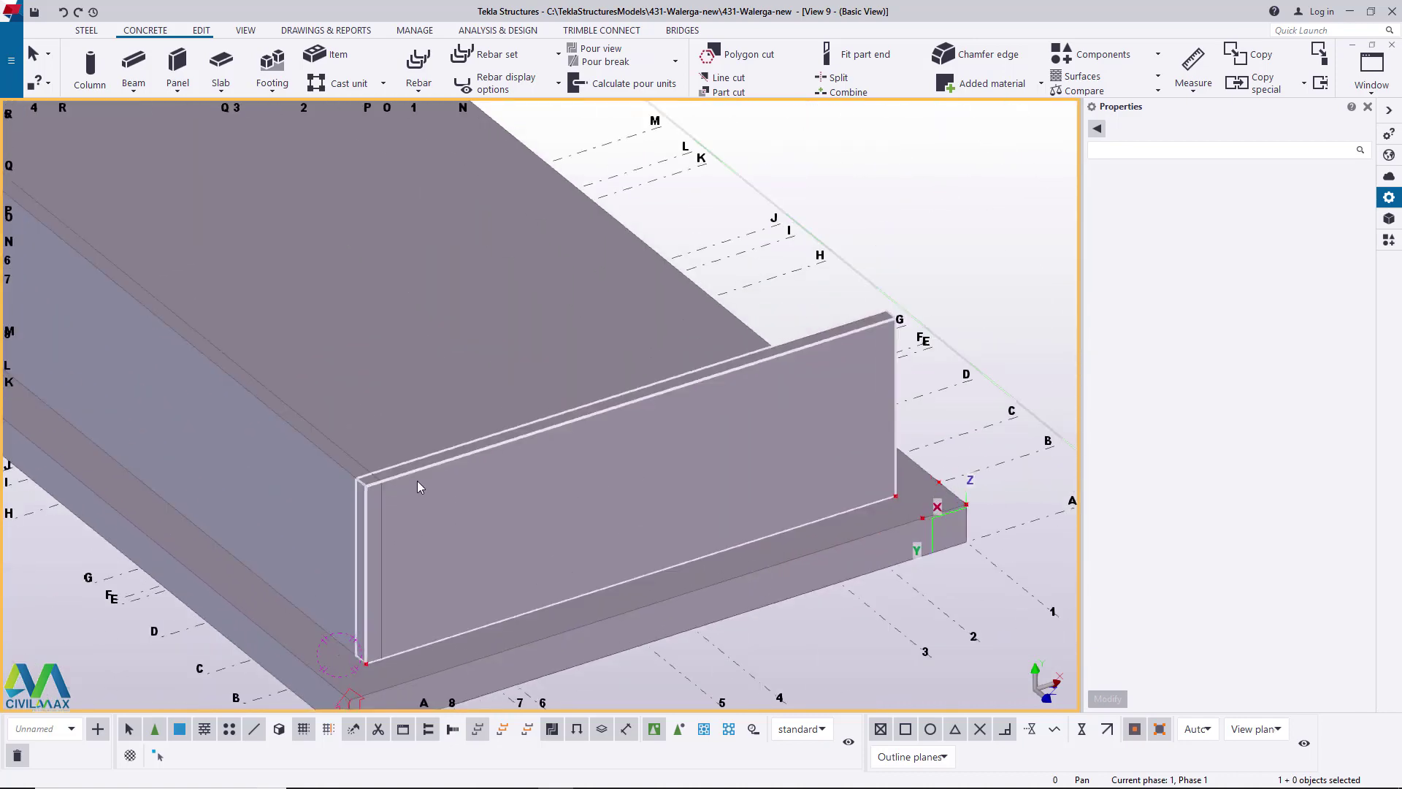
pyautogui.scroll(-2, 418, 480)
pyautogui.click(245, 31)
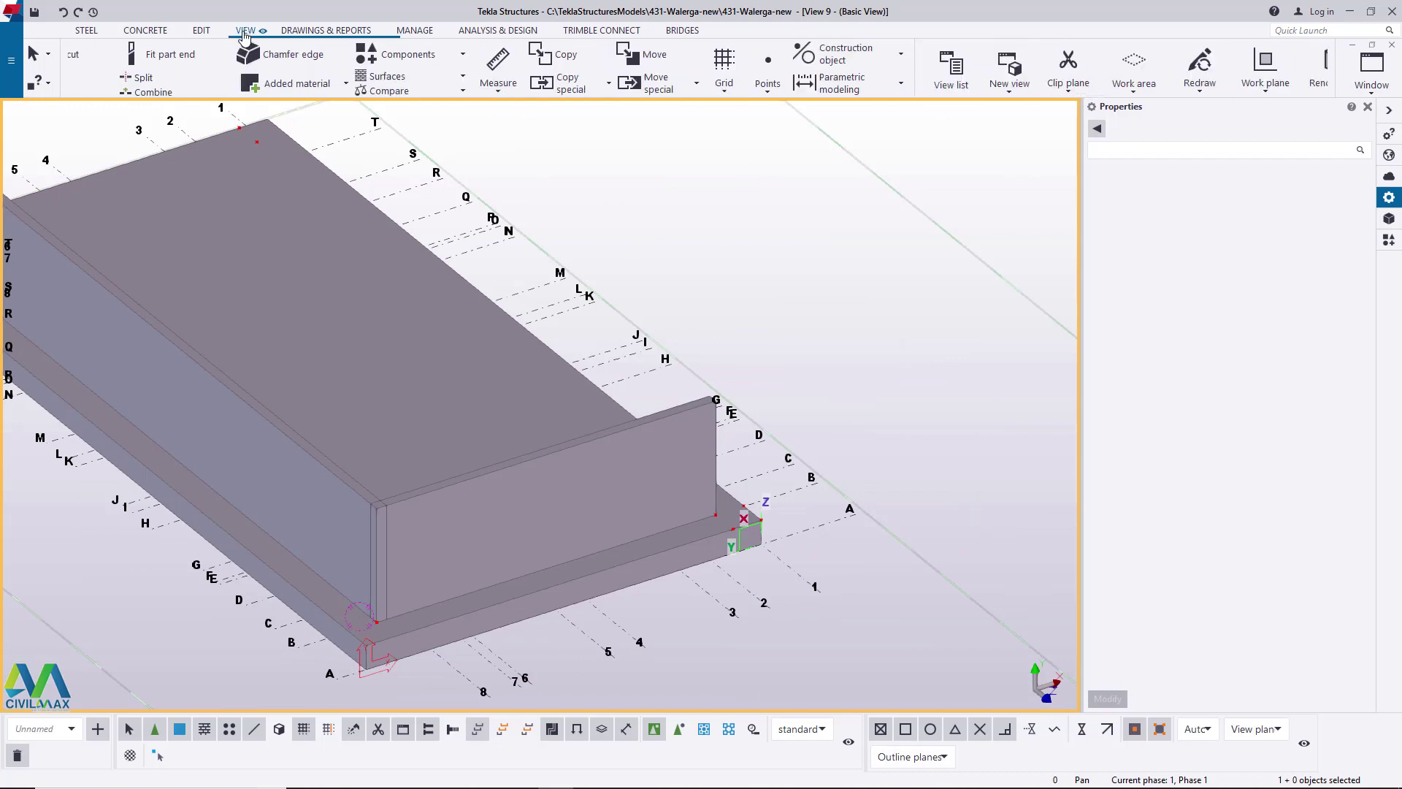
# - Rotate the model to a new orientation with the view navigation mode
pyautogui.click(617, 76)
pyautogui.click(555, 111)
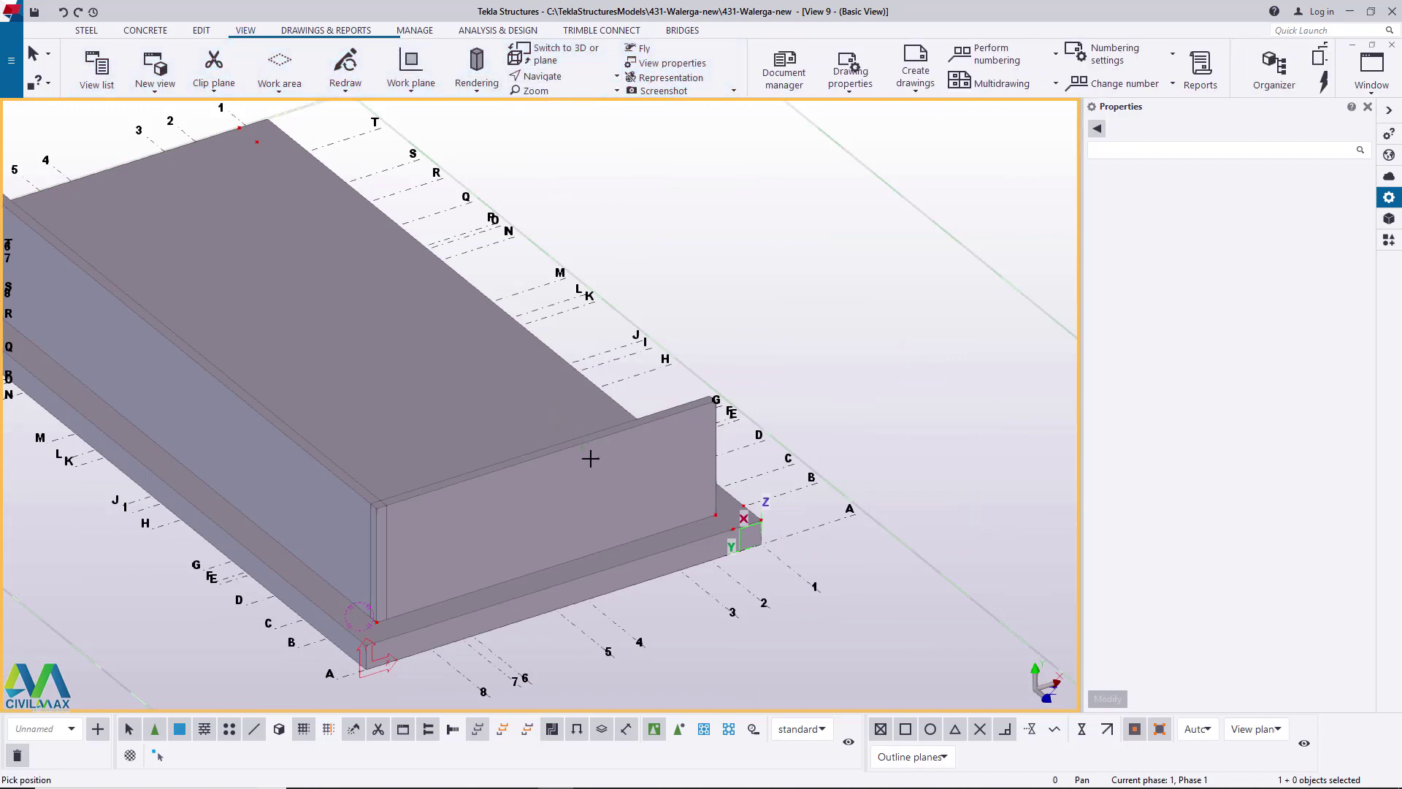
pyautogui.moveTo(622, 478); pyautogui.dragTo(173, 457)
pyautogui.scroll(5, 541, 566)
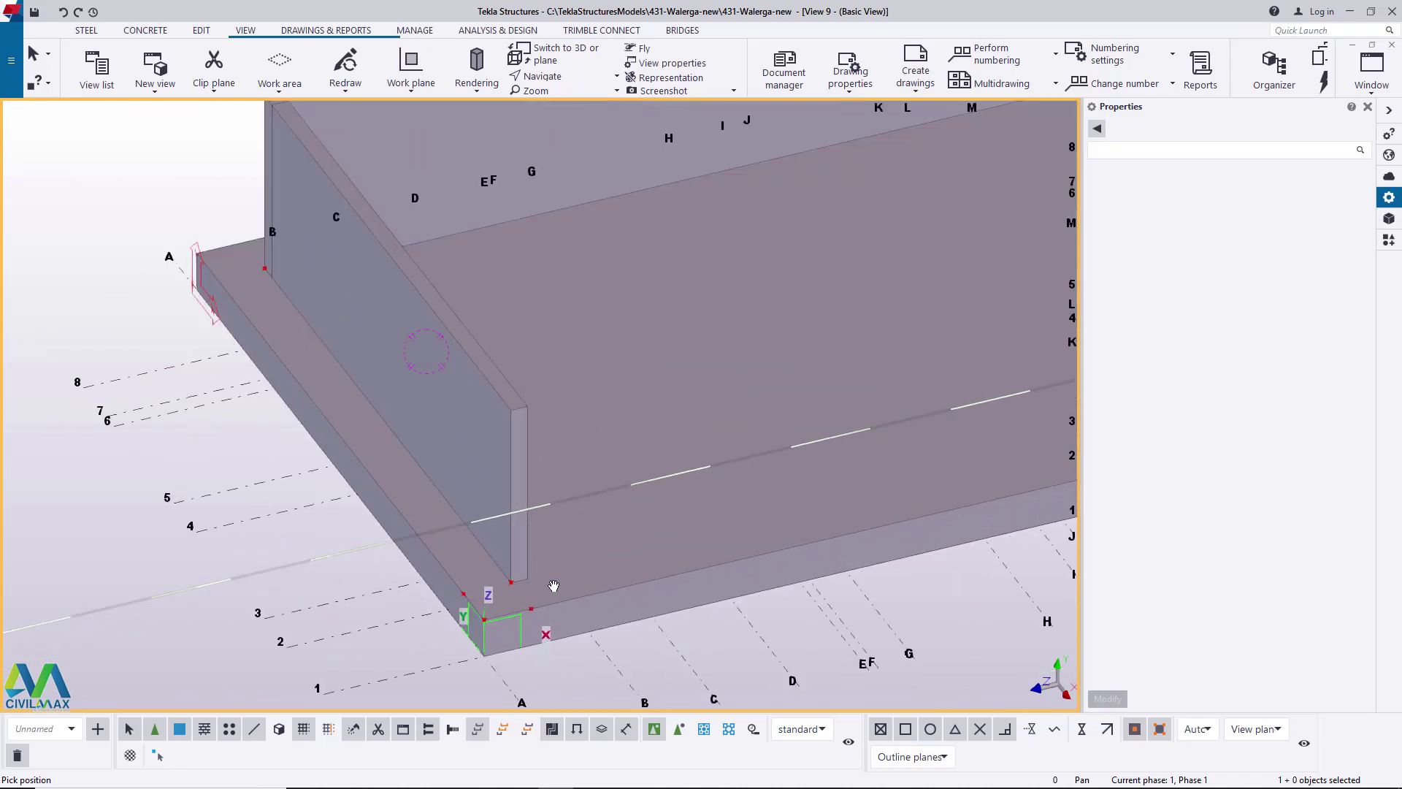
pyautogui.rightClick(604, 283)
pyautogui.click(636, 292)
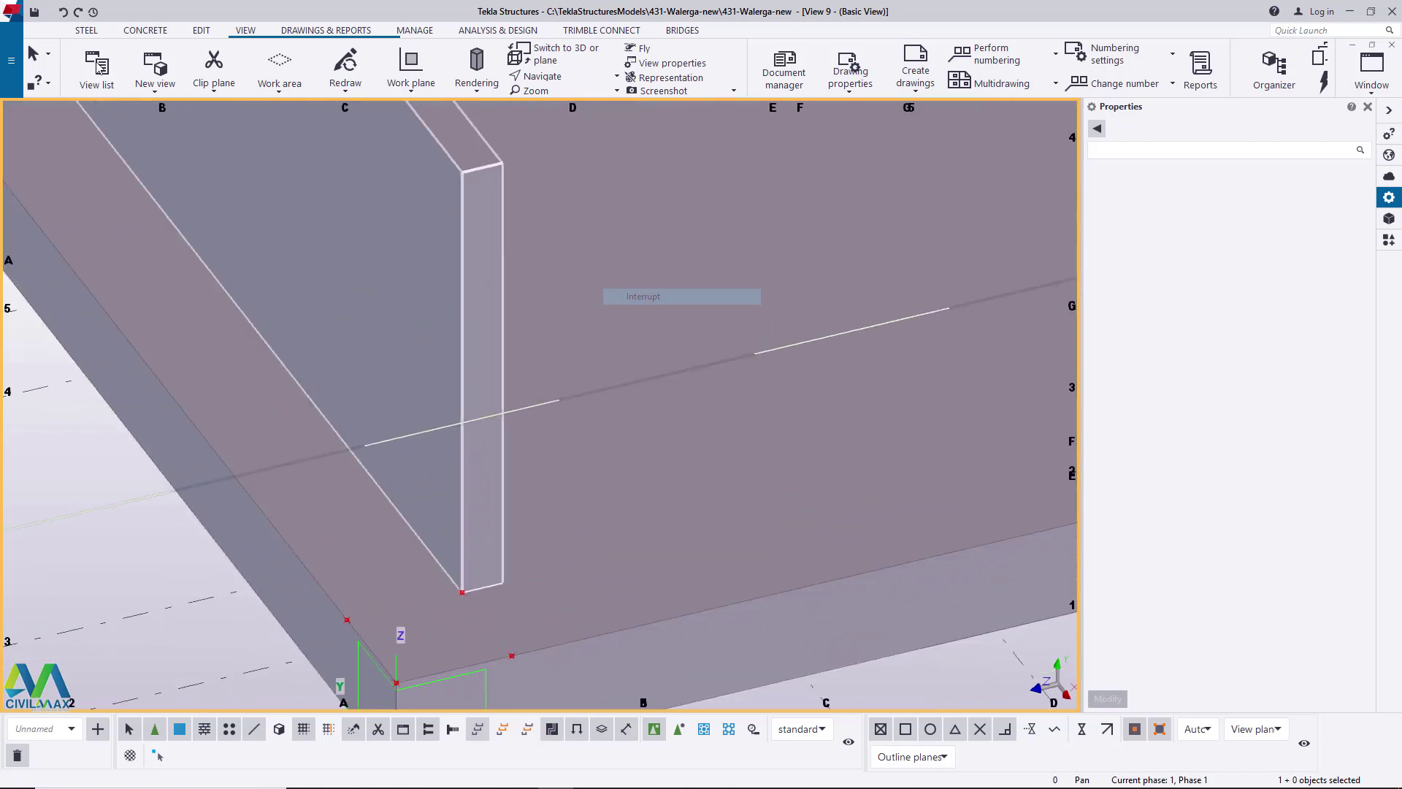
# - Add a concrete wall panel from the wall's end corner to the far slab corner
pyautogui.click(144, 31)
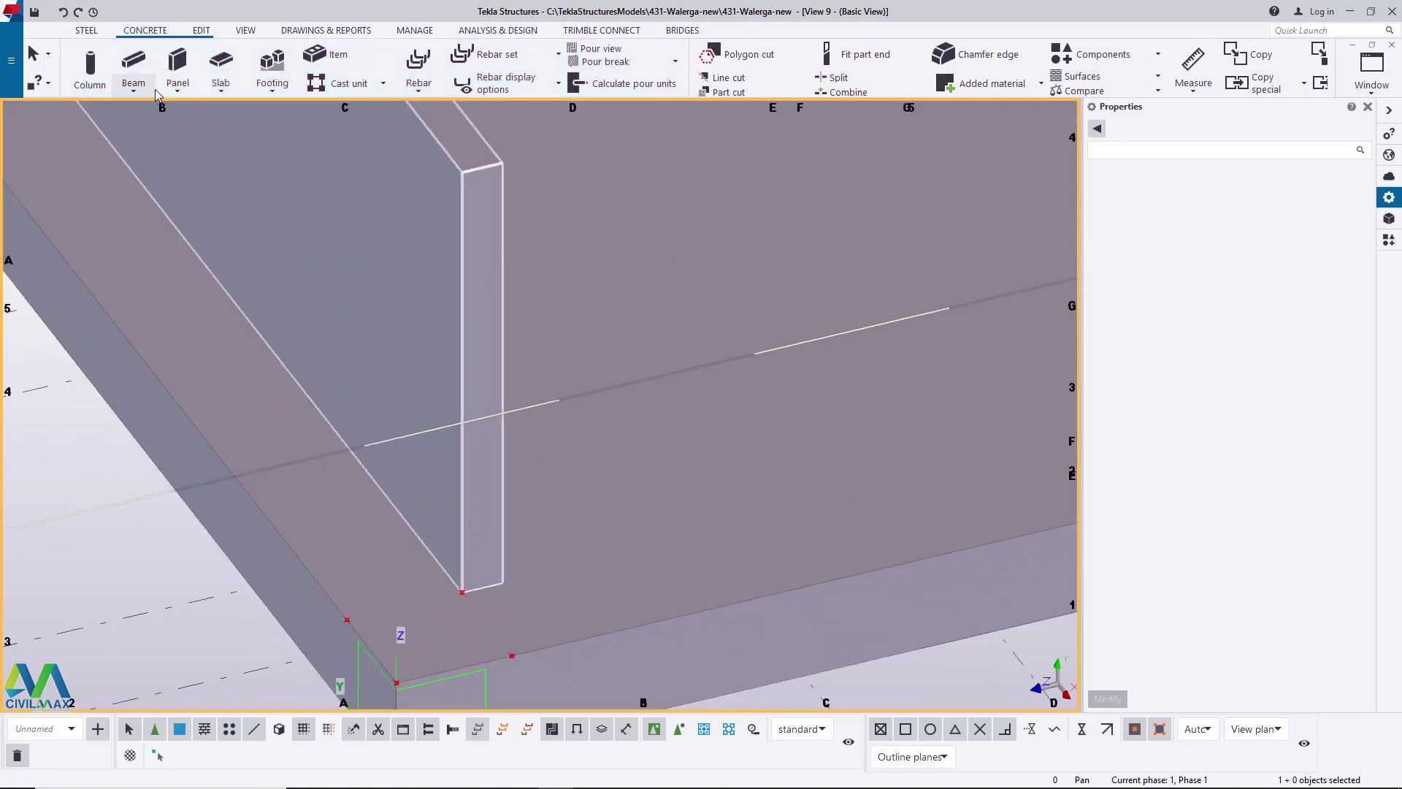
pyautogui.click(181, 93)
pyautogui.click(188, 111)
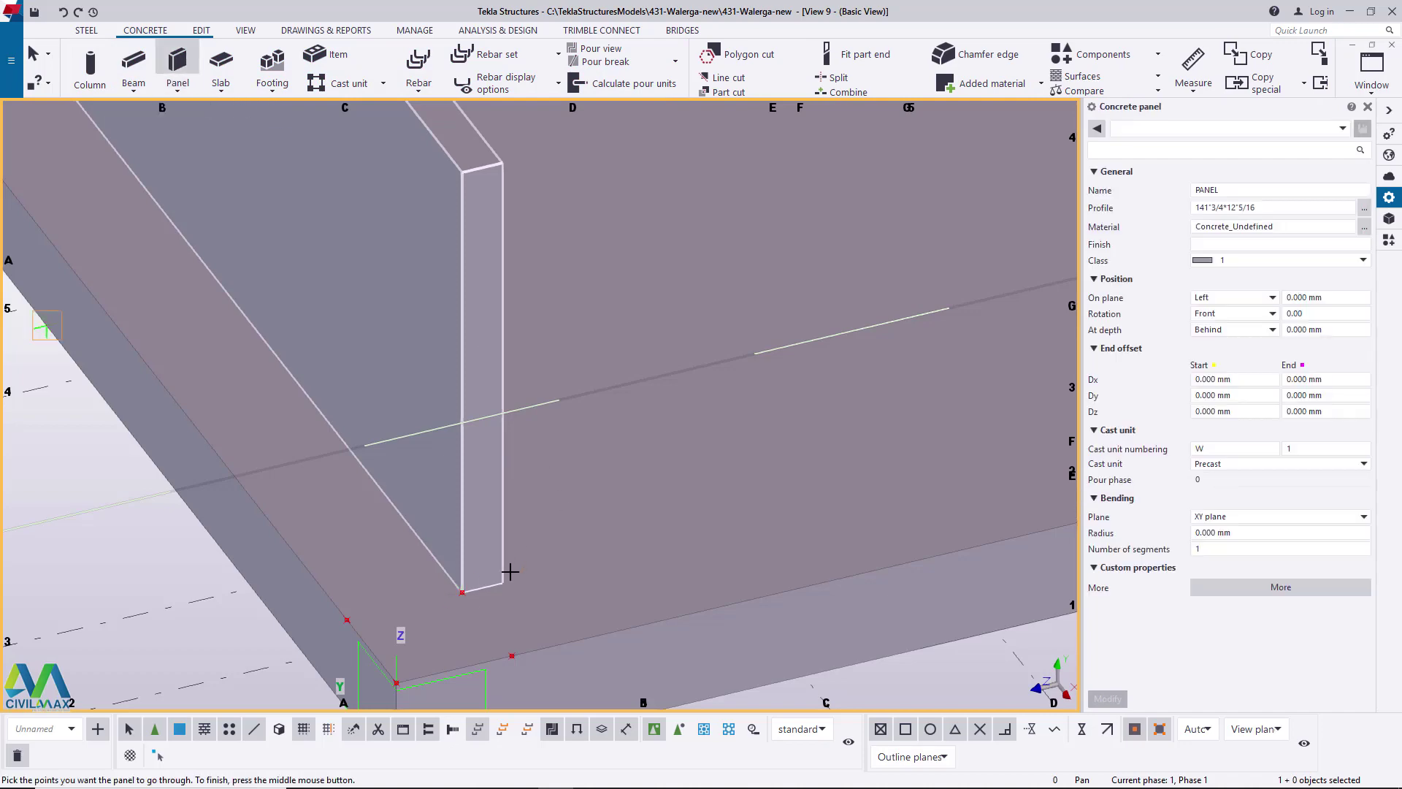
pyautogui.scroll(3, 453, 596)
pyautogui.click(457, 572)
pyautogui.scroll(-5, 422, 567)
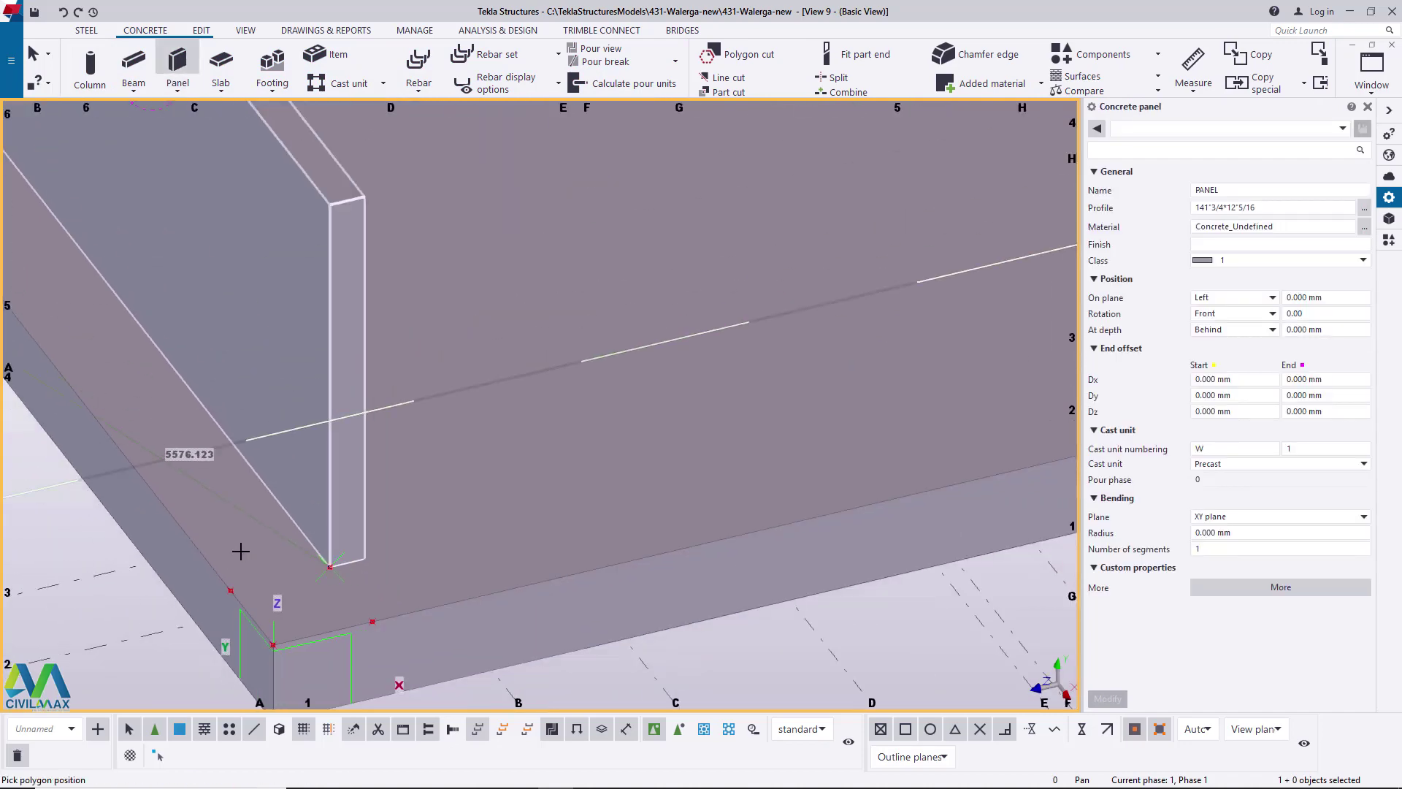
pyautogui.scroll(-2, 244, 546)
pyautogui.scroll(6, 820, 410)
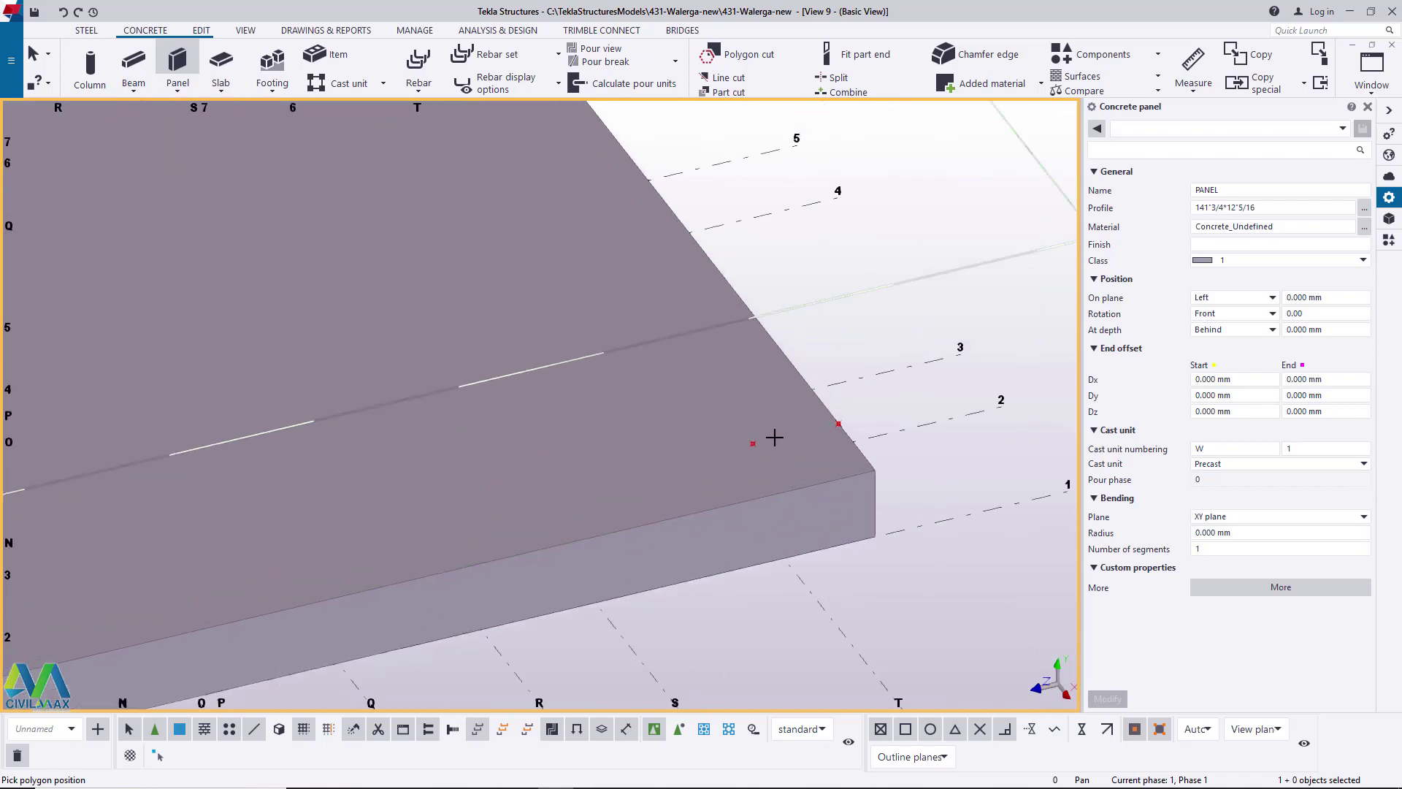
pyautogui.click(753, 443)
pyautogui.middleClick(753, 444)
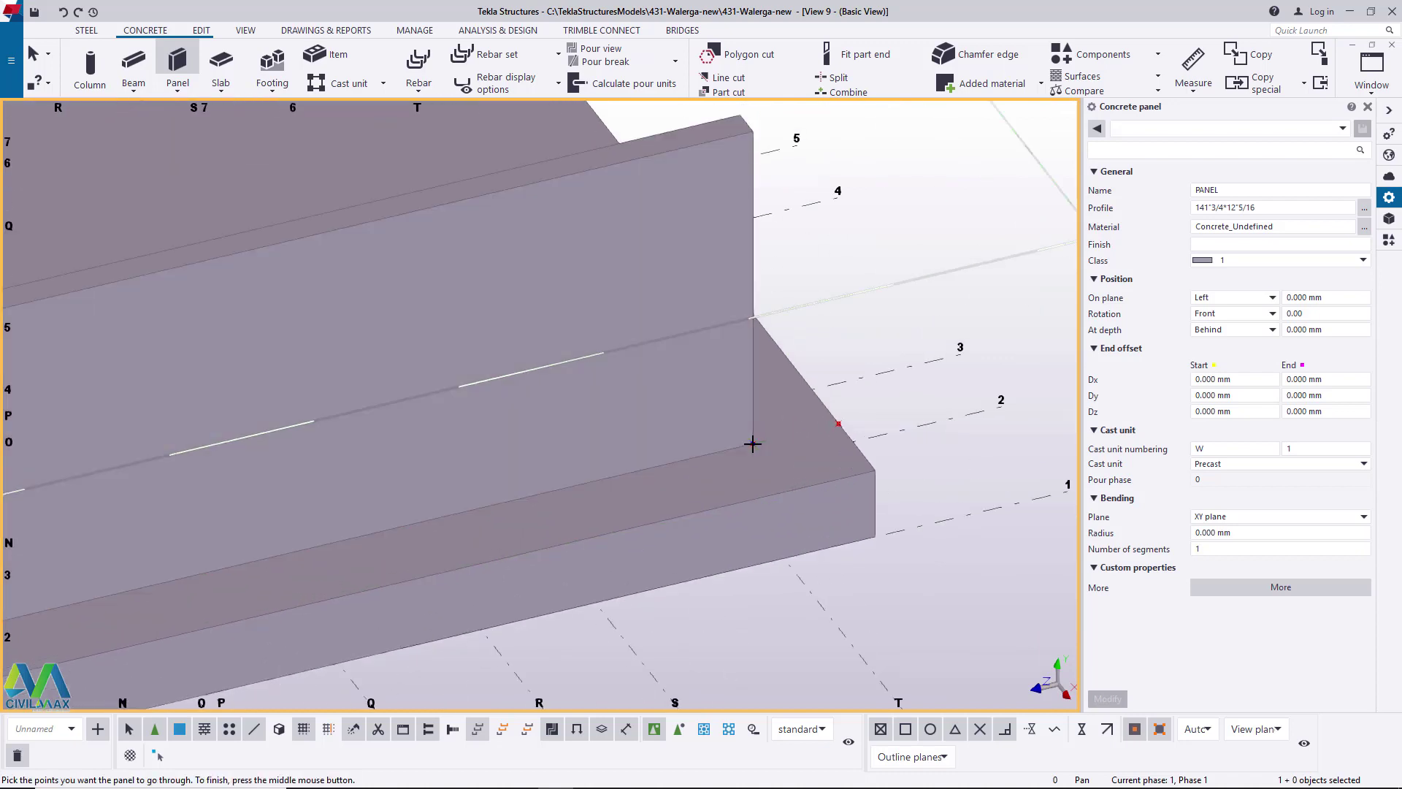
pyautogui.rightClick(804, 275)
pyautogui.click(840, 287)
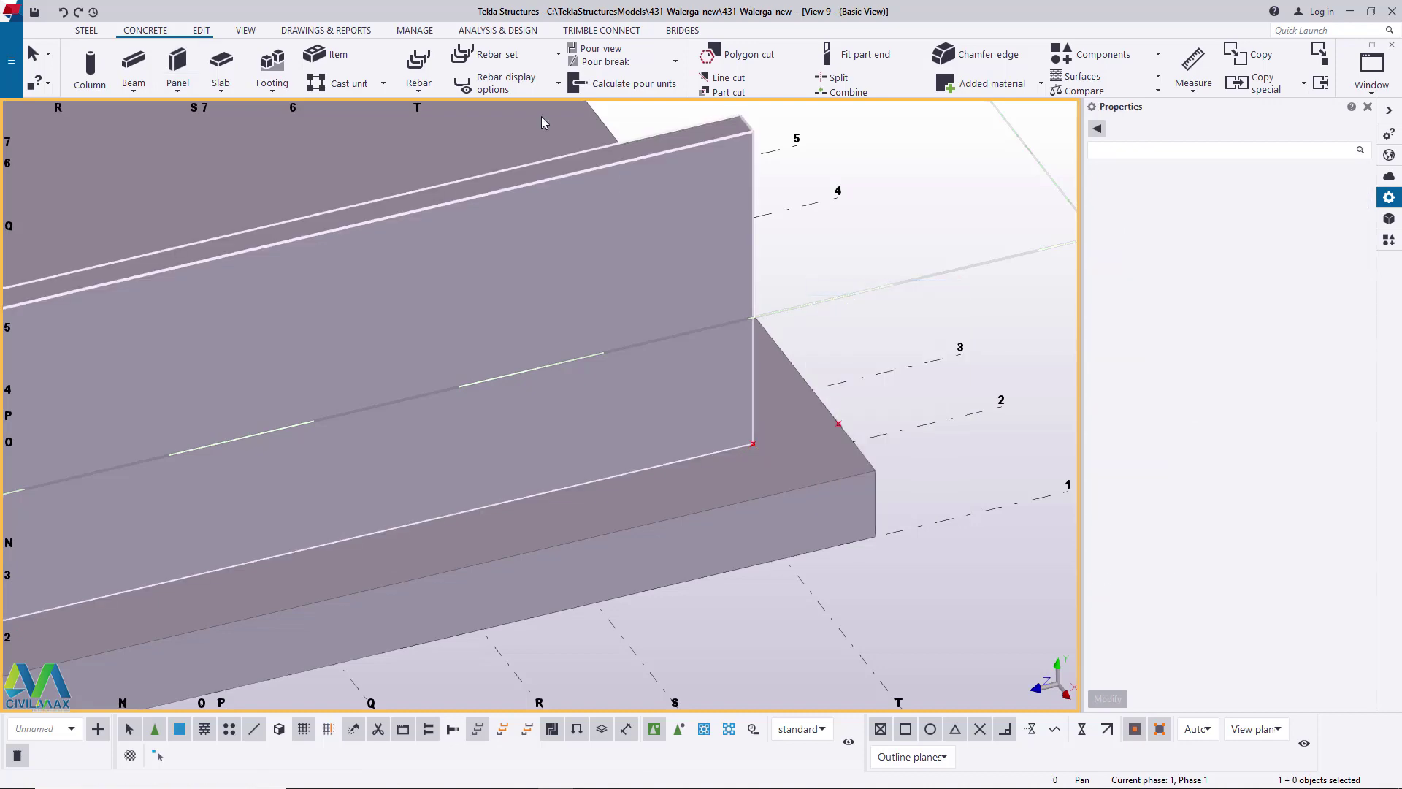
# - Rotate the view around a picked point to inspect the new wall
pyautogui.click(246, 30)
pyautogui.click(565, 79)
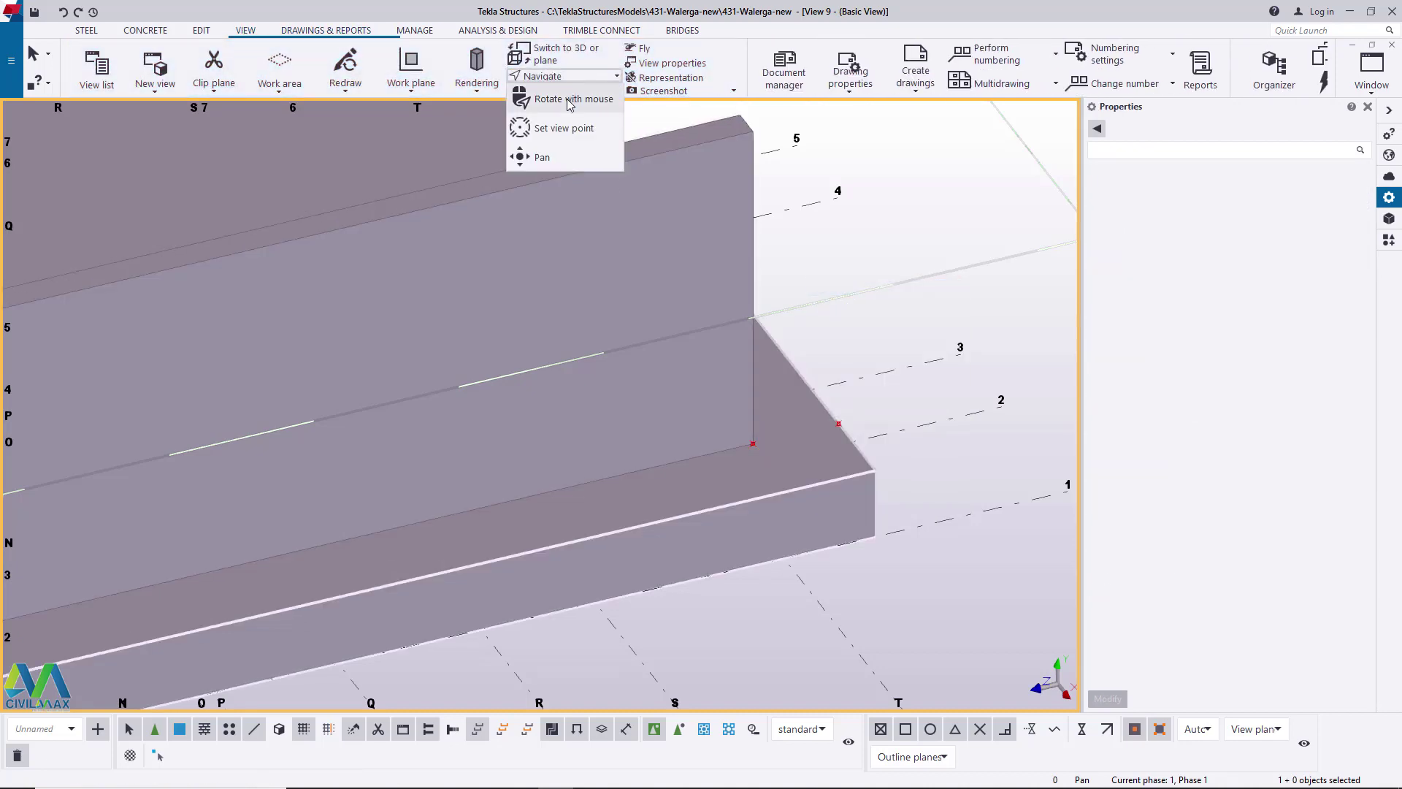
pyautogui.click(544, 125)
pyautogui.keyDown('ctrl'); pyautogui.moveTo(754, 411); pyautogui.dragTo(637, 387, button='middle'); pyautogui.keyUp('ctrl')
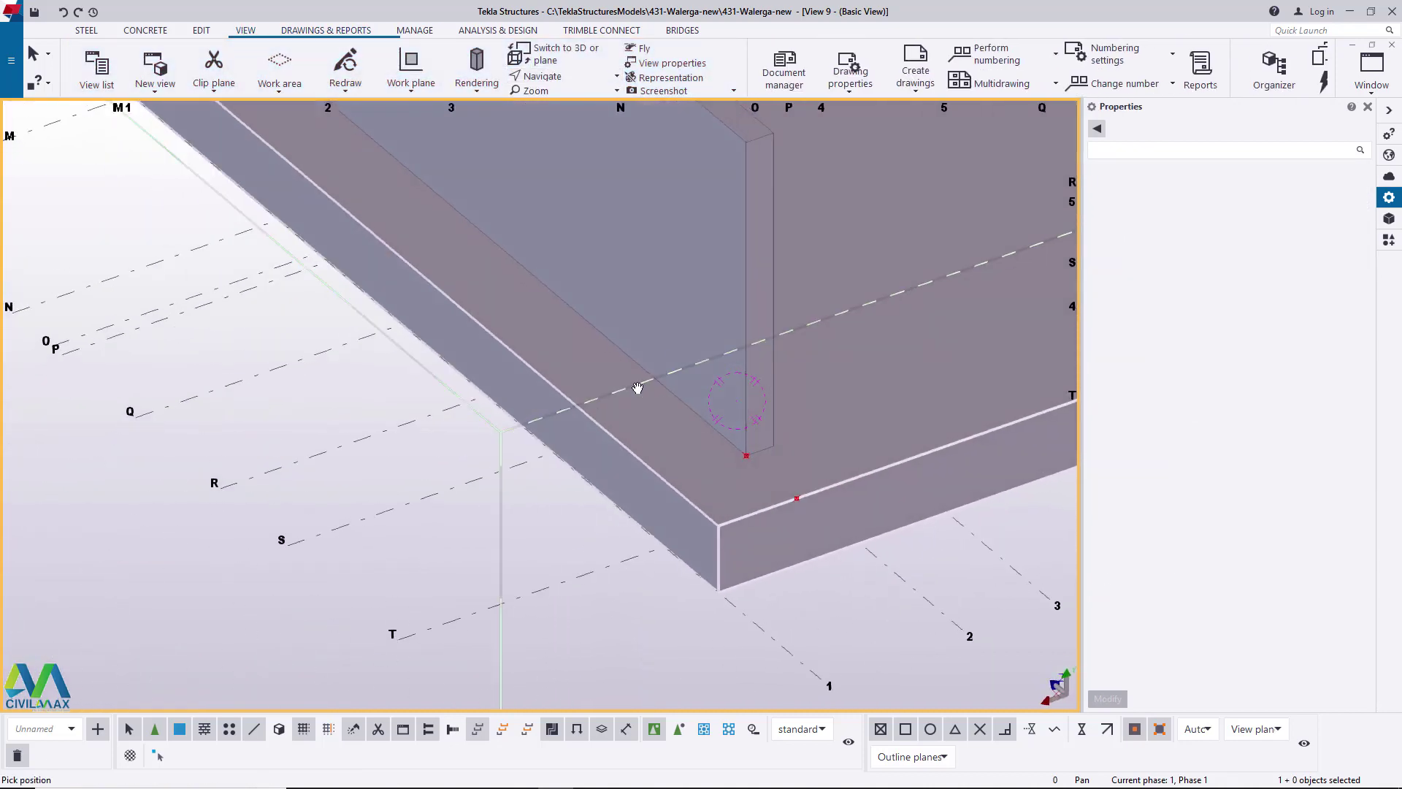
pyautogui.rightClick(671, 358)
pyautogui.click(712, 370)
pyautogui.scroll(2, 146, 51)
pyautogui.click(178, 90)
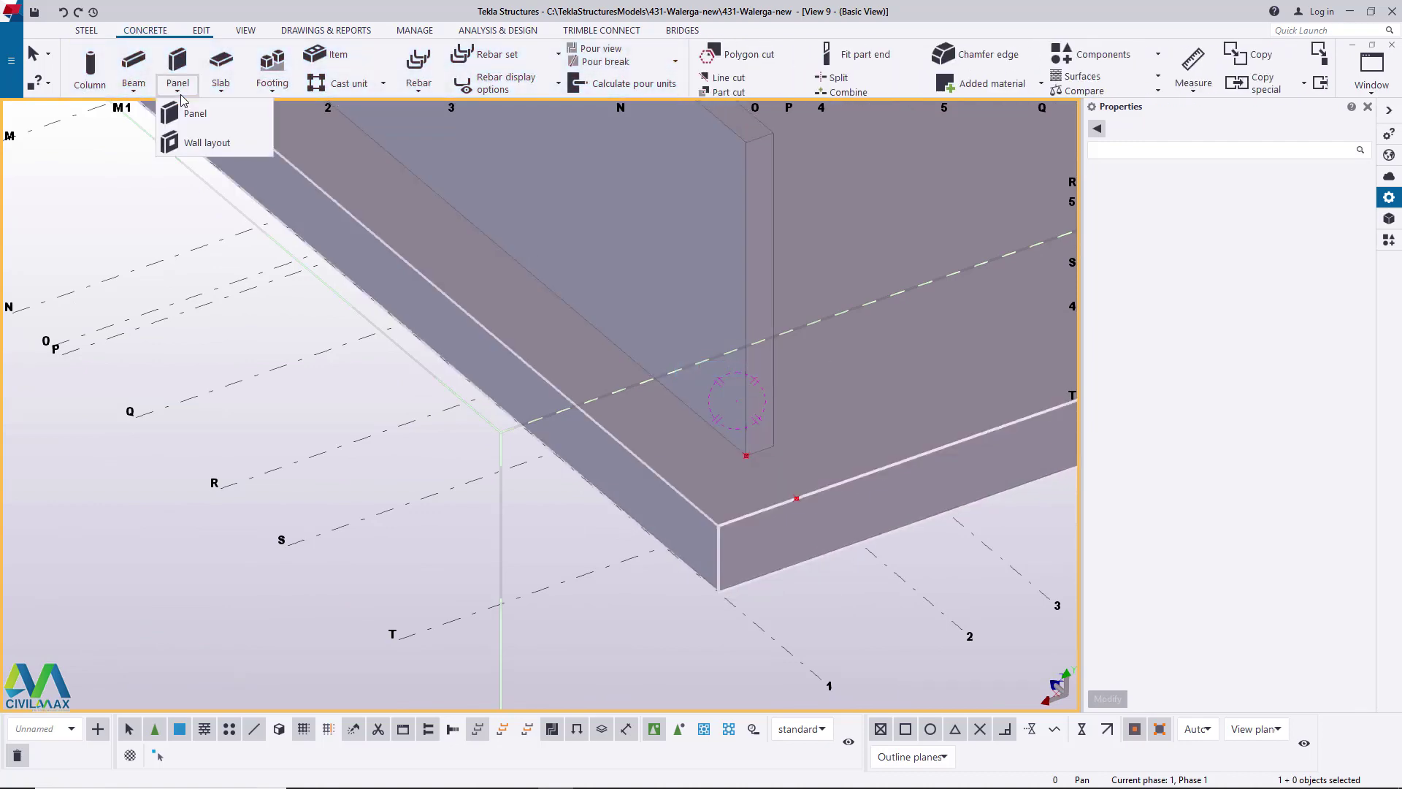
# - Place a wall panel between two slab corners toward grid T, expanding the view depth
pyautogui.click(188, 109)
pyautogui.scroll(3, 760, 449)
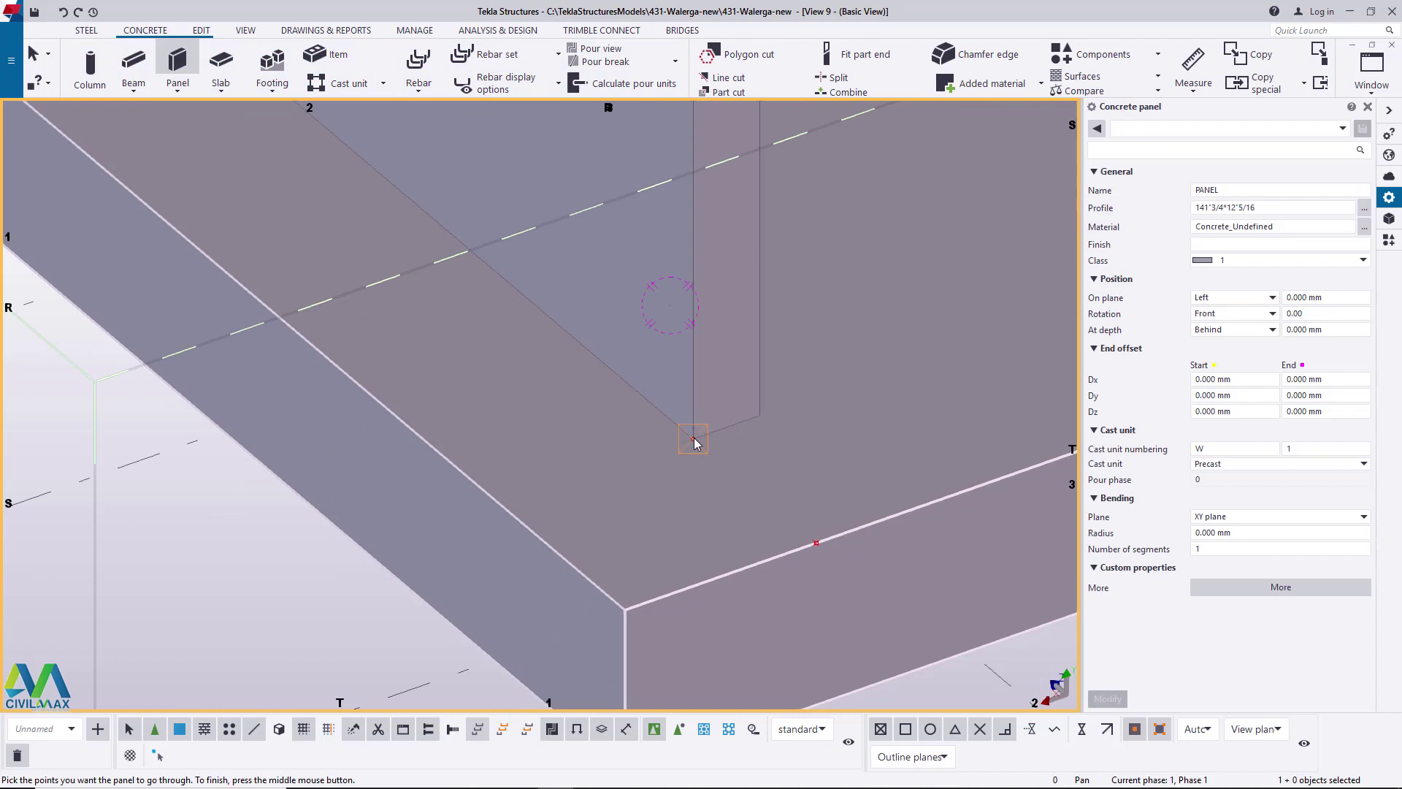
pyautogui.click(693, 439)
pyautogui.scroll(-3, 313, 489)
pyautogui.scroll(3, 805, 329)
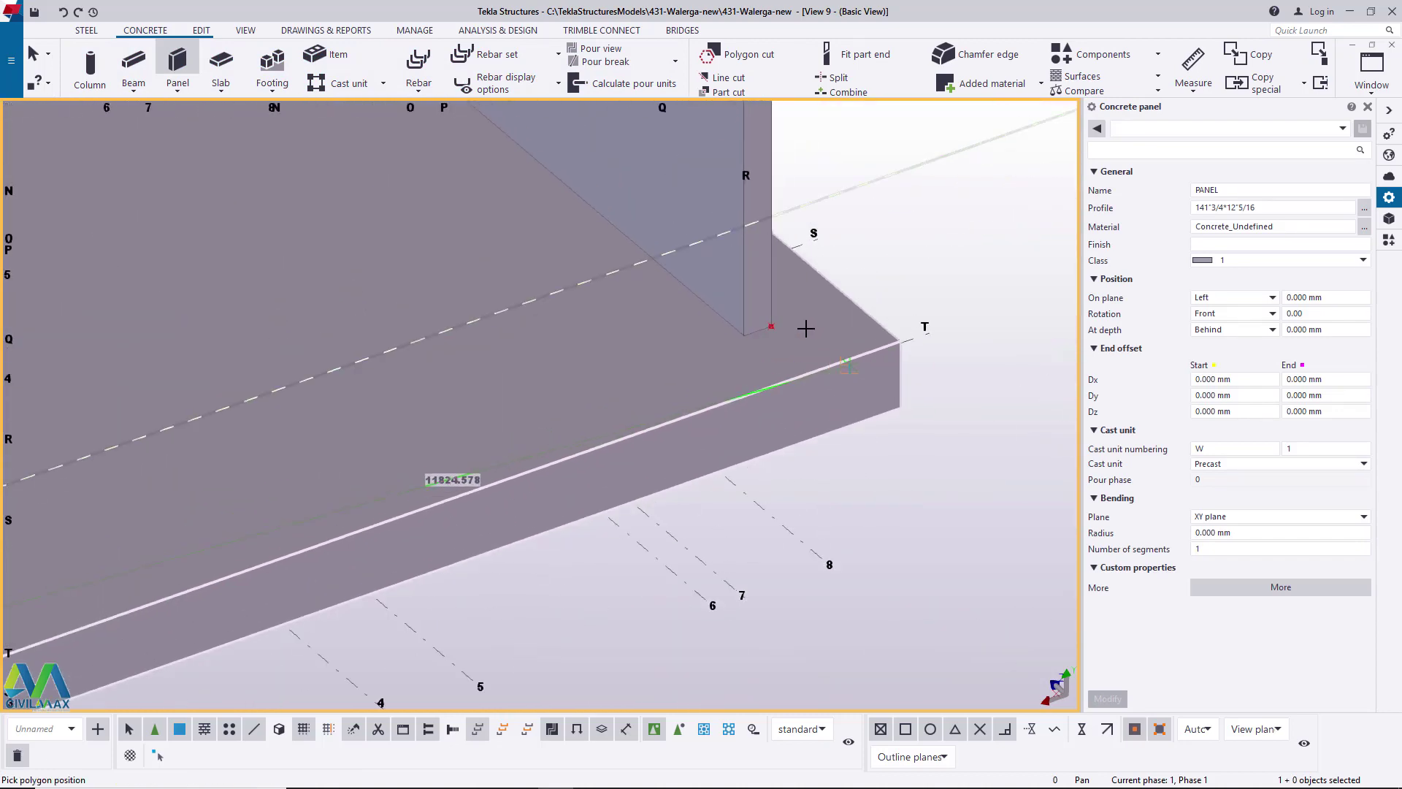
pyautogui.scroll(2, 788, 324)
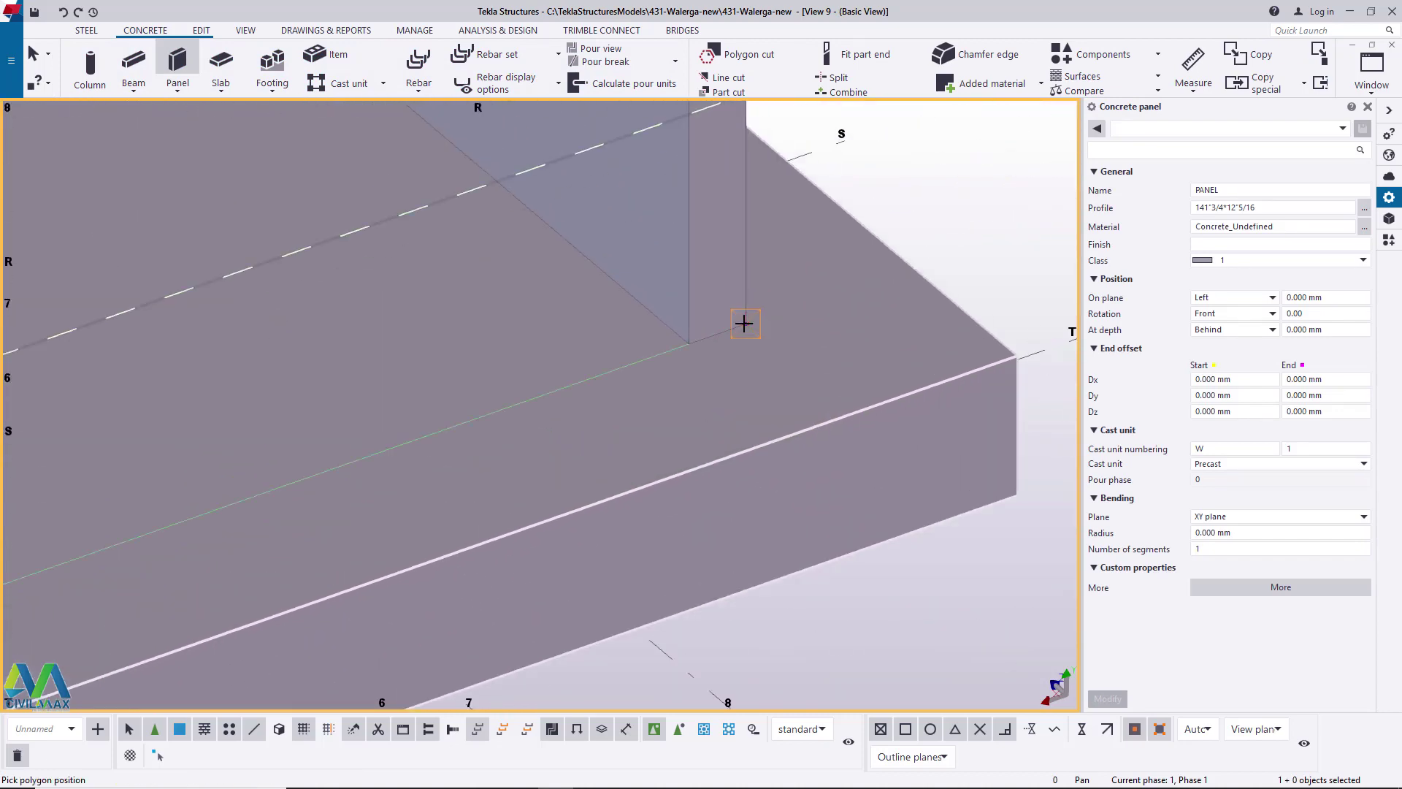
pyautogui.click(744, 322)
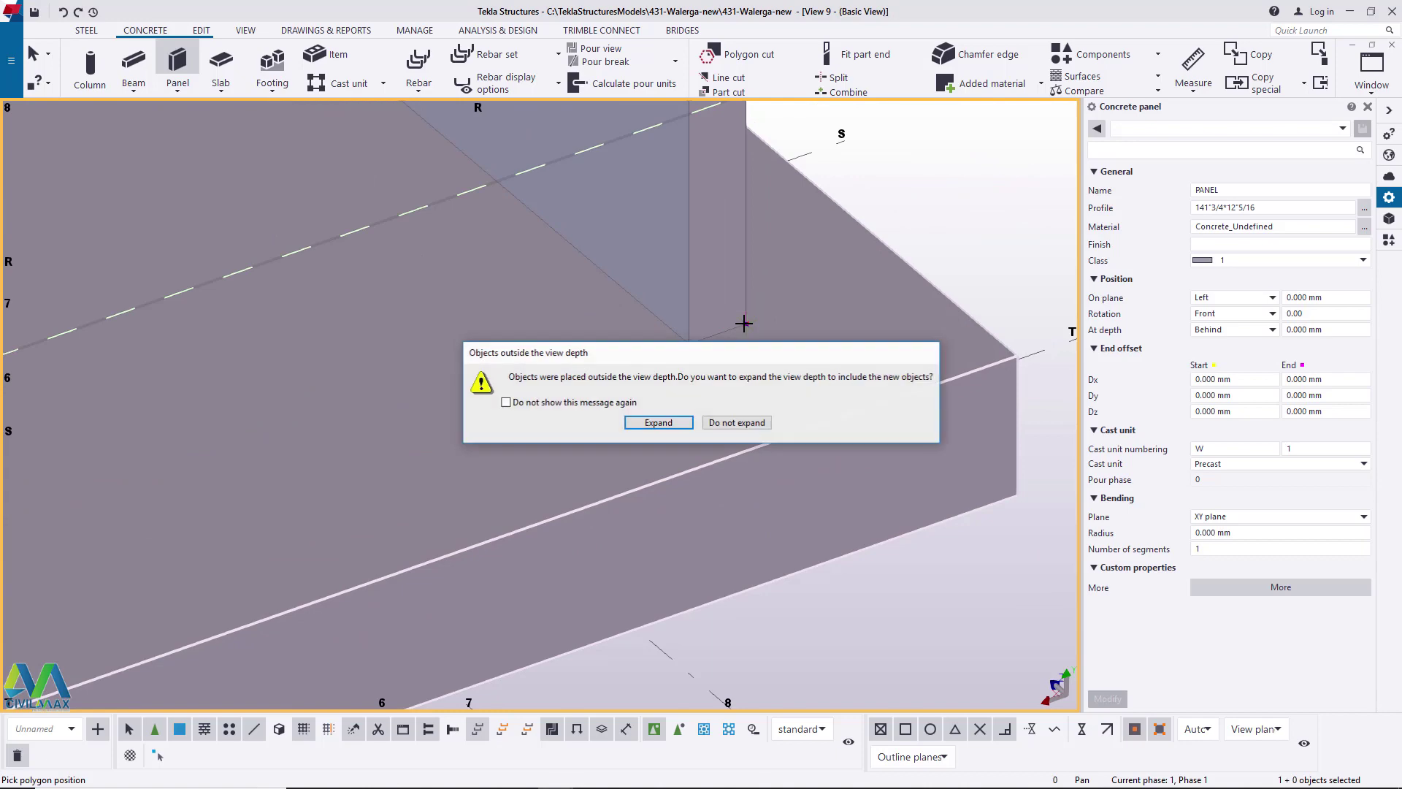
pyautogui.click(661, 419)
pyautogui.scroll(5, 676, 563)
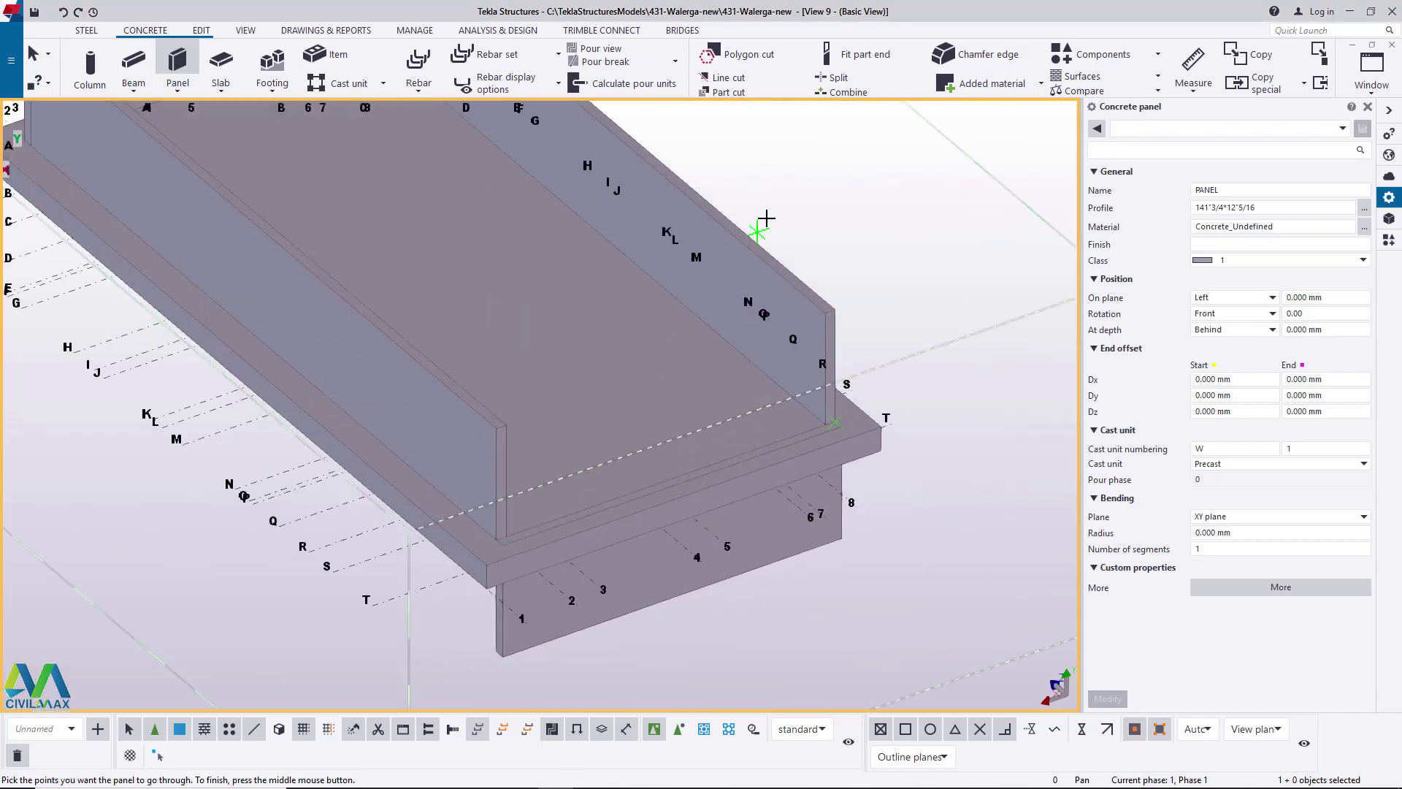
pyautogui.rightClick(789, 199)
pyautogui.click(830, 209)
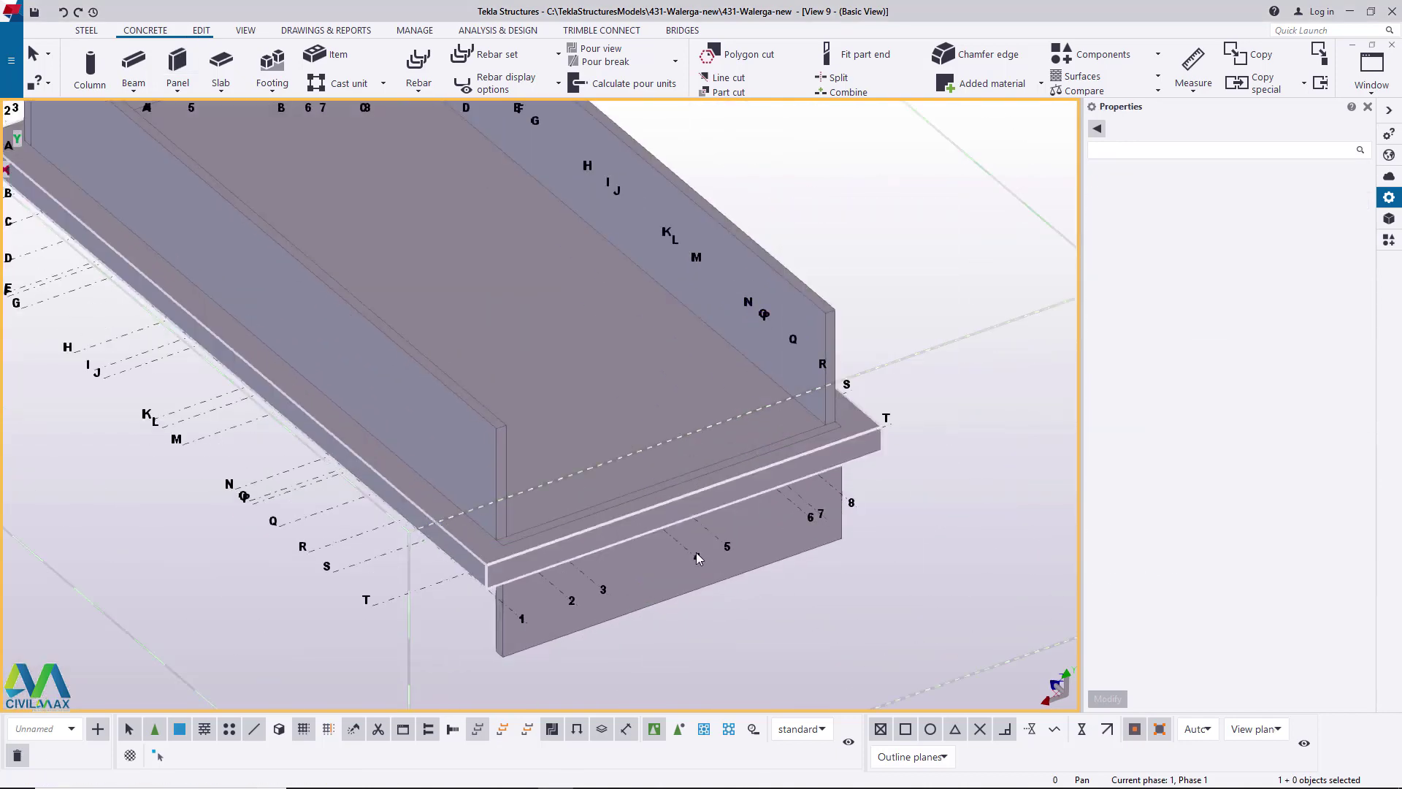
# - Change the new wall panel's On plane position from Left to Right and apply it
pyautogui.scroll(3, 657, 584)
pyautogui.click(655, 564)
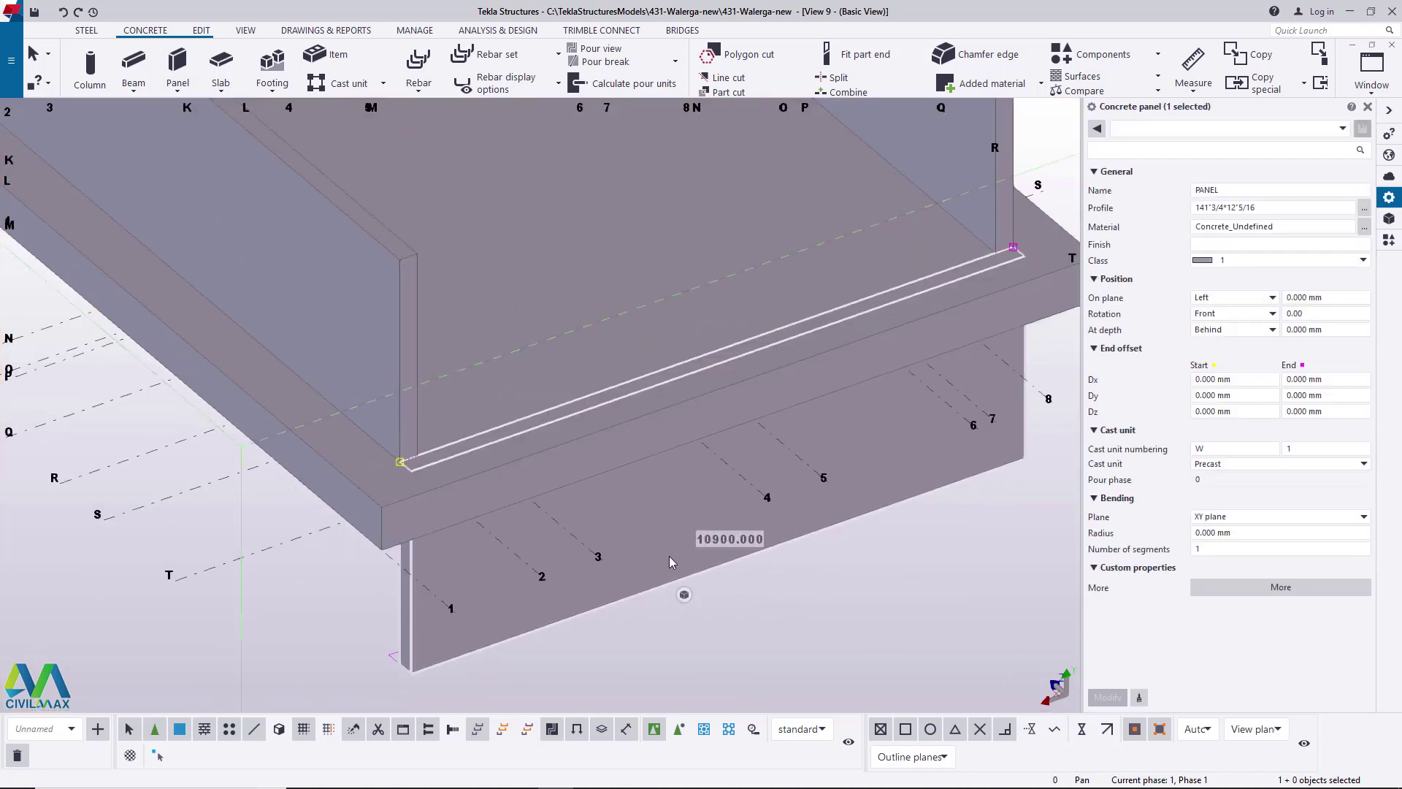
pyautogui.click(1271, 298)
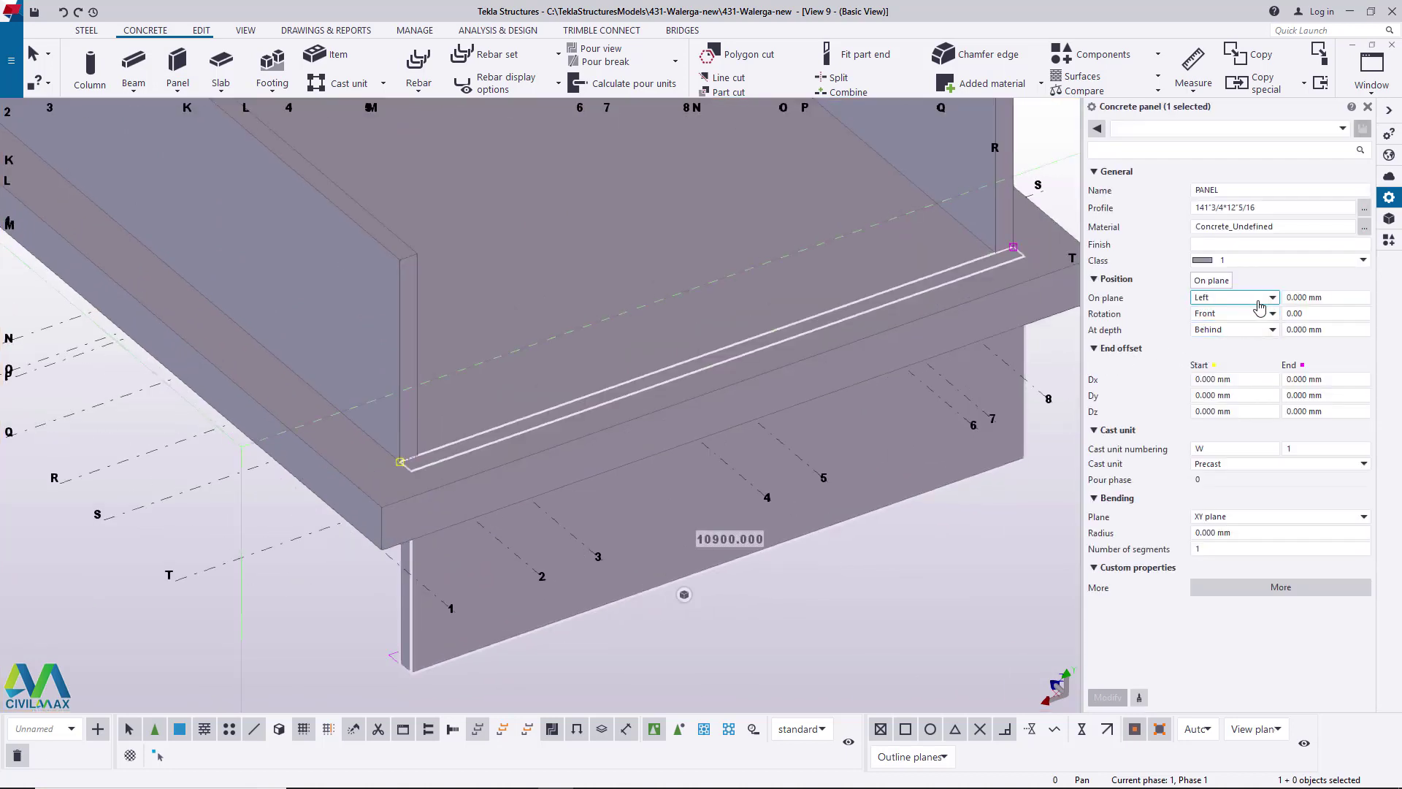
pyautogui.click(1267, 302)
pyautogui.click(1266, 302)
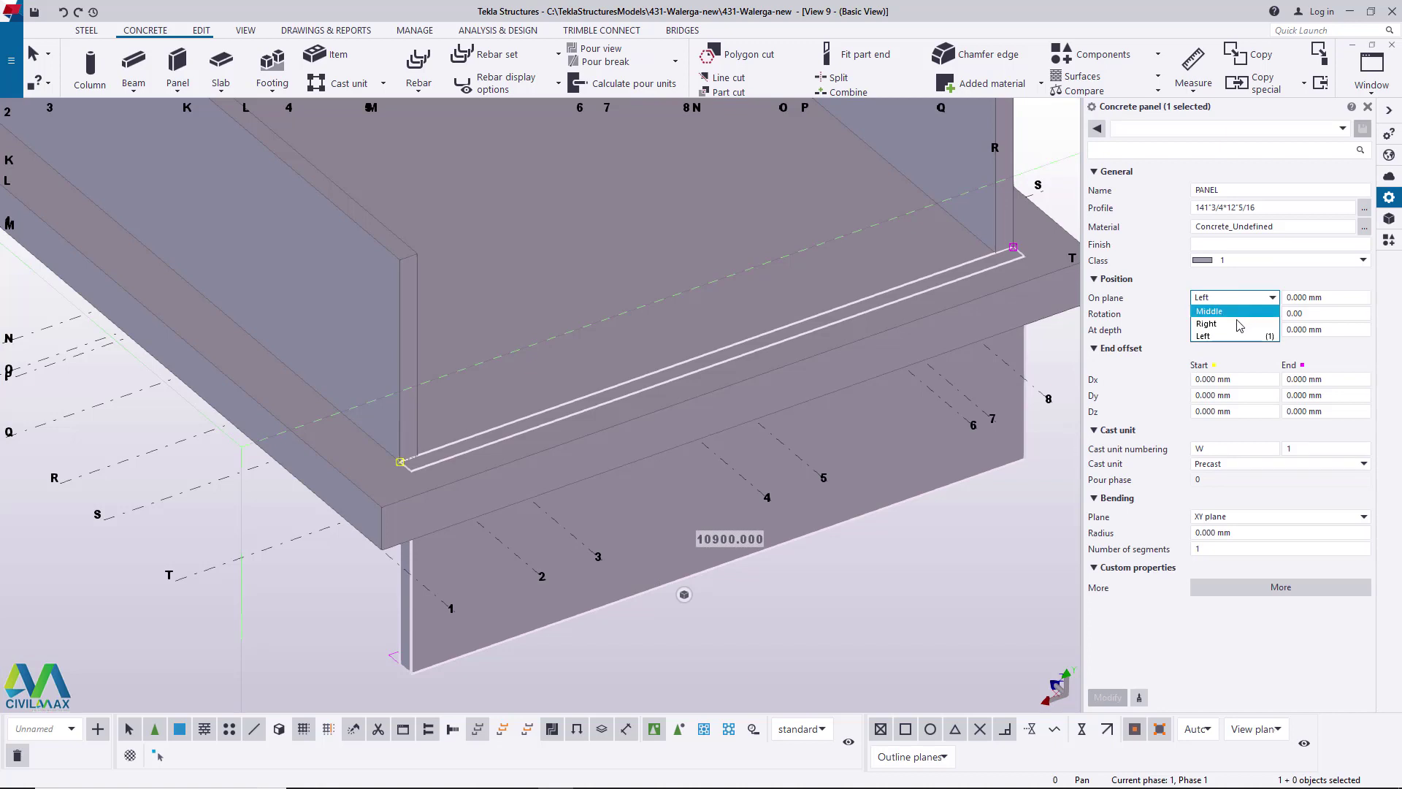
pyautogui.click(1227, 332)
pyautogui.click(1106, 698)
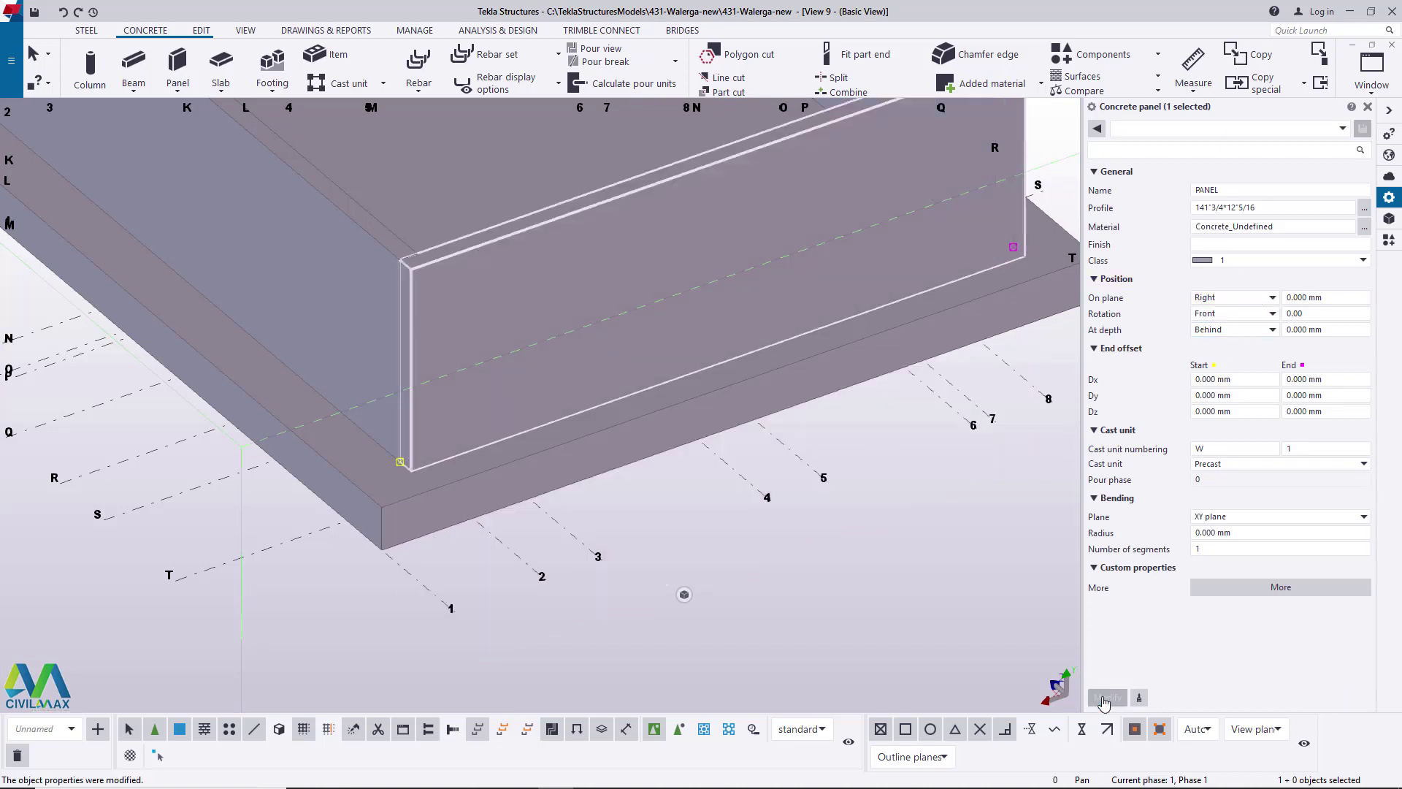
pyautogui.click(945, 490)
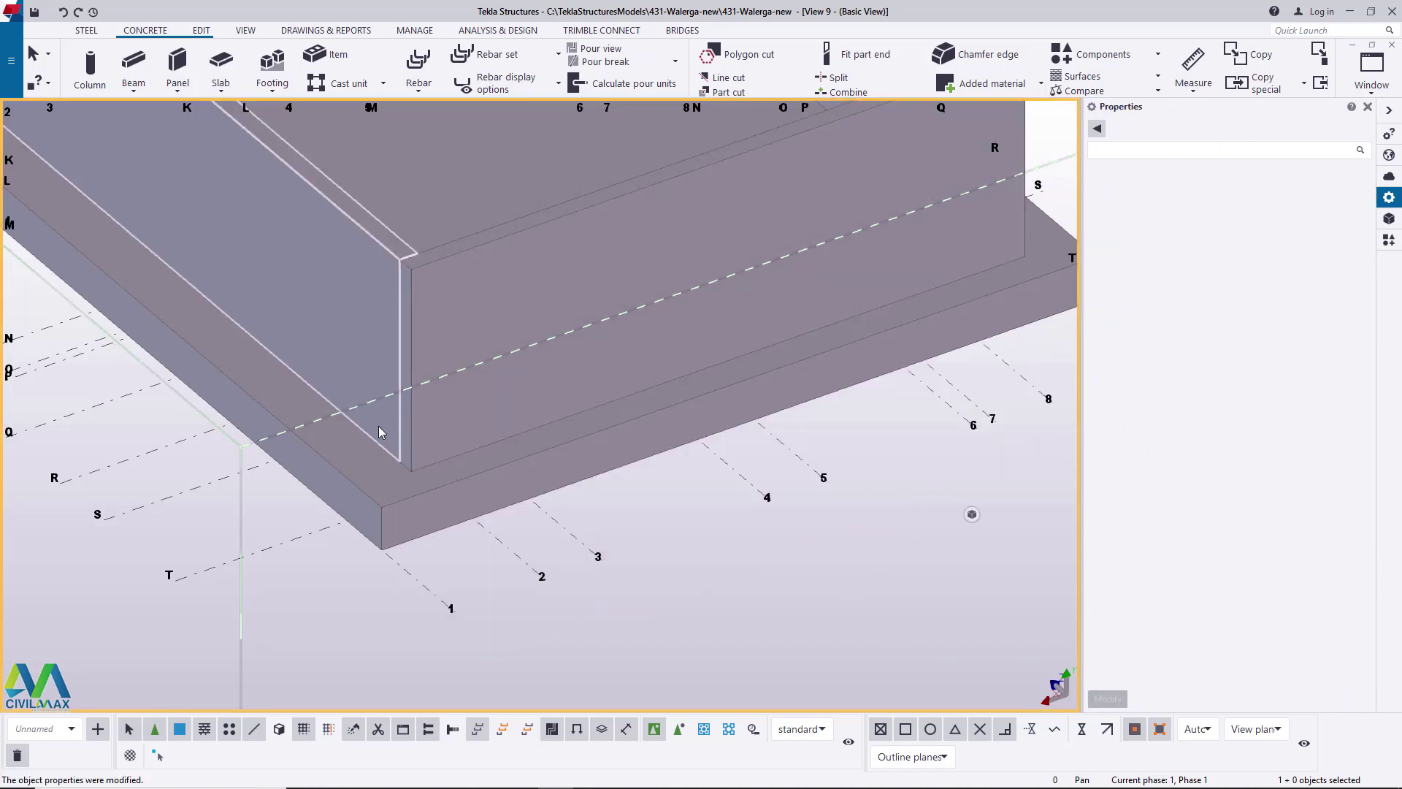
# - Reselect the wall panel and bring up its context menu
pyautogui.scroll(2, 444, 418)
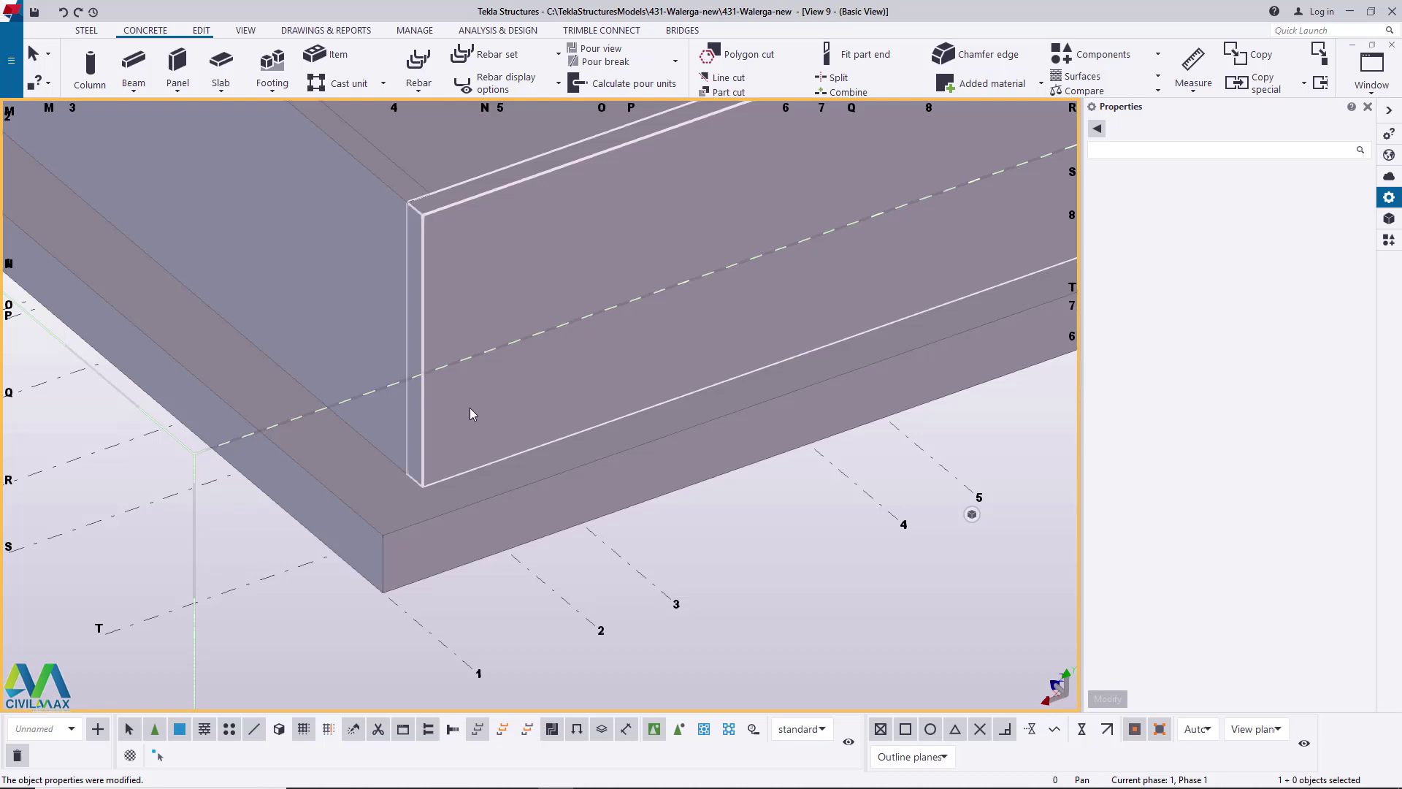
pyautogui.click(470, 408)
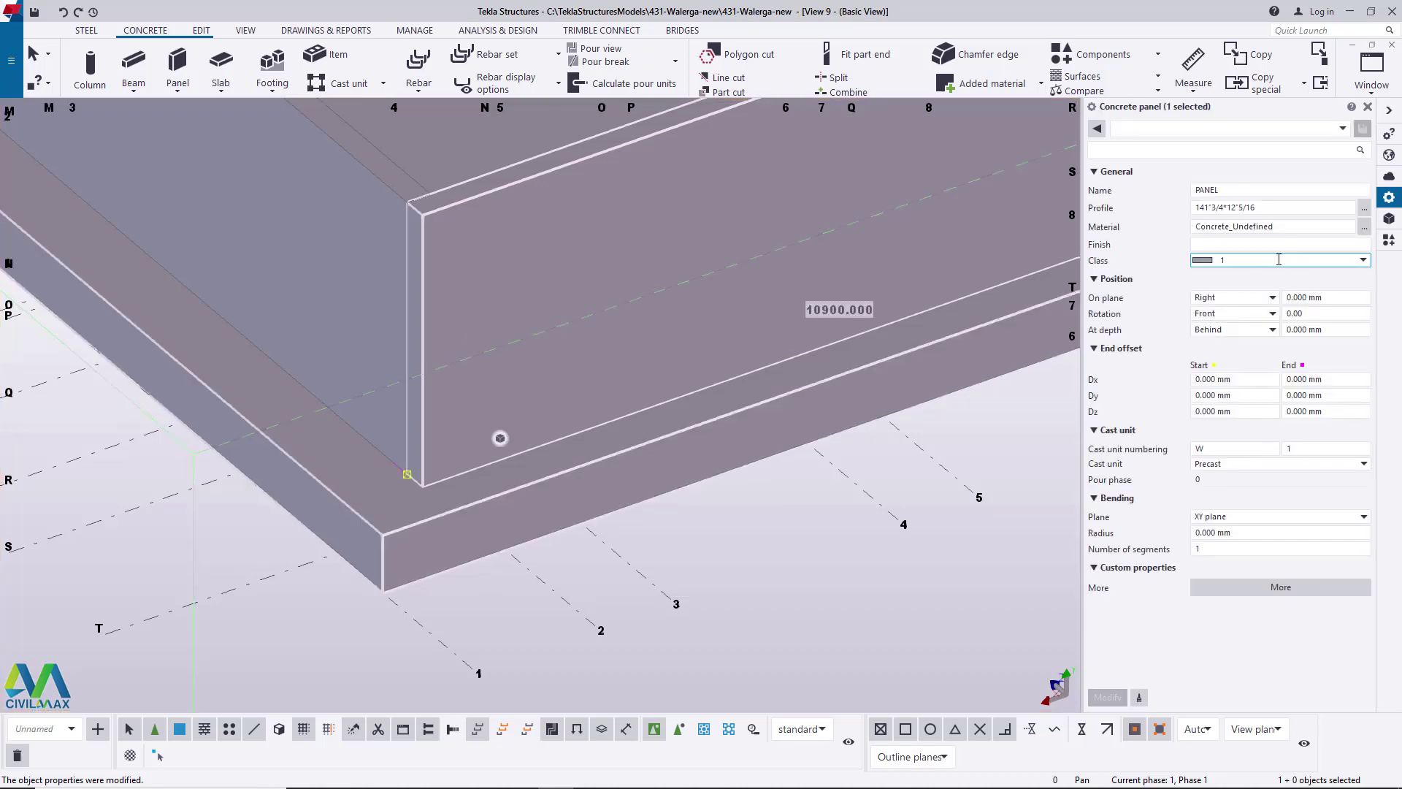
pyautogui.scroll(2, 413, 475)
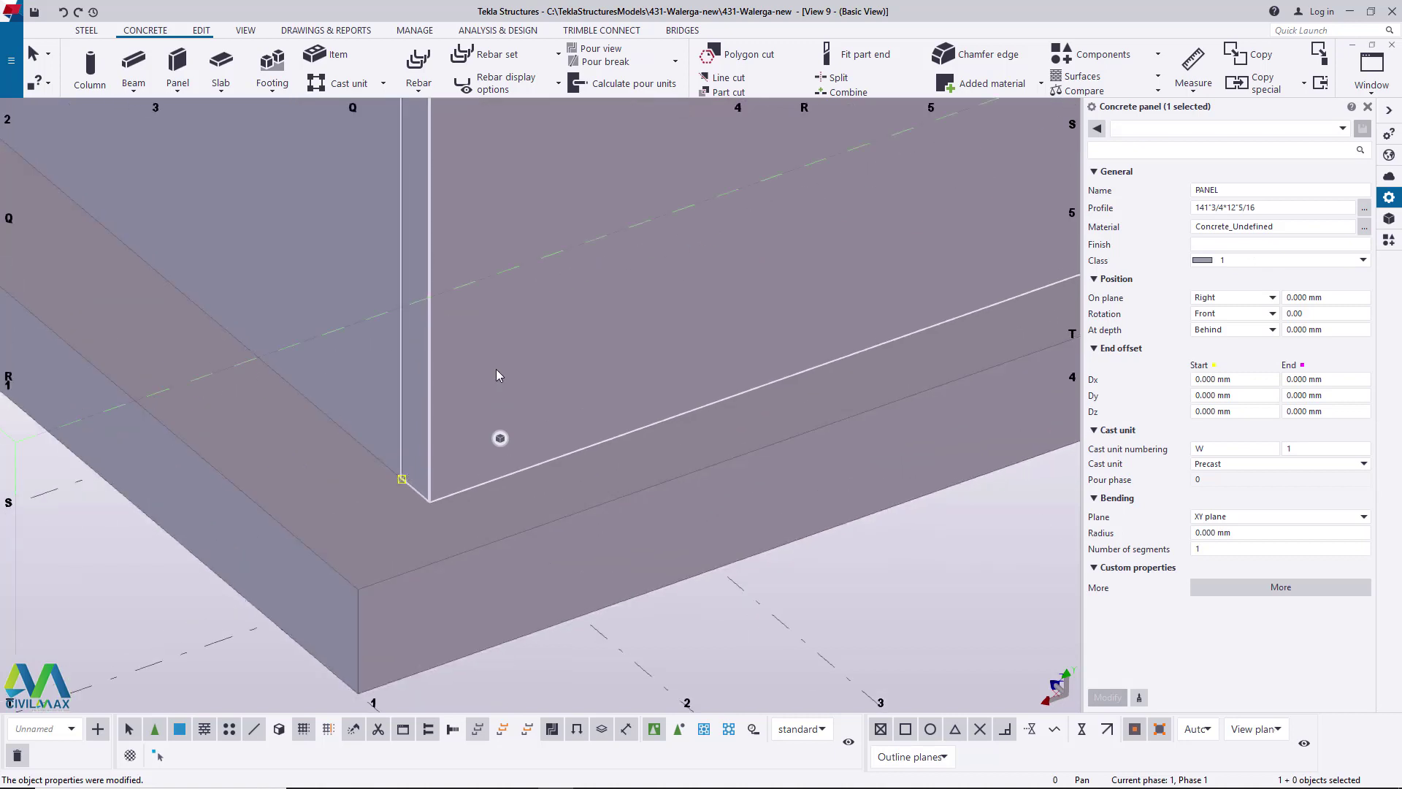
pyautogui.rightClick(508, 353)
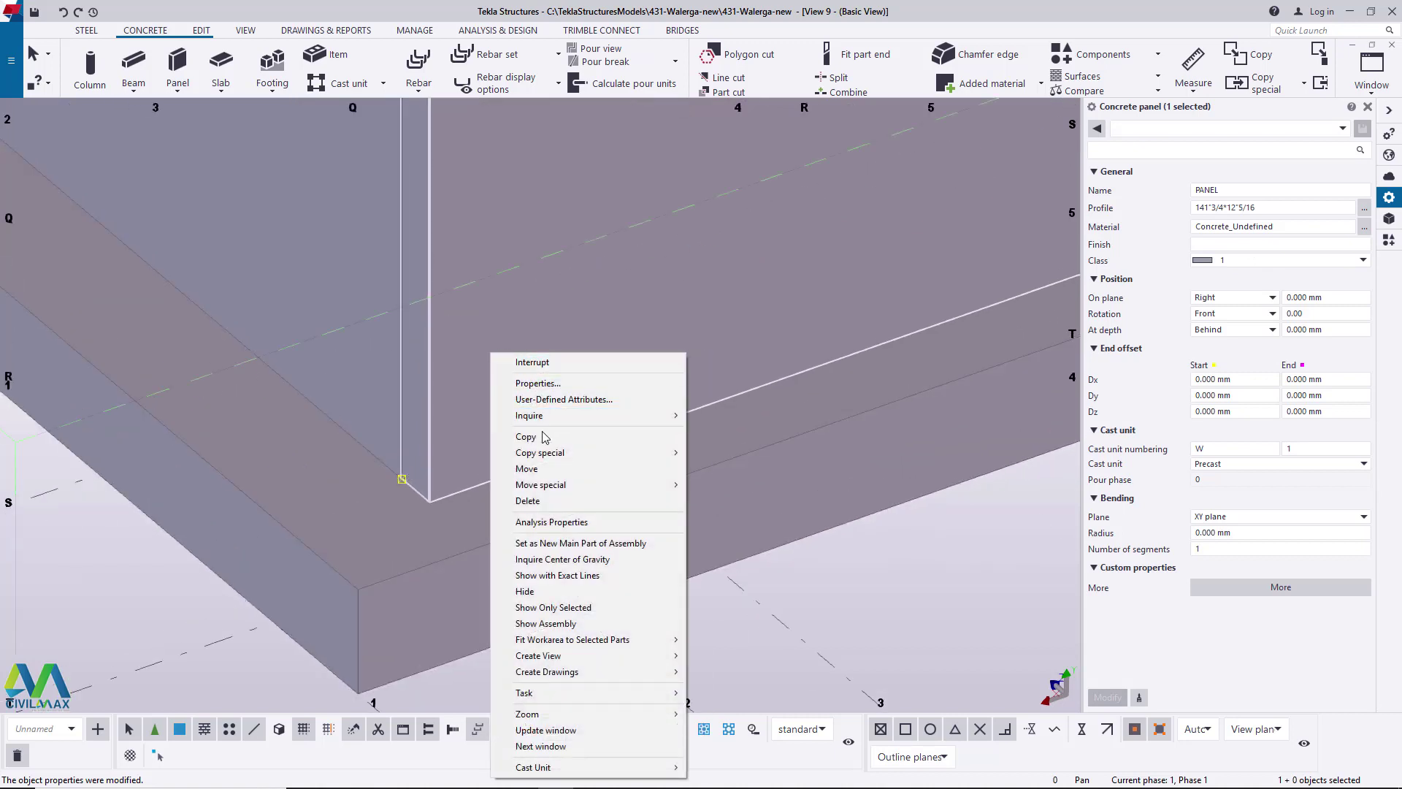
# - Move the wall panel from its corner to the first wall's corner so the ends meet flush
pyautogui.click(545, 467)
pyautogui.scroll(2, 432, 504)
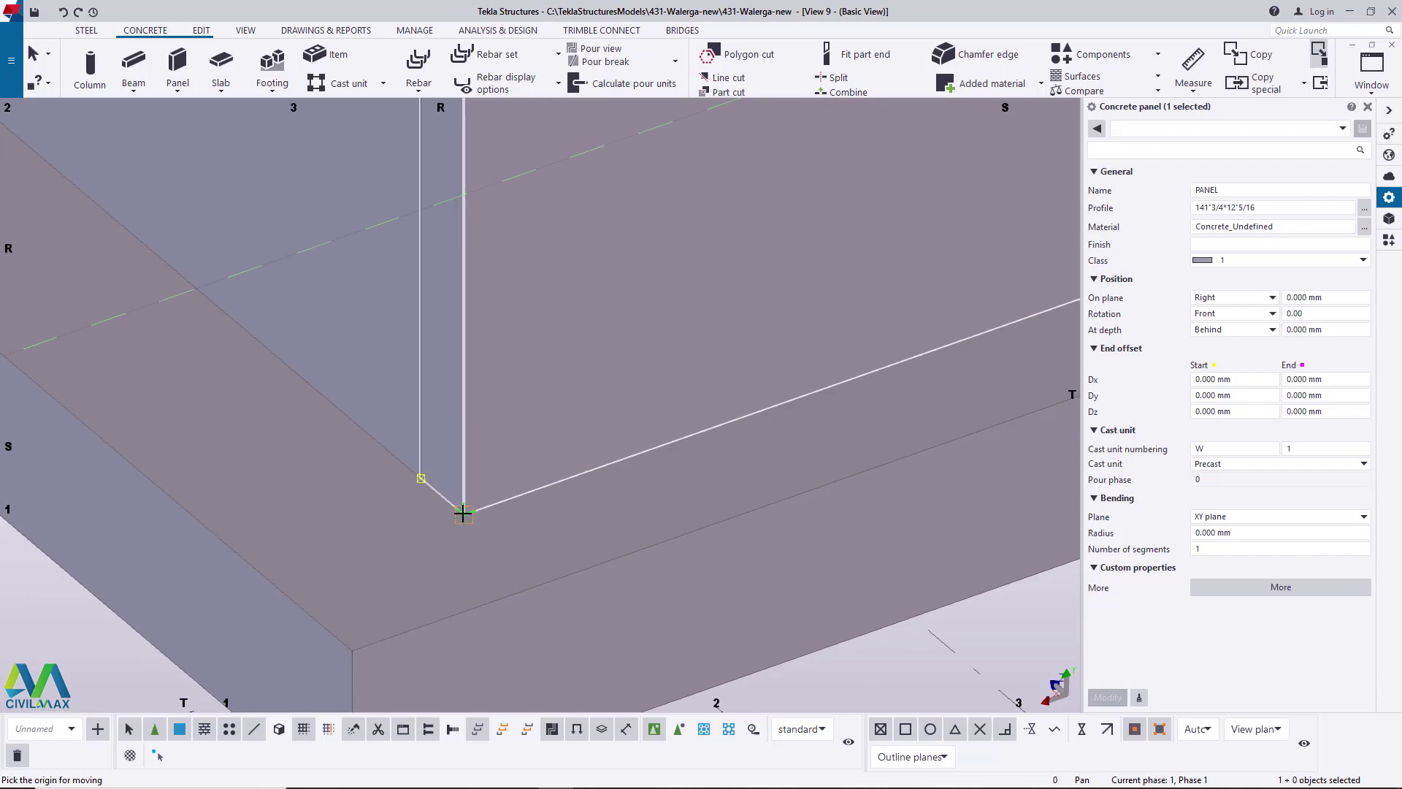
pyautogui.click(463, 514)
pyautogui.click(421, 479)
pyautogui.scroll(-5, 430, 539)
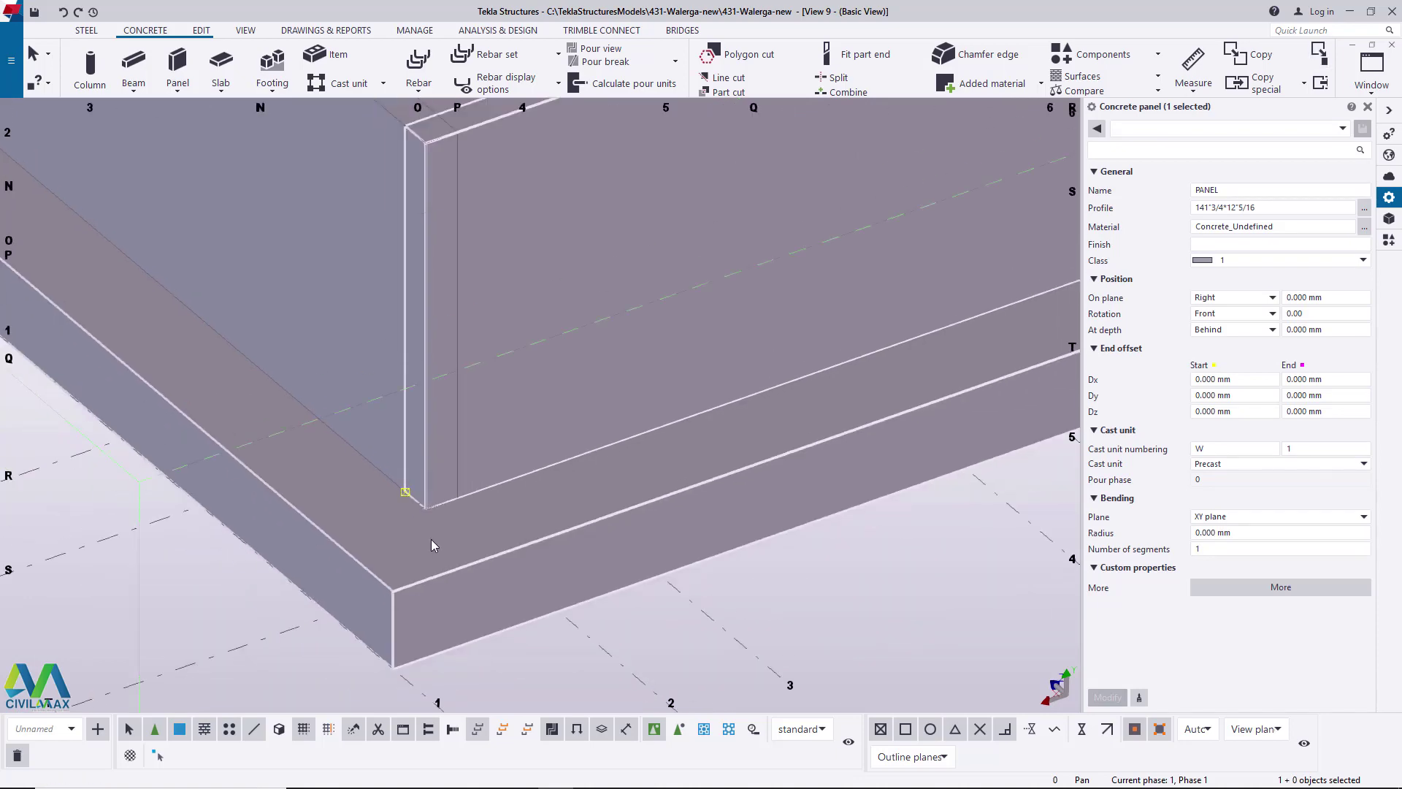
pyautogui.click(763, 283)
pyautogui.keyDown('ctrl'); pyautogui.moveTo(762, 284); pyautogui.dragTo(498, 253, button='middle'); pyautogui.keyUp('ctrl')
pyautogui.scroll(5, 509, 206)
pyautogui.scroll(2, 509, 206)
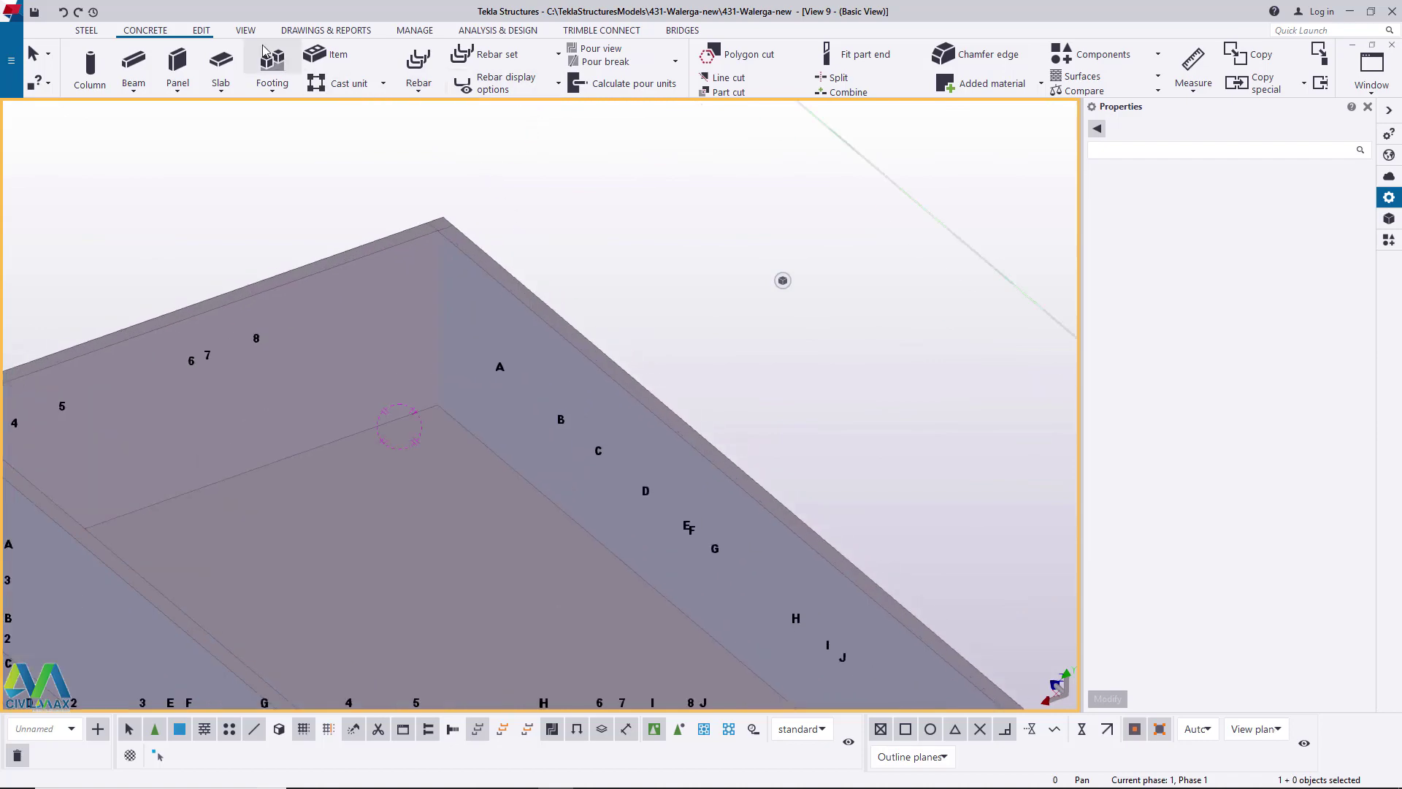
pyautogui.click(245, 31)
pyautogui.click(555, 76)
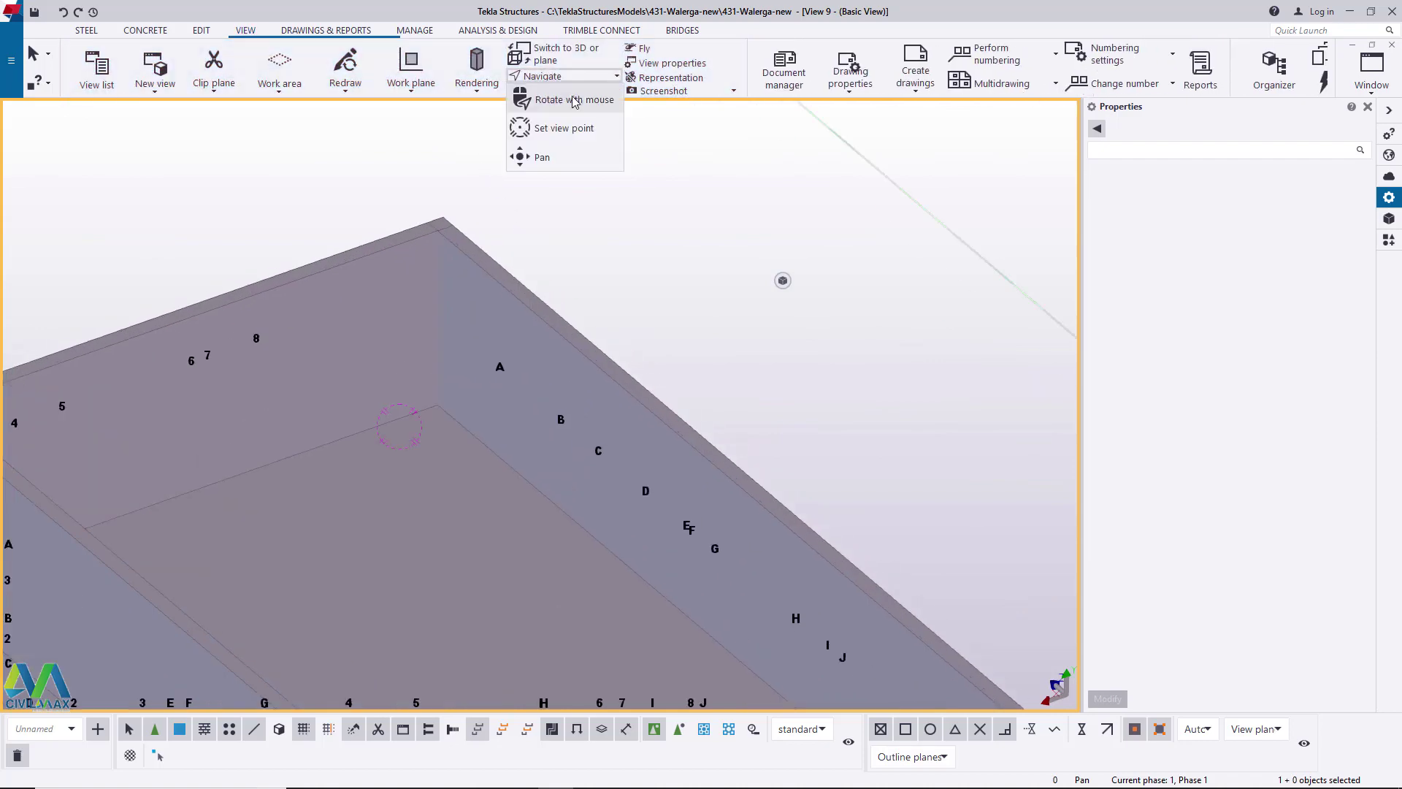
pyautogui.click(544, 100)
pyautogui.click(515, 316)
pyautogui.scroll(-8, 464, 337)
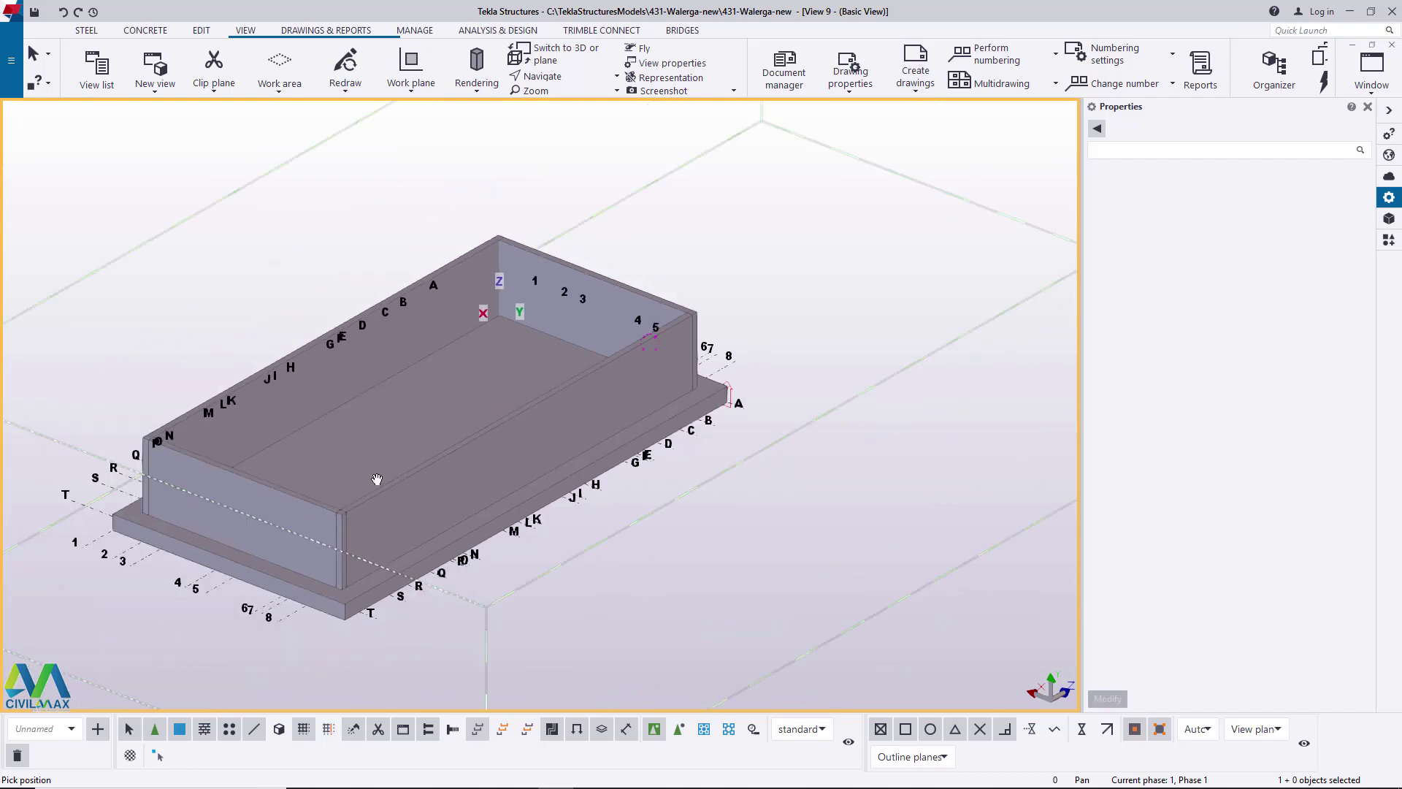
pyautogui.scroll(2, 168, 495)
pyautogui.scroll(6, 197, 425)
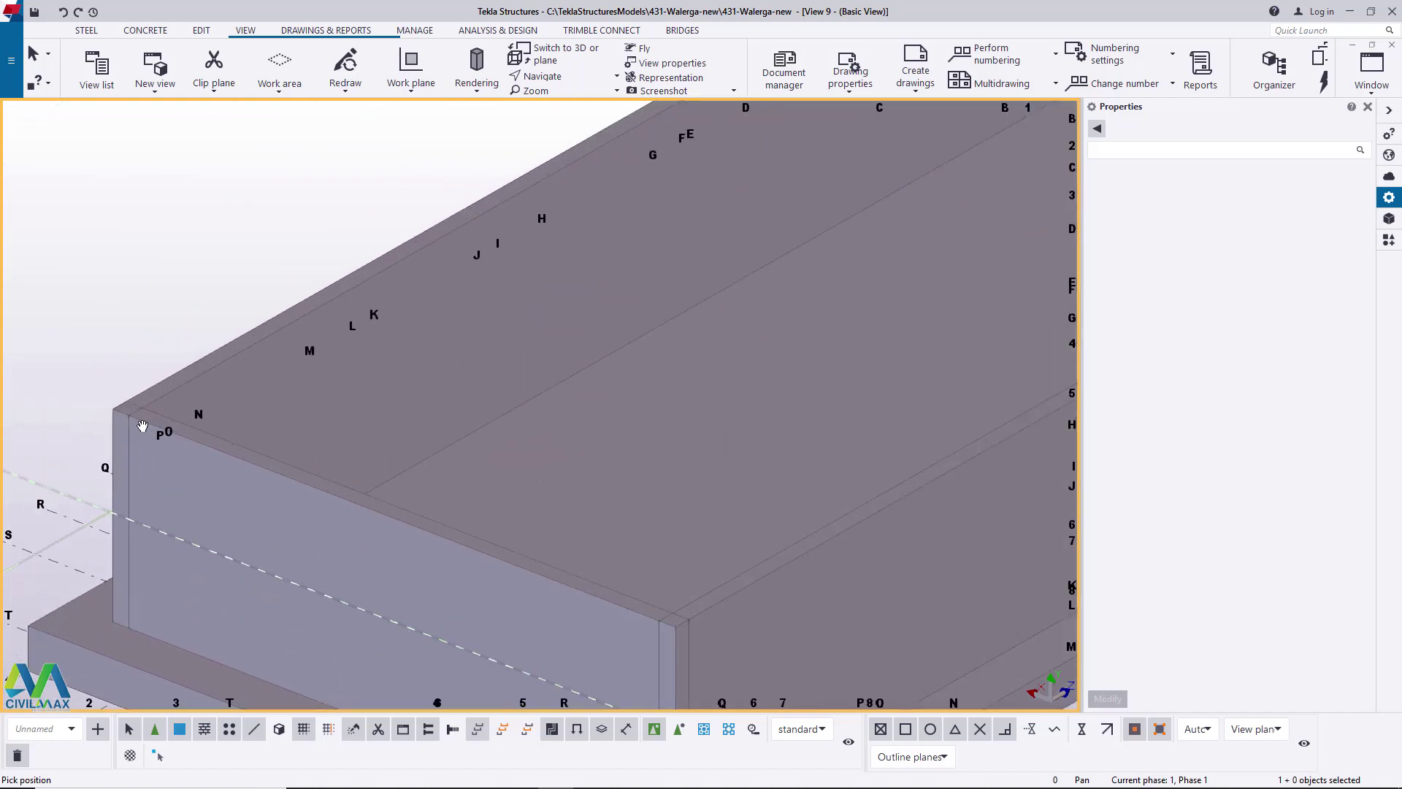
pyautogui.scroll(5, 234, 434)
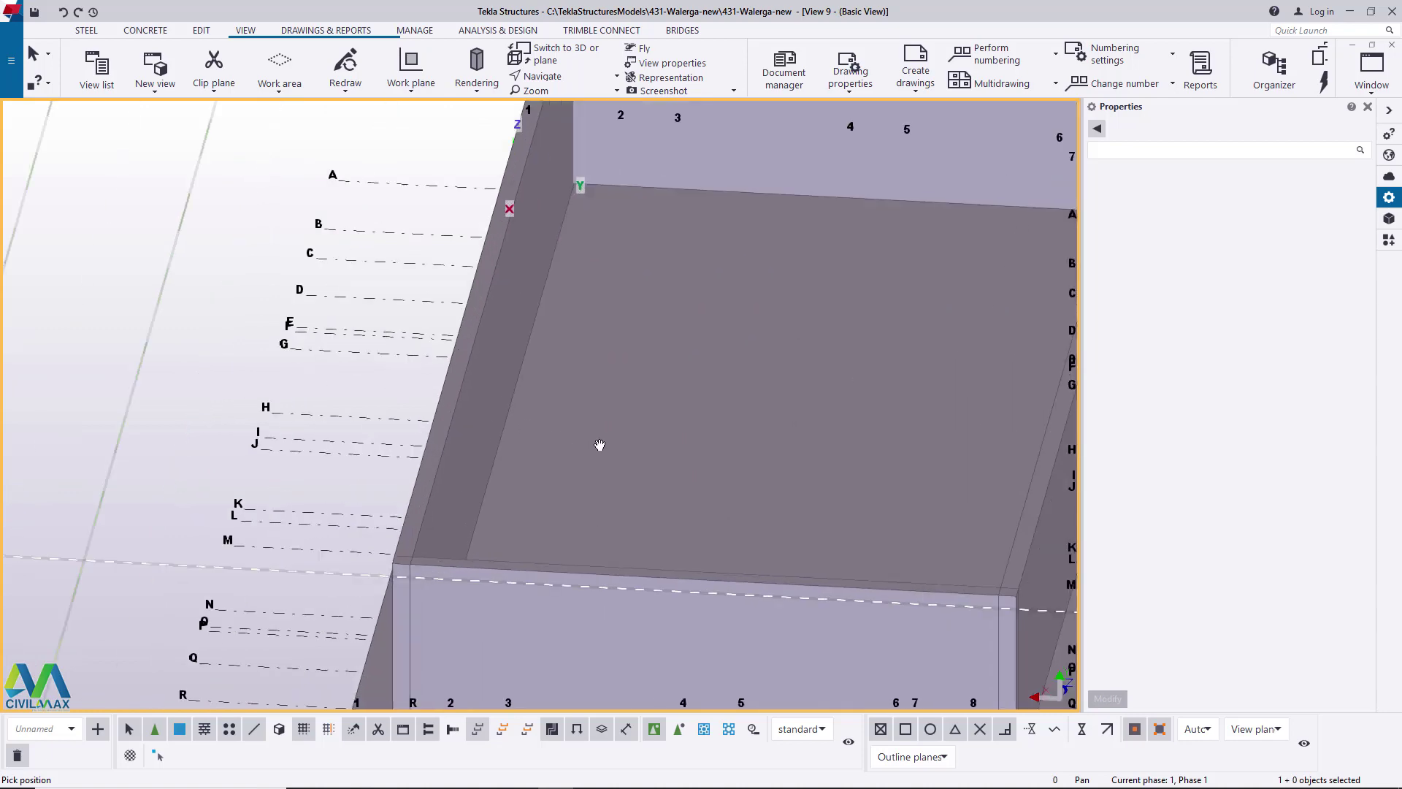
pyautogui.click(564, 88)
pyautogui.click(573, 98)
pyautogui.scroll(-6, 702, 595)
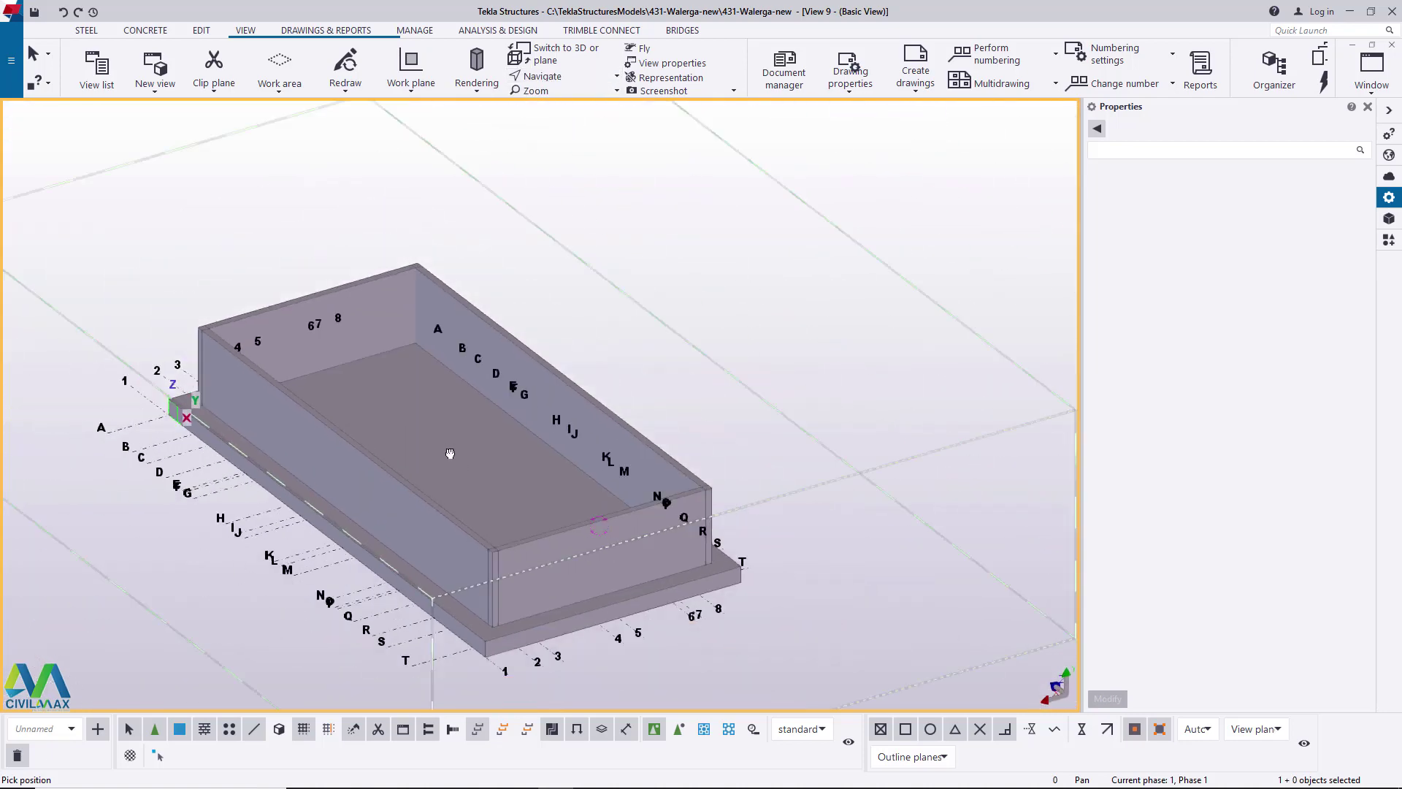
pyautogui.keyDown('ctrl'); pyautogui.moveTo(450, 453); pyautogui.dragTo(409, 313, button='middle'); pyautogui.keyUp('ctrl')
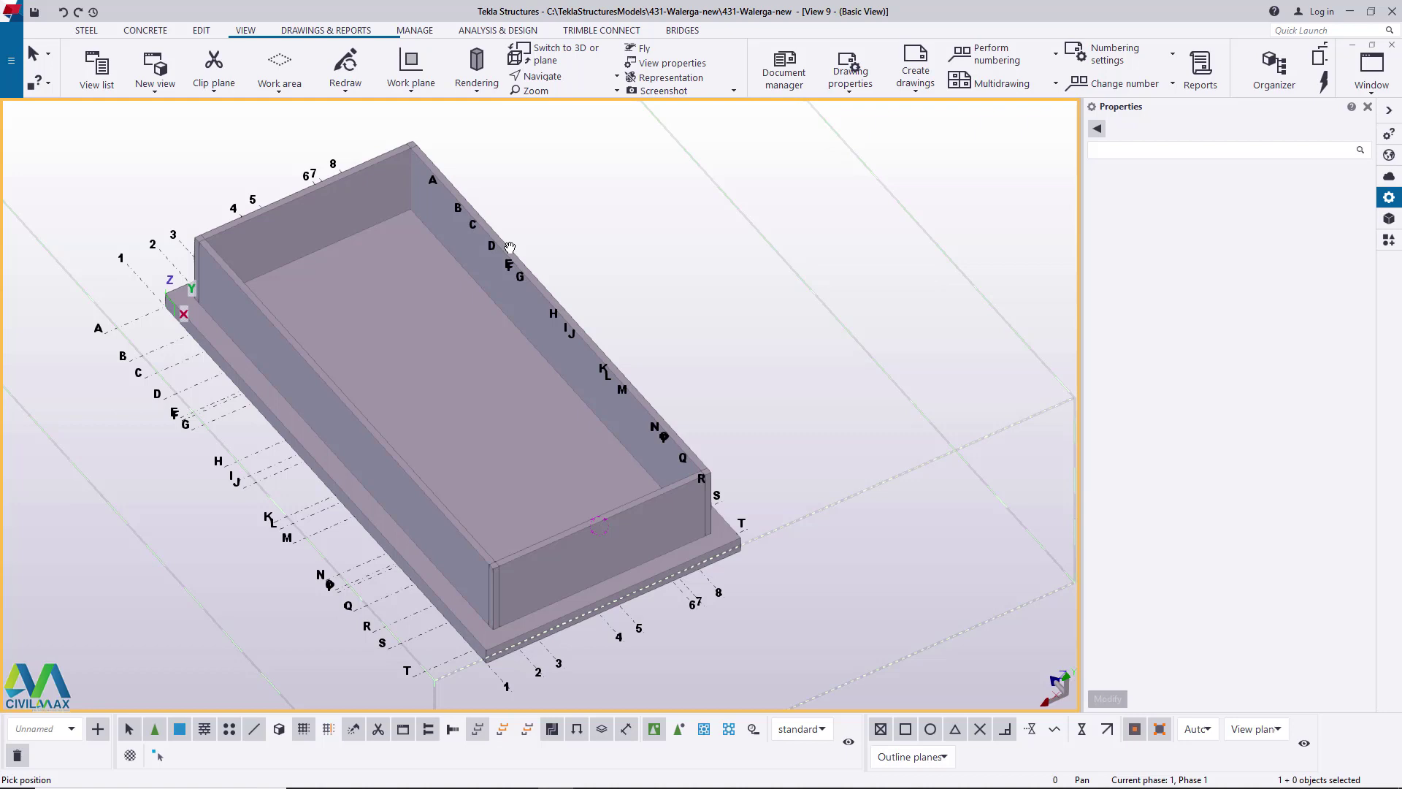
pyautogui.click(1368, 107)
pyautogui.scroll(3, 657, 208)
pyautogui.rightClick(707, 188)
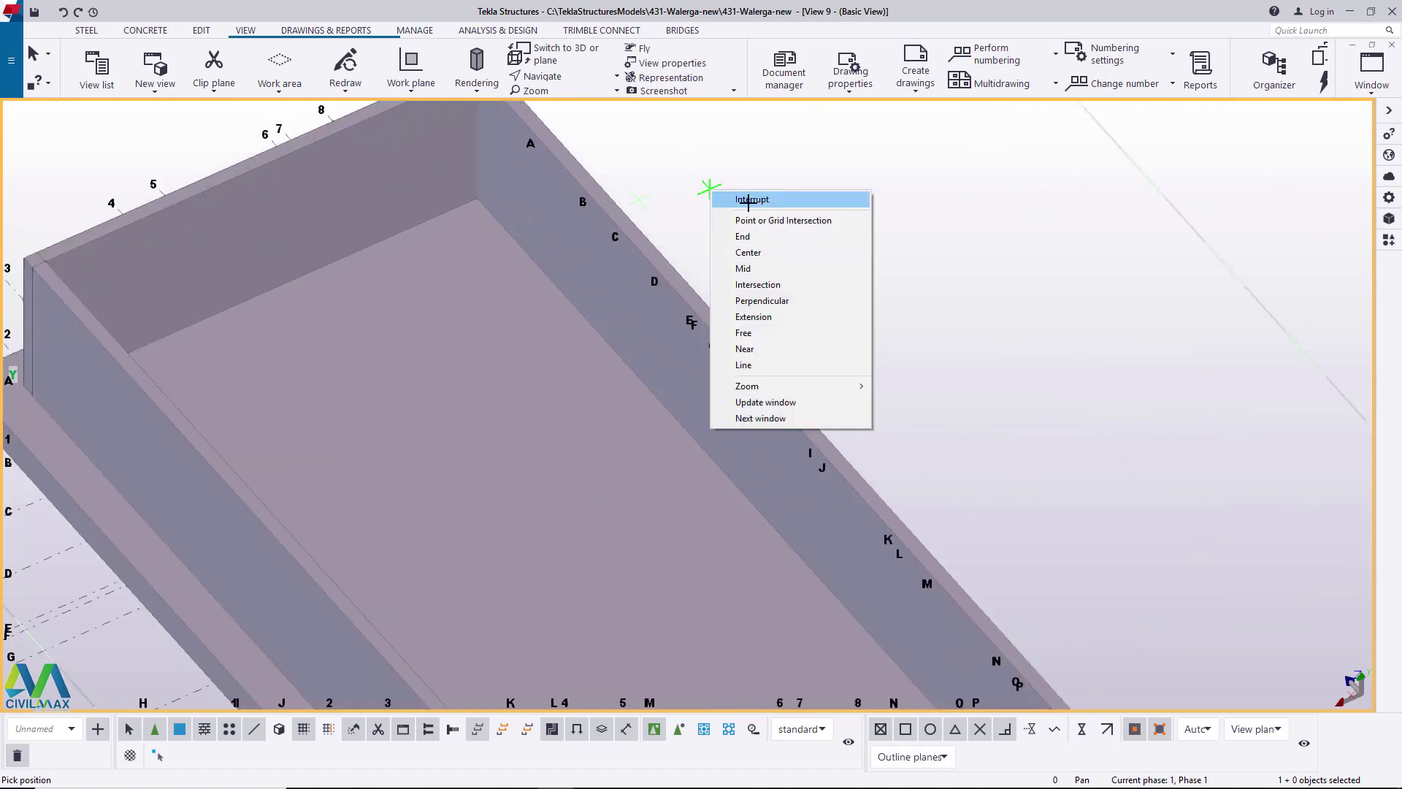
pyautogui.scroll(-2, 492, 391)
pyautogui.click(572, 76)
pyautogui.click(540, 103)
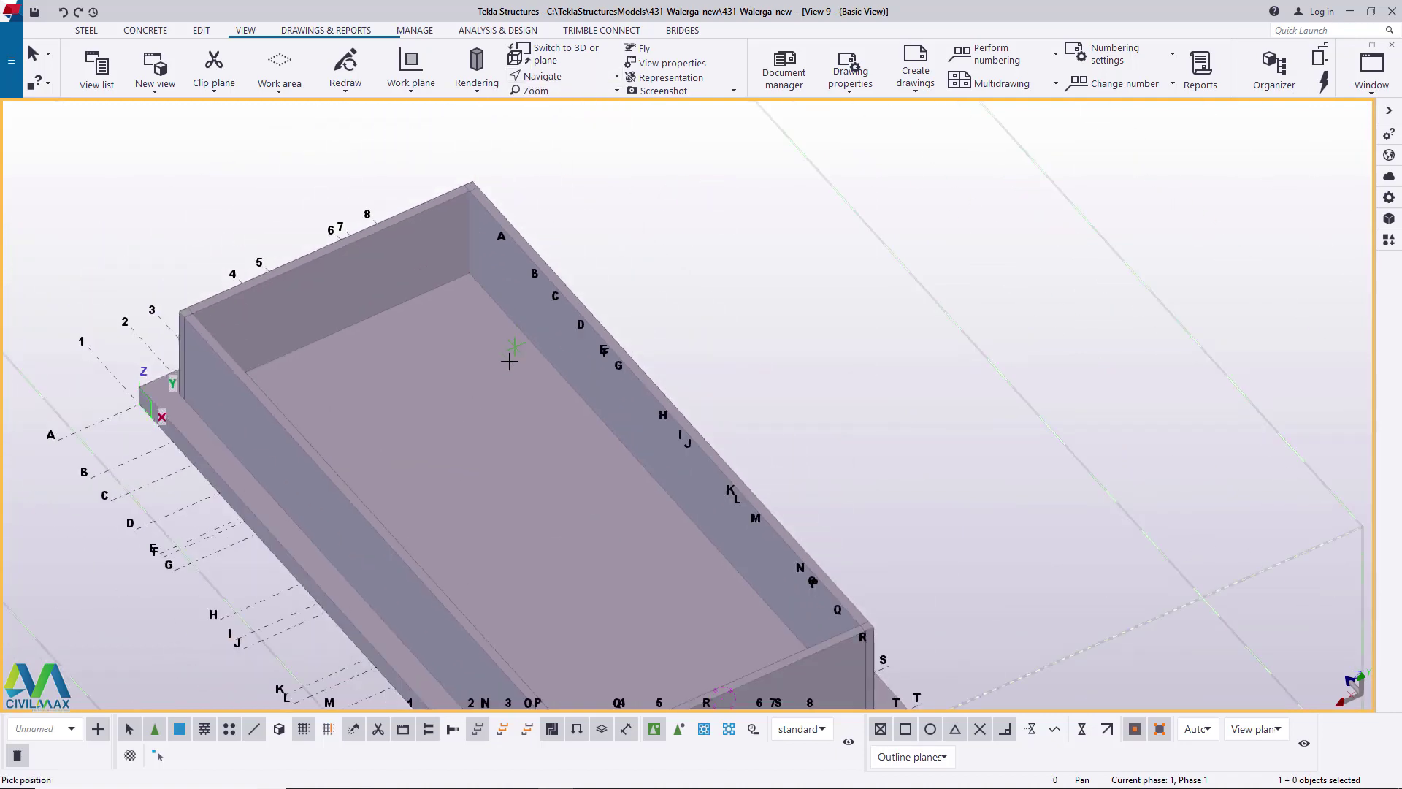
pyautogui.moveTo(507, 363); pyautogui.dragTo(853, 338)
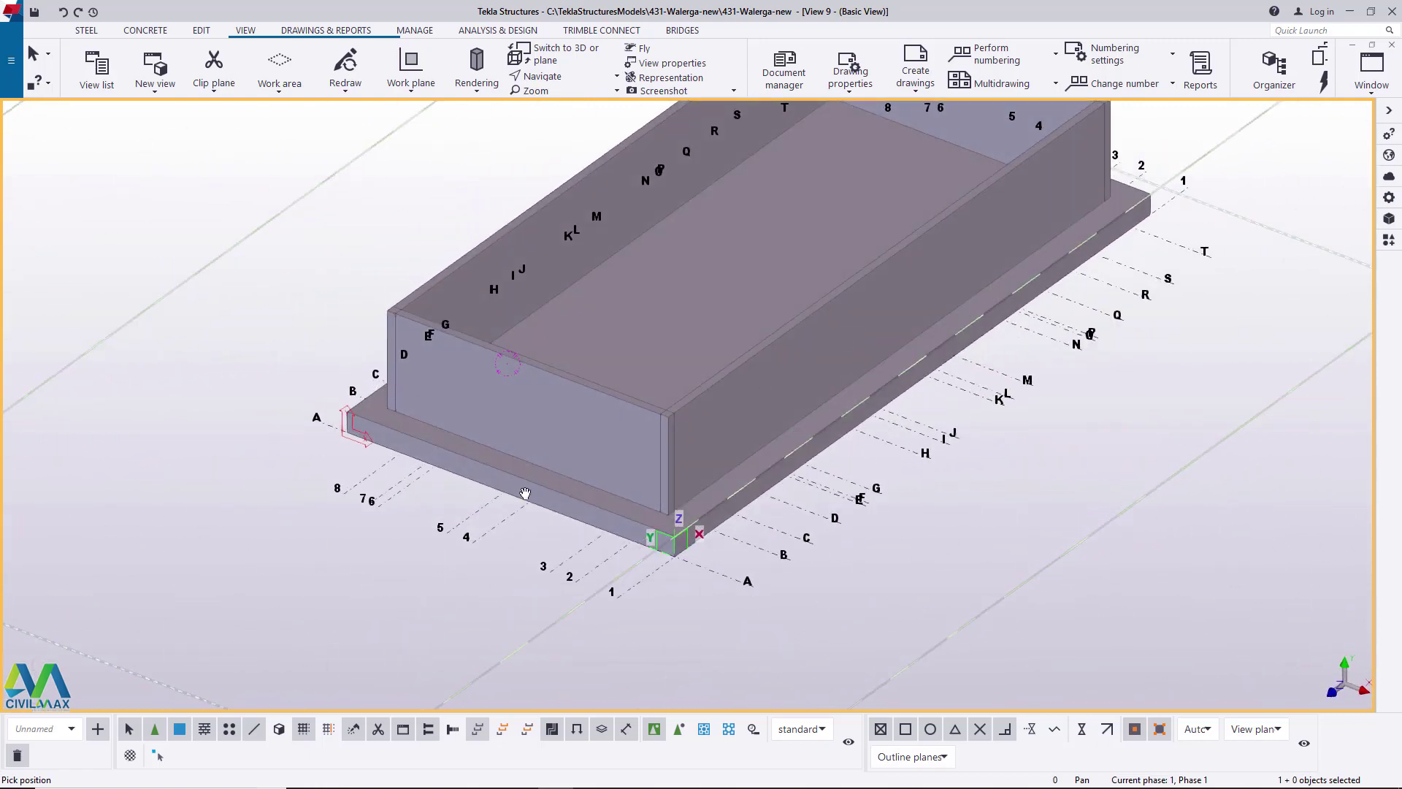
pyautogui.scroll(3, 643, 354)
pyautogui.moveTo(638, 362); pyautogui.dragTo(799, 424)
pyautogui.scroll(-5, 617, 379)
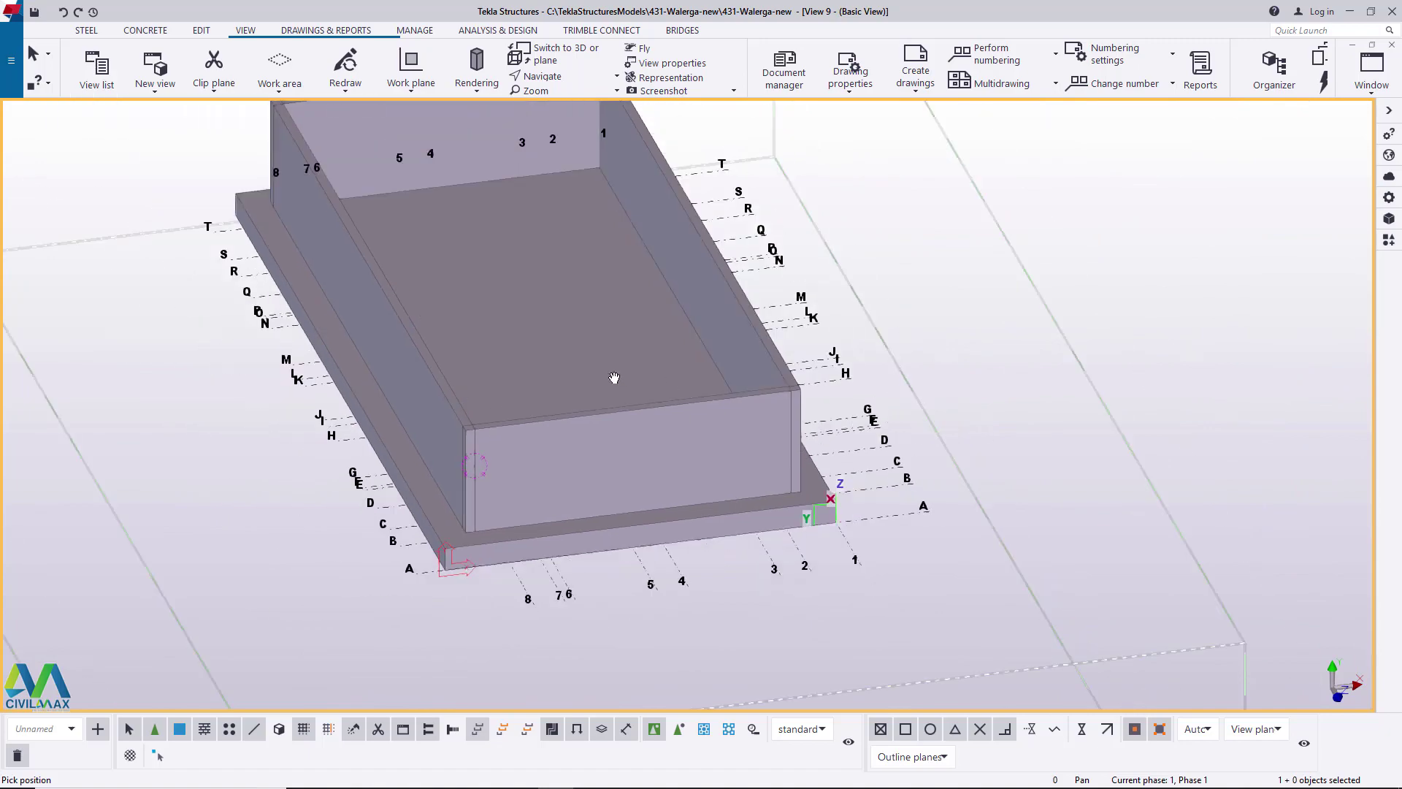
pyautogui.scroll(6, 616, 370)
pyautogui.scroll(5, 572, 366)
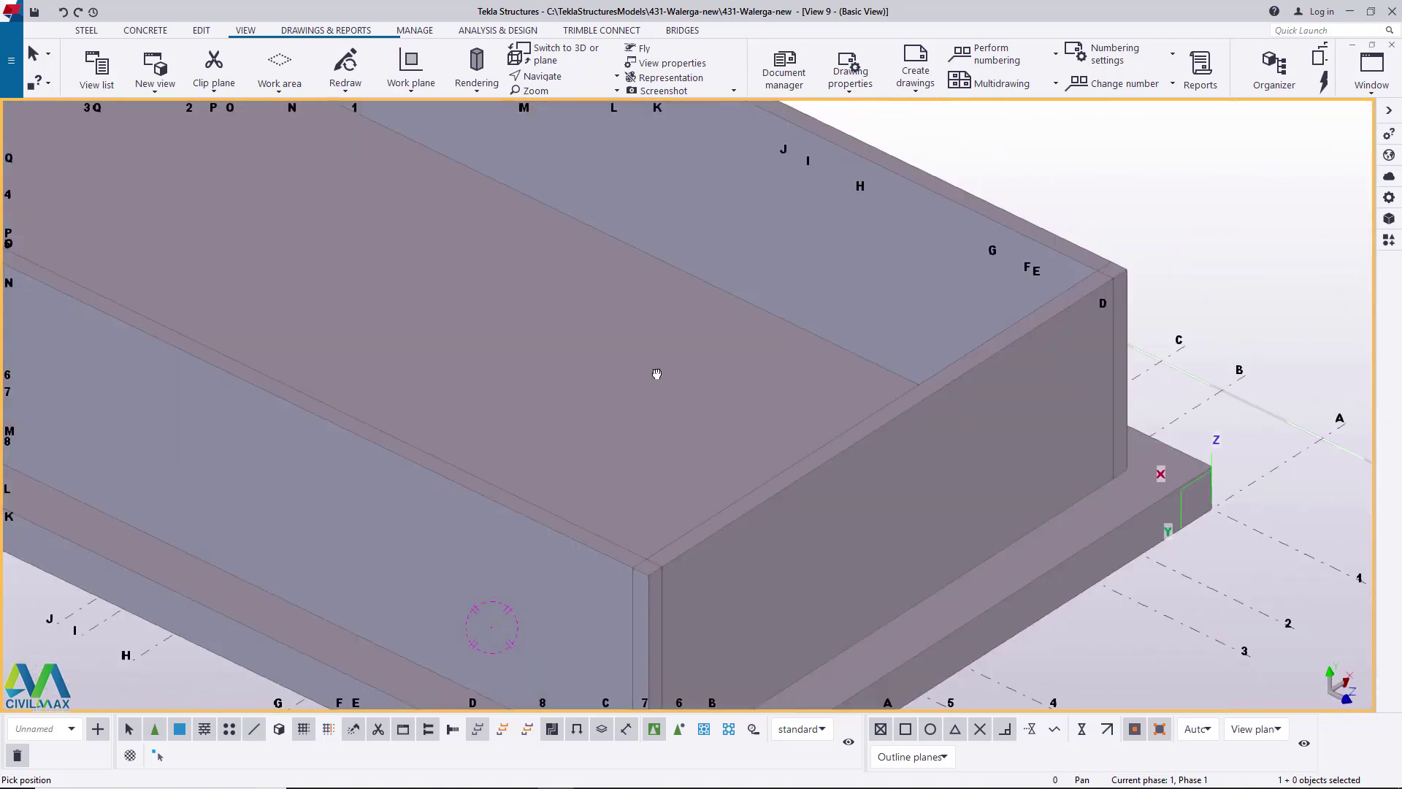
pyautogui.moveTo(657, 374); pyautogui.dragTo(635, 300)
pyautogui.rightClick(635, 300)
pyautogui.click(667, 306)
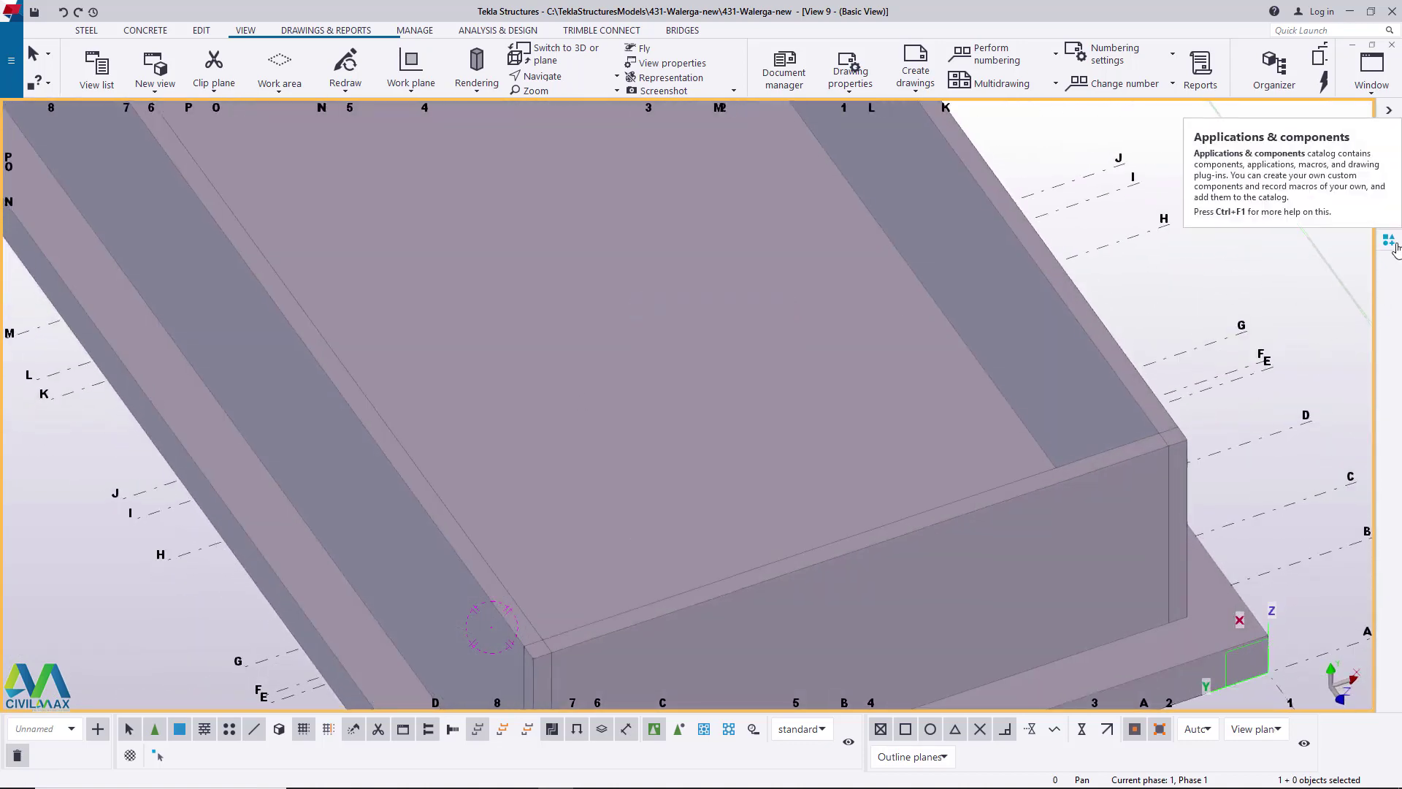
pyautogui.click(1390, 241)
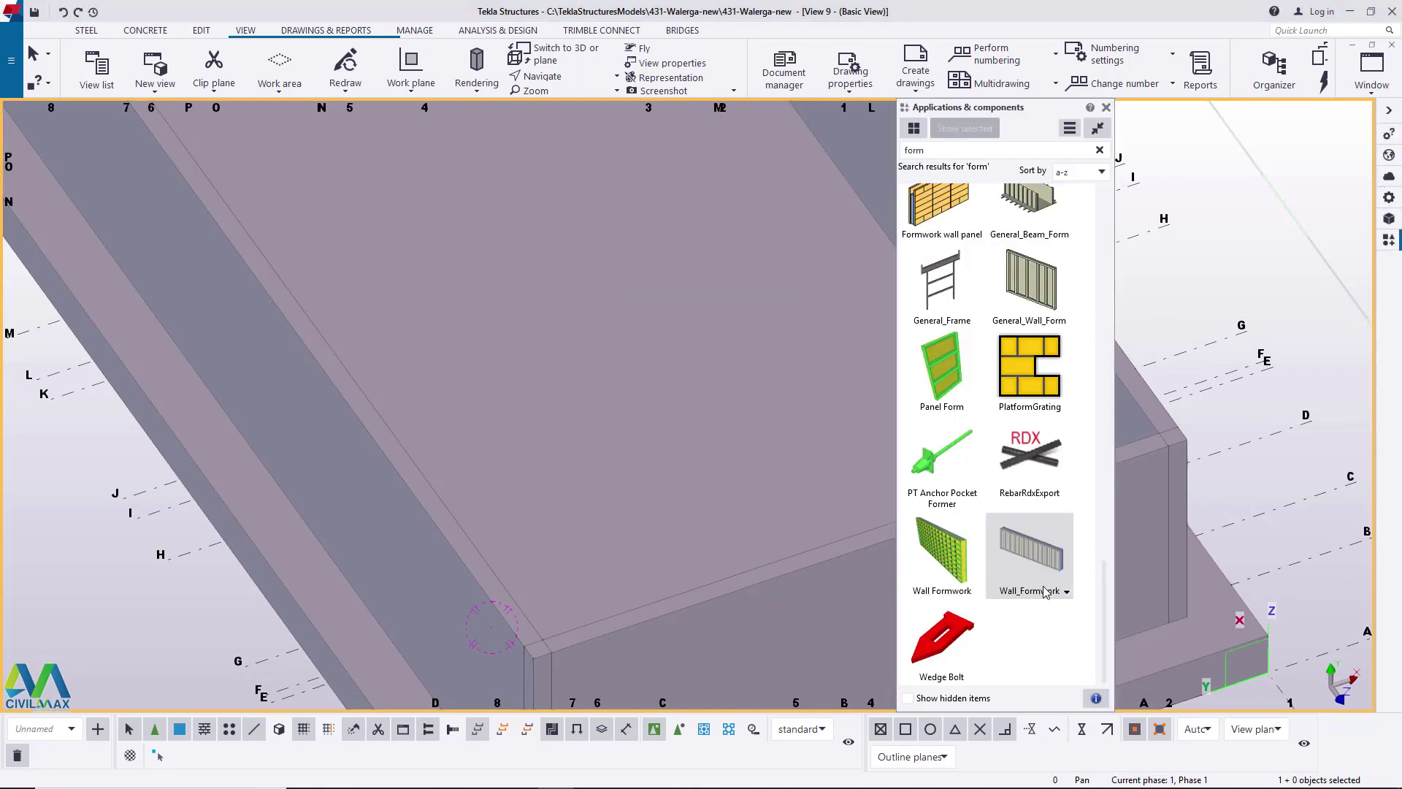
pyautogui.click(1106, 108)
pyautogui.scroll(-4, 646, 367)
pyautogui.scroll(2, 693, 373)
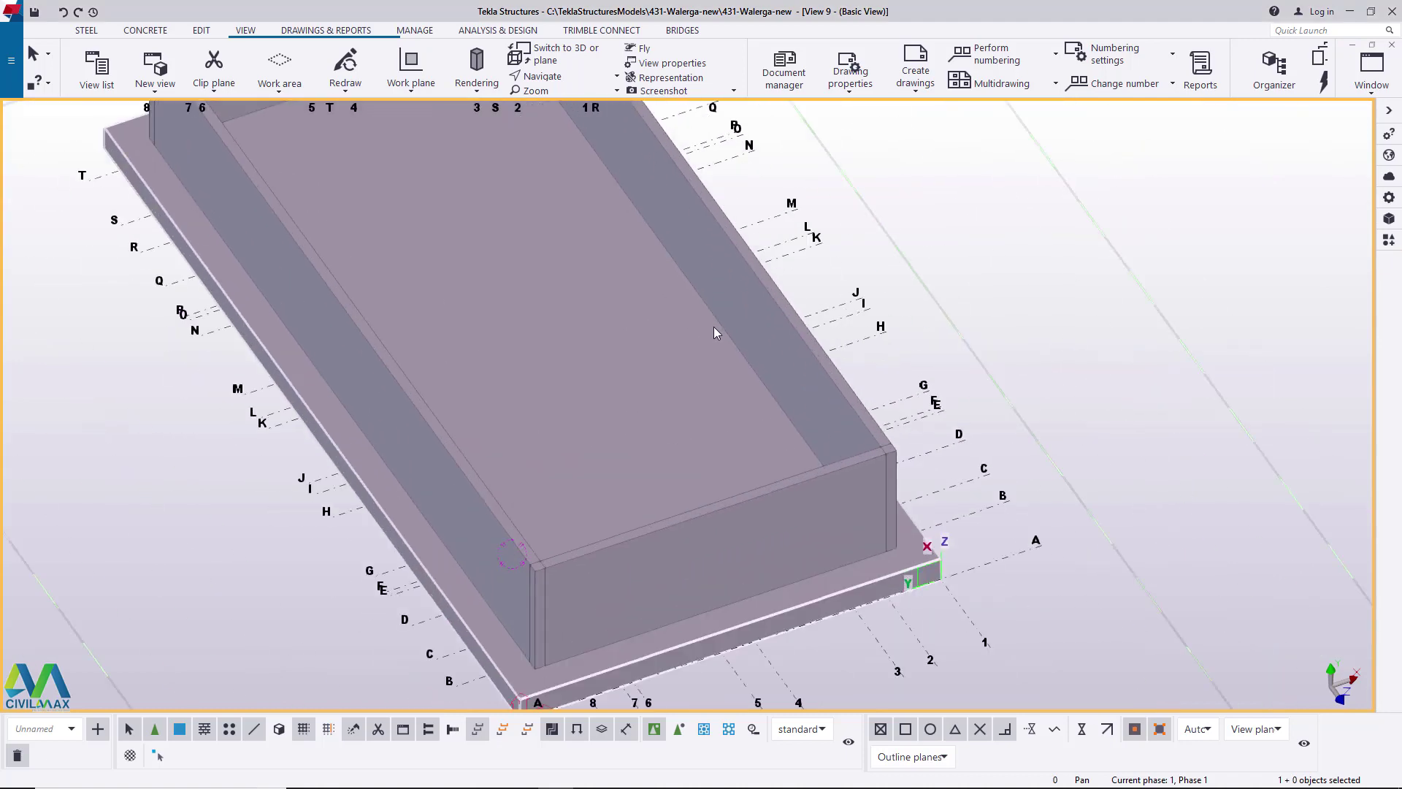
# - Orbit the view toward the footing's front corner
pyautogui.click(555, 76)
pyautogui.click(555, 100)
pyautogui.keyDown('ctrl'); pyautogui.moveTo(777, 561); pyautogui.dragTo(788, 511, button='middle'); pyautogui.keyUp('ctrl')
pyautogui.scroll(4, 730, 533)
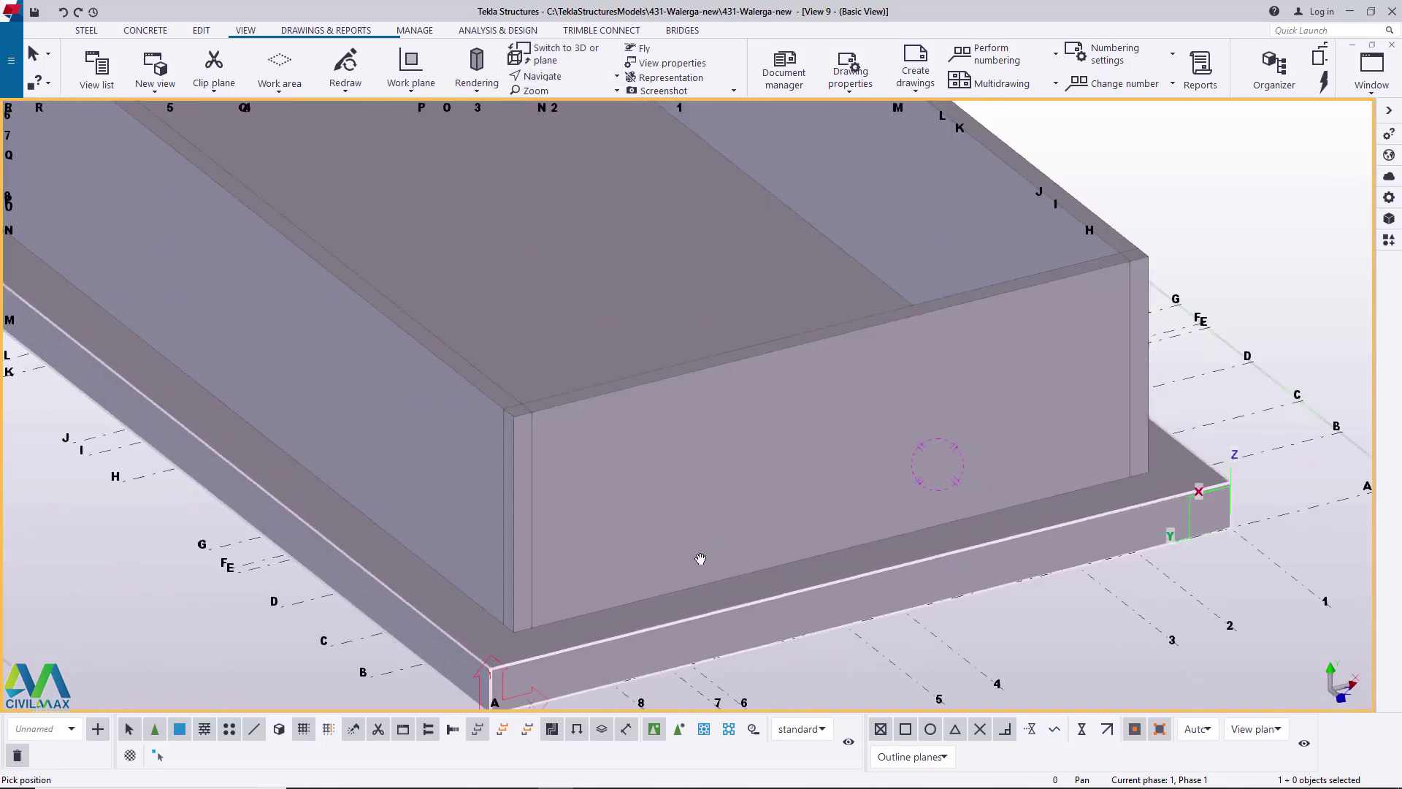
pyautogui.scroll(-5, 701, 559)
pyautogui.rightClick(942, 243)
pyautogui.click(964, 249)
pyautogui.scroll(5, 598, 576)
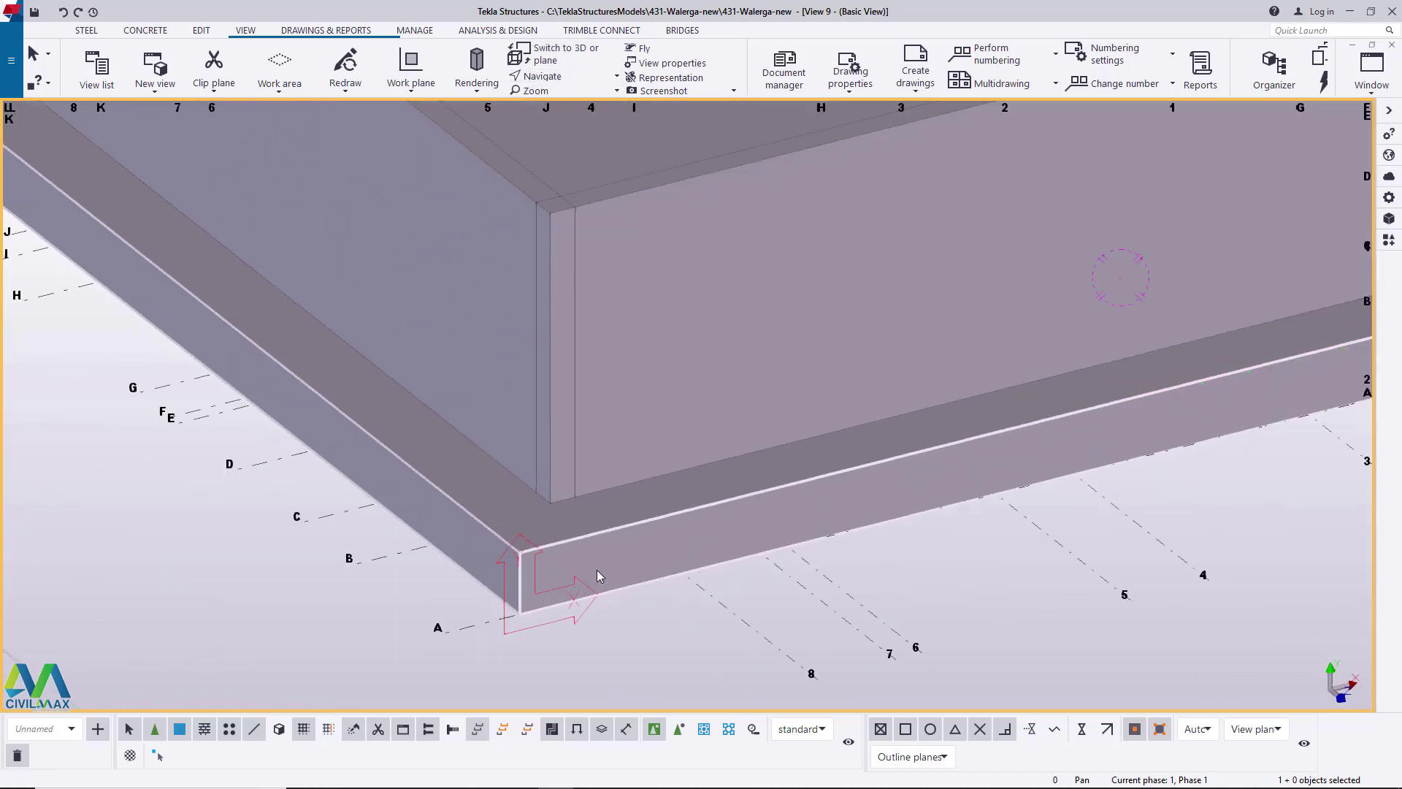
pyautogui.scroll(-2, 598, 574)
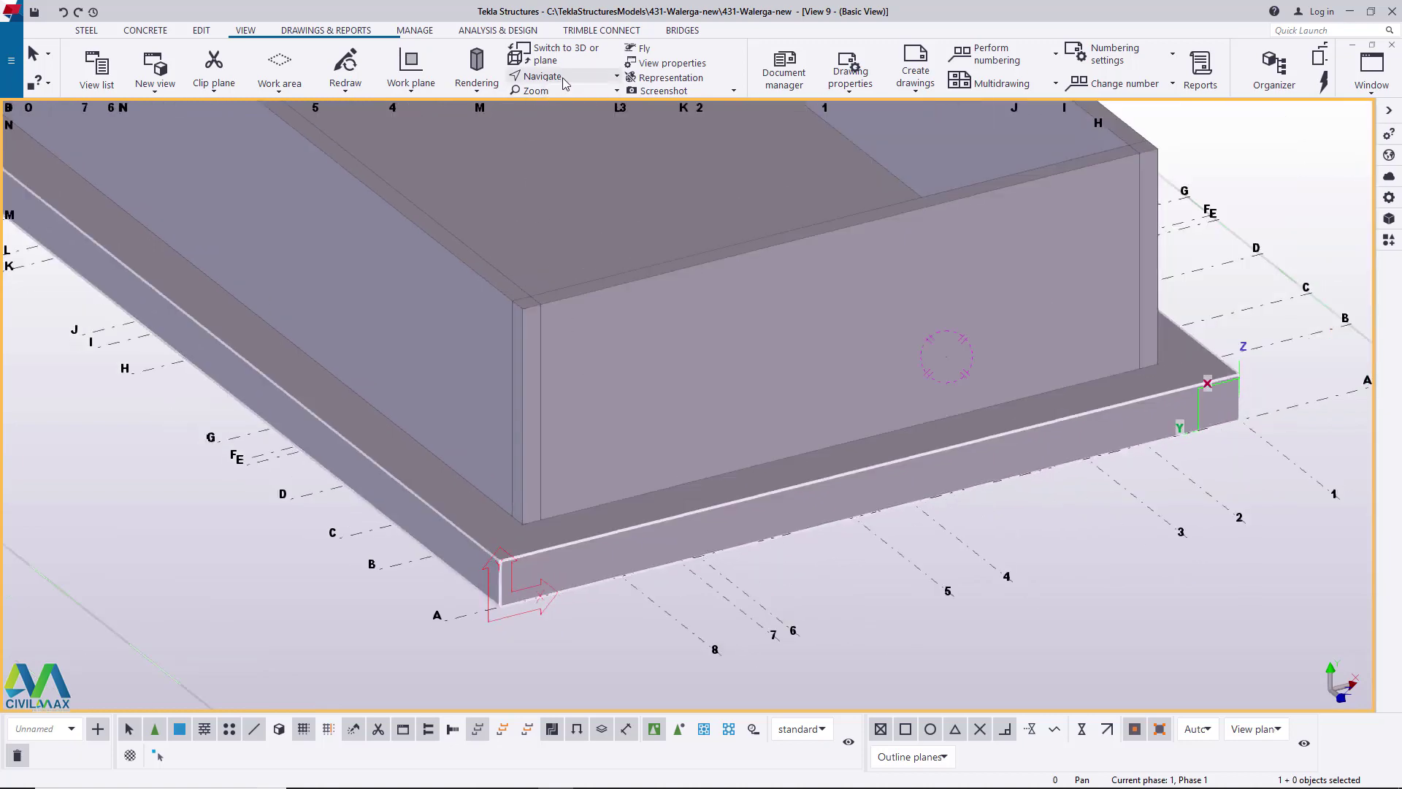
# - Start the Work plane tool to define a new work plane
pyautogui.click(411, 70)
pyautogui.click(434, 119)
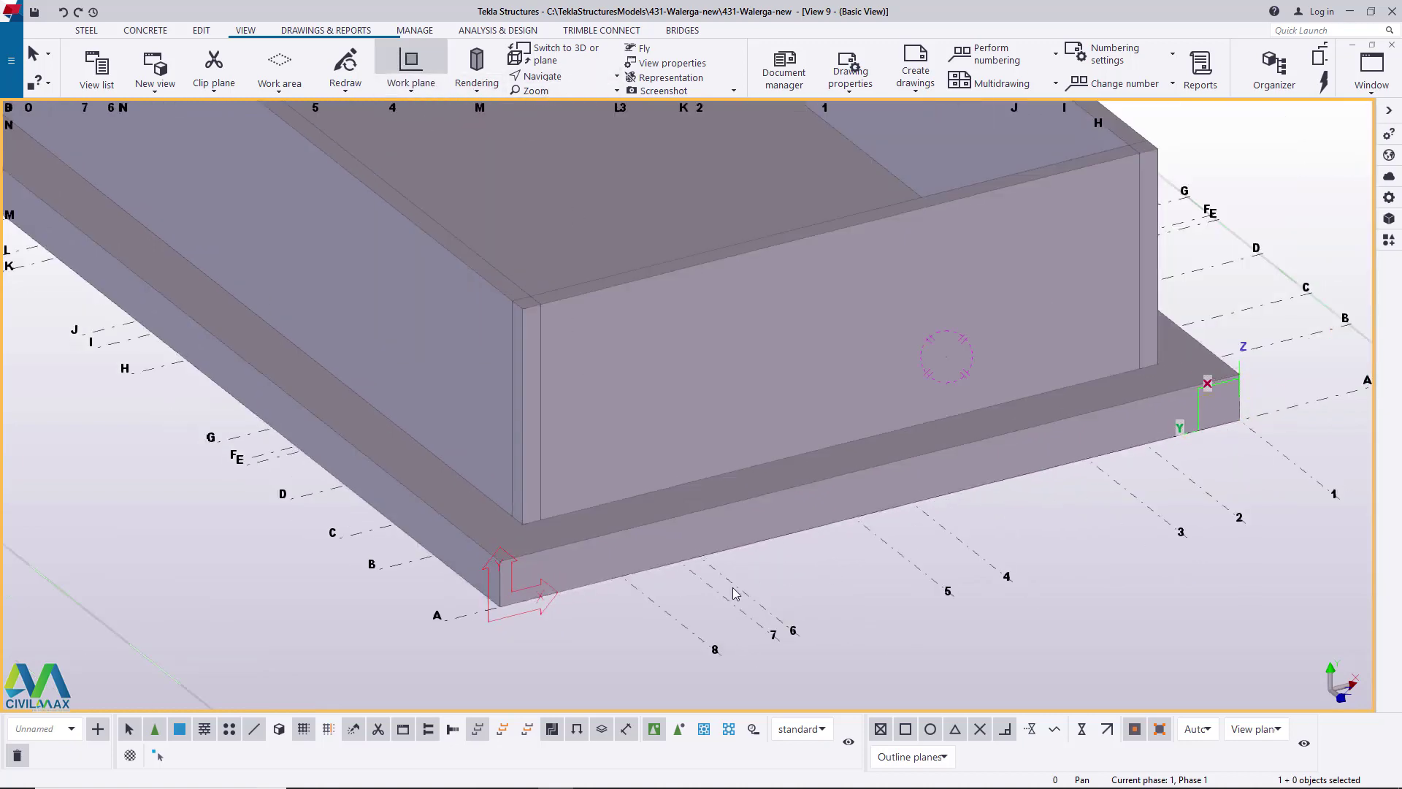
pyautogui.scroll(-2, 734, 594)
pyautogui.scroll(4, 1037, 475)
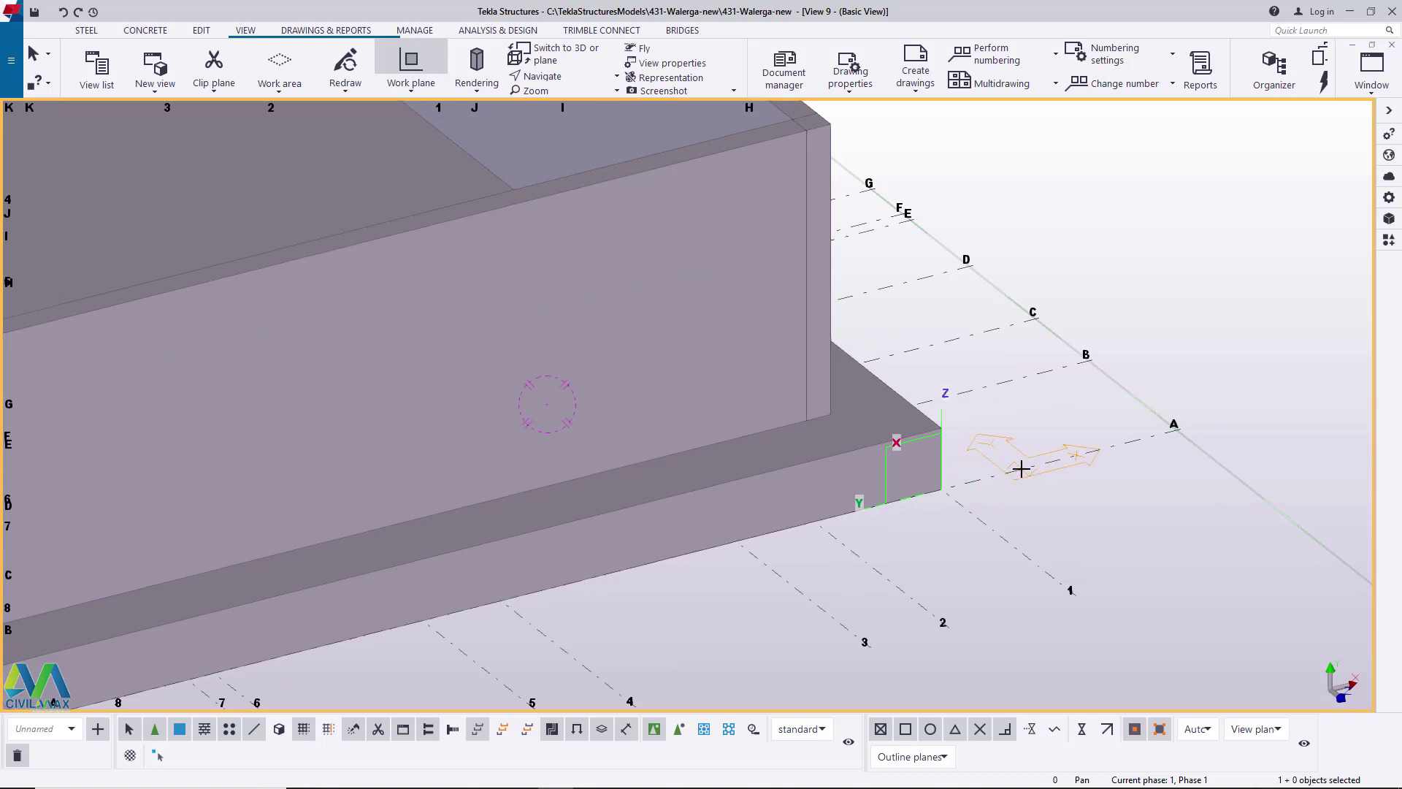
# - Set the work plane origin at the footing corner and end the command
pyautogui.click(1024, 471)
pyautogui.rightClick(1088, 305)
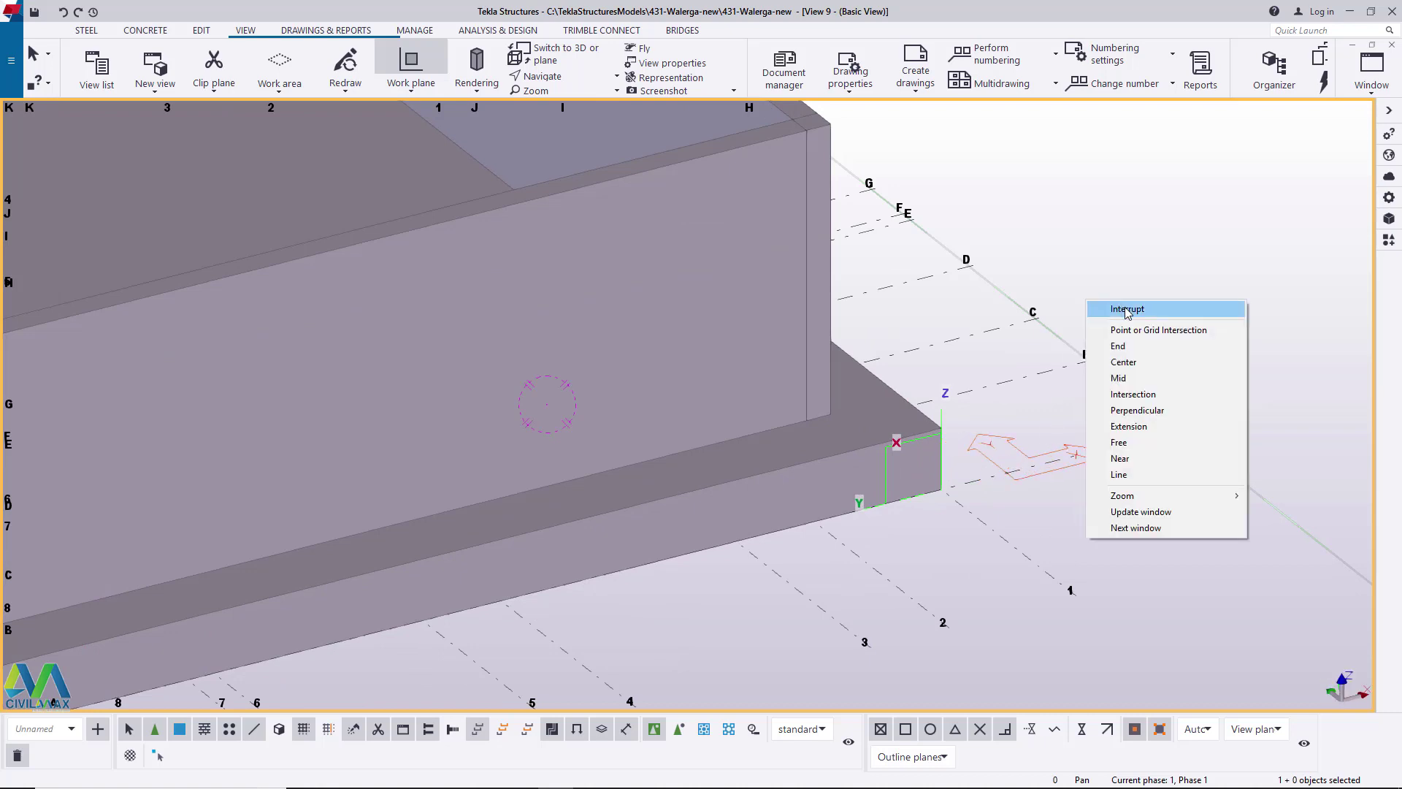
pyautogui.click(1125, 308)
# - Search the applications and components catalog for 'pad' to list Pad footing reinforcement (77)
pyautogui.click(1389, 245)
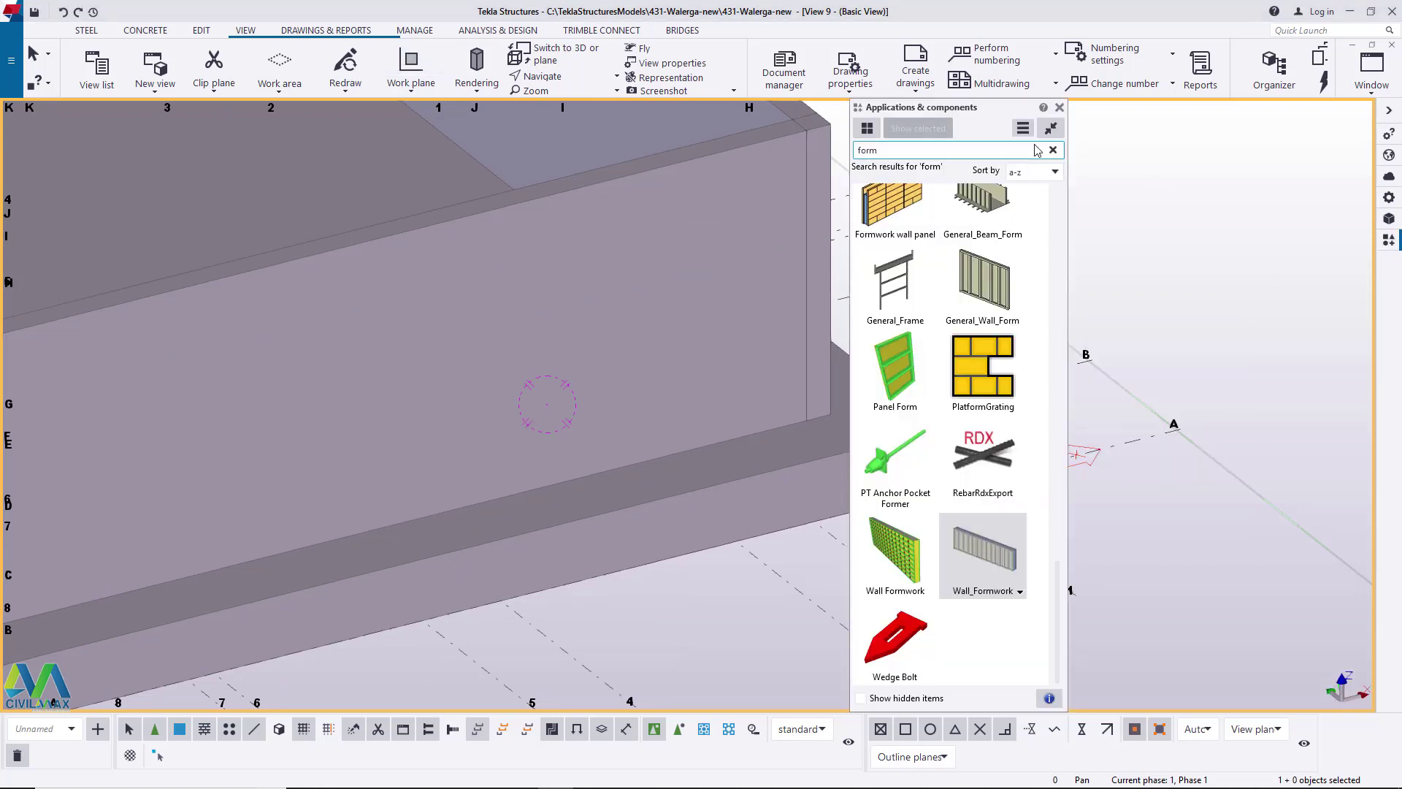
pyautogui.write('rebar')
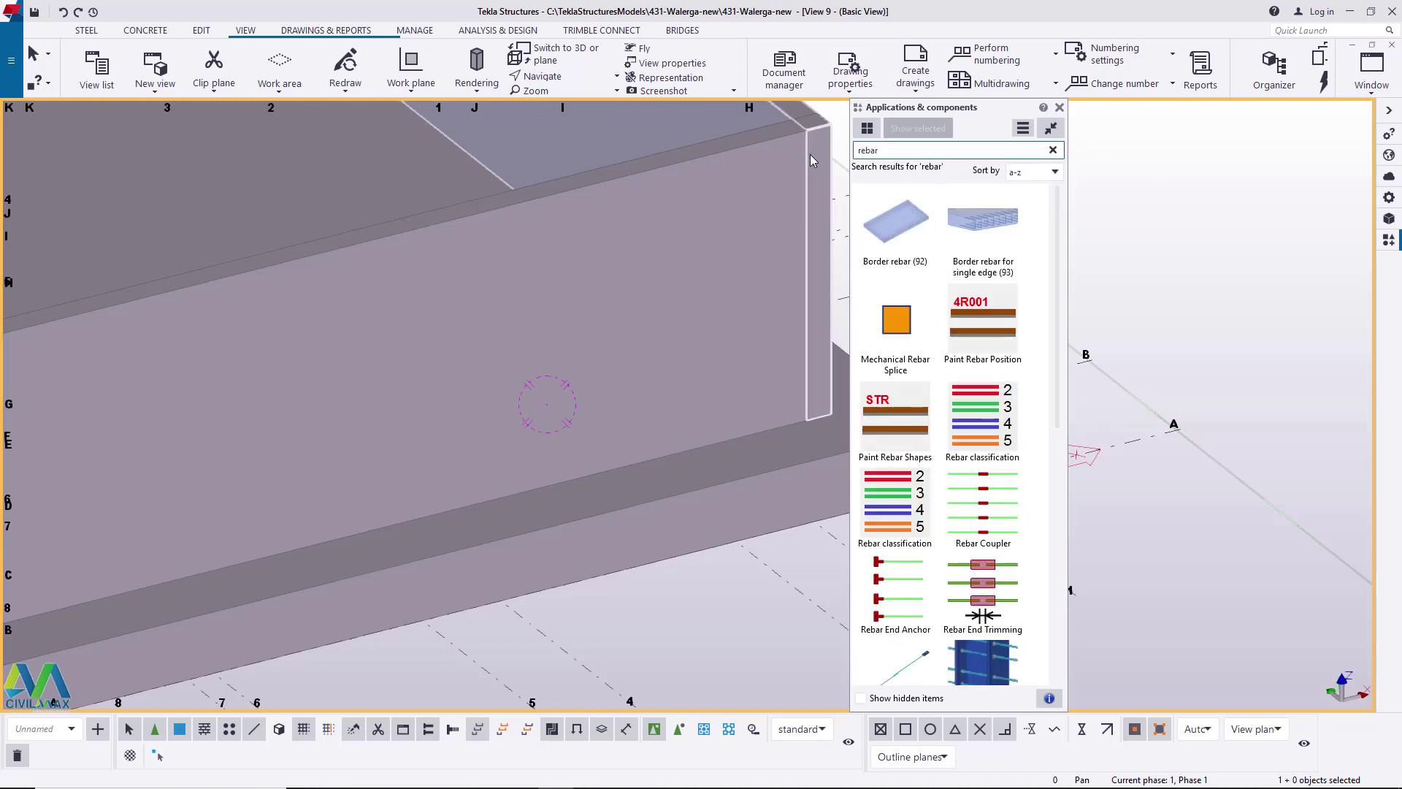
pyautogui.press('BackSpace')
pyautogui.press('BackSpace')
pyautogui.press('BackSpace')
pyautogui.press('BackSpace')
pyautogui.press('BackSpace')
pyautogui.write('sta')
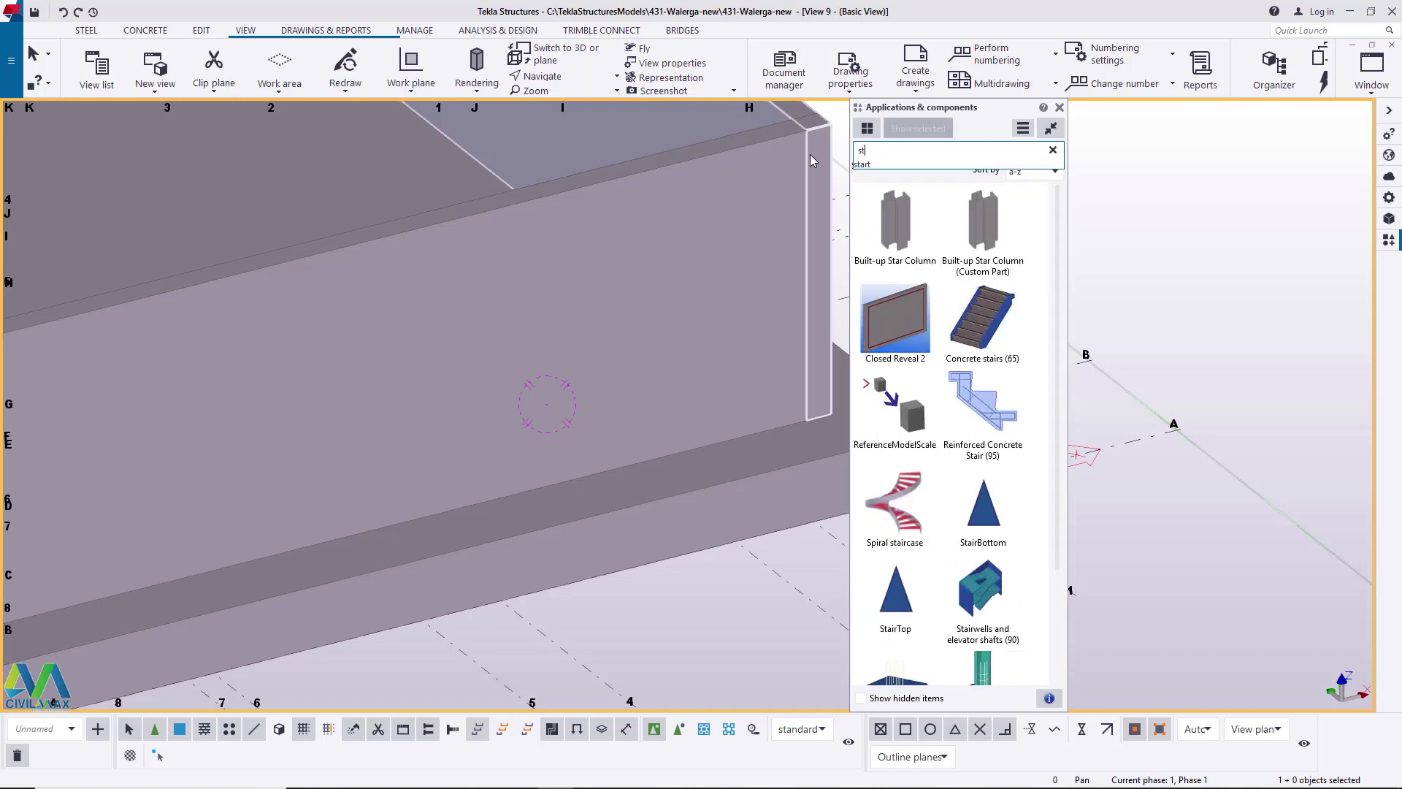
pyautogui.press('BackSpace')
pyautogui.press('BackSpace')
pyautogui.press('BackSpace')
pyautogui.write('pad')
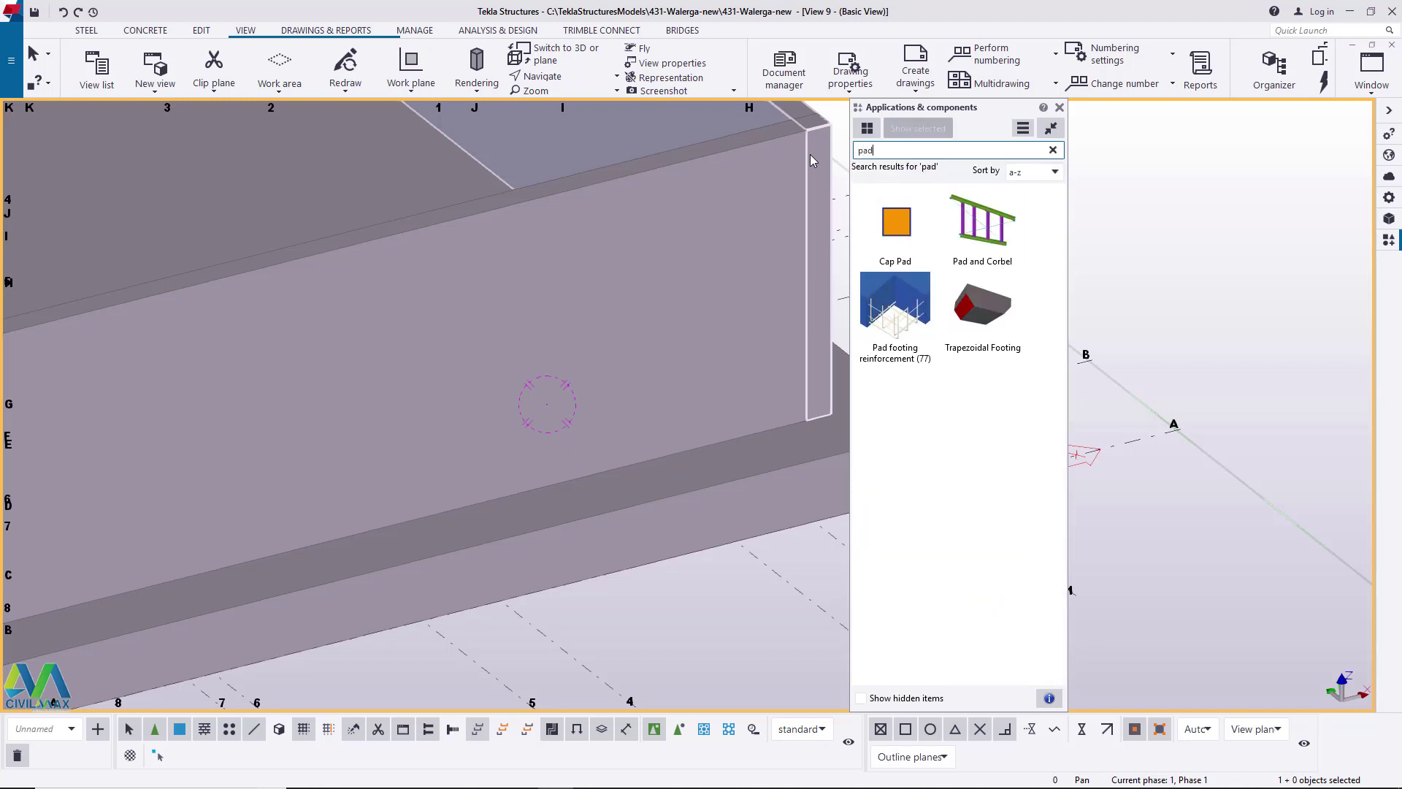
# - Apply the Pad footing reinforcement (77) component to the footing slab
pyautogui.click(903, 330)
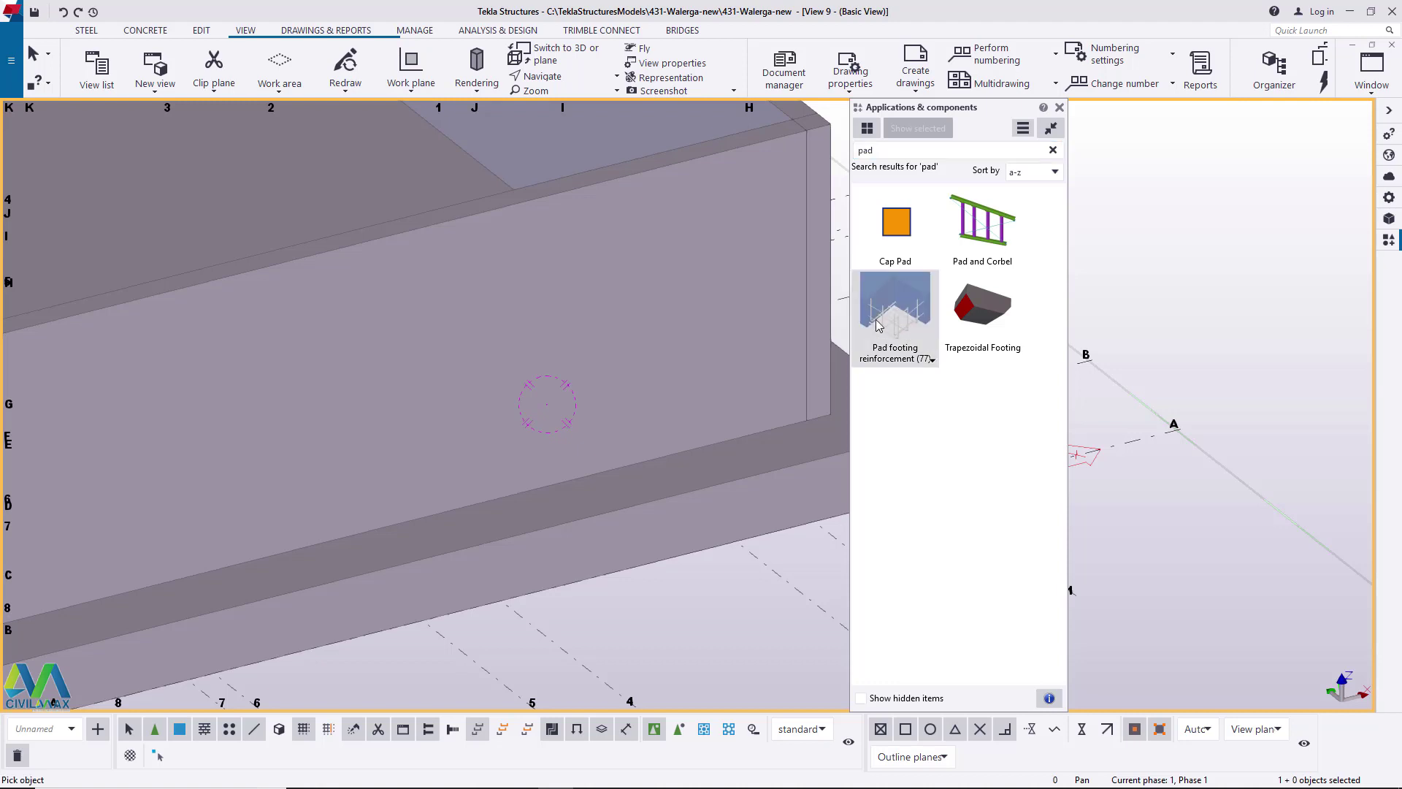
pyautogui.scroll(-3, 796, 328)
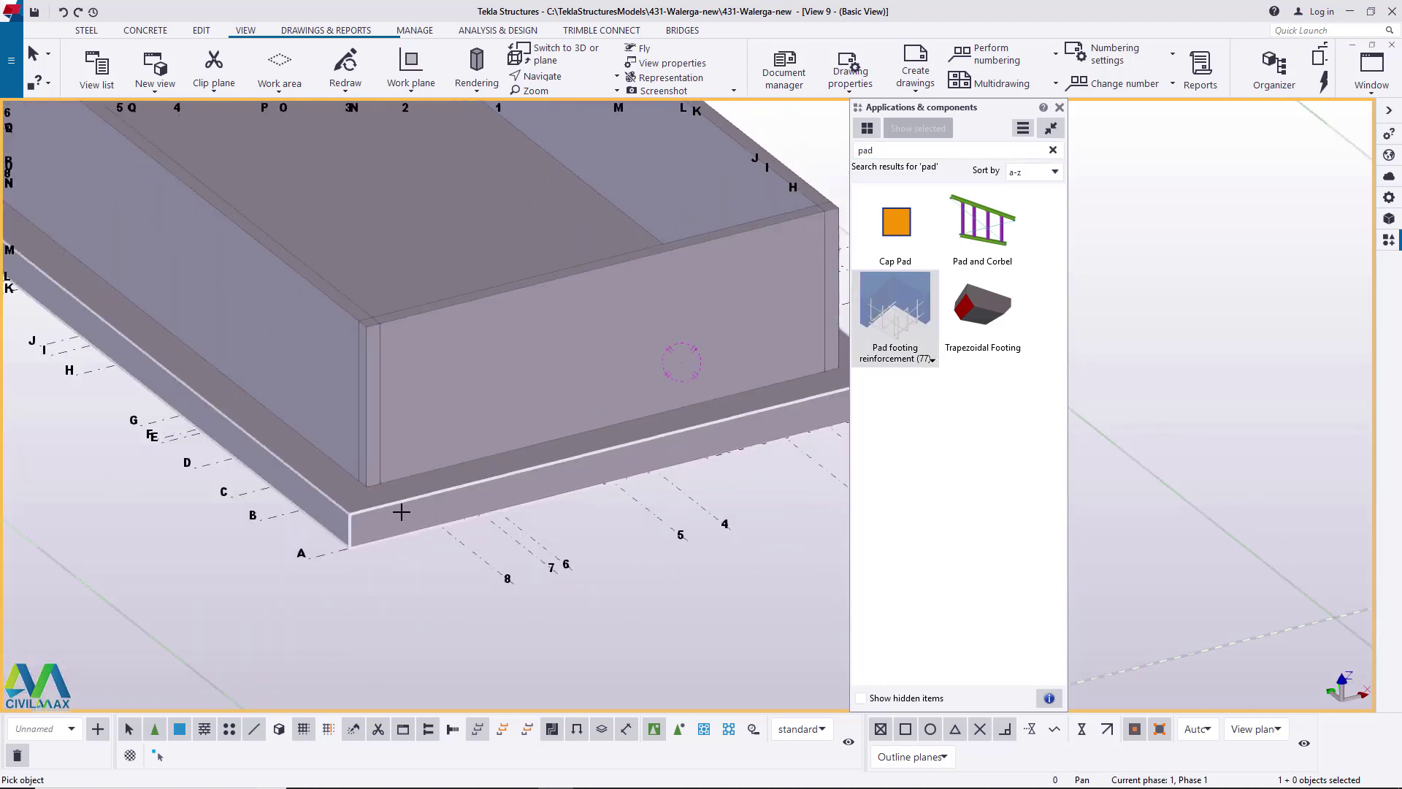
pyautogui.scroll(4, 389, 515)
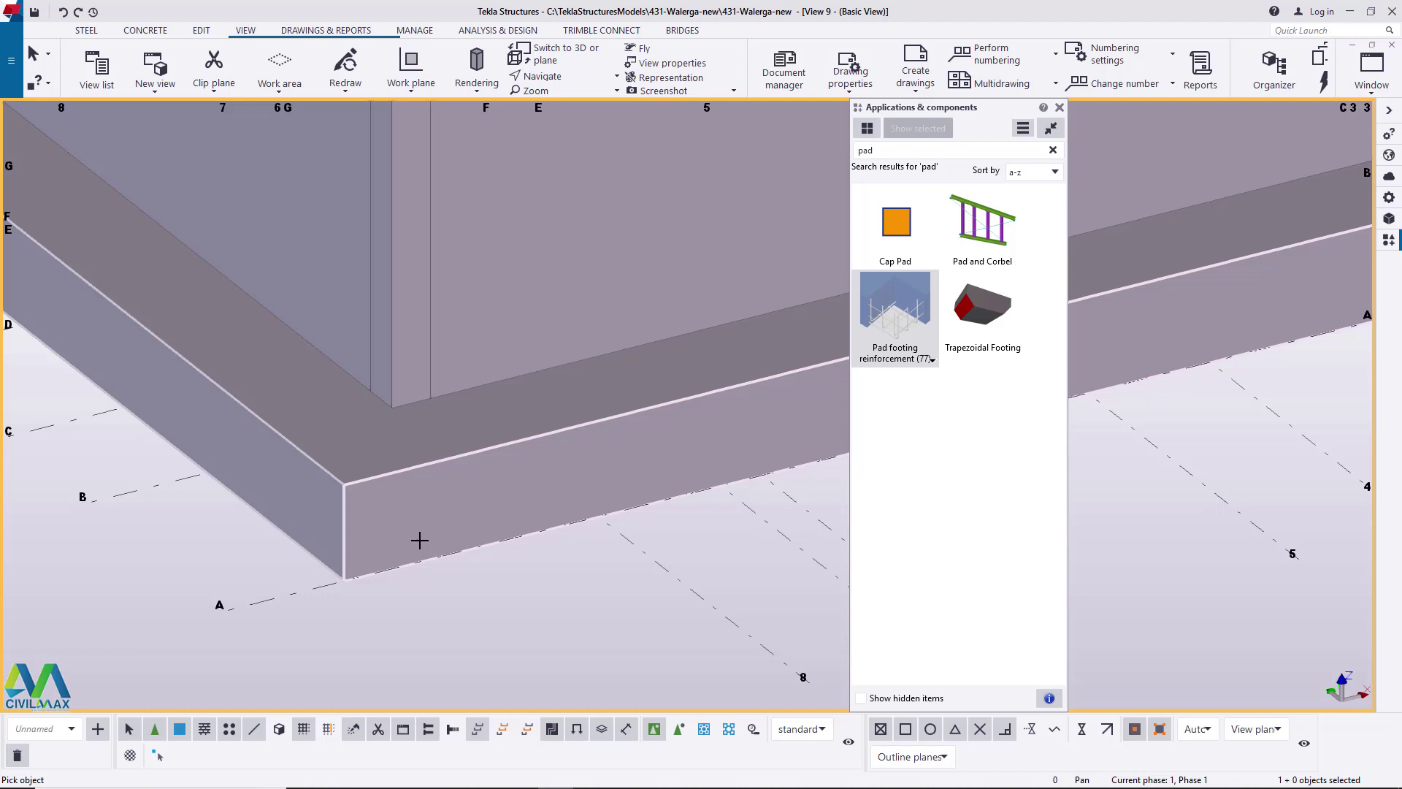
pyautogui.click(423, 493)
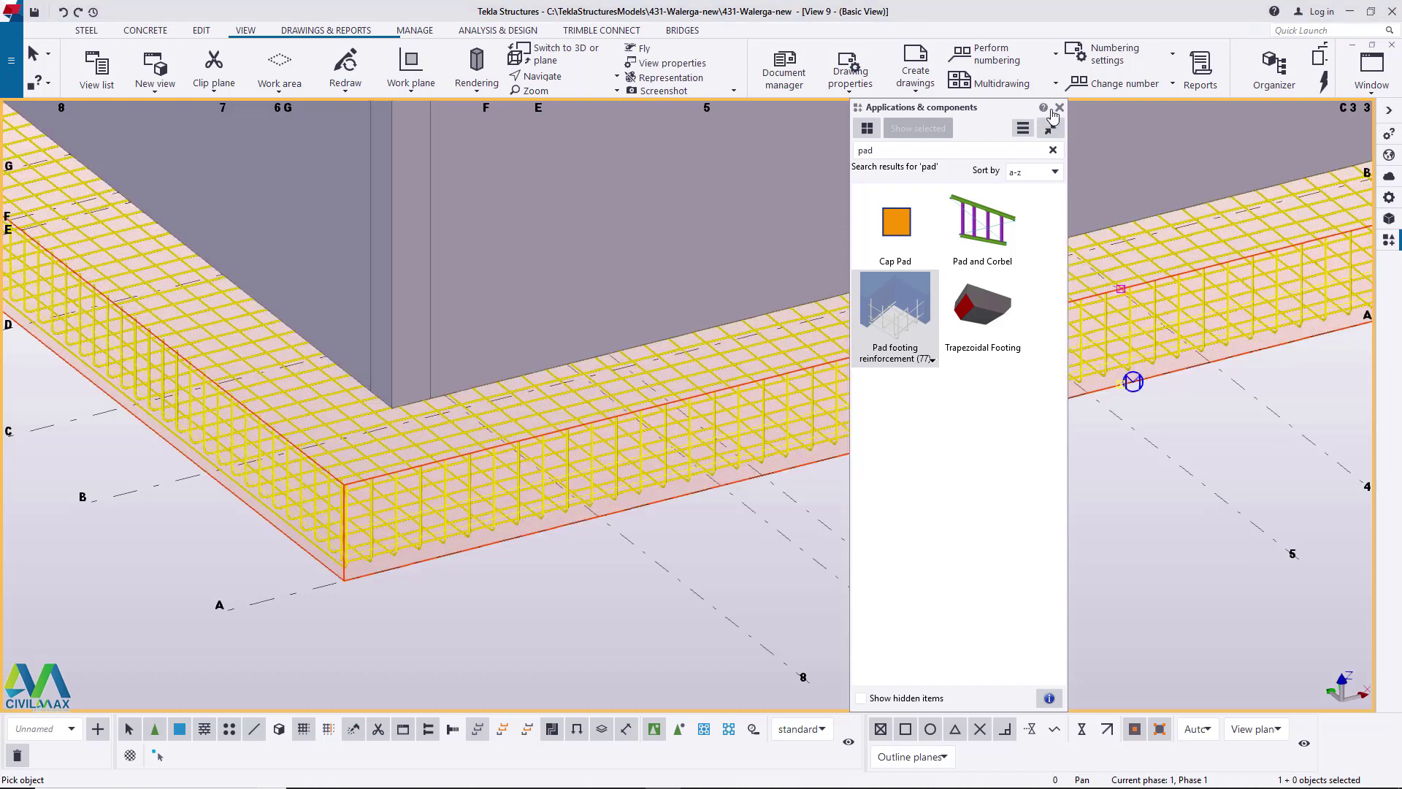
# - End the component placement and rotate the view slightly around the footing
pyautogui.rightClick(473, 427)
pyautogui.click(504, 432)
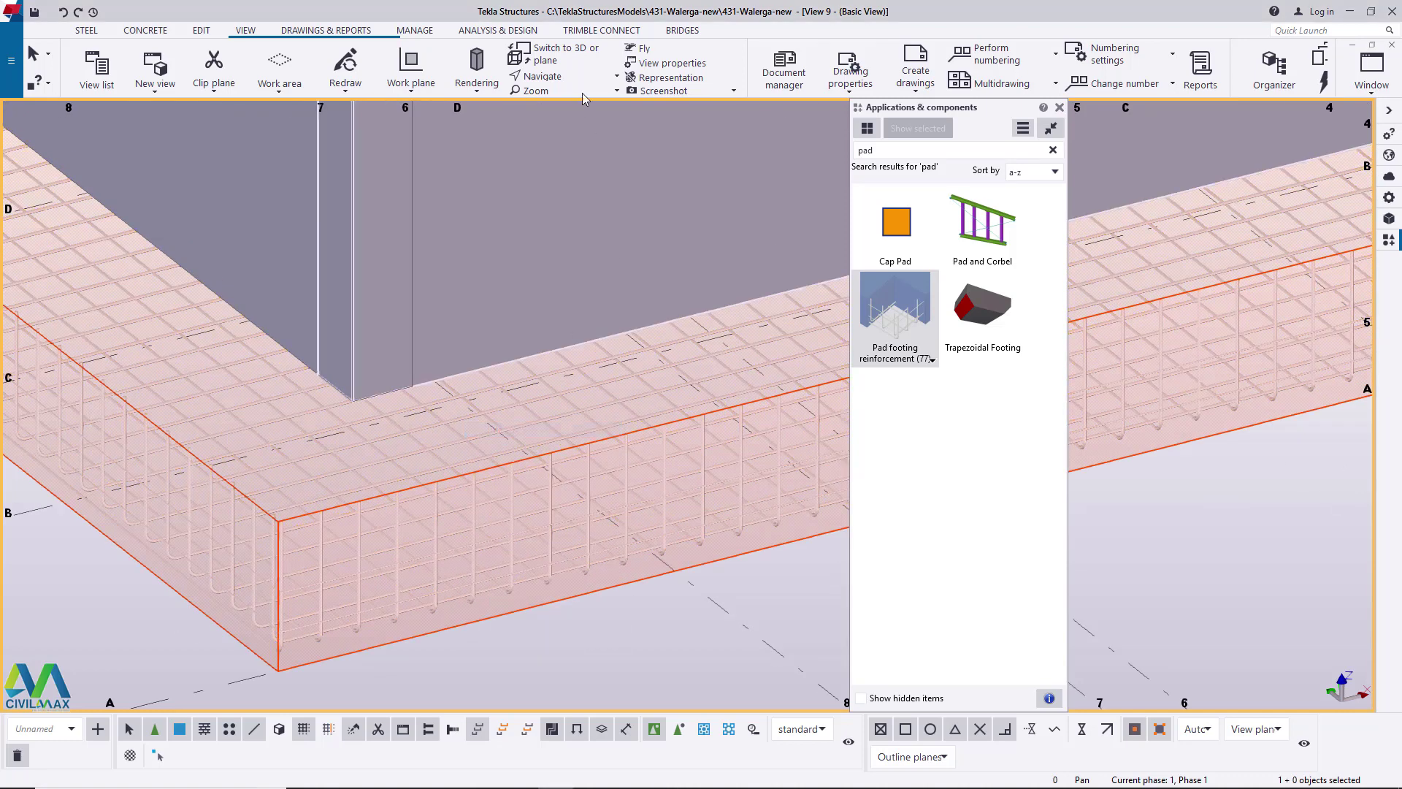
pyautogui.click(563, 76)
pyautogui.click(570, 100)
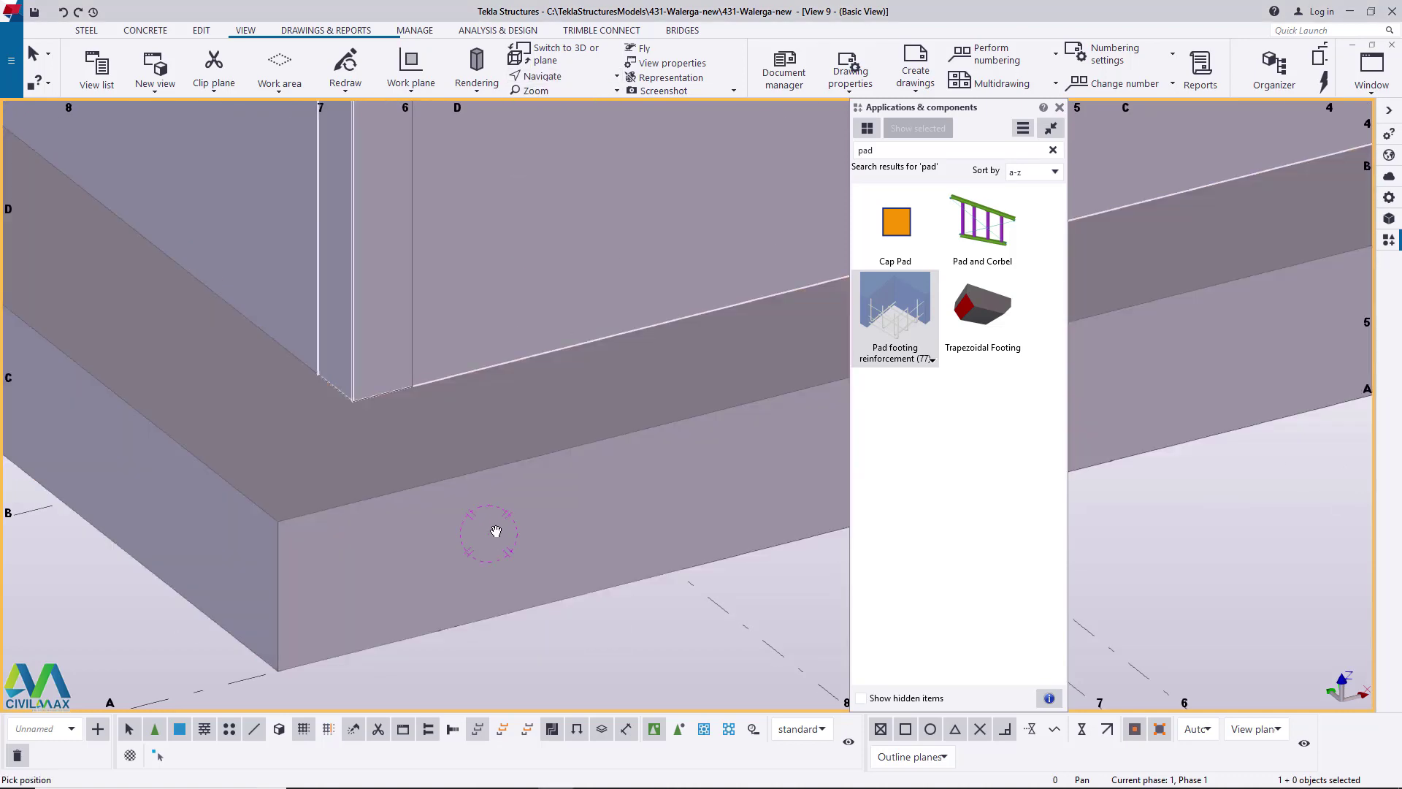
pyautogui.moveTo(492, 537)
pyautogui.mouseDown()
pyautogui.moveTo(478, 489)
pyautogui.moveTo(480, 511)
pyautogui.moveTo(526, 516)
pyautogui.moveTo(395, 535)
pyautogui.moveTo(513, 527)
pyautogui.mouseUp()
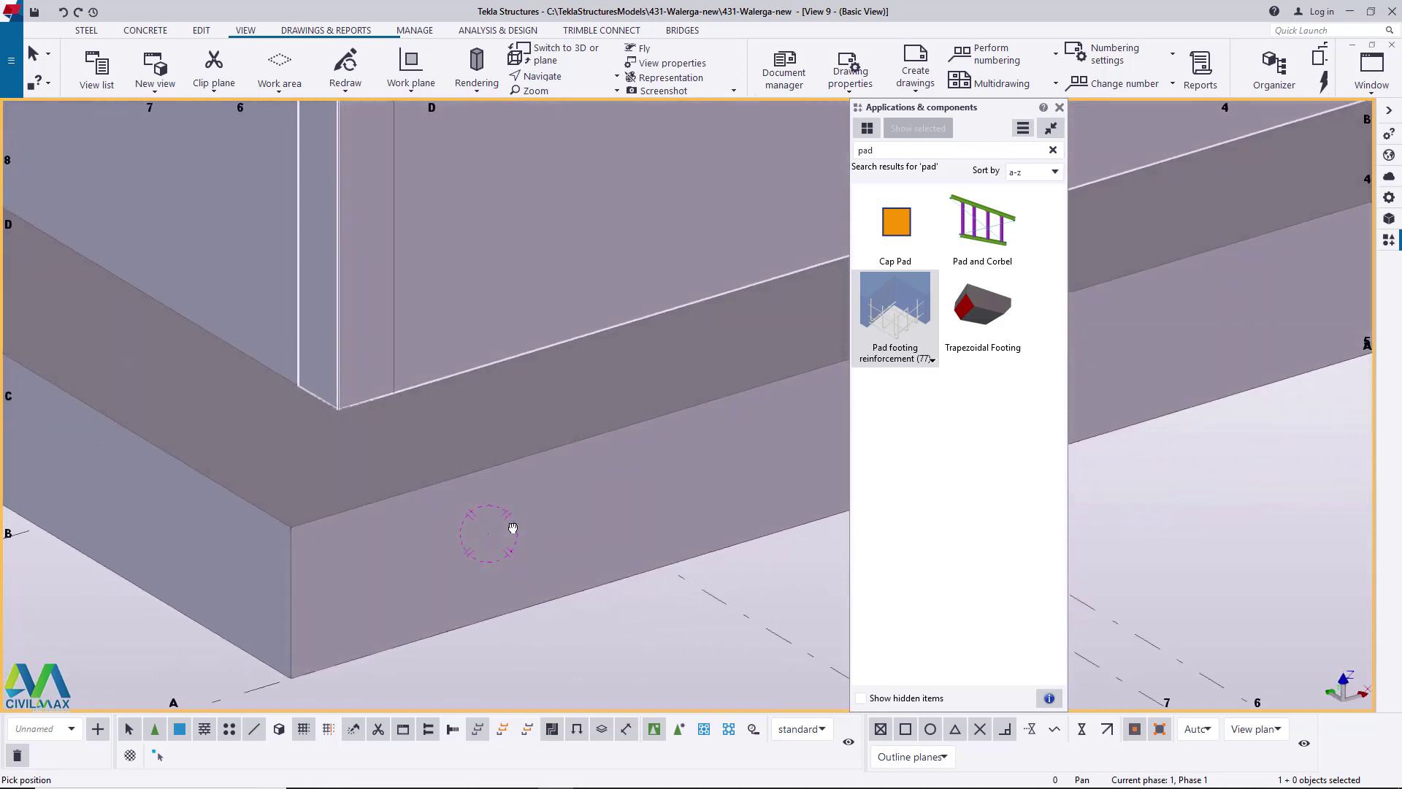
pyautogui.rightClick(513, 527)
pyautogui.click(562, 525)
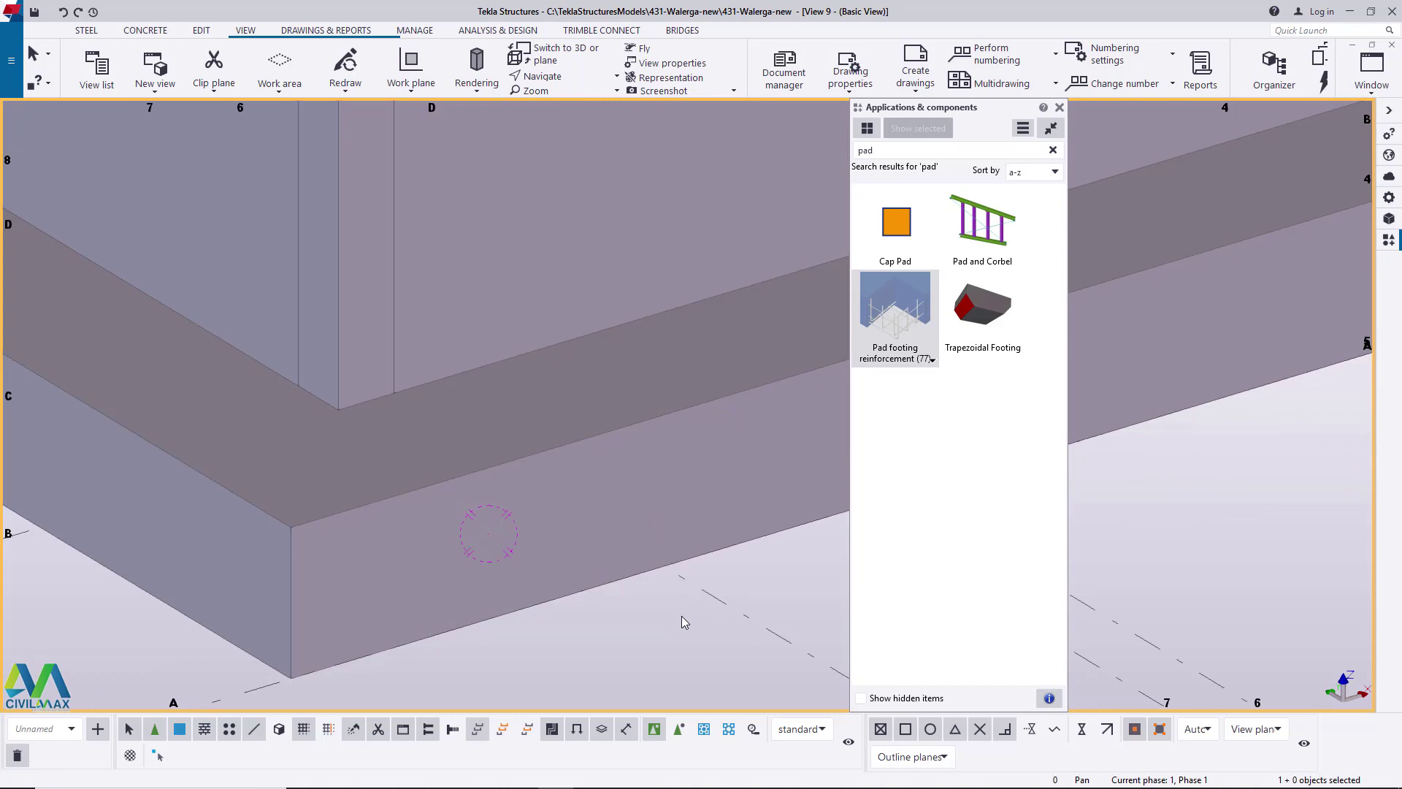
# - Make the concrete transparent with Ctrl+2 and orbit to a low side view of the footing
pyautogui.hotkey('ctrl', '2')
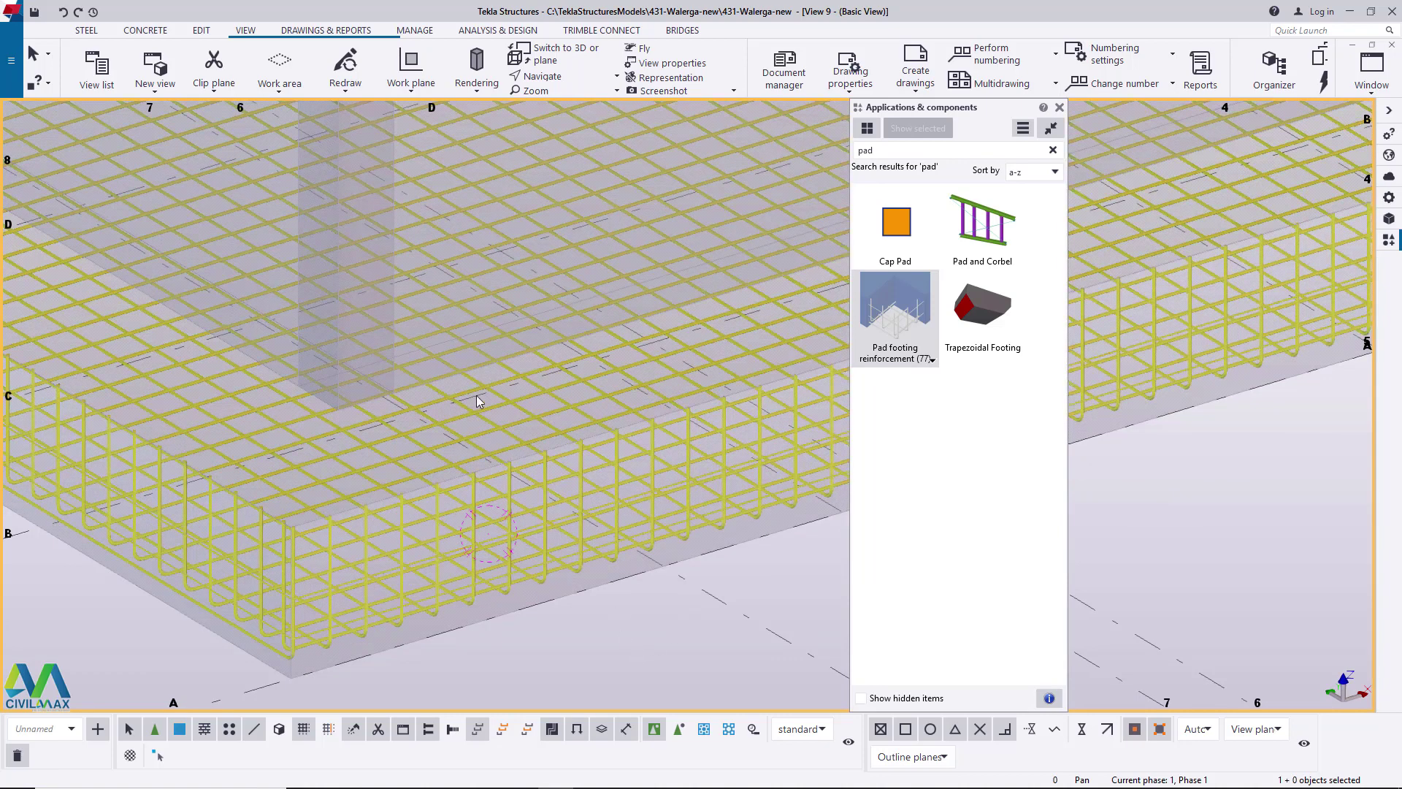
pyautogui.click(558, 94)
pyautogui.click(572, 110)
pyautogui.moveTo(533, 447); pyautogui.dragTo(257, 413)
pyautogui.scroll(8, 258, 413)
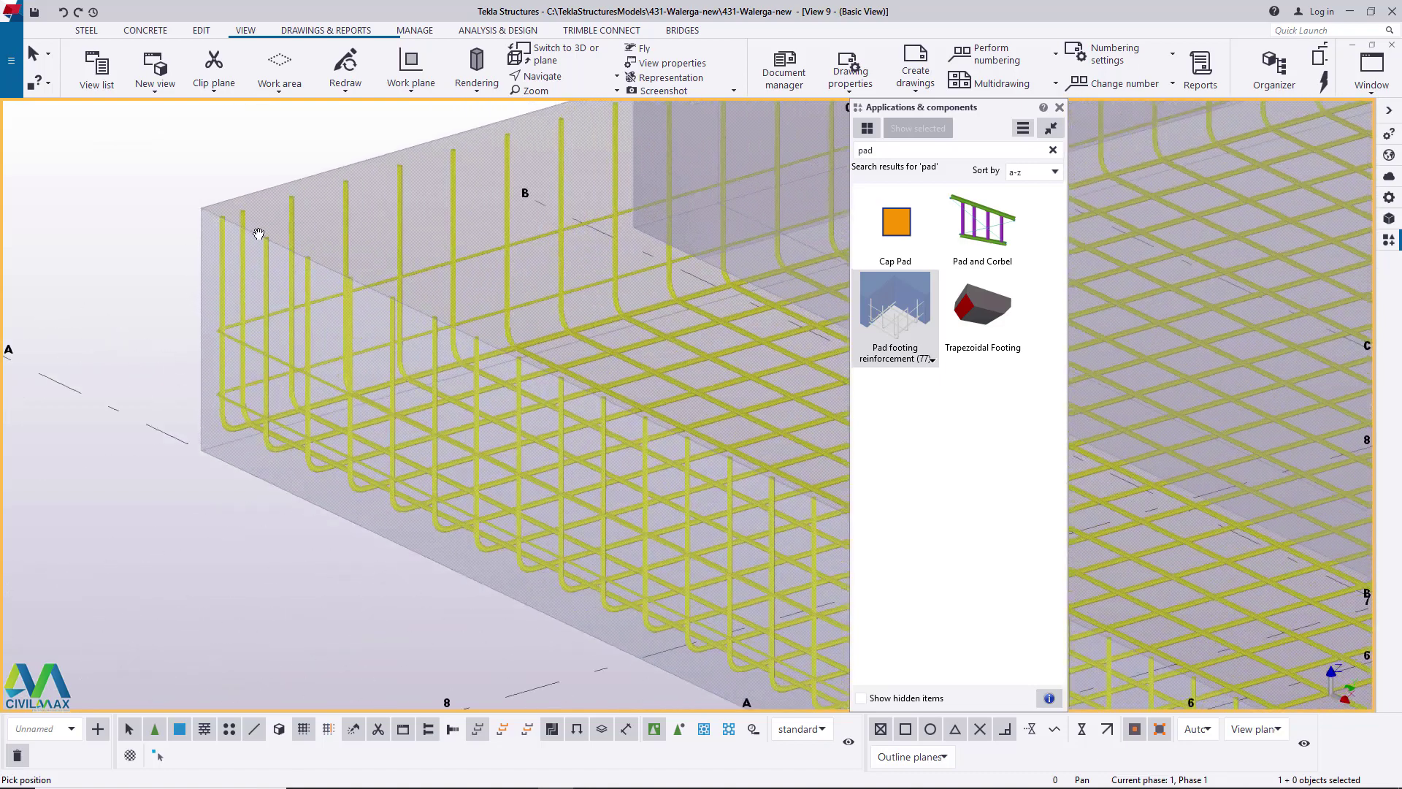
pyautogui.rightClick(110, 237)
# - Change the pad footing reinforcement bend length from 25 to 100, apply it, and close the dialog
pyautogui.click(139, 244)
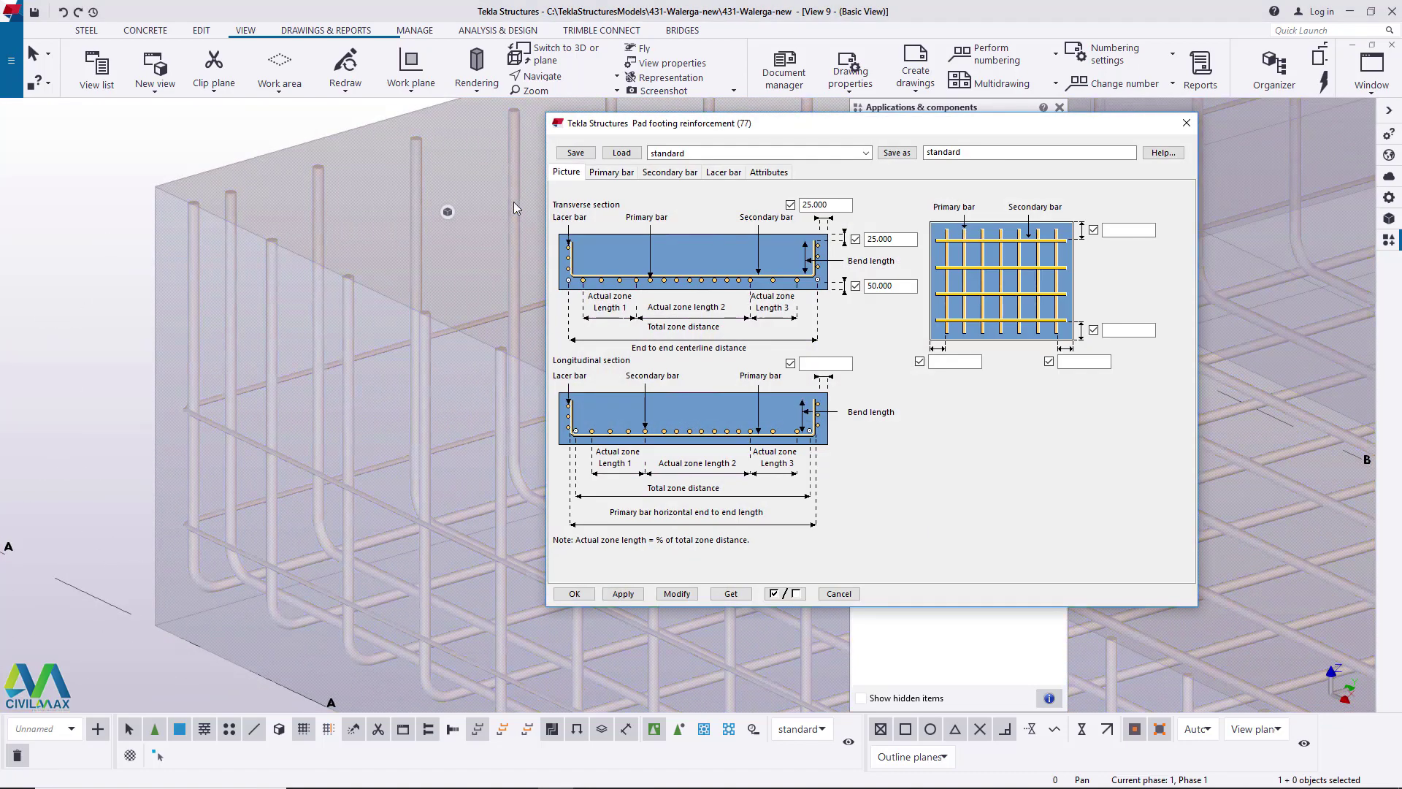
pyautogui.scroll(-5, 263, 398)
pyautogui.scroll(5, 397, 226)
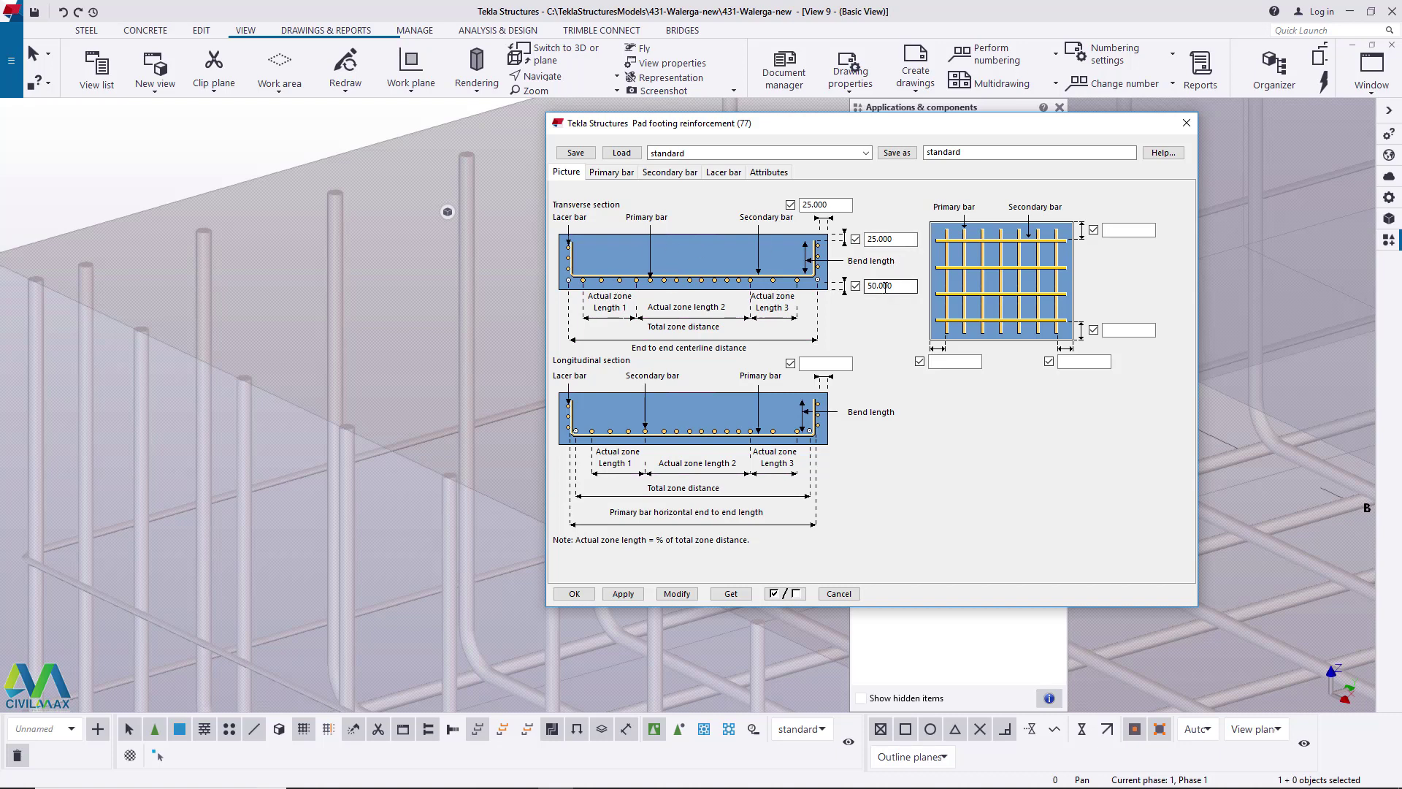
pyautogui.moveTo(902, 238); pyautogui.dragTo(858, 238)
pyautogui.click(677, 594)
pyautogui.scroll(-3, 361, 308)
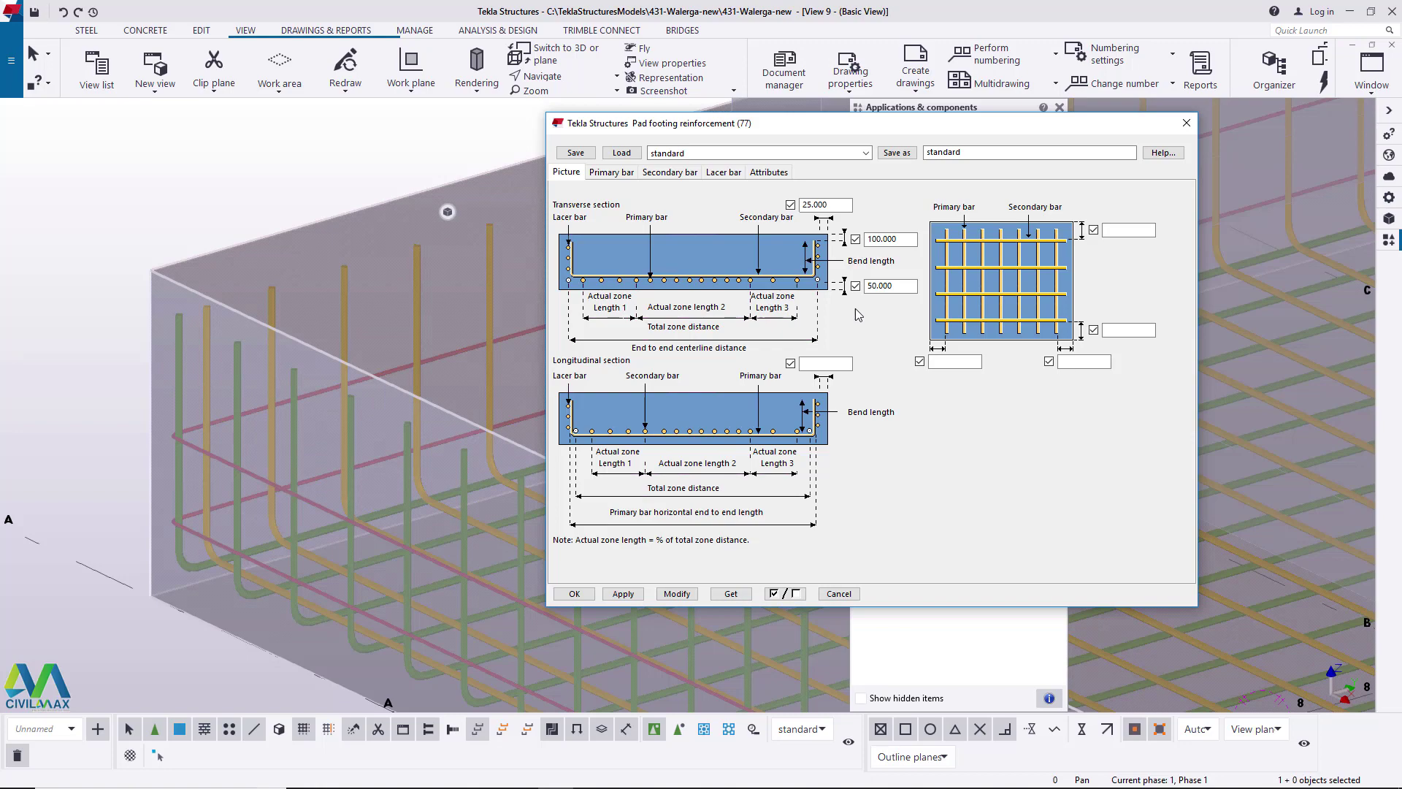
pyautogui.click(1186, 123)
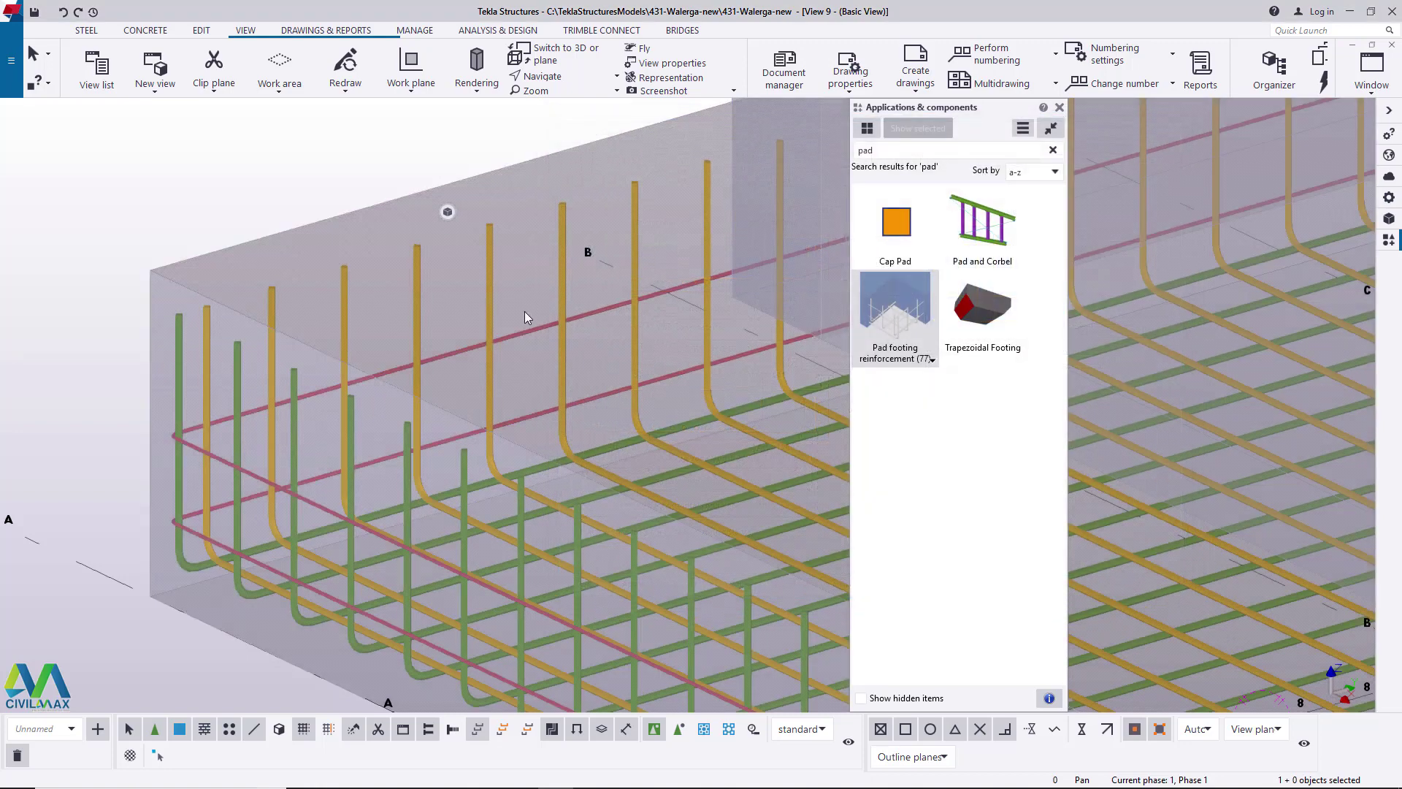
# - Pan and orbit the view around the reinforced wall corner
pyautogui.moveTo(524, 311); pyautogui.dragTo(223, 431, button='middle')
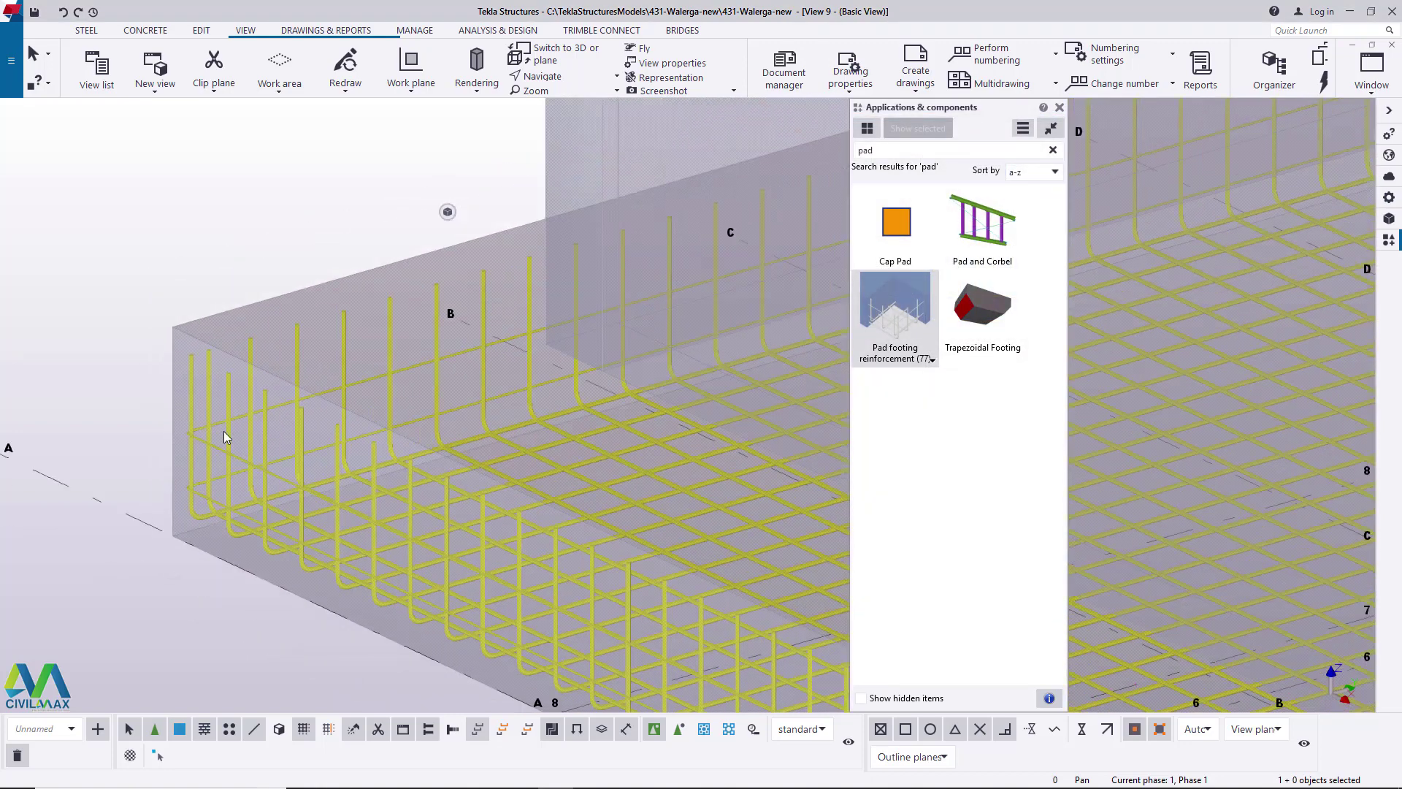
pyautogui.scroll(-5, 304, 422)
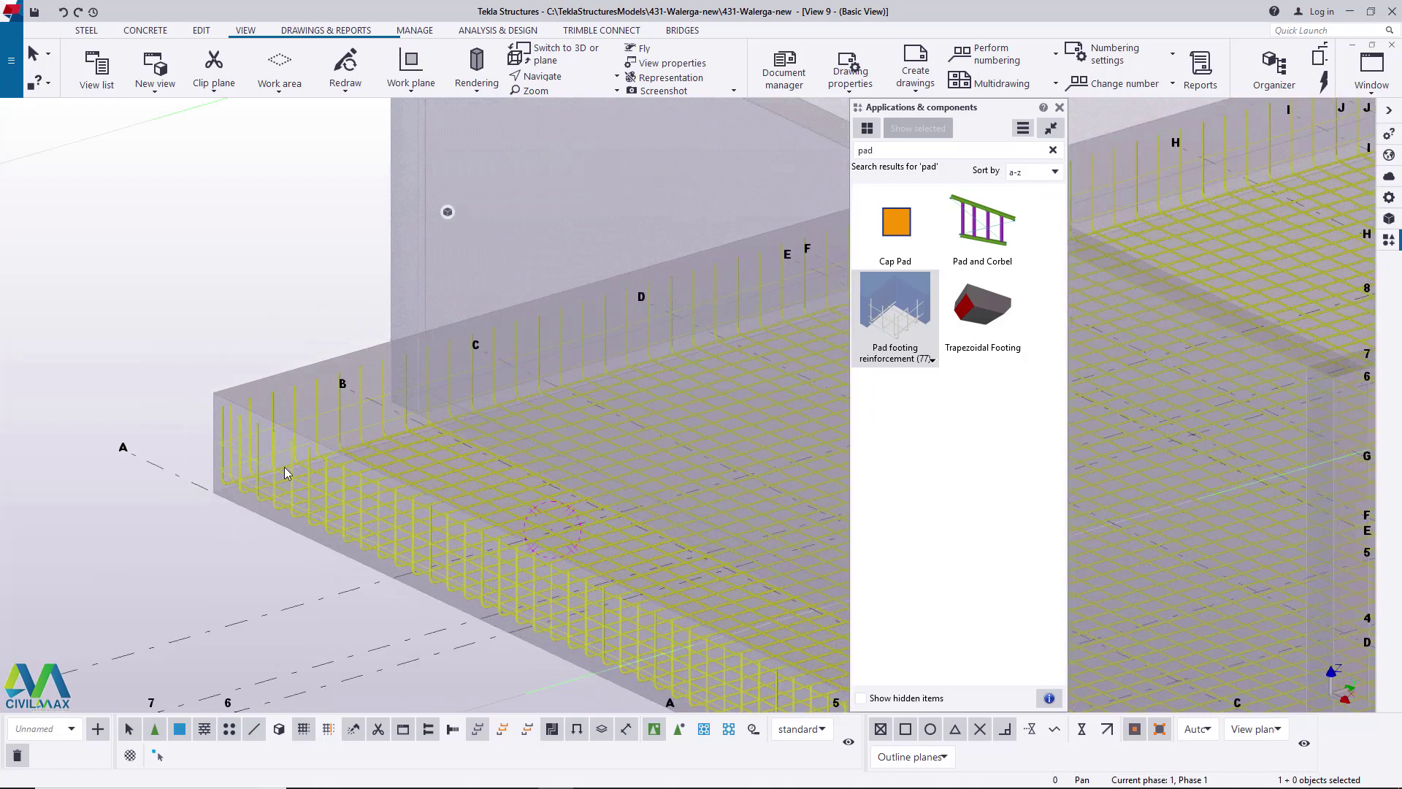
pyautogui.keyDown('ctrl'); pyautogui.moveTo(283, 467); pyautogui.dragTo(390, 225, button='middle'); pyautogui.keyUp('ctrl')
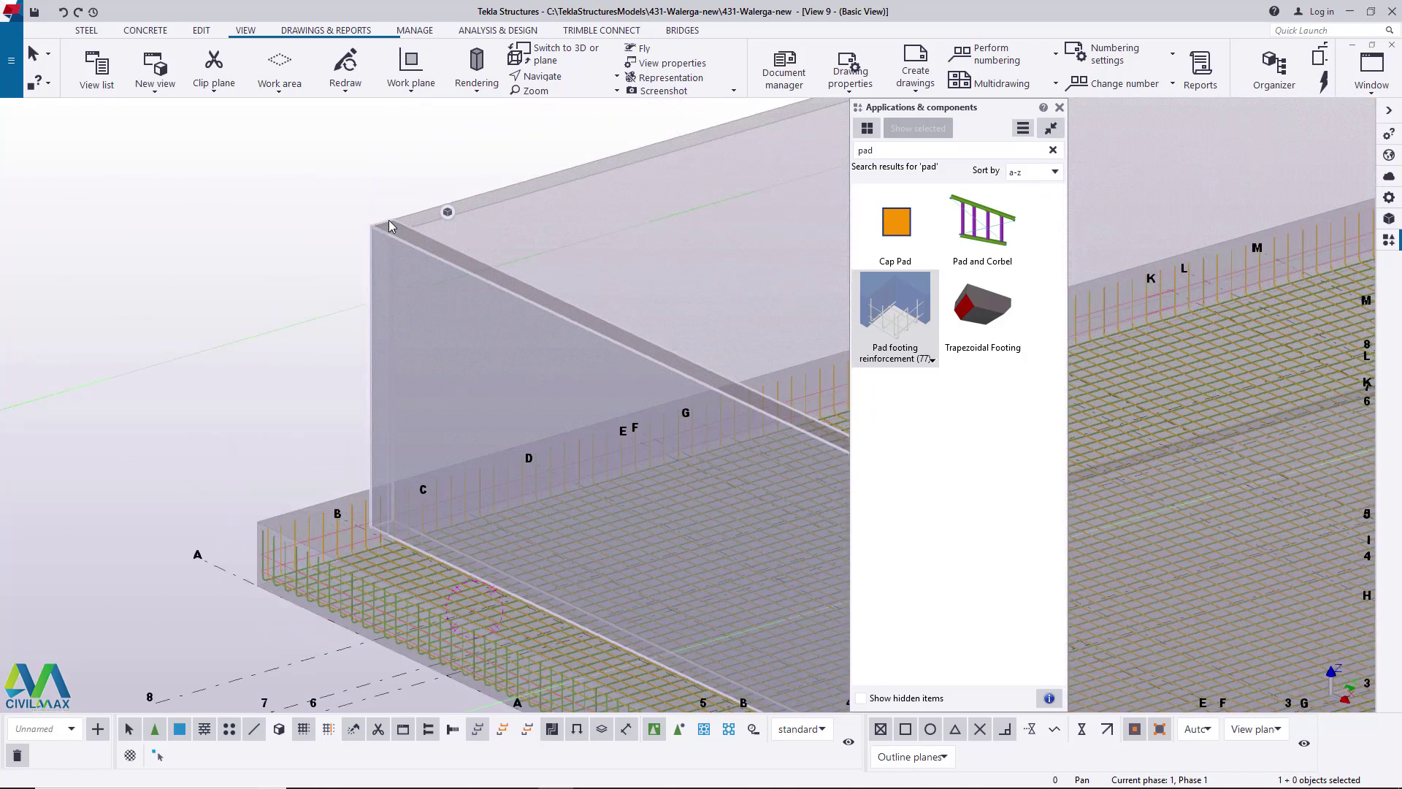
pyautogui.scroll(3, 441, 234)
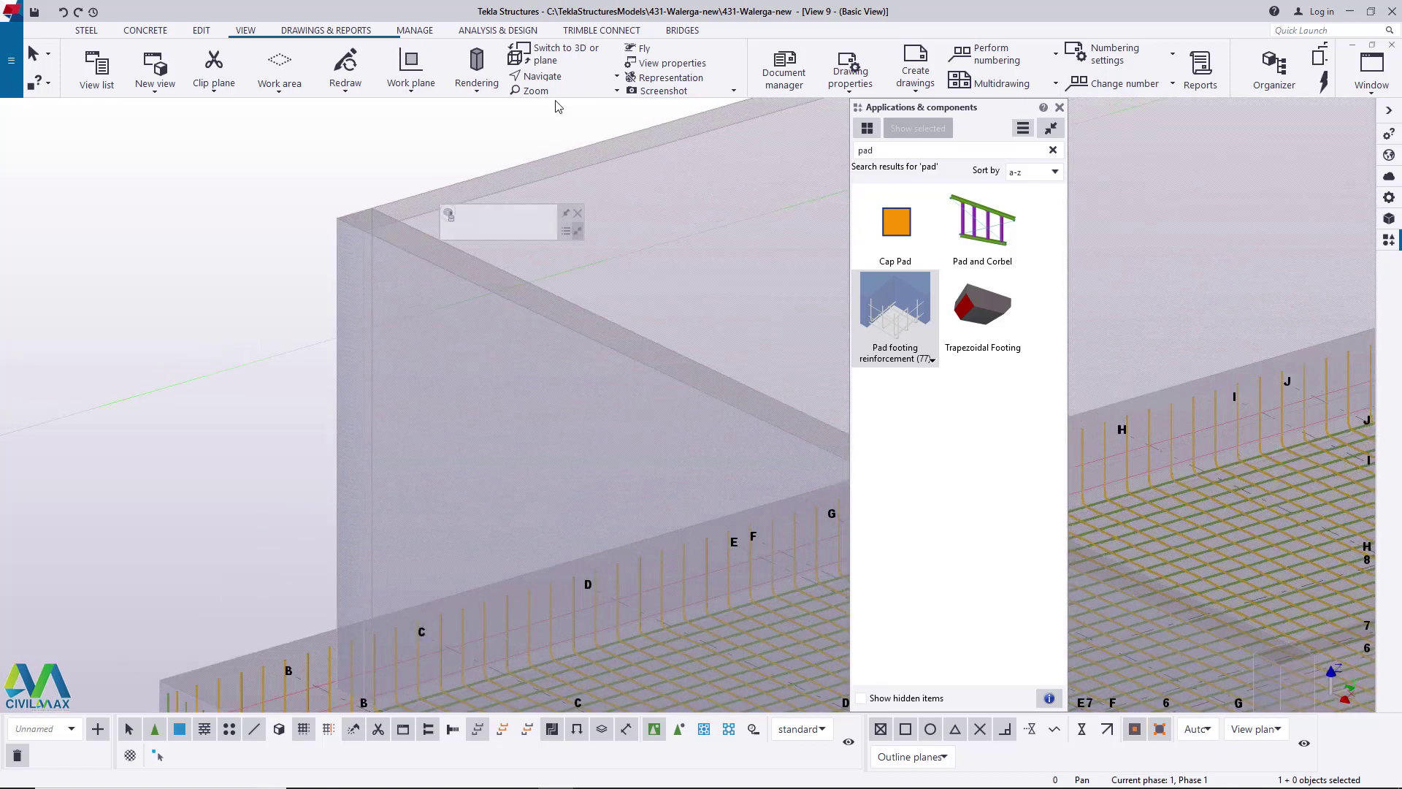
pyautogui.click(559, 76)
pyautogui.click(564, 100)
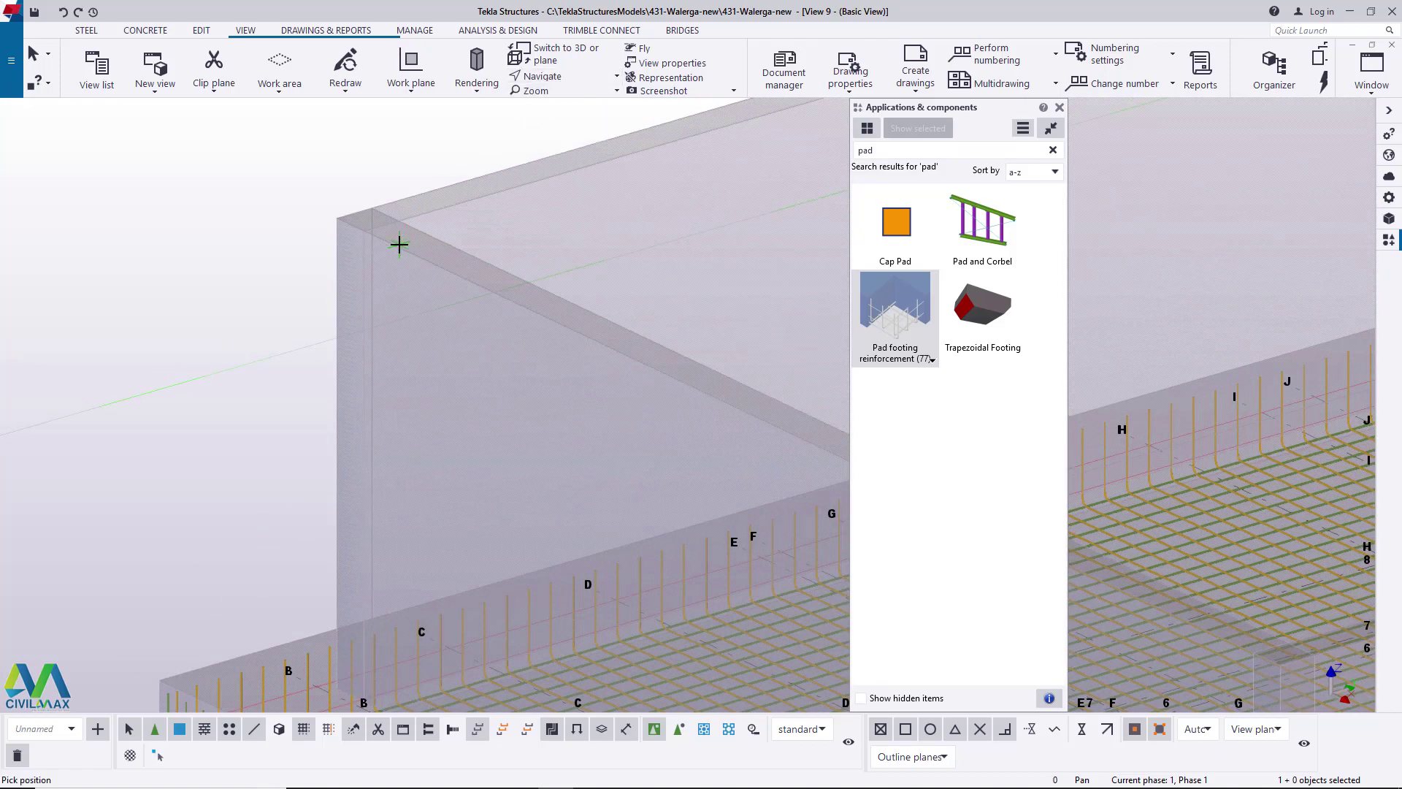
pyautogui.moveTo(398, 243); pyautogui.dragTo(679, 326)
pyautogui.rightClick(419, 219)
pyautogui.click(458, 228)
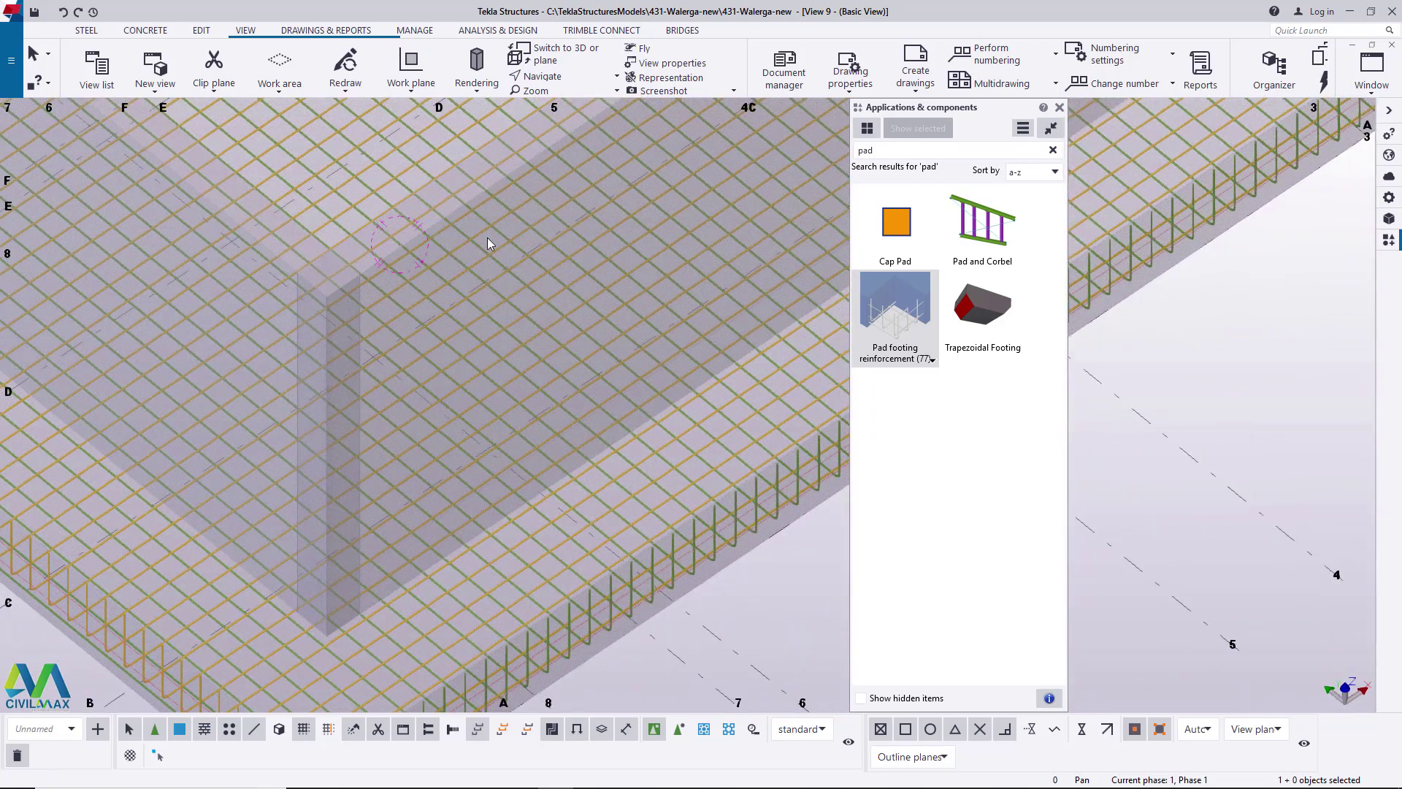
# - Render the concrete solid again with Ctrl+4 and pan along the footing edge
pyautogui.hotkey('ctrl', '4')
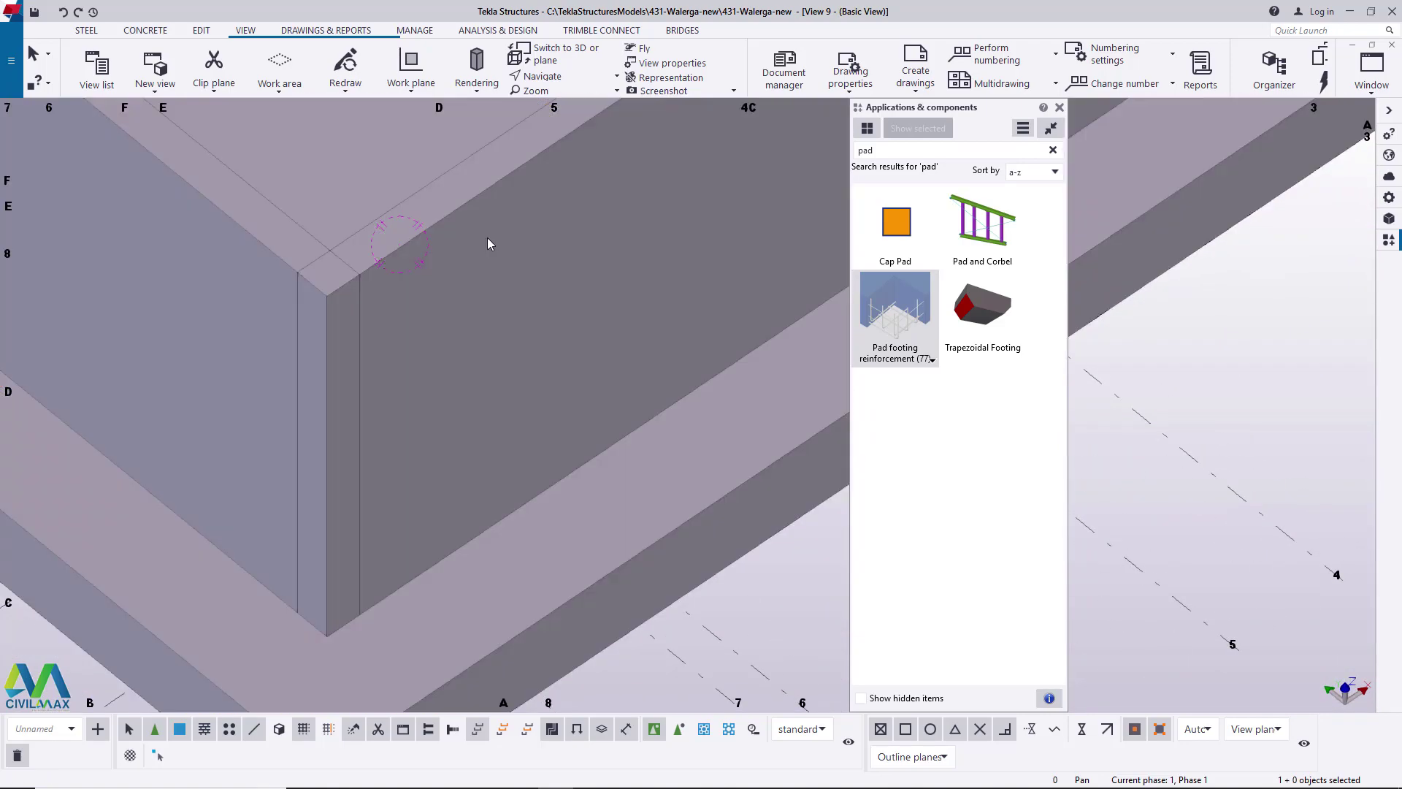
pyautogui.scroll(-3, 329, 482)
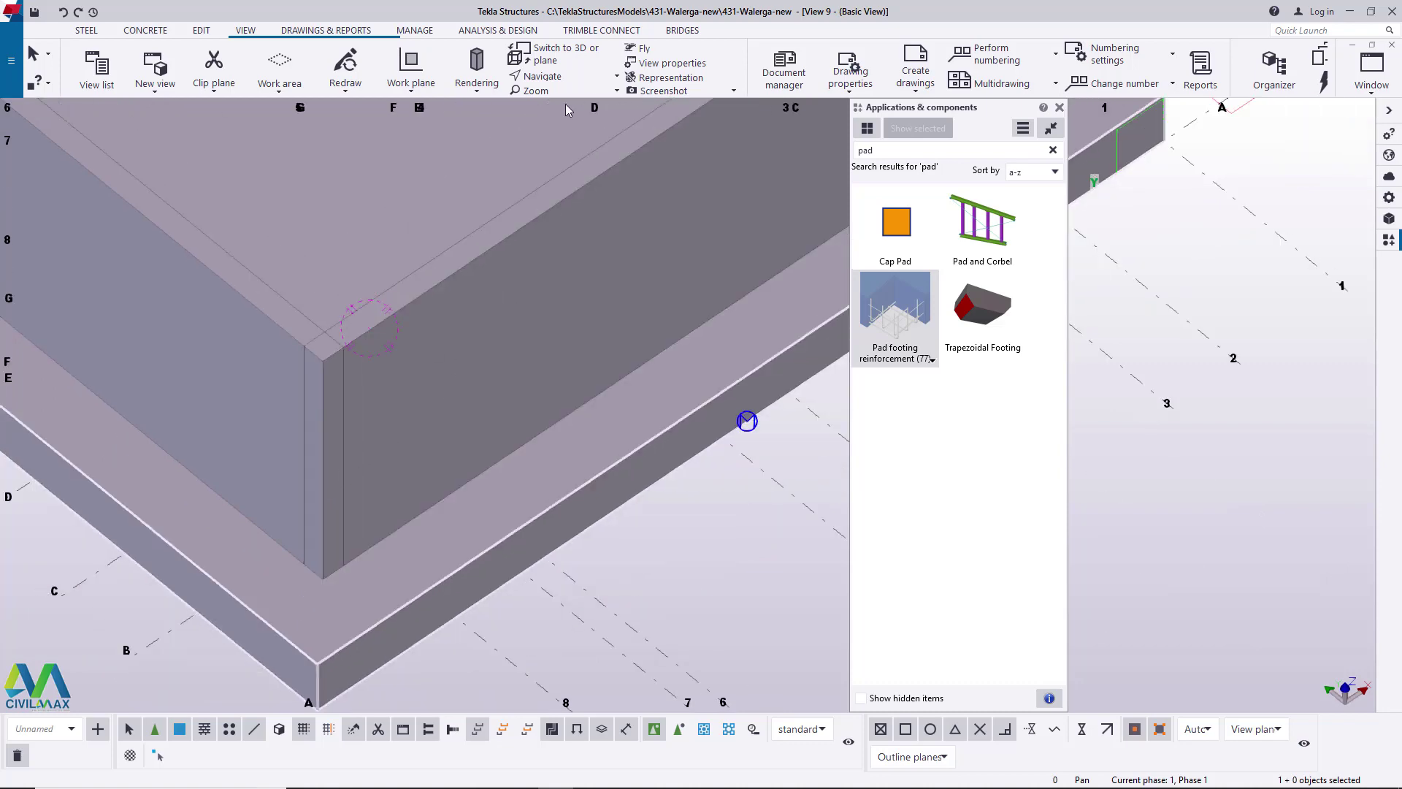
pyautogui.click(555, 75)
pyautogui.click(541, 157)
pyautogui.moveTo(432, 322); pyautogui.dragTo(484, 374)
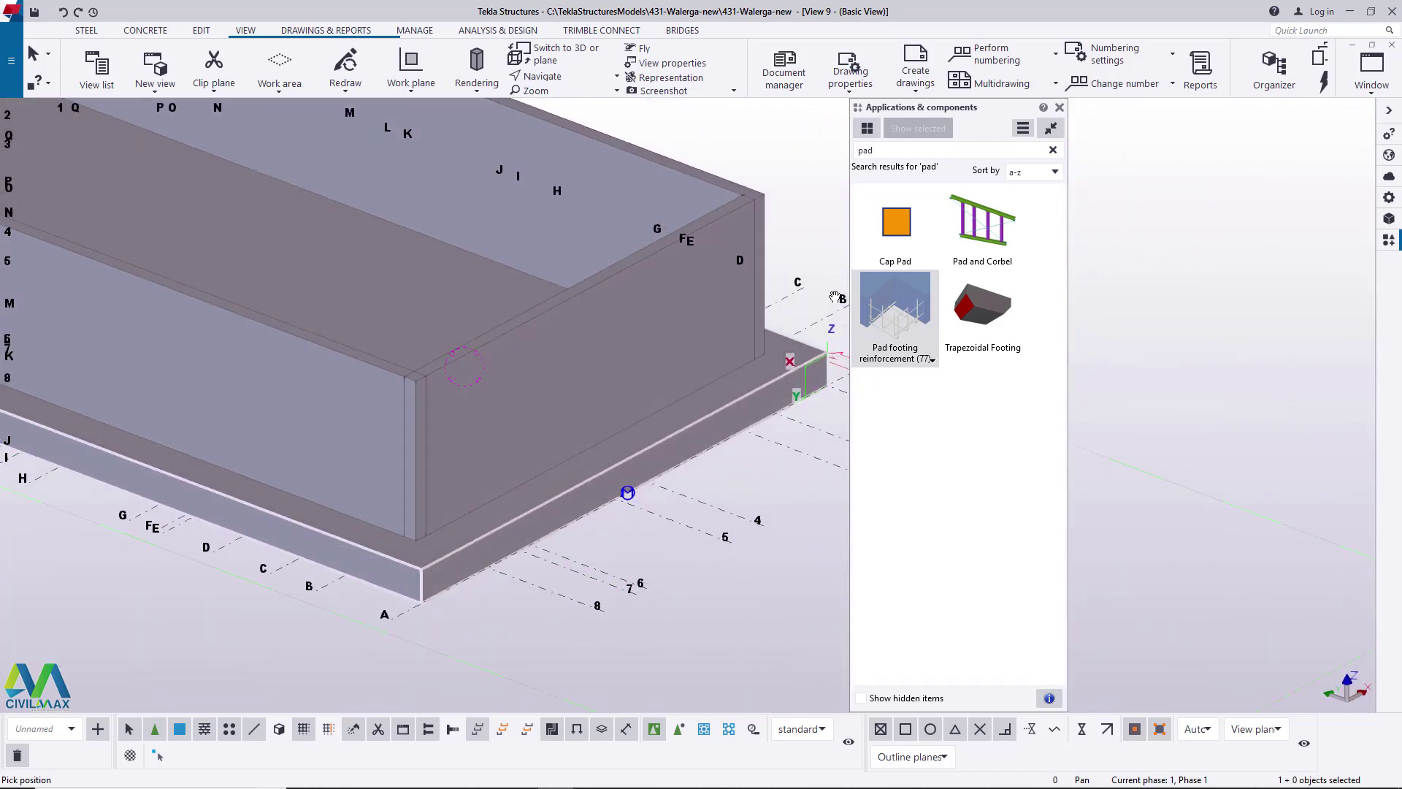
# - Search the catalog for 'star' and open the Starter bars for pillar (86) settings
pyautogui.rightClick(744, 155)
pyautogui.click(782, 162)
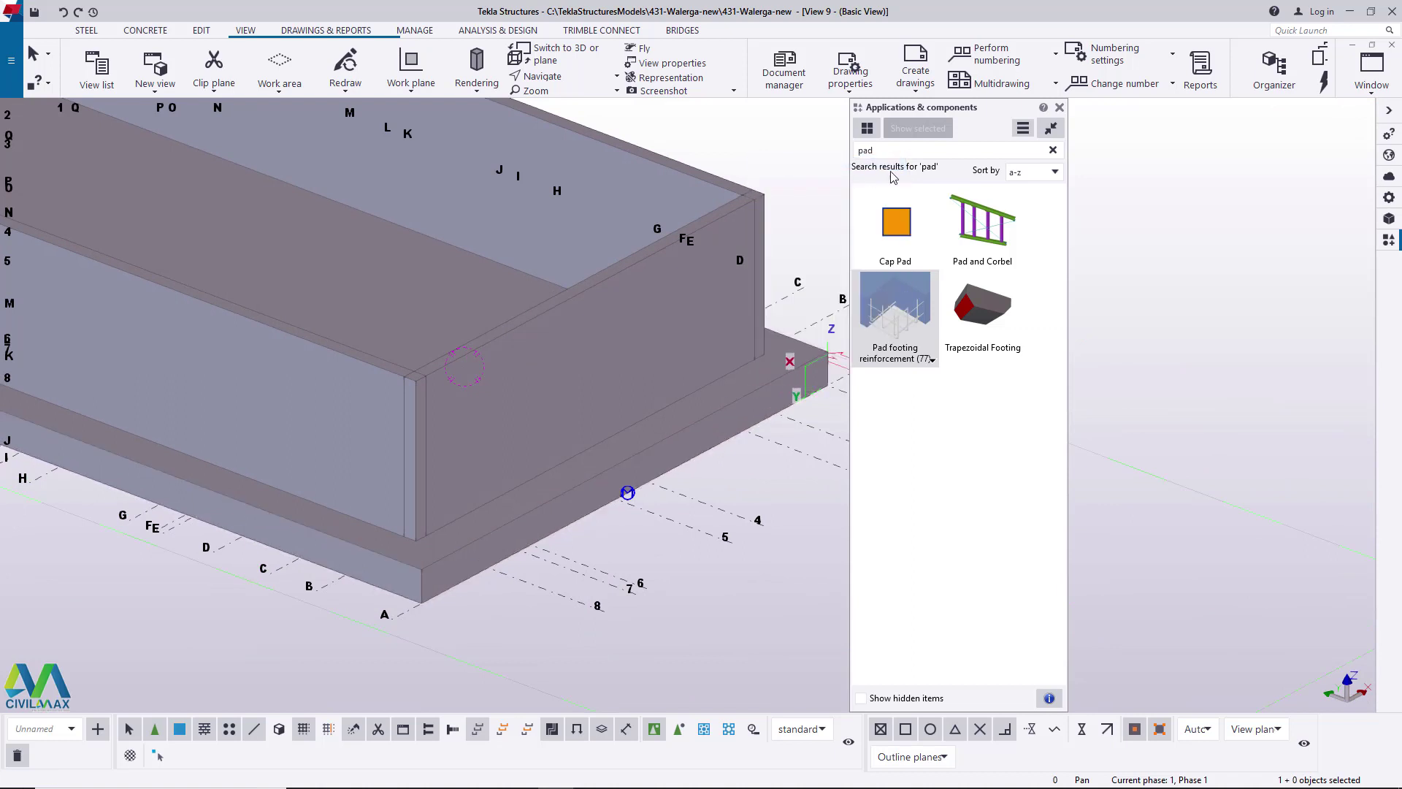
pyautogui.moveTo(875, 149); pyautogui.dragTo(843, 158)
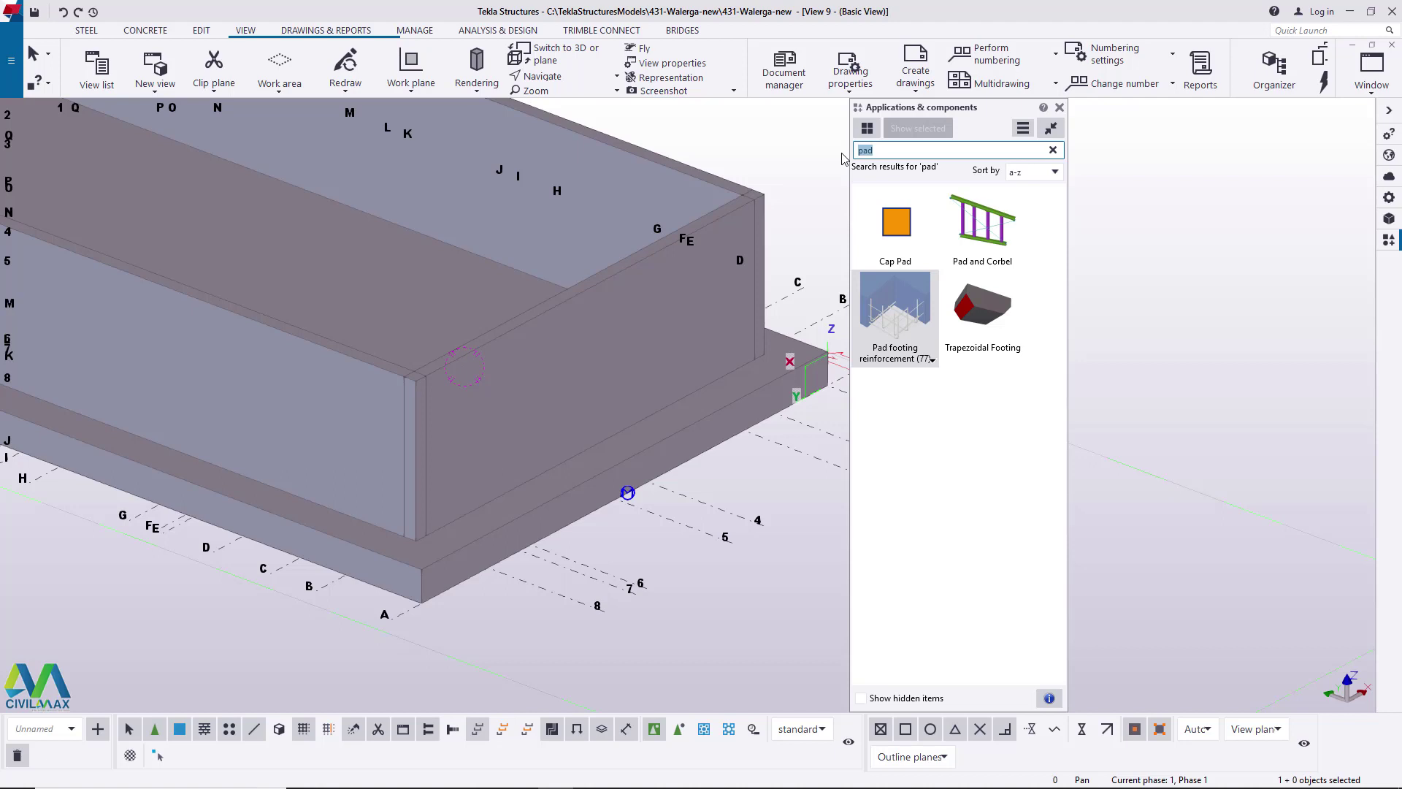
pyautogui.write('re')
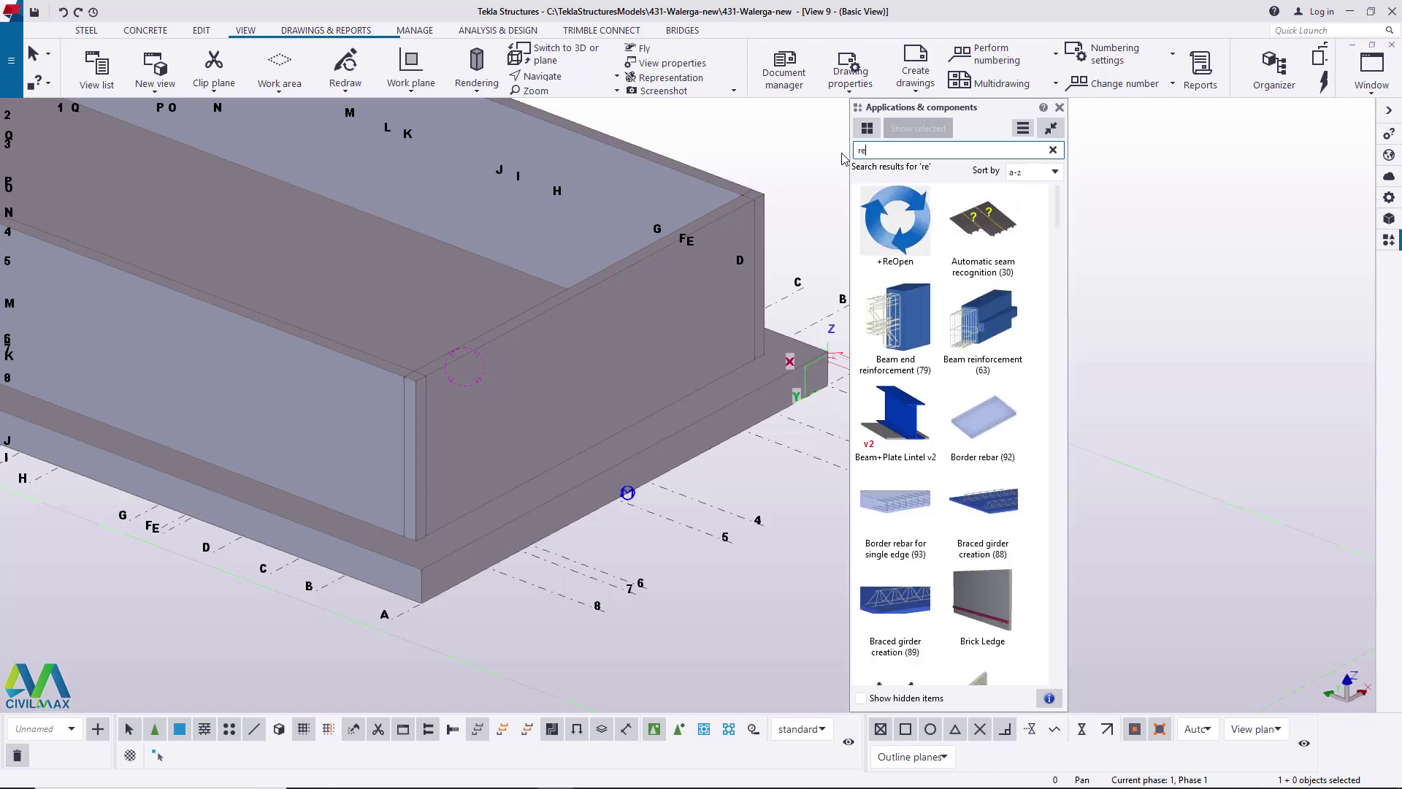
pyautogui.write('ba')
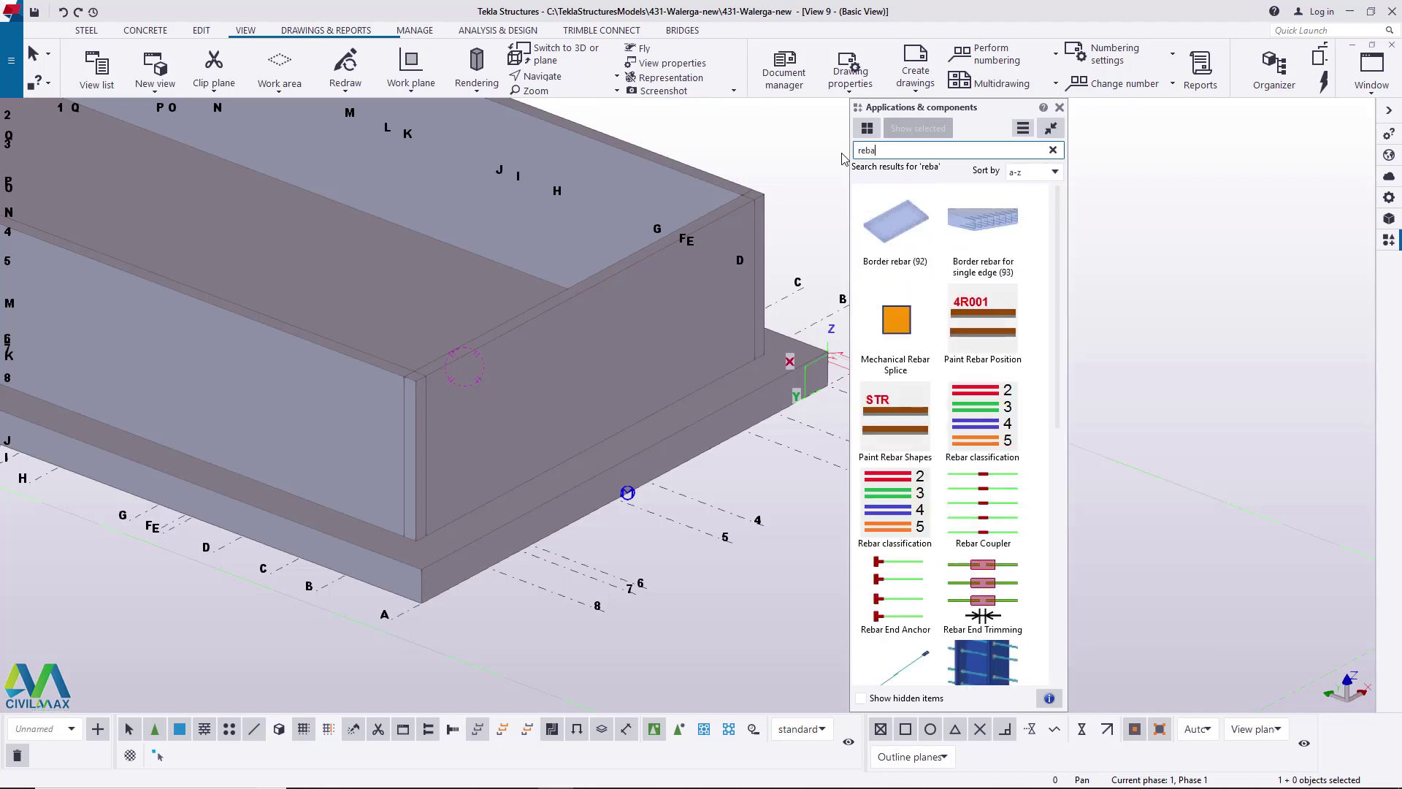
pyautogui.press('BackSpace')
pyautogui.press('BackSpace')
pyautogui.press('BackSpace')
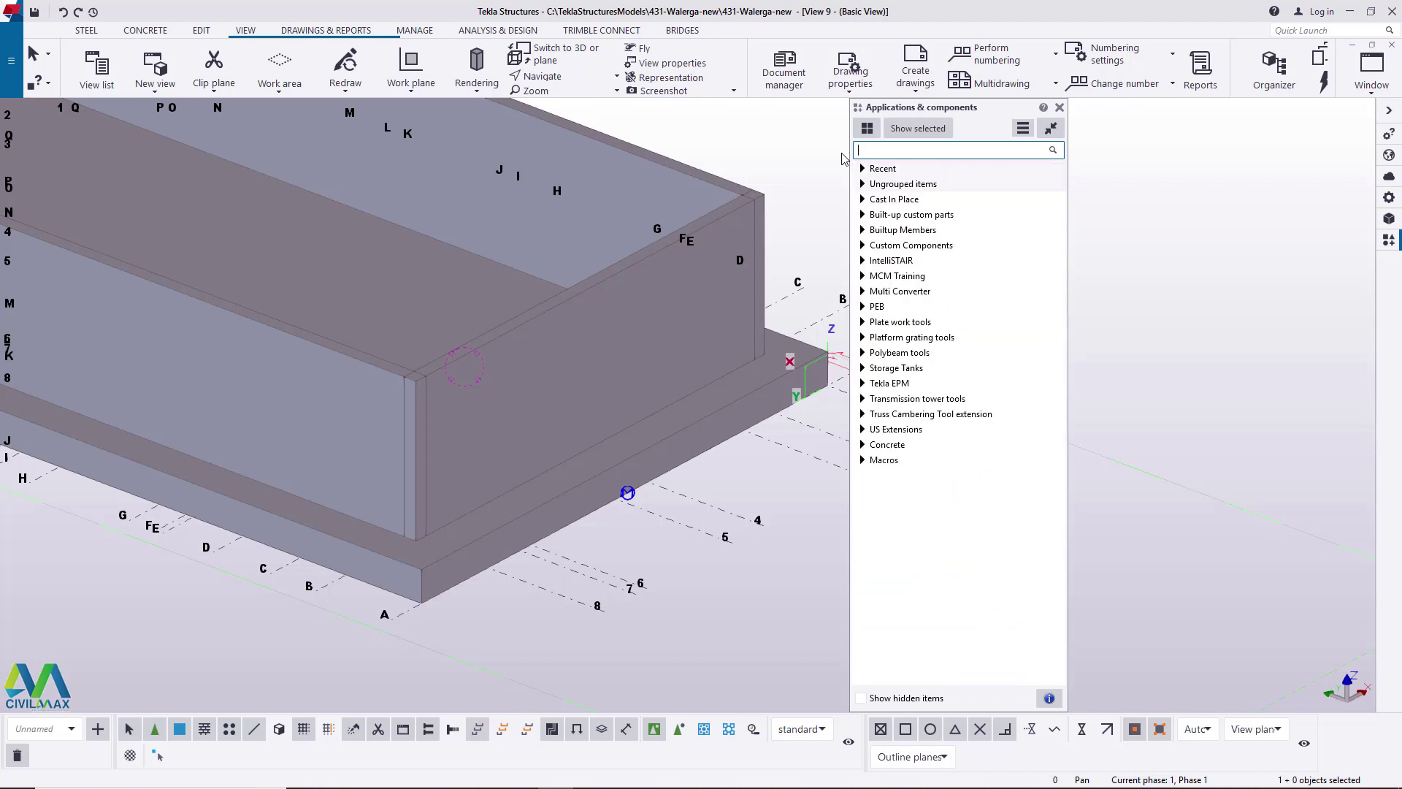
pyautogui.write('star')
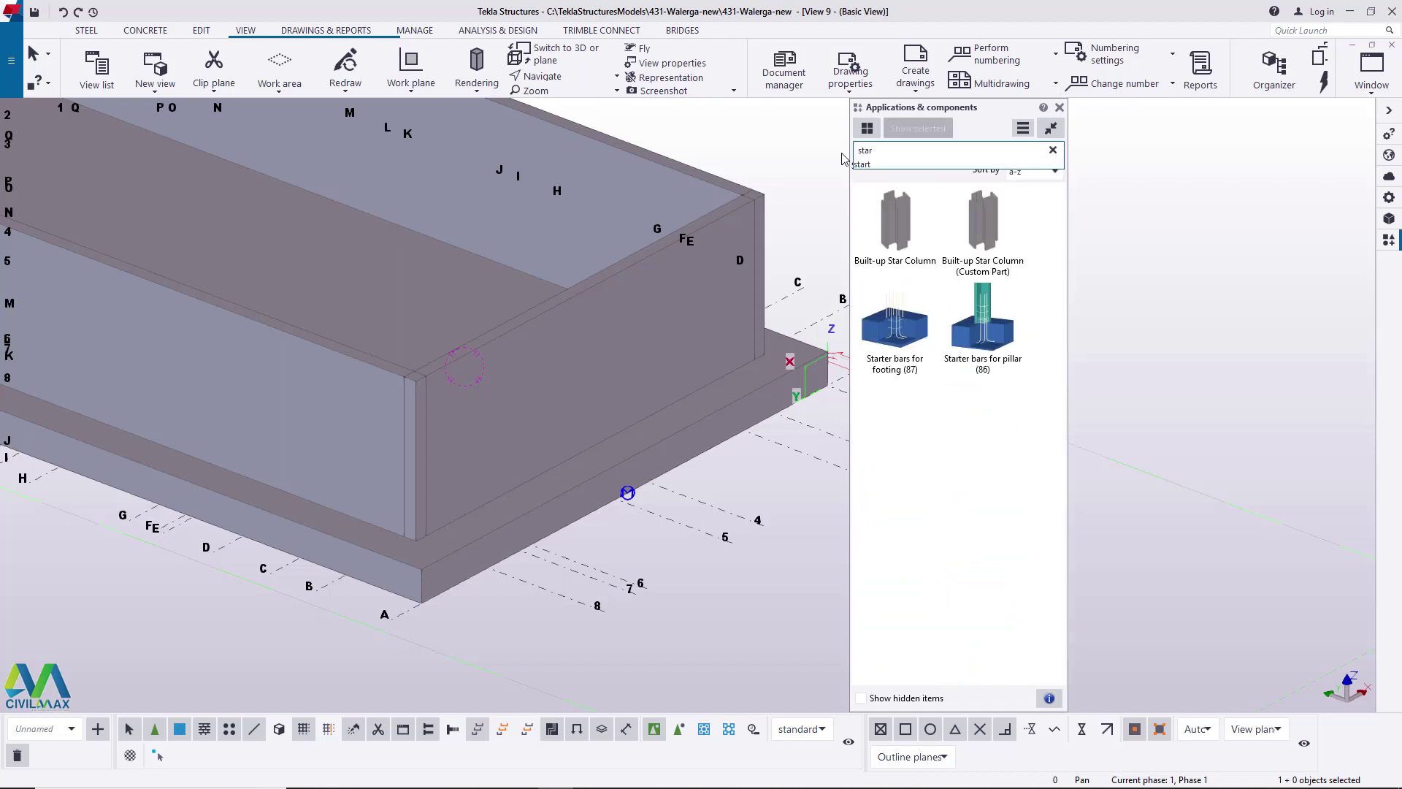
pyautogui.doubleClick(991, 335)
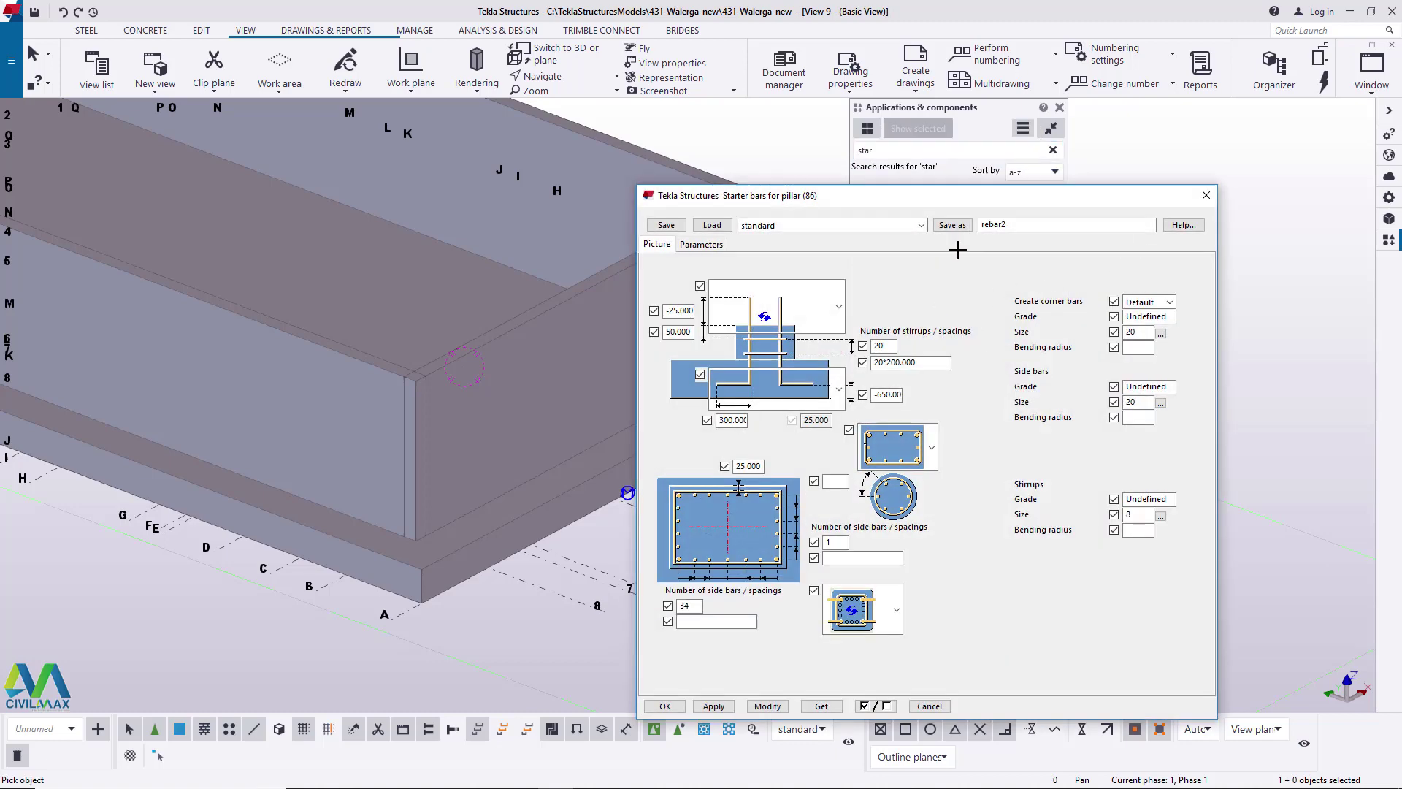
# - Load the rebar2 preset in the Starter bars for pillar dialog
pyautogui.click(921, 225)
pyautogui.click(837, 262)
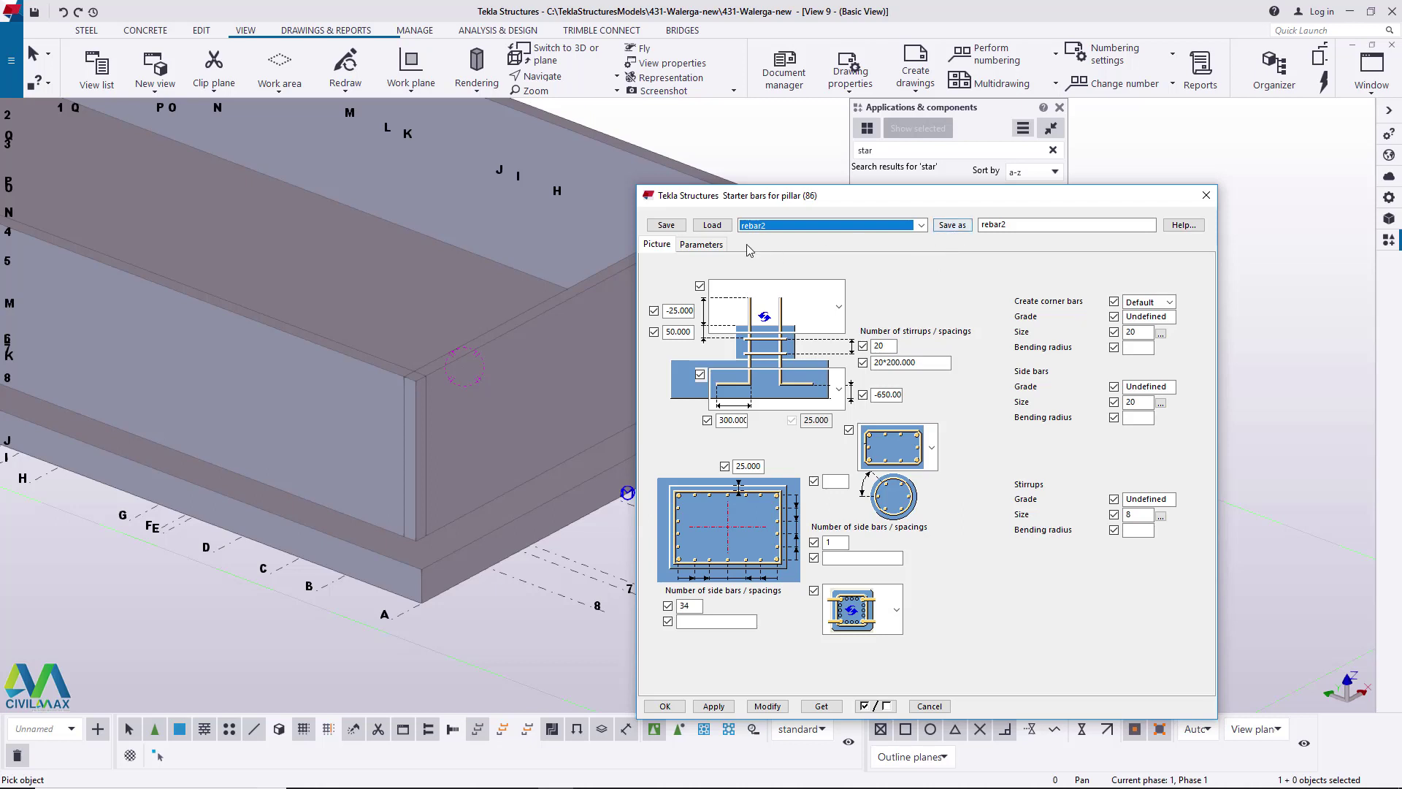
pyautogui.click(715, 227)
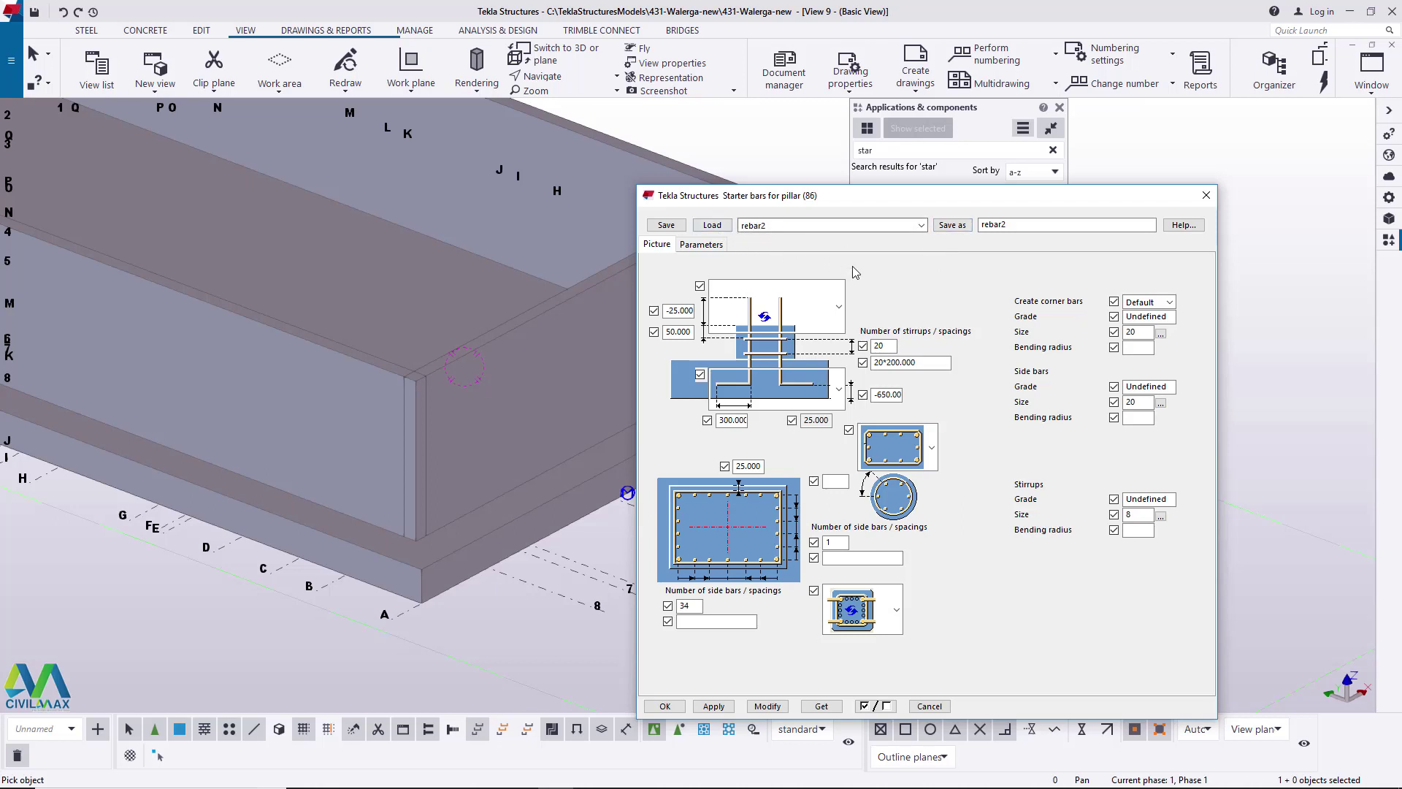
# - Apply the starter bars to the wall panel and finish the command
pyautogui.moveTo(194, 382); pyautogui.dragTo(405, 373, button='middle')
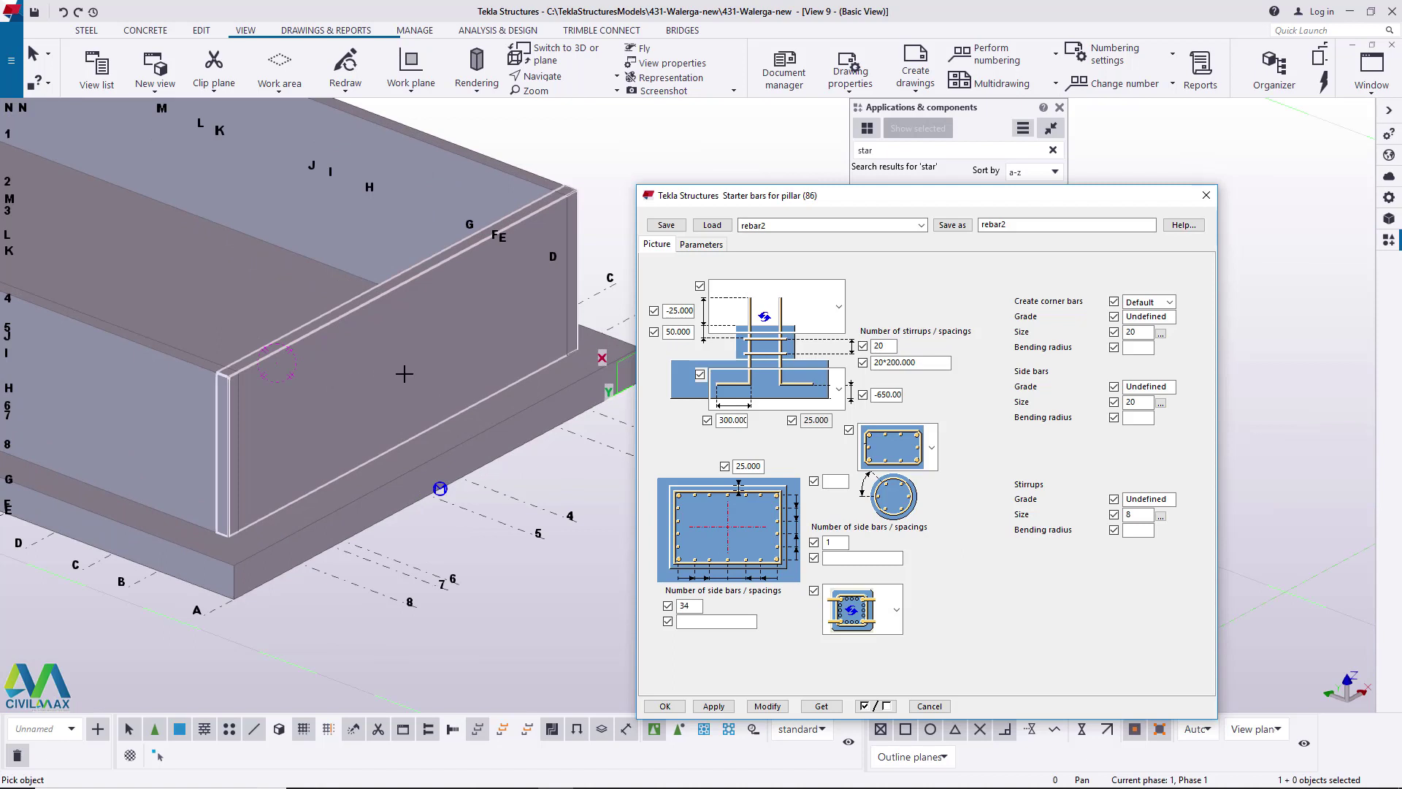
pyautogui.click(331, 375)
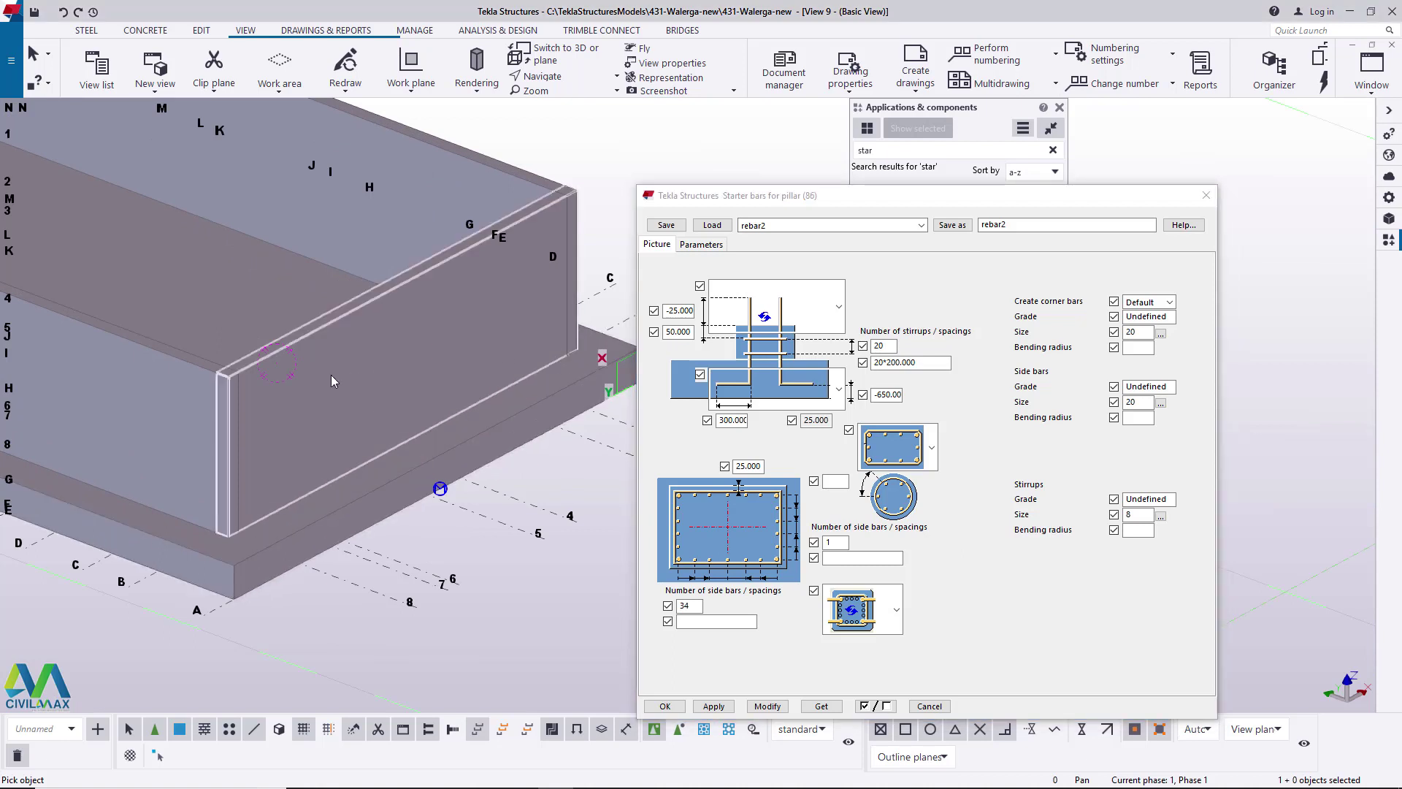
pyautogui.scroll(4, 230, 427)
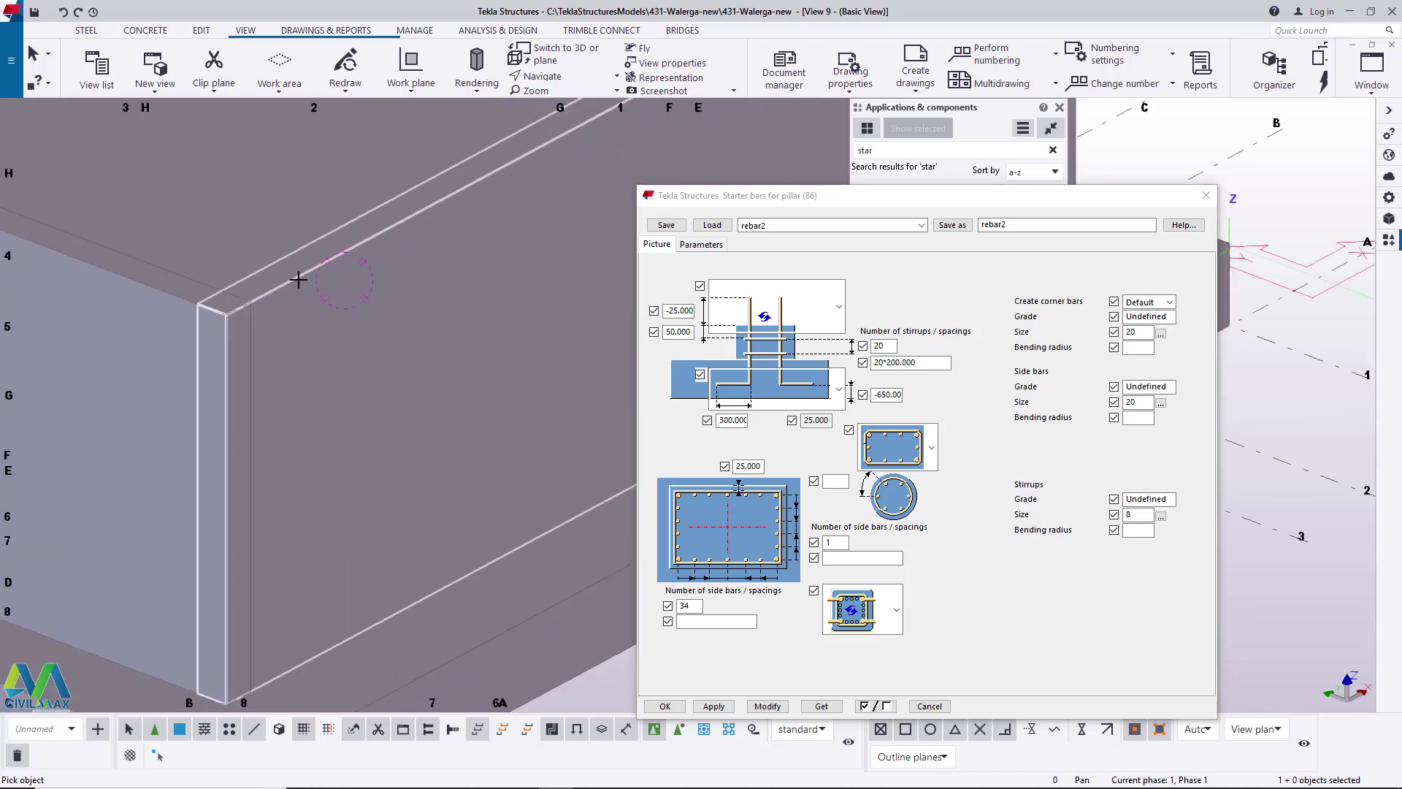
pyautogui.click(298, 281)
pyautogui.keyDown('ctrl'); pyautogui.moveTo(300, 285); pyautogui.dragTo(371, 279, button='middle'); pyautogui.keyUp('ctrl')
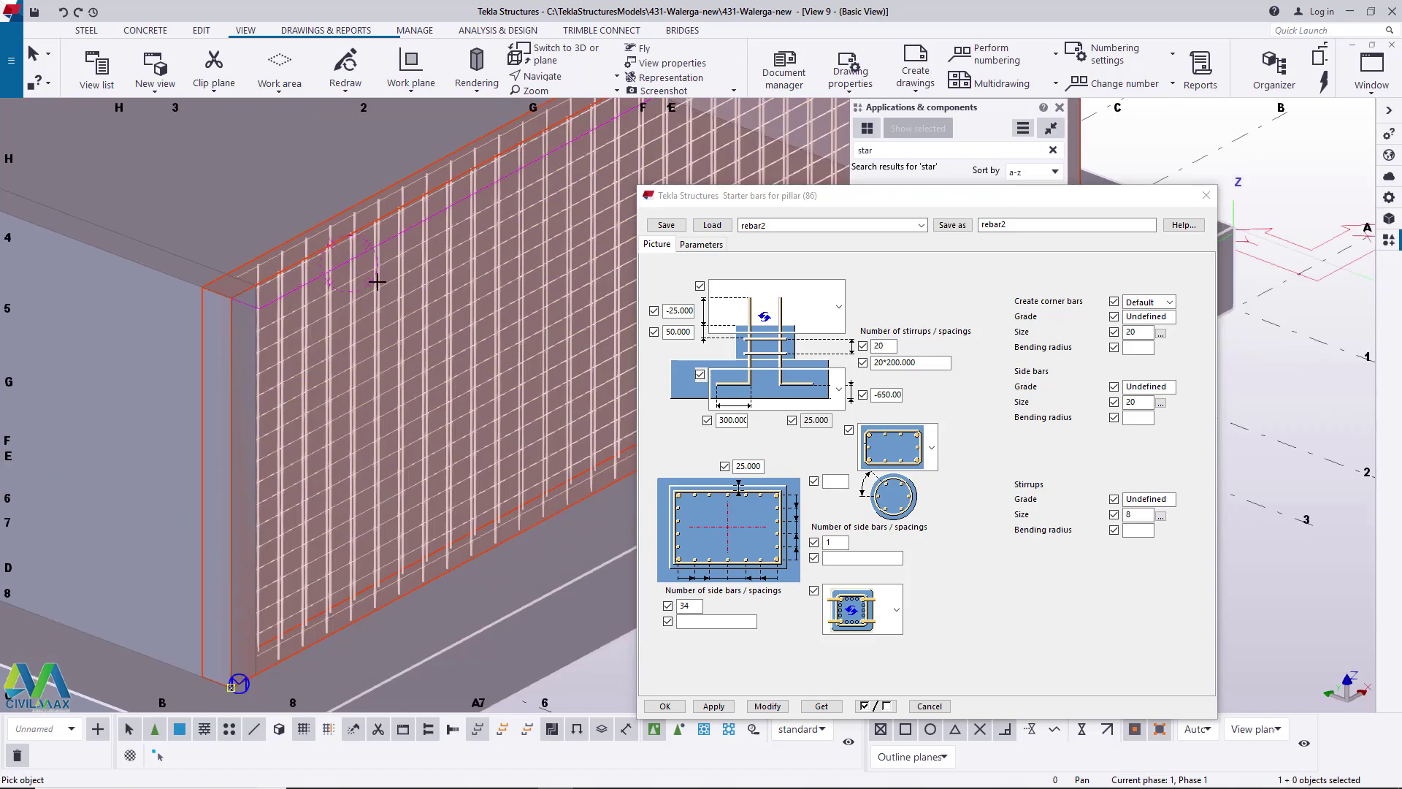
pyautogui.rightClick(371, 278)
pyautogui.click(438, 287)
pyautogui.scroll(5, 441, 270)
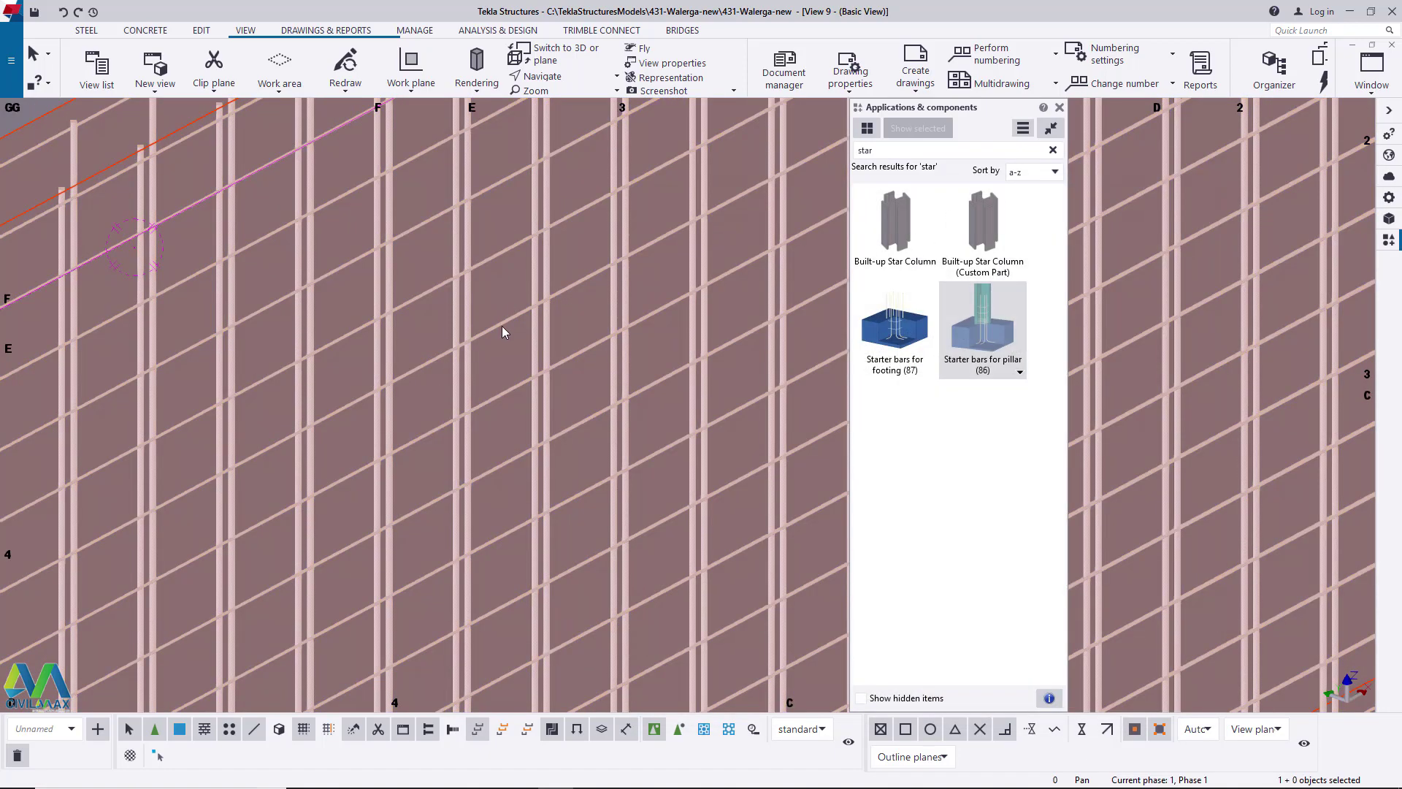
pyautogui.scroll(-8, 502, 333)
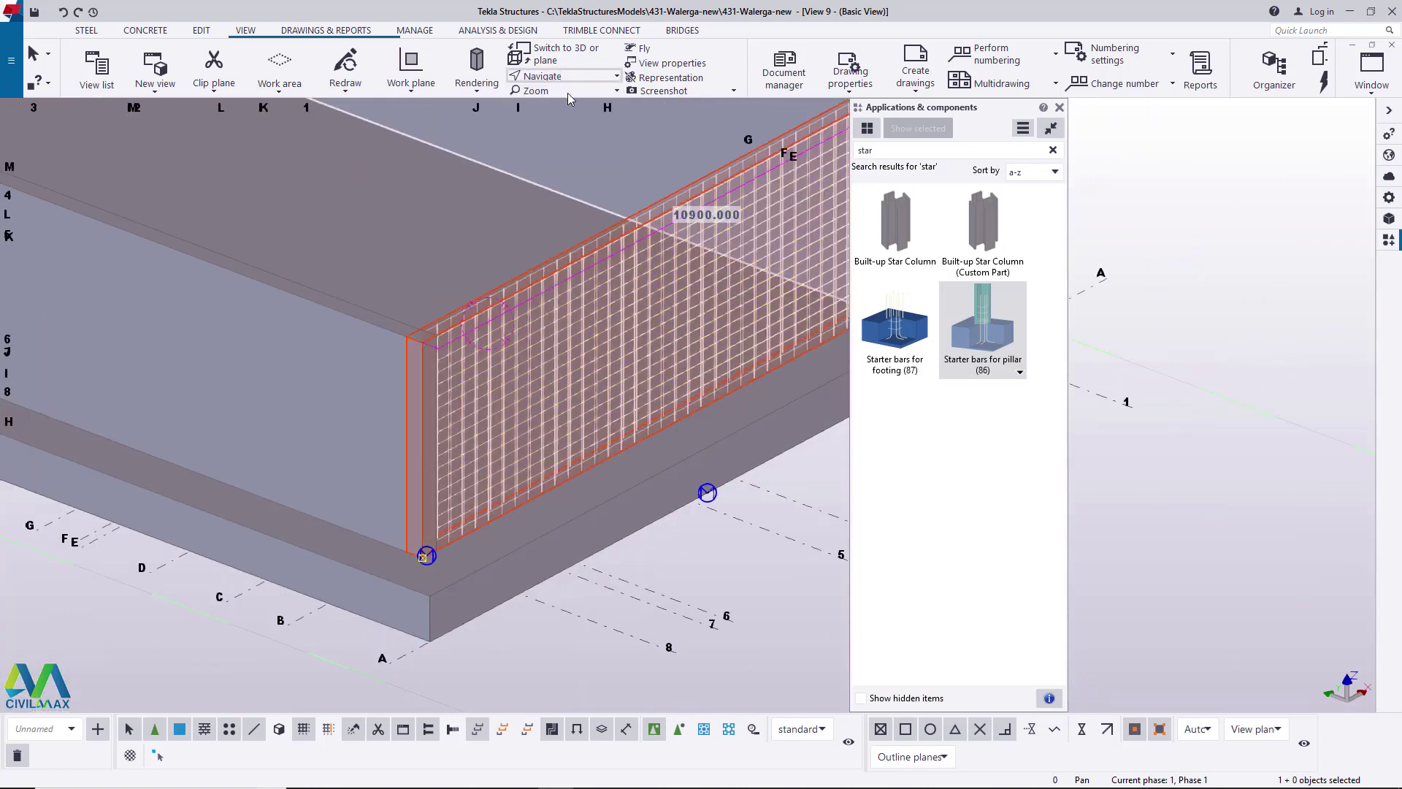
pyautogui.moveTo(526, 338); pyautogui.dragTo(444, 351, button='middle')
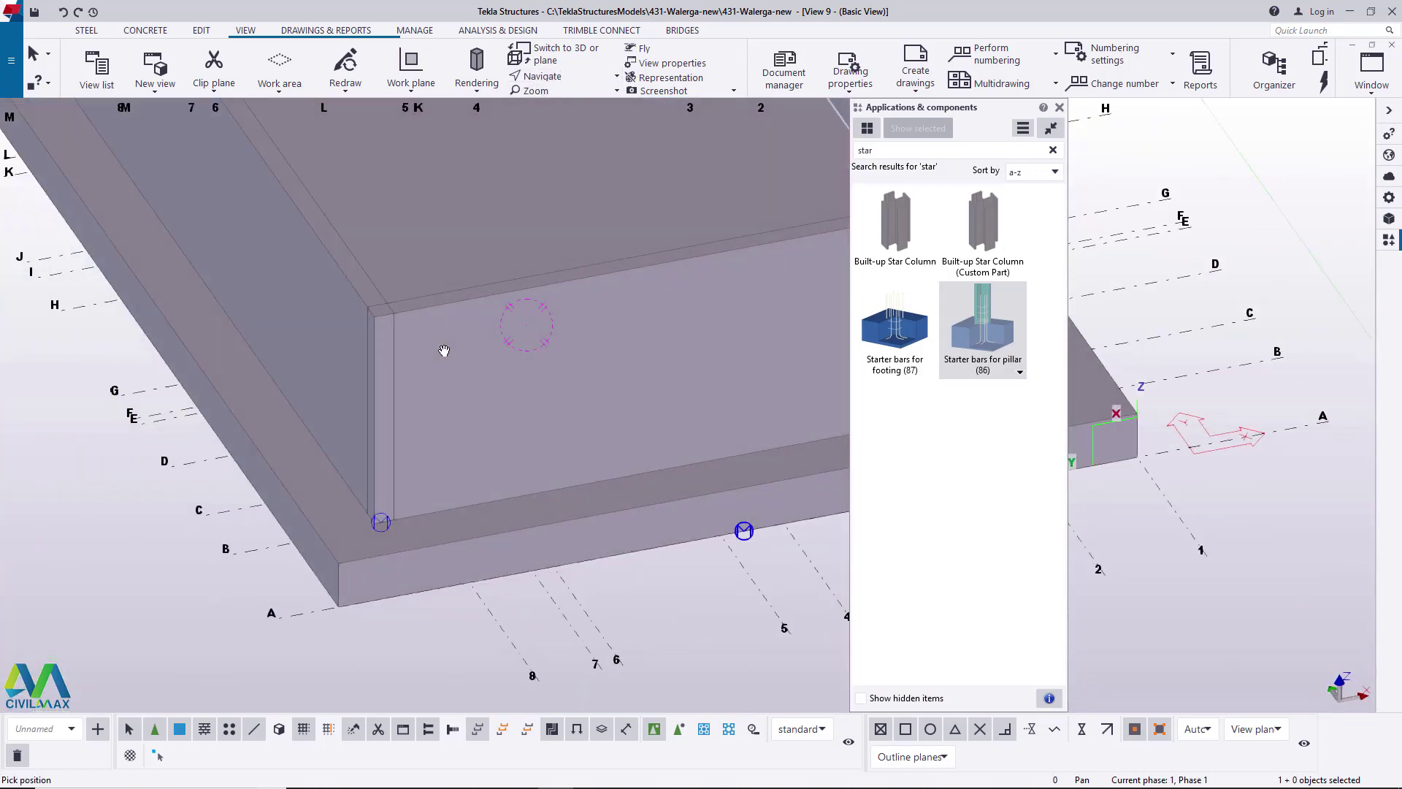
pyautogui.scroll(10, 433, 430)
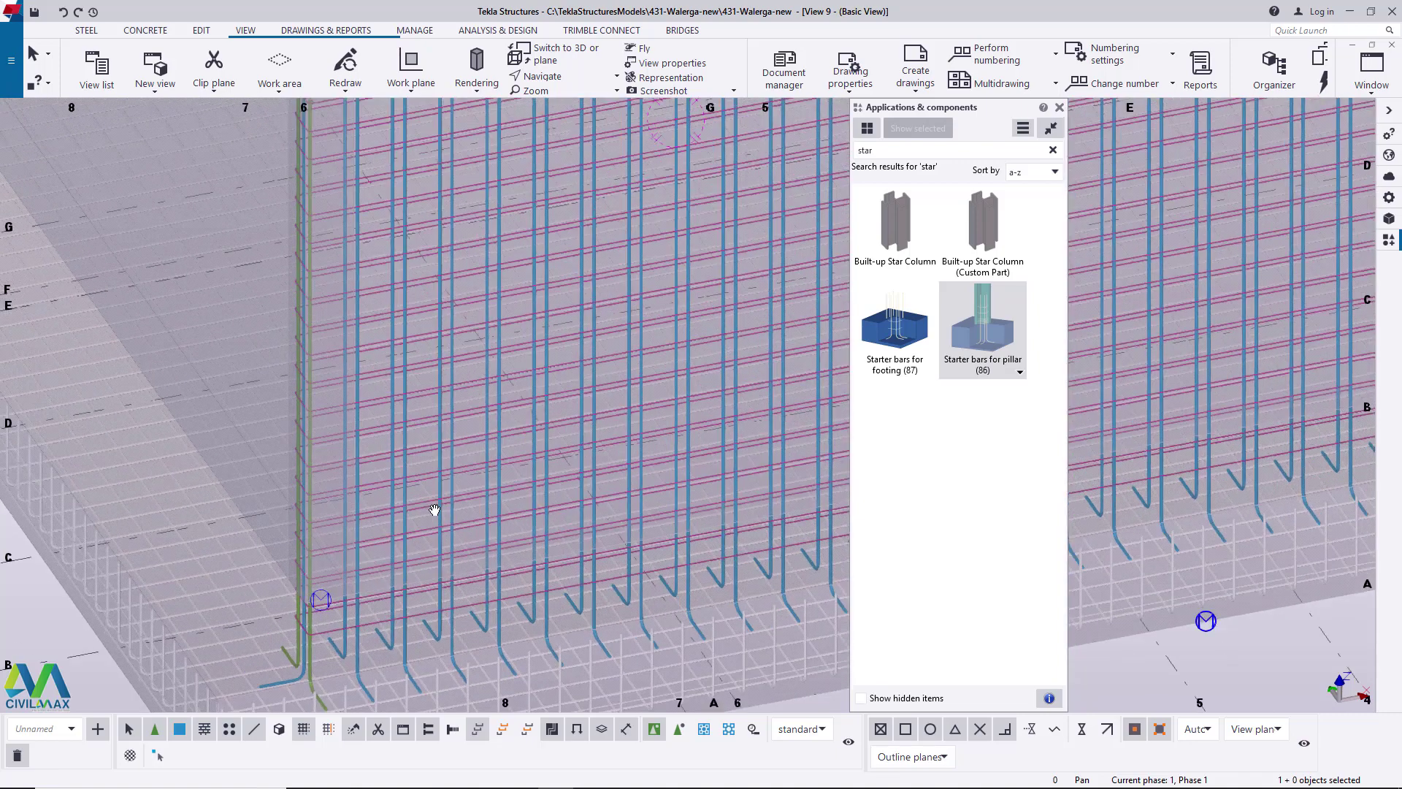
pyautogui.scroll(5, 268, 460)
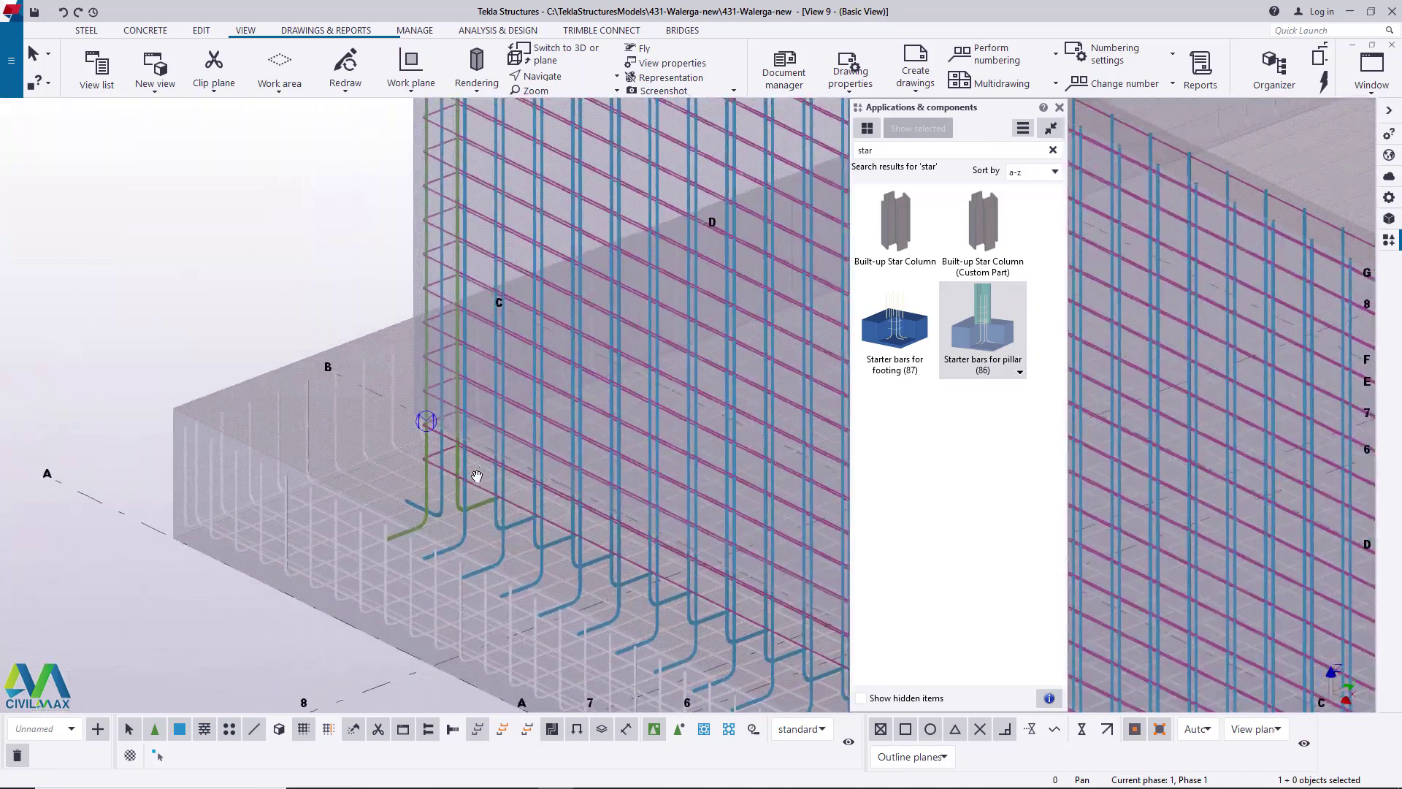
pyautogui.click(563, 77)
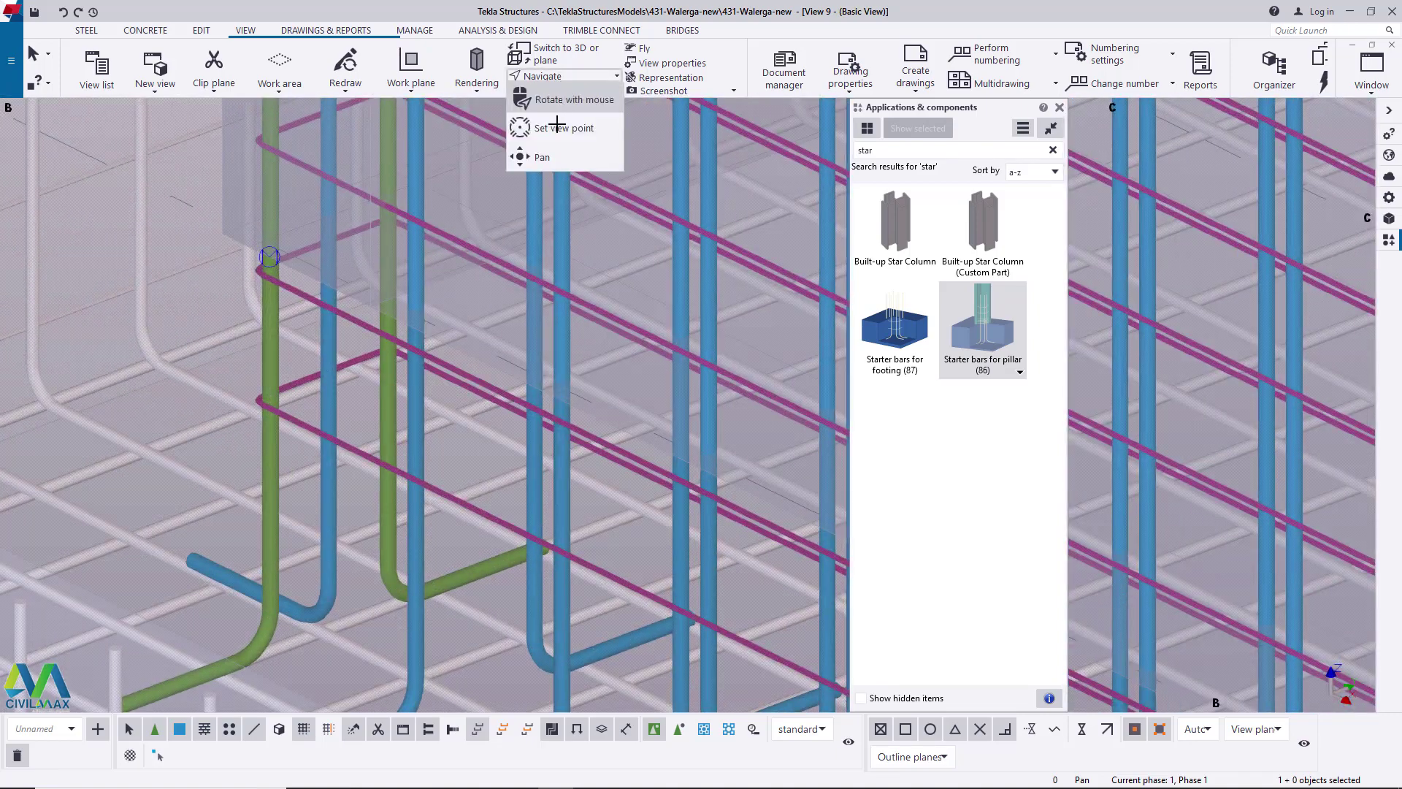
pyautogui.click(542, 157)
pyautogui.moveTo(429, 519); pyautogui.dragTo(631, 530)
pyautogui.scroll(-10, 631, 530)
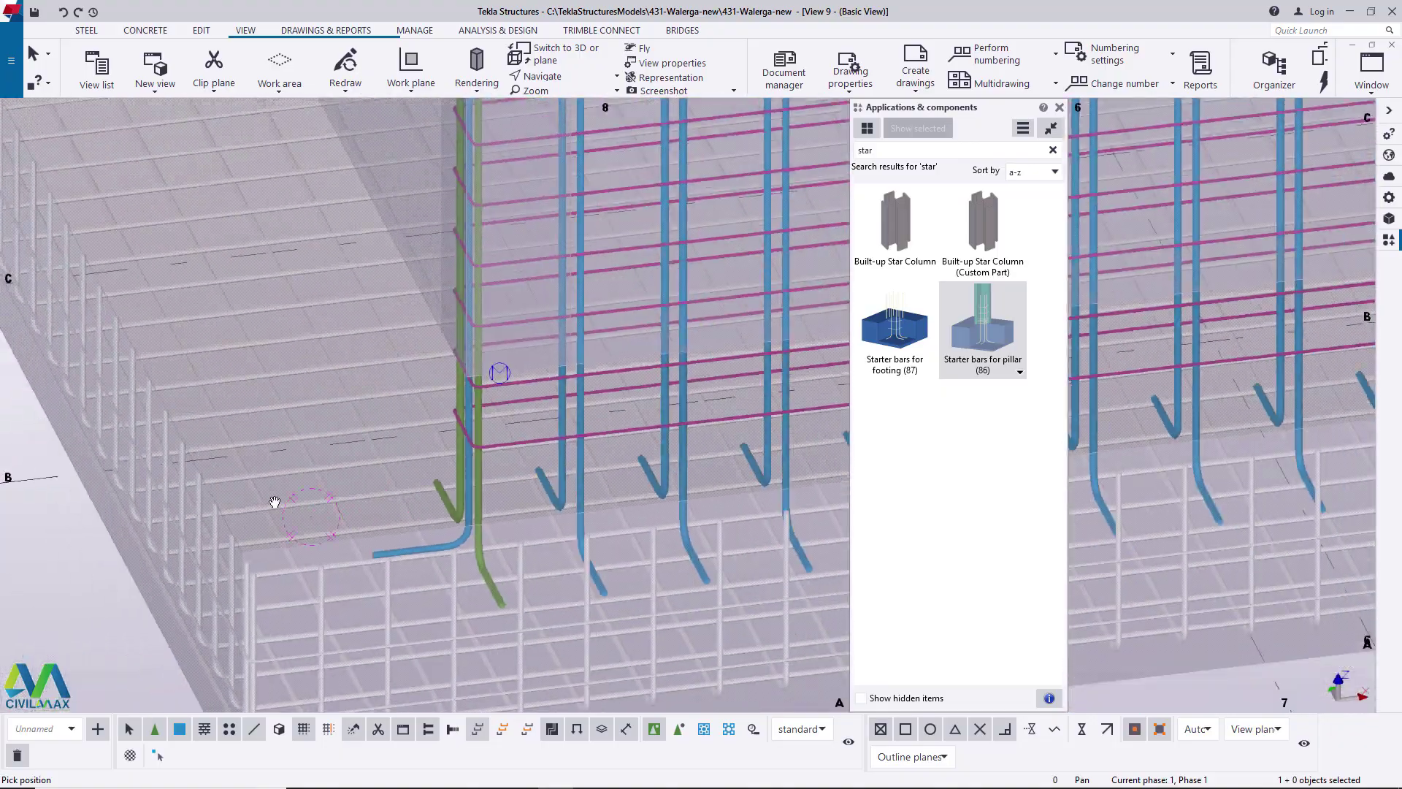
pyautogui.keyDown('ctrl'); pyautogui.moveTo(606, 459); pyautogui.dragTo(462, 428, button='middle'); pyautogui.keyUp('ctrl')
pyautogui.scroll(5, 463, 428)
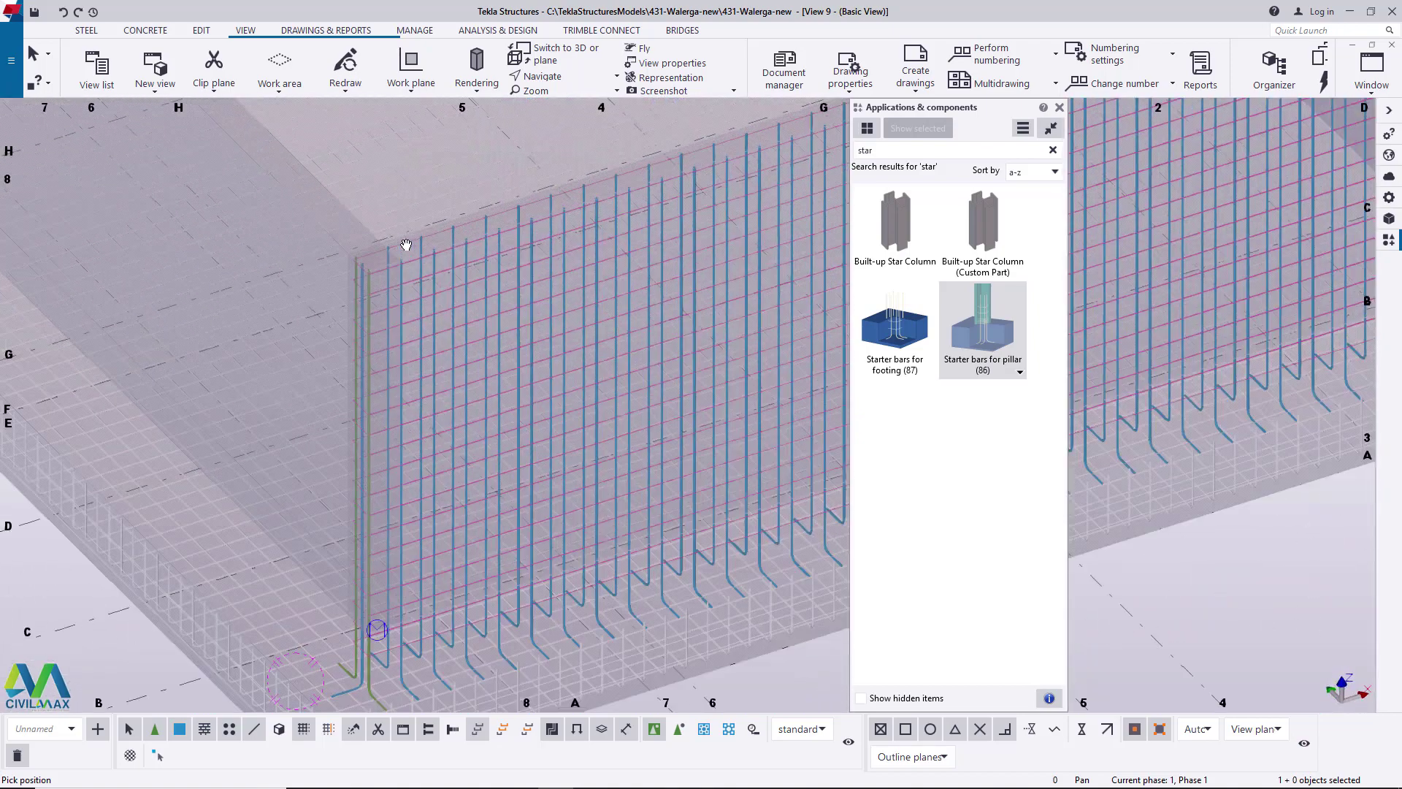
pyautogui.rightClick(416, 286)
pyautogui.click(438, 291)
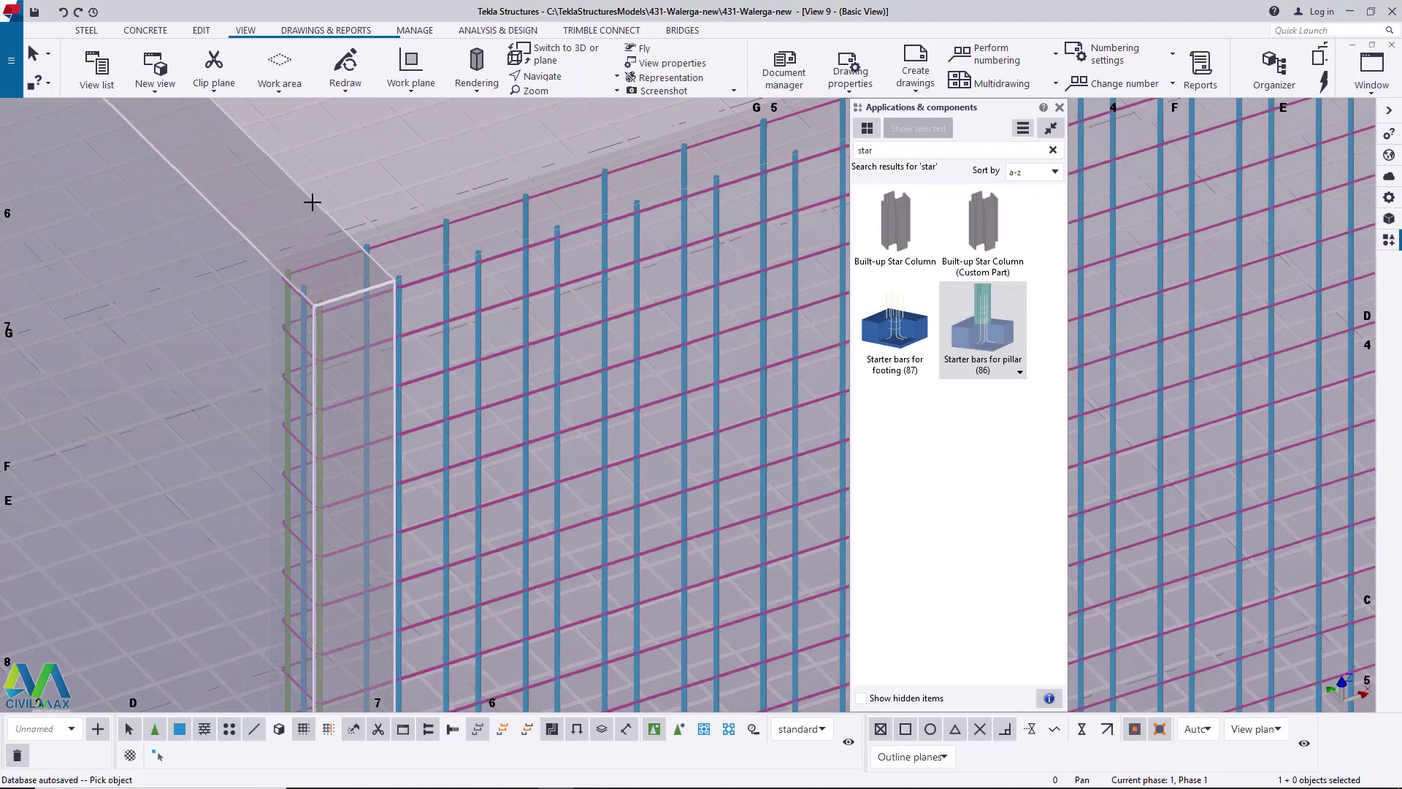
# - Rotate and zoom around the reinforced tank model, then interrupt the object-picking command
pyautogui.scroll(-10, 314, 212)
pyautogui.scroll(-3, 438, 417)
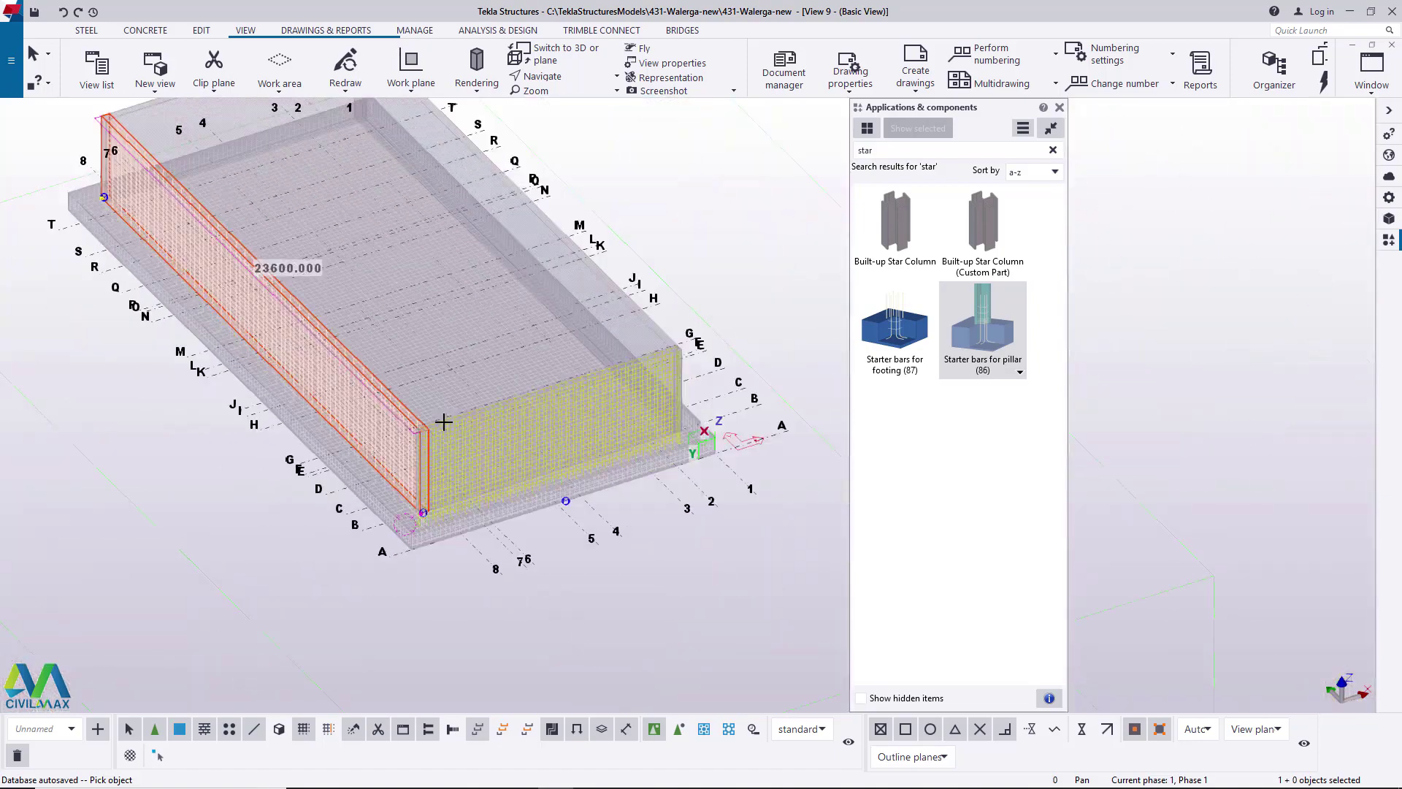
pyautogui.keyDown('ctrl'); pyautogui.moveTo(448, 417); pyautogui.dragTo(250, 206, button='middle'); pyautogui.keyUp('ctrl')
pyautogui.scroll(10, 248, 234)
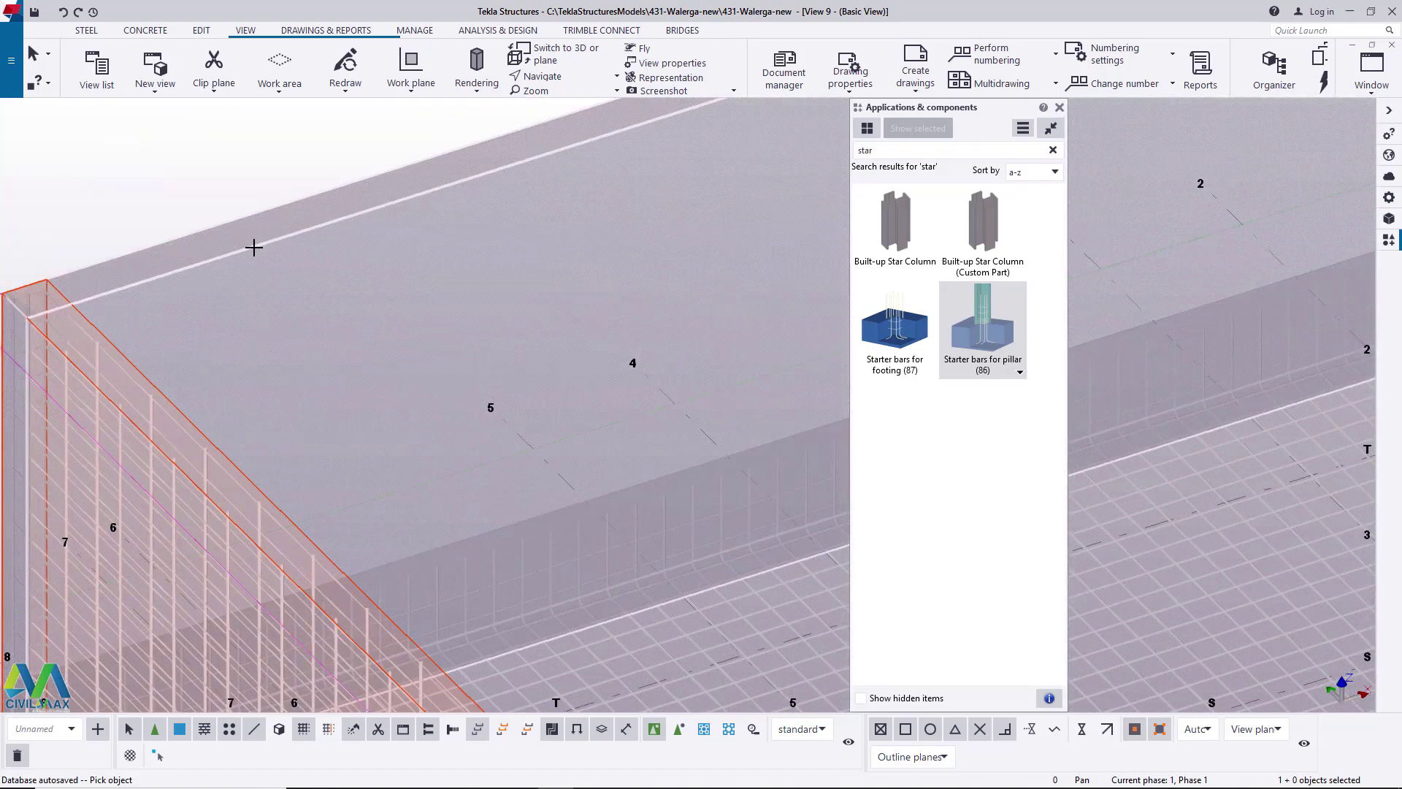
pyautogui.scroll(-5, 147, 348)
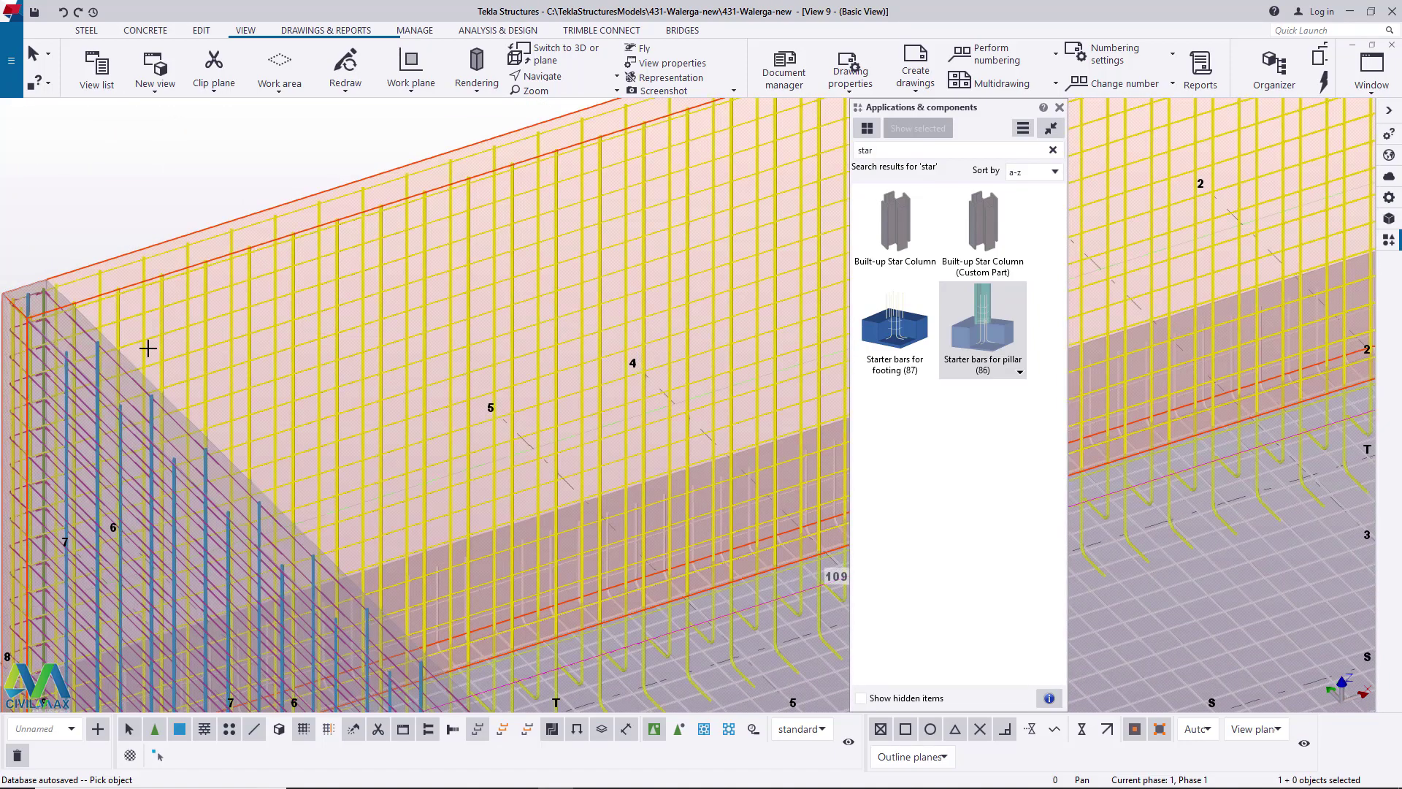
pyautogui.scroll(3, 474, 242)
pyautogui.scroll(3, 475, 242)
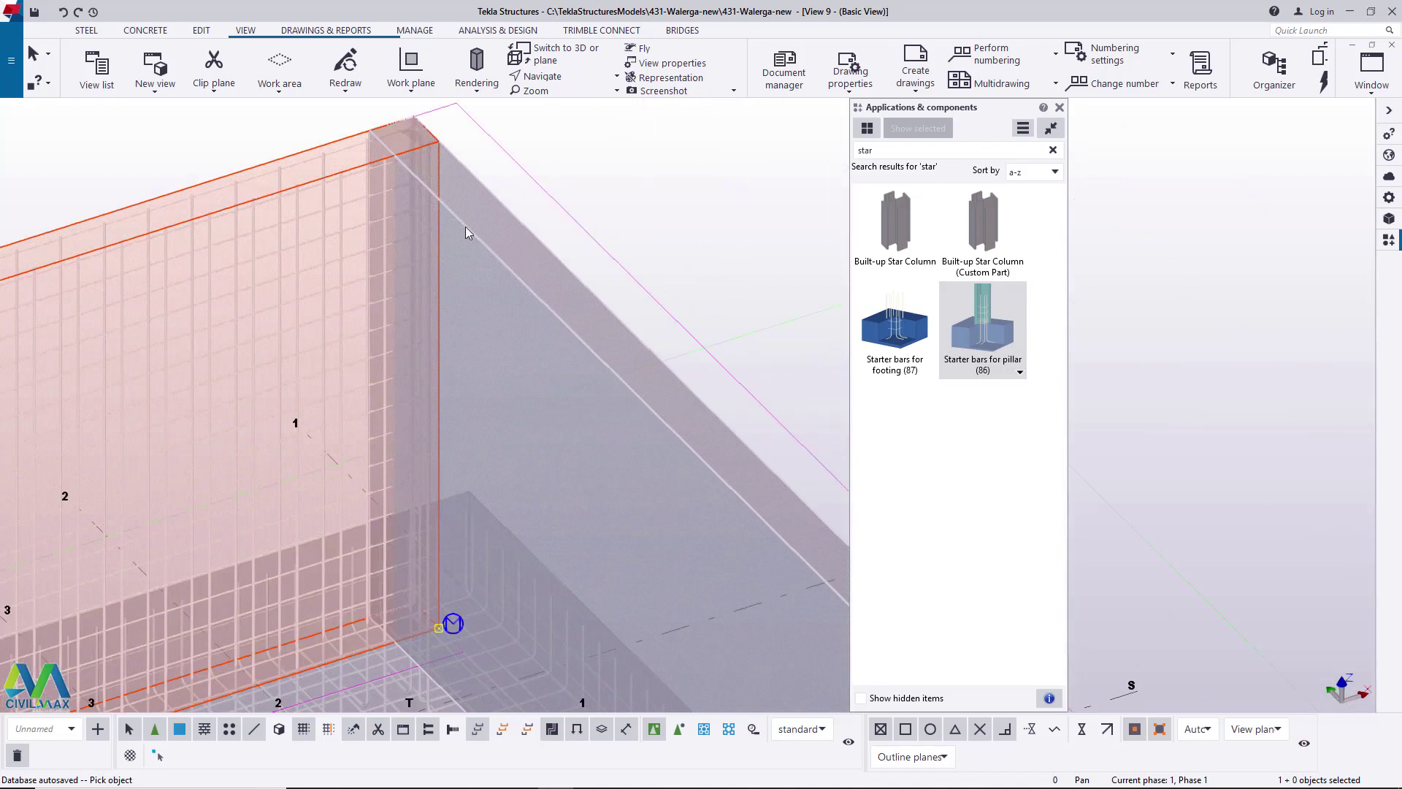
pyautogui.scroll(-6, 466, 233)
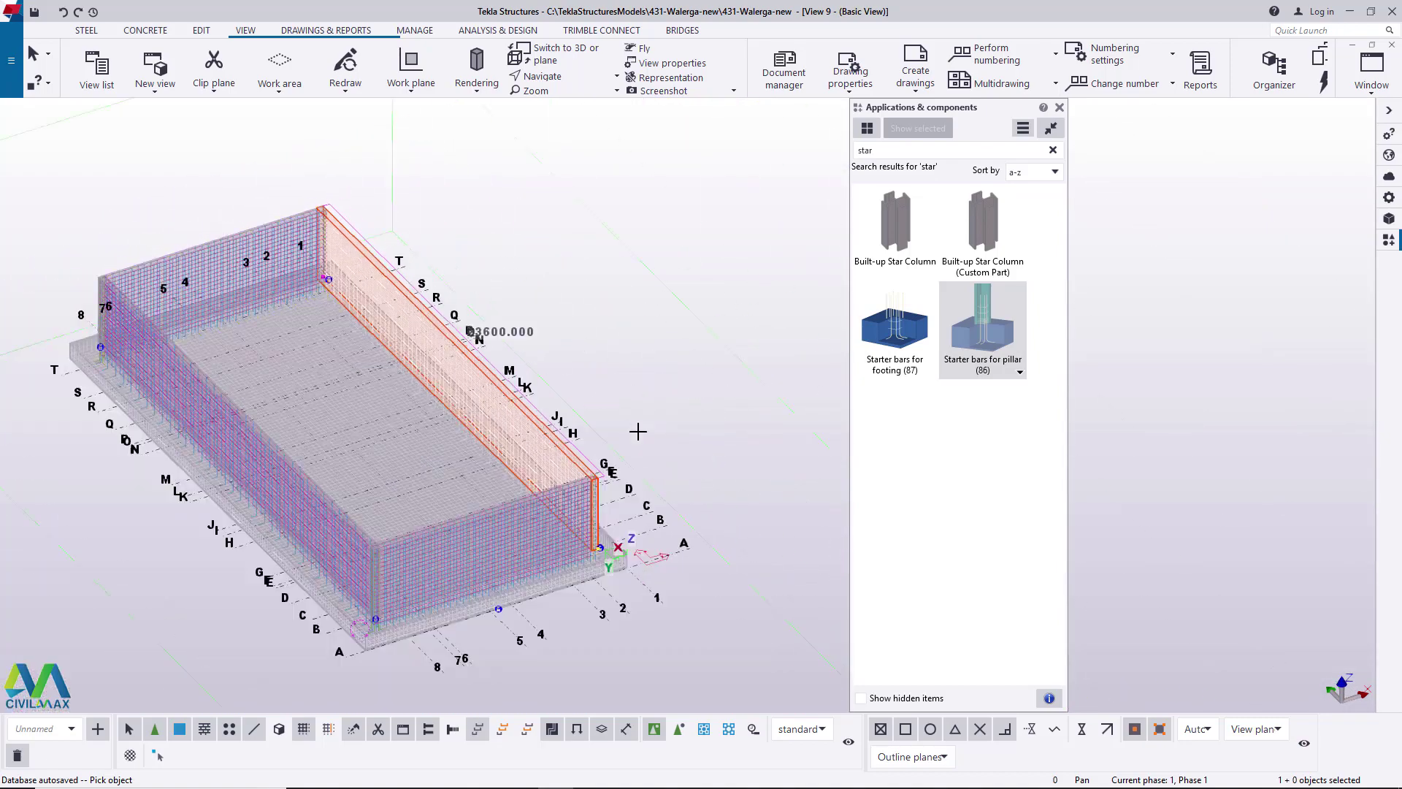
pyautogui.scroll(5, 564, 468)
pyautogui.rightClick(657, 288)
pyautogui.click(680, 300)
# - Close the Applications & components catalogue
pyautogui.scroll(4, 566, 423)
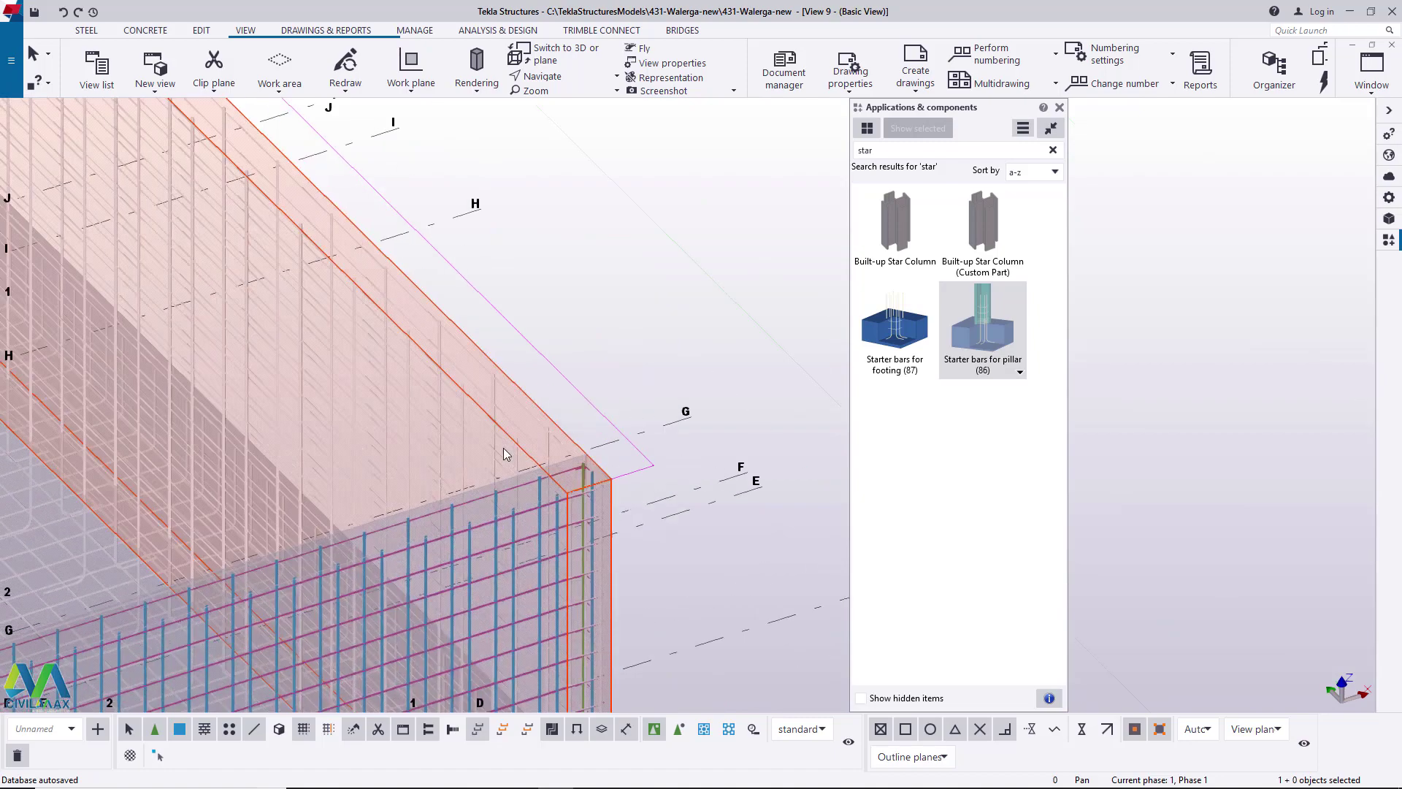
pyautogui.scroll(-2, 564, 404)
pyautogui.click(1060, 107)
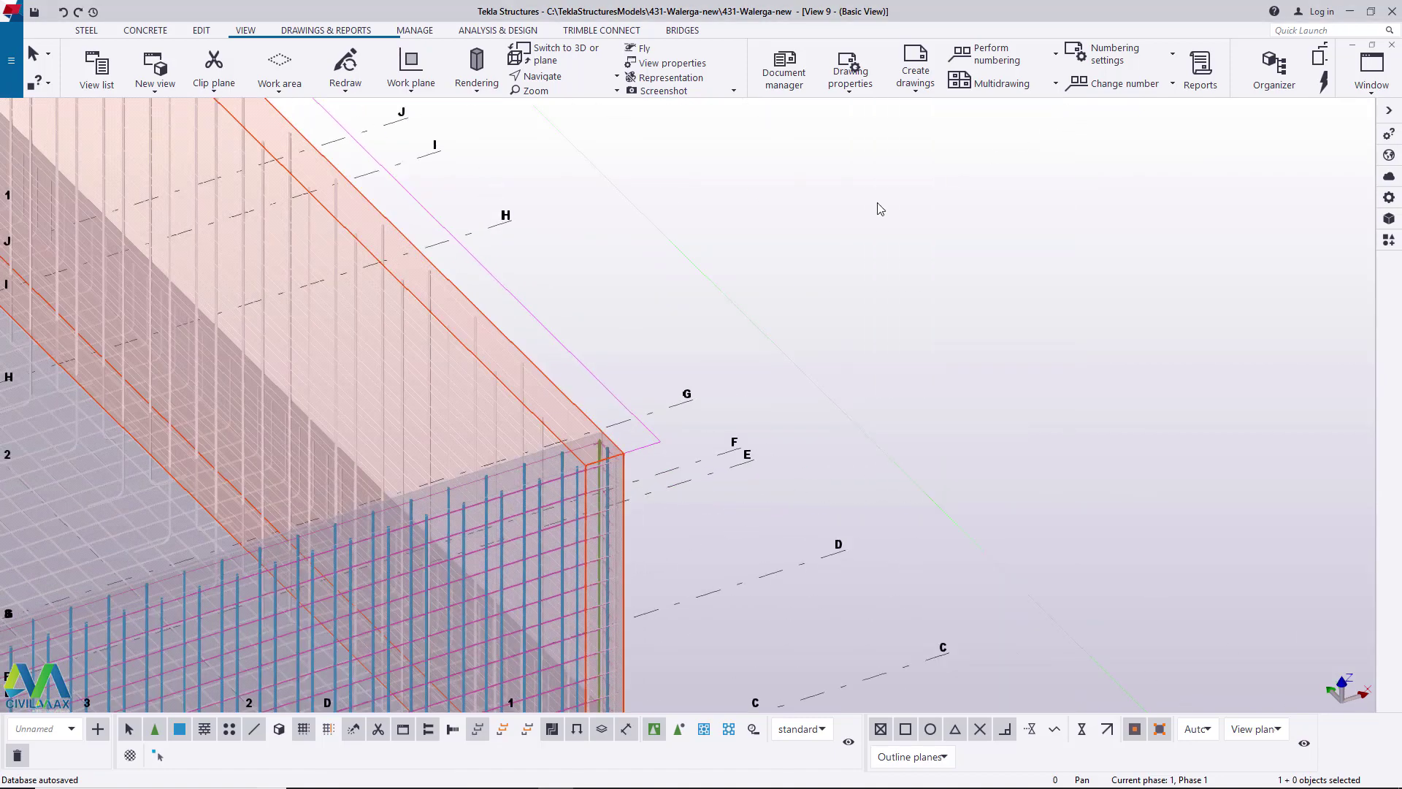
# - Choose Set rotation point from the Navigate dropdown
pyautogui.scroll(-2, 582, 114)
pyautogui.click(617, 76)
pyautogui.click(544, 116)
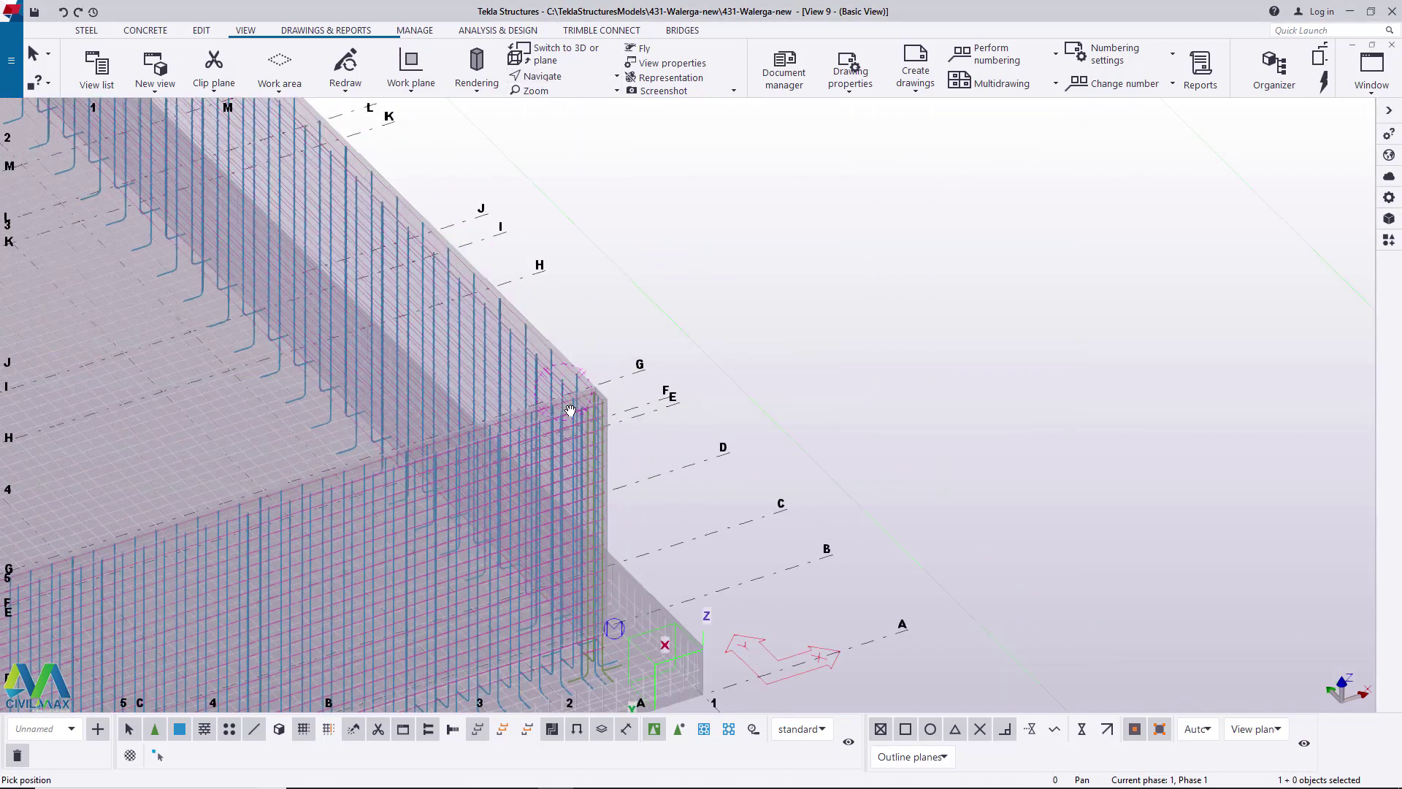
pyautogui.keyDown('ctrl'); pyautogui.moveTo(579, 288); pyautogui.dragTo(404, 377, button='middle'); pyautogui.keyUp('ctrl')
pyautogui.scroll(-5, 404, 377)
pyautogui.keyDown('ctrl'); pyautogui.moveTo(492, 408); pyautogui.dragTo(571, 431, button='middle'); pyautogui.keyUp('ctrl')
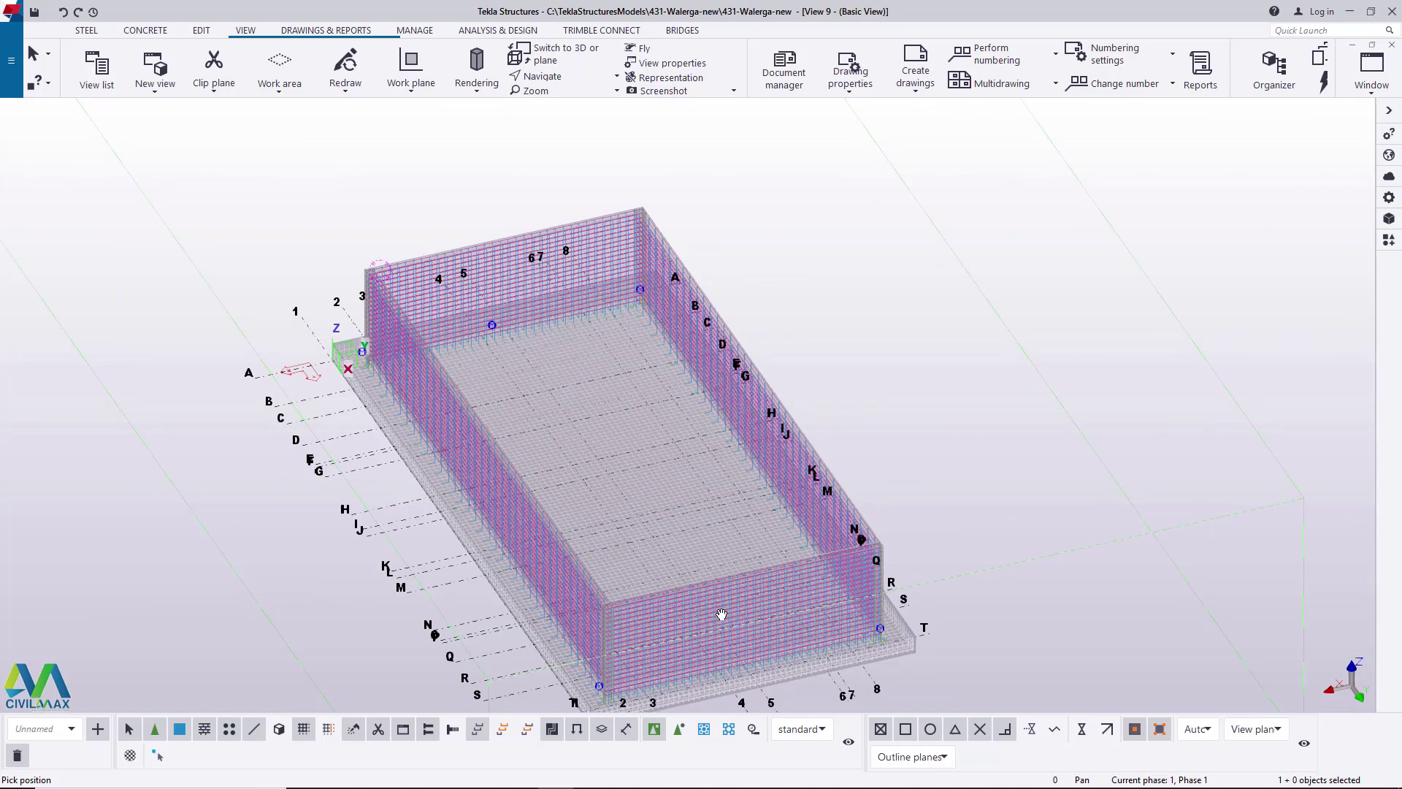
pyautogui.keyDown('ctrl'); pyautogui.moveTo(629, 325); pyautogui.dragTo(329, 168, button='middle'); pyautogui.keyUp('ctrl')
pyautogui.scroll(5, 298, 159)
pyautogui.scroll(3, 298, 158)
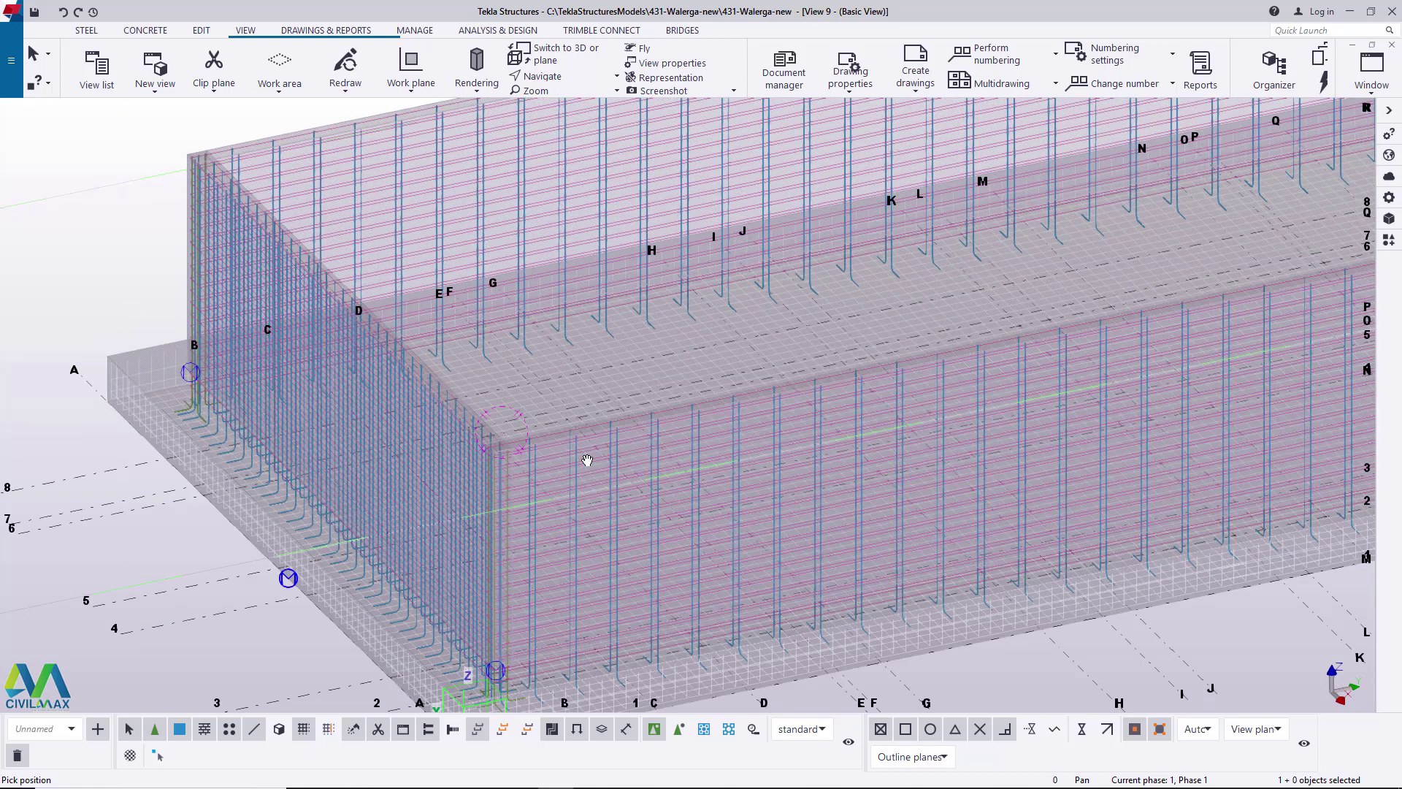
pyautogui.scroll(-5, 565, 482)
pyautogui.scroll(12, 373, 322)
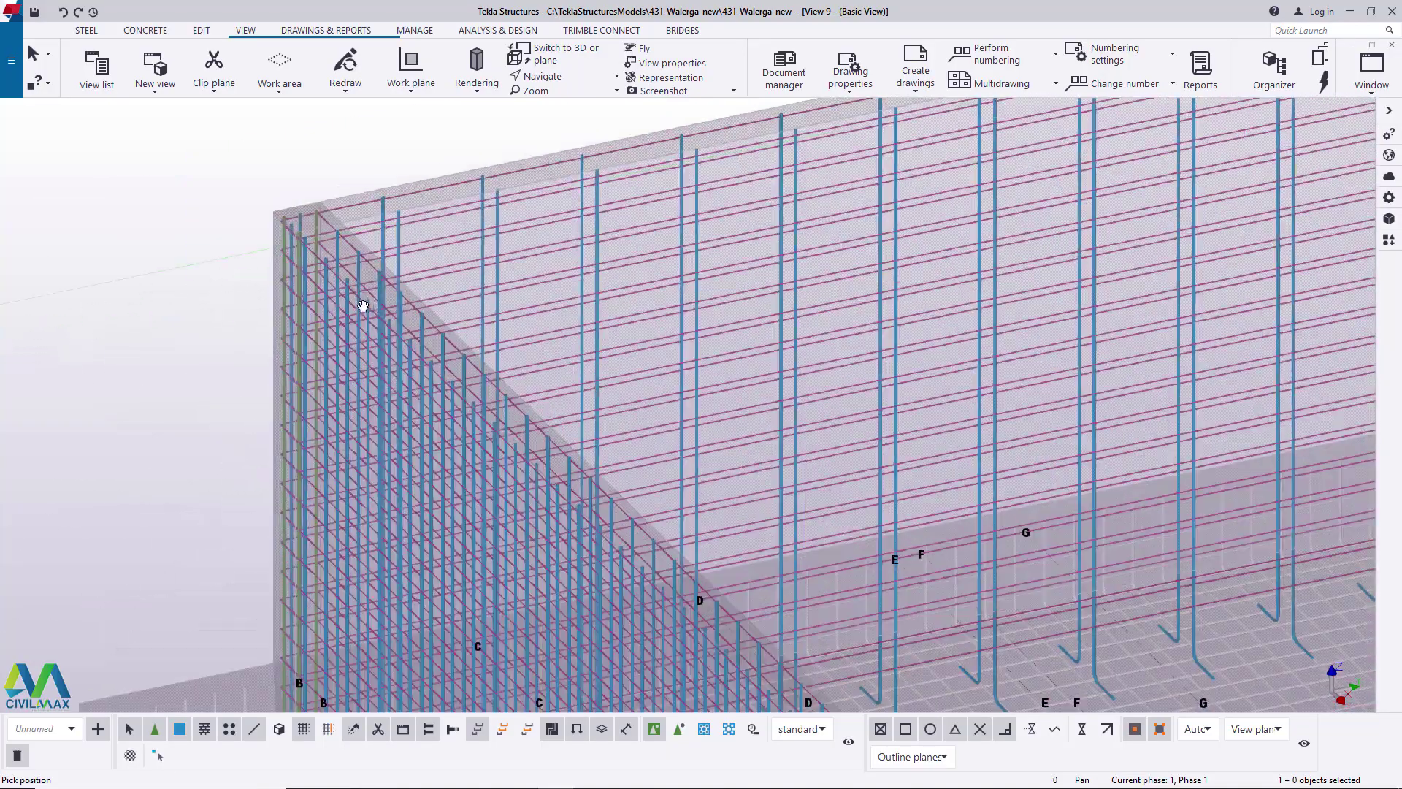
pyautogui.scroll(-6, 381, 297)
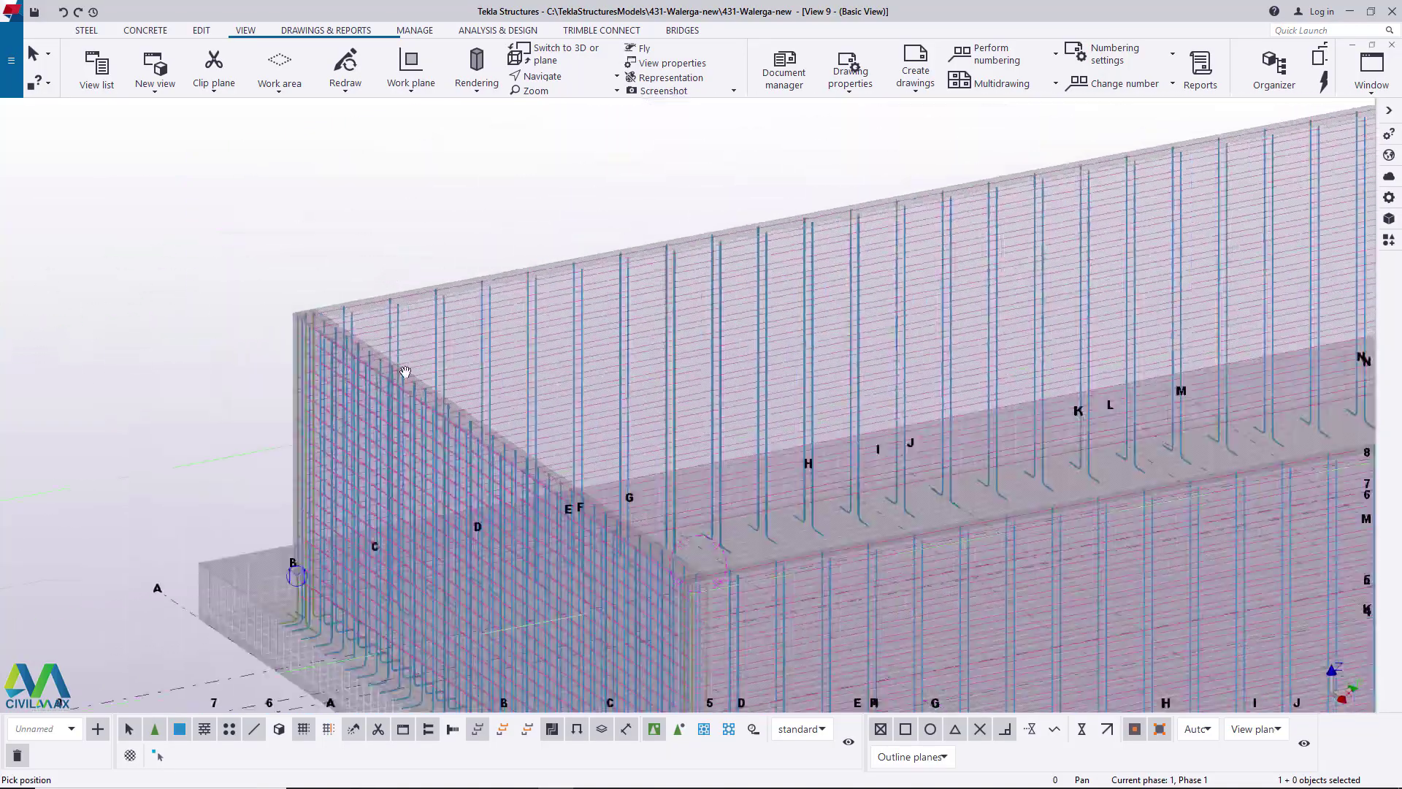
pyautogui.keyDown('ctrl'); pyautogui.moveTo(376, 405); pyautogui.dragTo(446, 430, button='middle'); pyautogui.keyUp('ctrl')
pyautogui.scroll(-5, 547, 426)
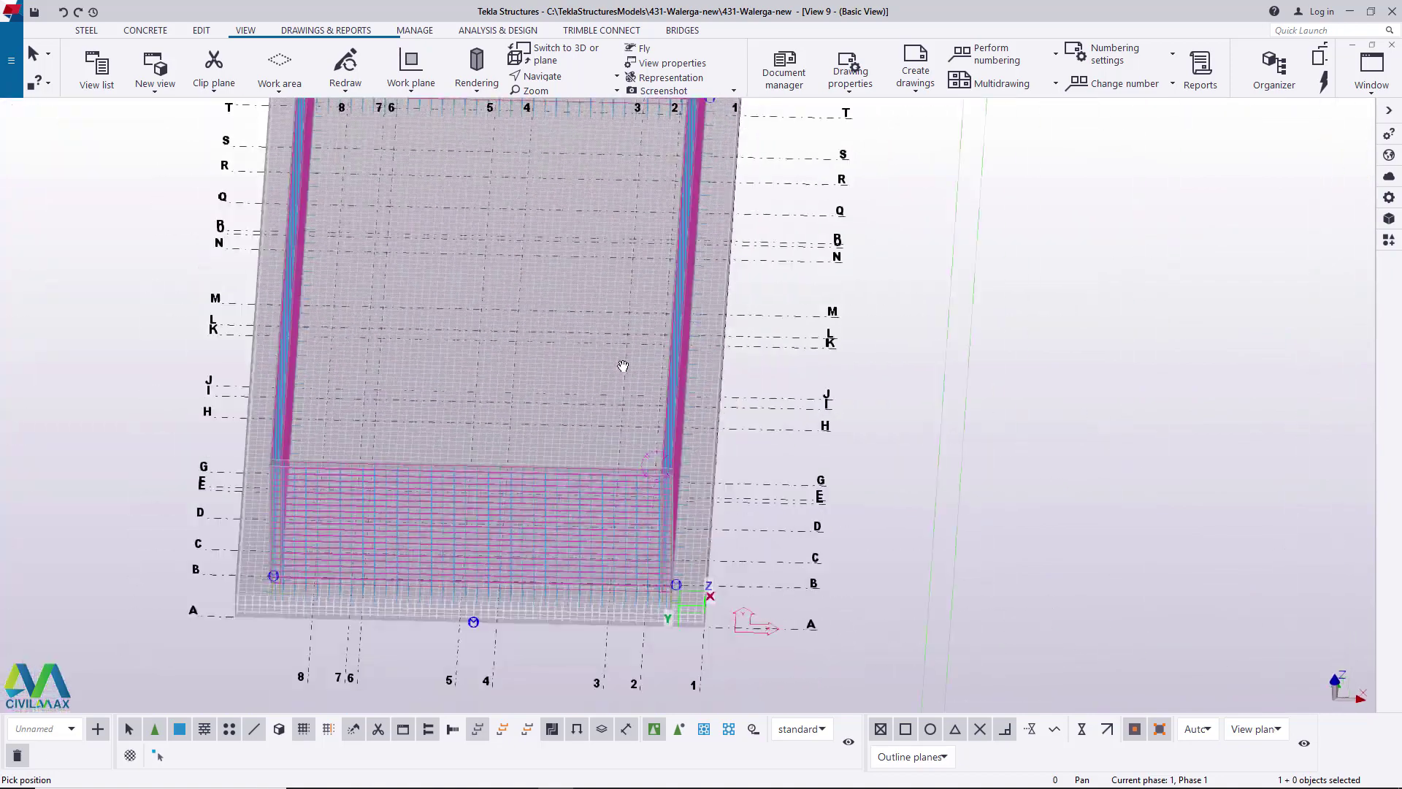
pyautogui.keyDown('ctrl'); pyautogui.moveTo(620, 365); pyautogui.dragTo(741, 256, button='middle'); pyautogui.keyUp('ctrl')
pyautogui.rightClick(742, 258)
pyautogui.click(785, 269)
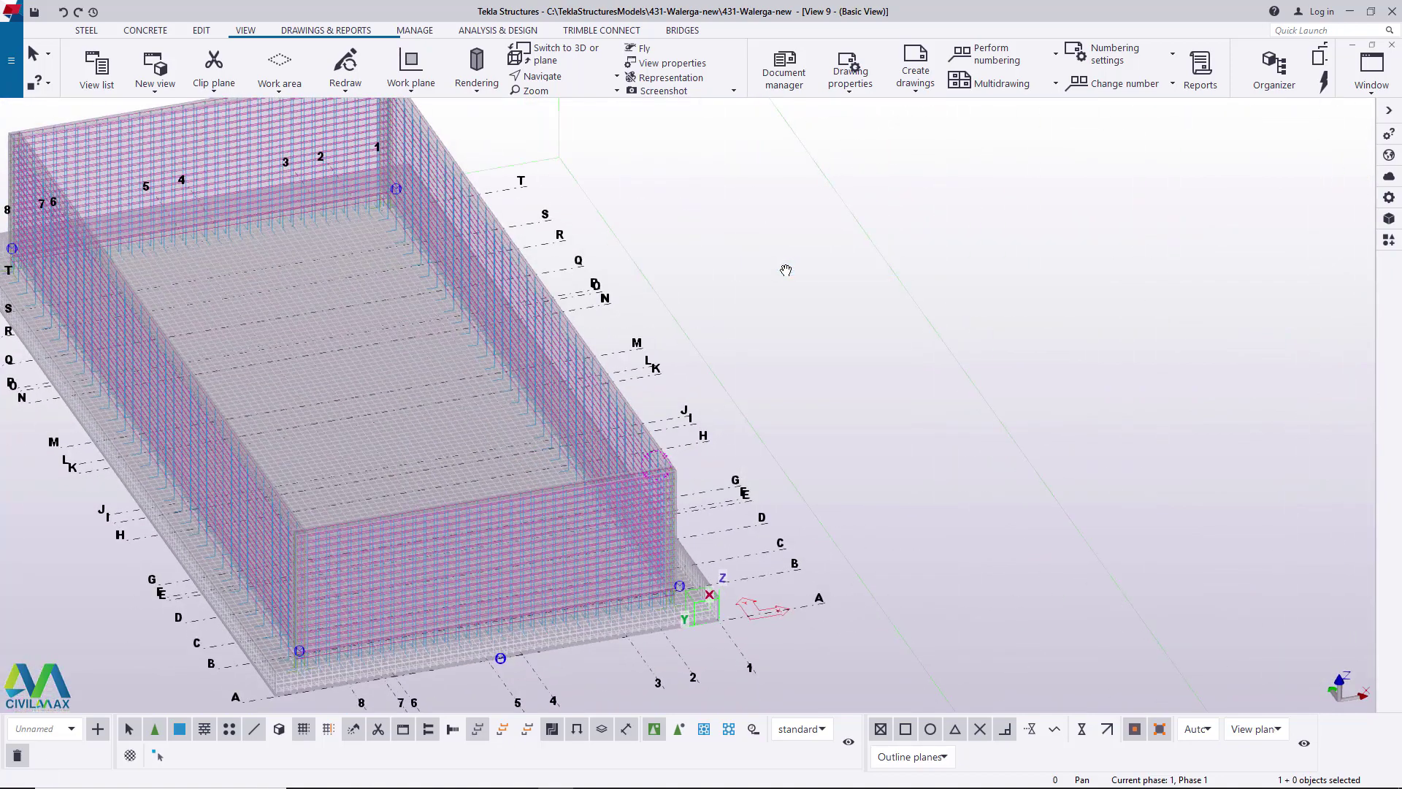
# - Switch to the Ctrl+4 shaded view with the concrete solid and the rebar hidden
pyautogui.hotkey('ctrl', '4')
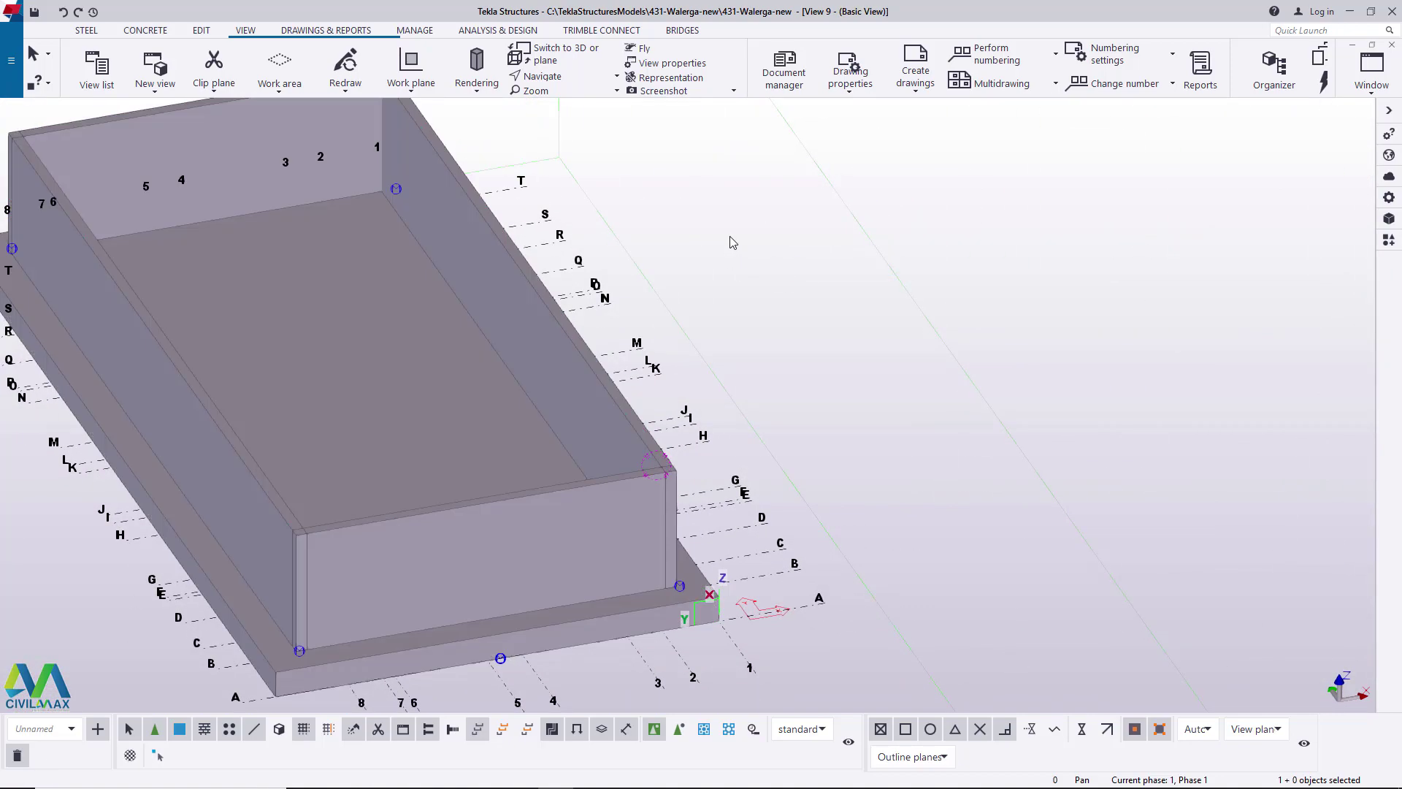
pyautogui.scroll(-4, 730, 241)
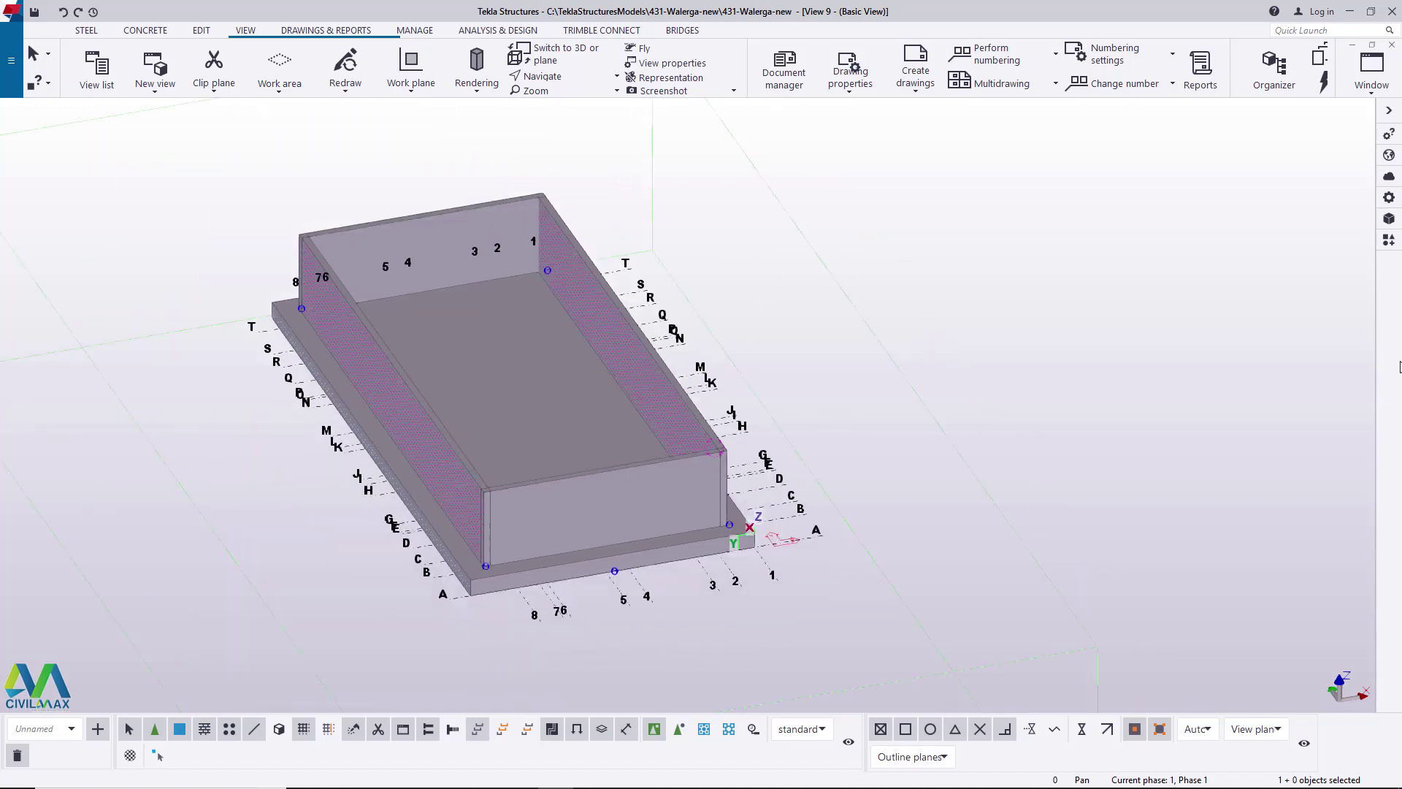
pyautogui.scroll(3, 614, 459)
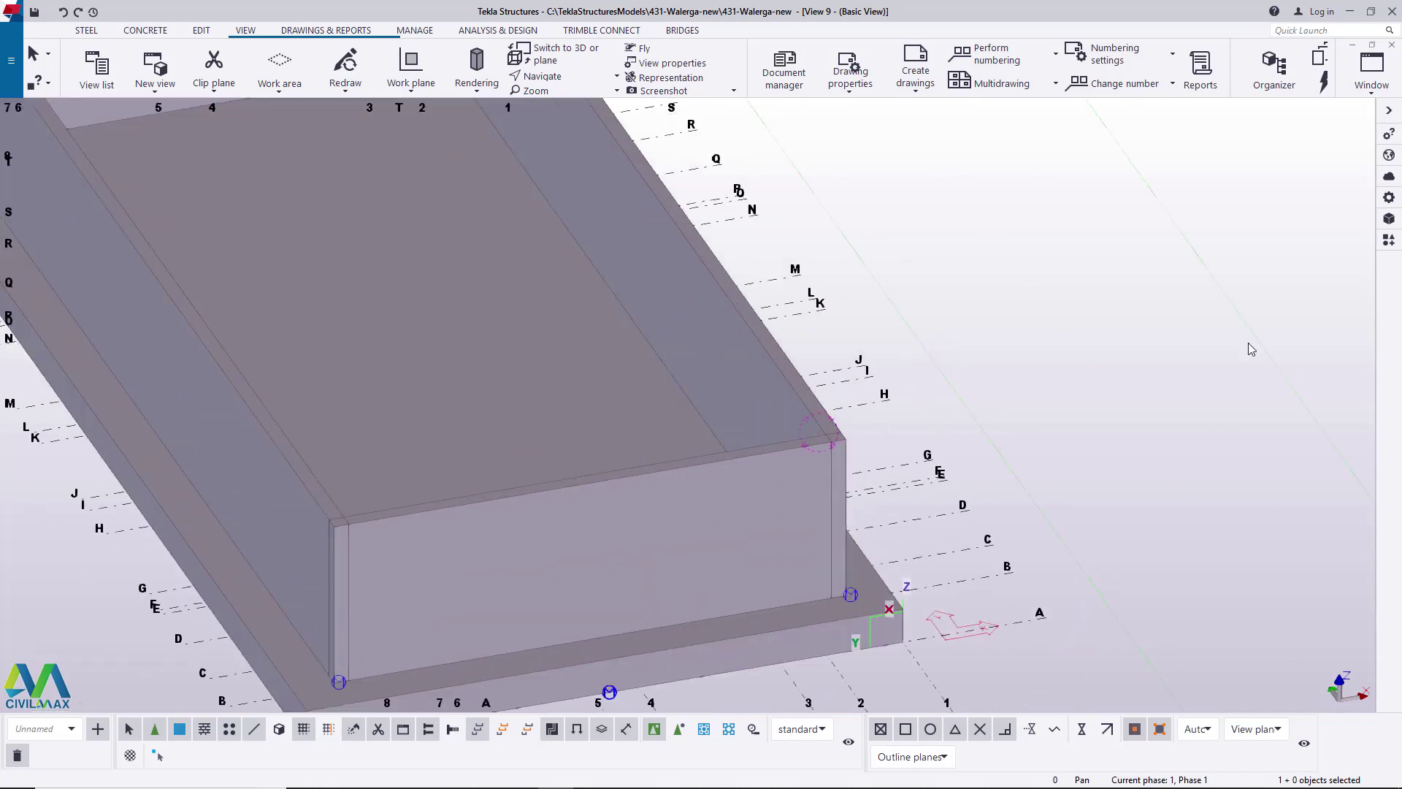
# - Reopen Applications & components, search 'fo', and scroll to the Formwork items
pyautogui.click(1390, 243)
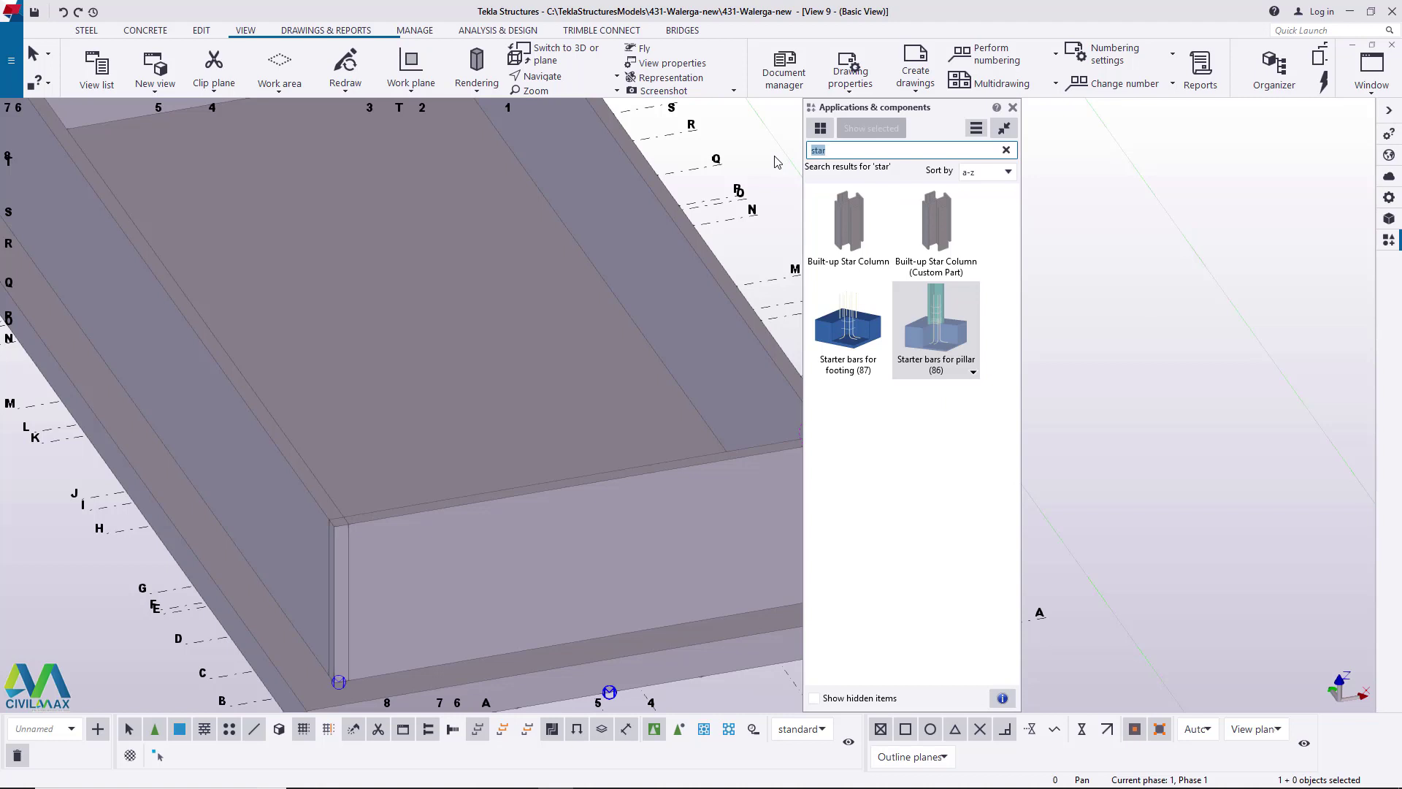
pyautogui.write('for')
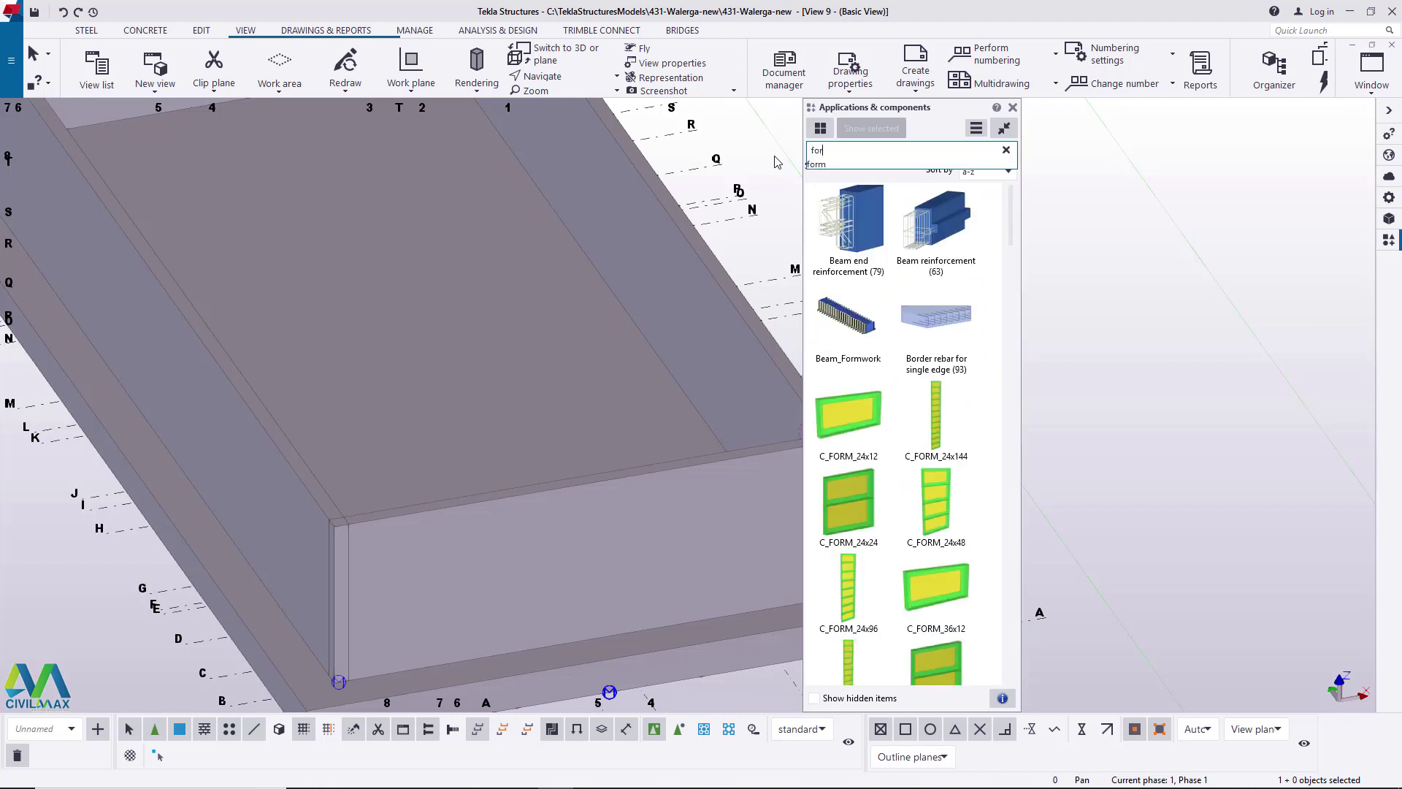
pyautogui.scroll(-6, 979, 431)
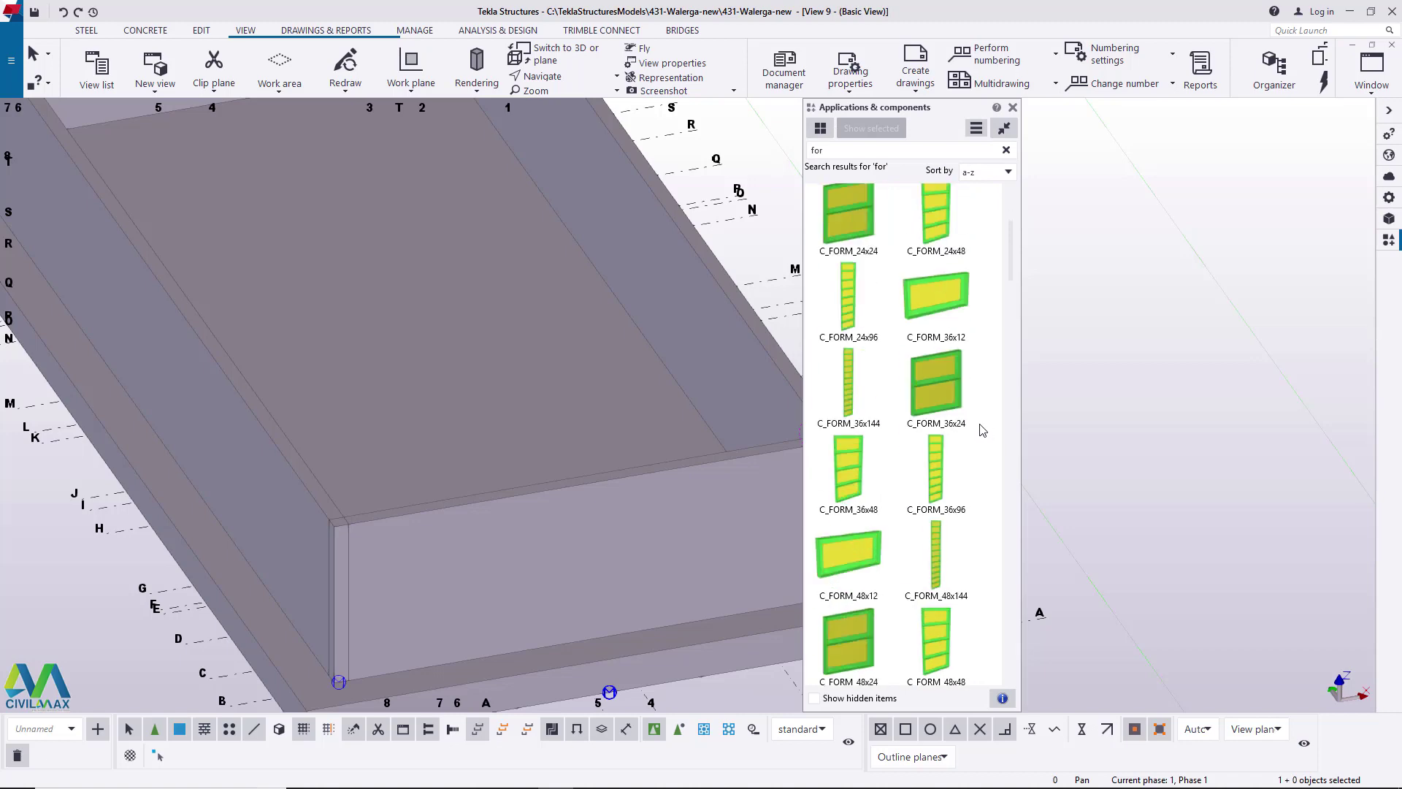
pyautogui.scroll(-10, 982, 431)
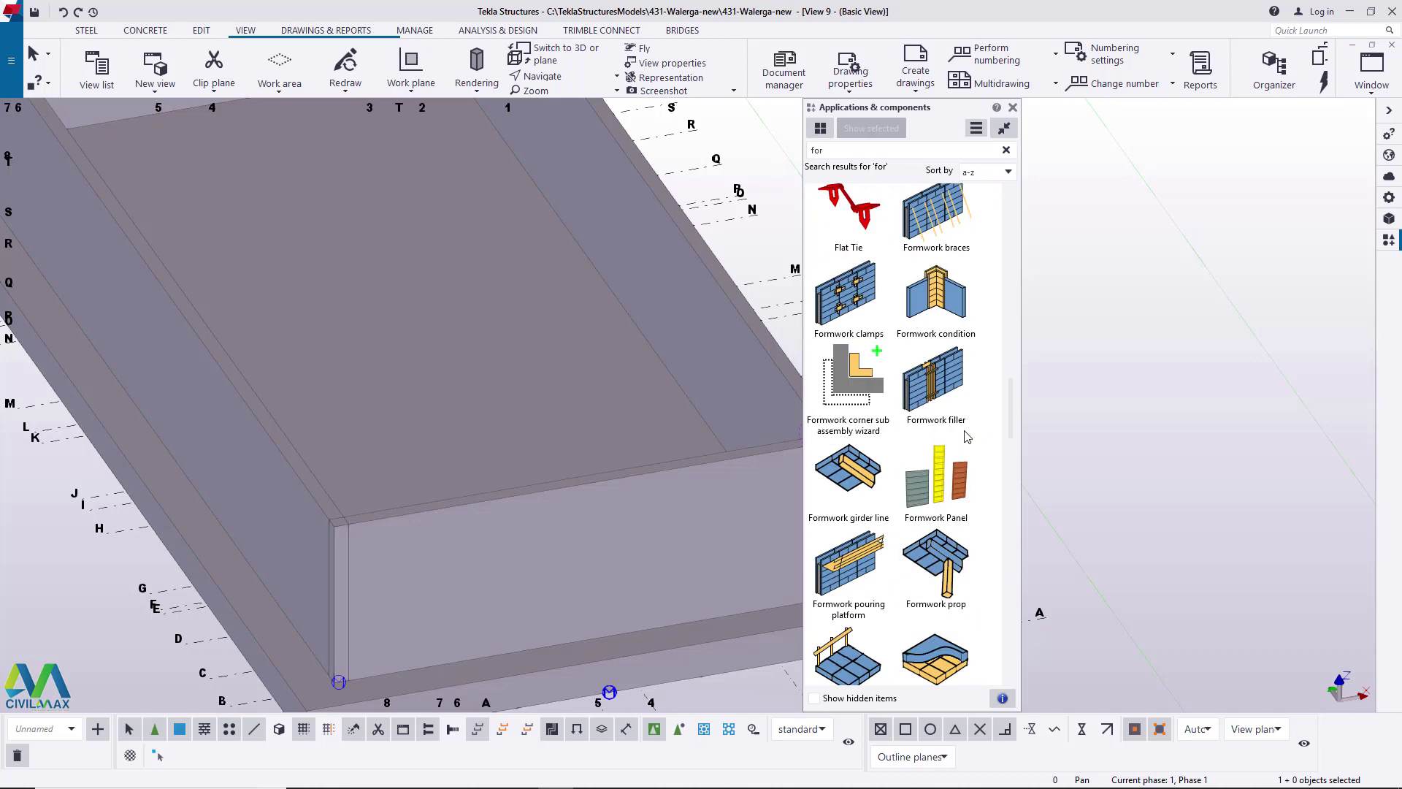
pyautogui.scroll(-5, 964, 435)
pyautogui.scroll(3, 960, 438)
pyautogui.scroll(2, 957, 453)
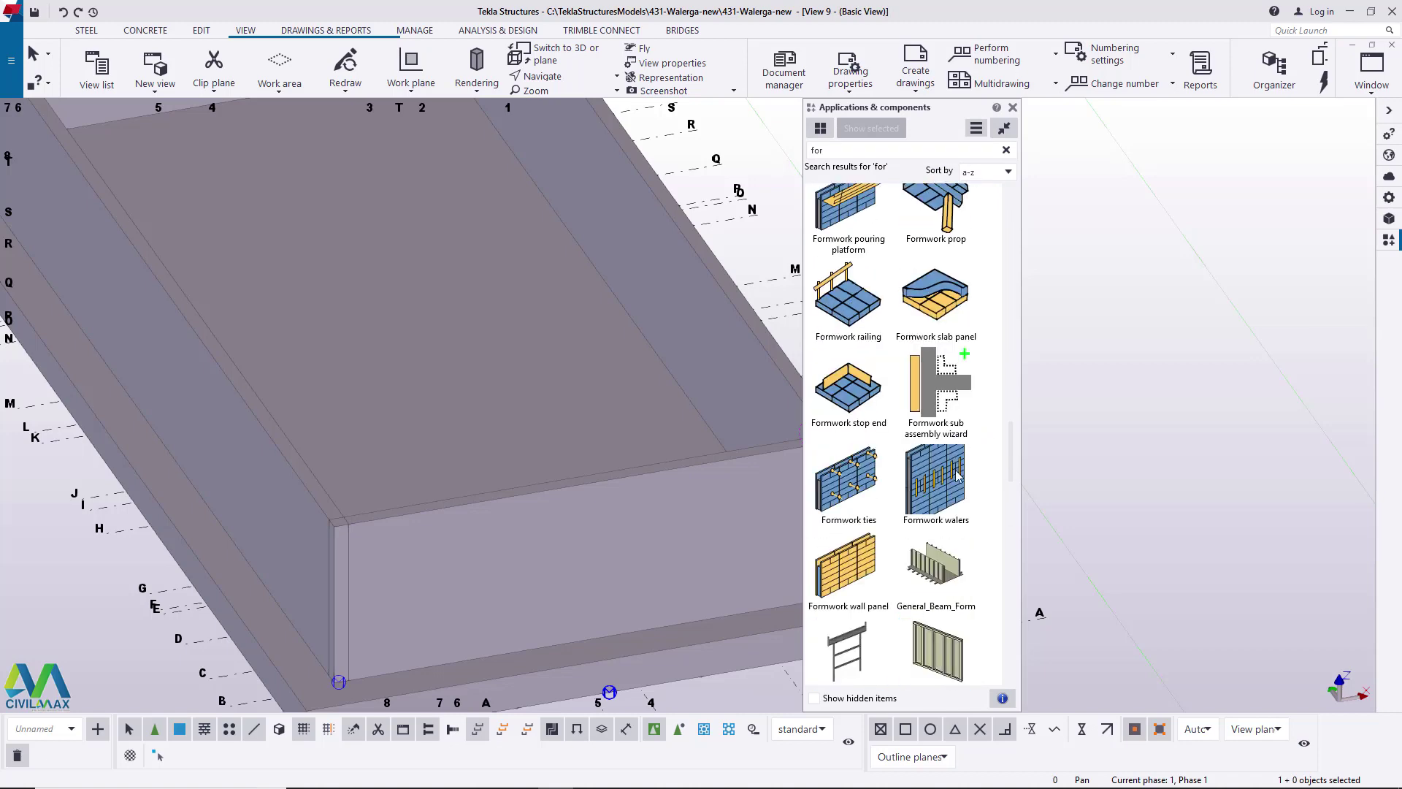
pyautogui.scroll(-3, 939, 476)
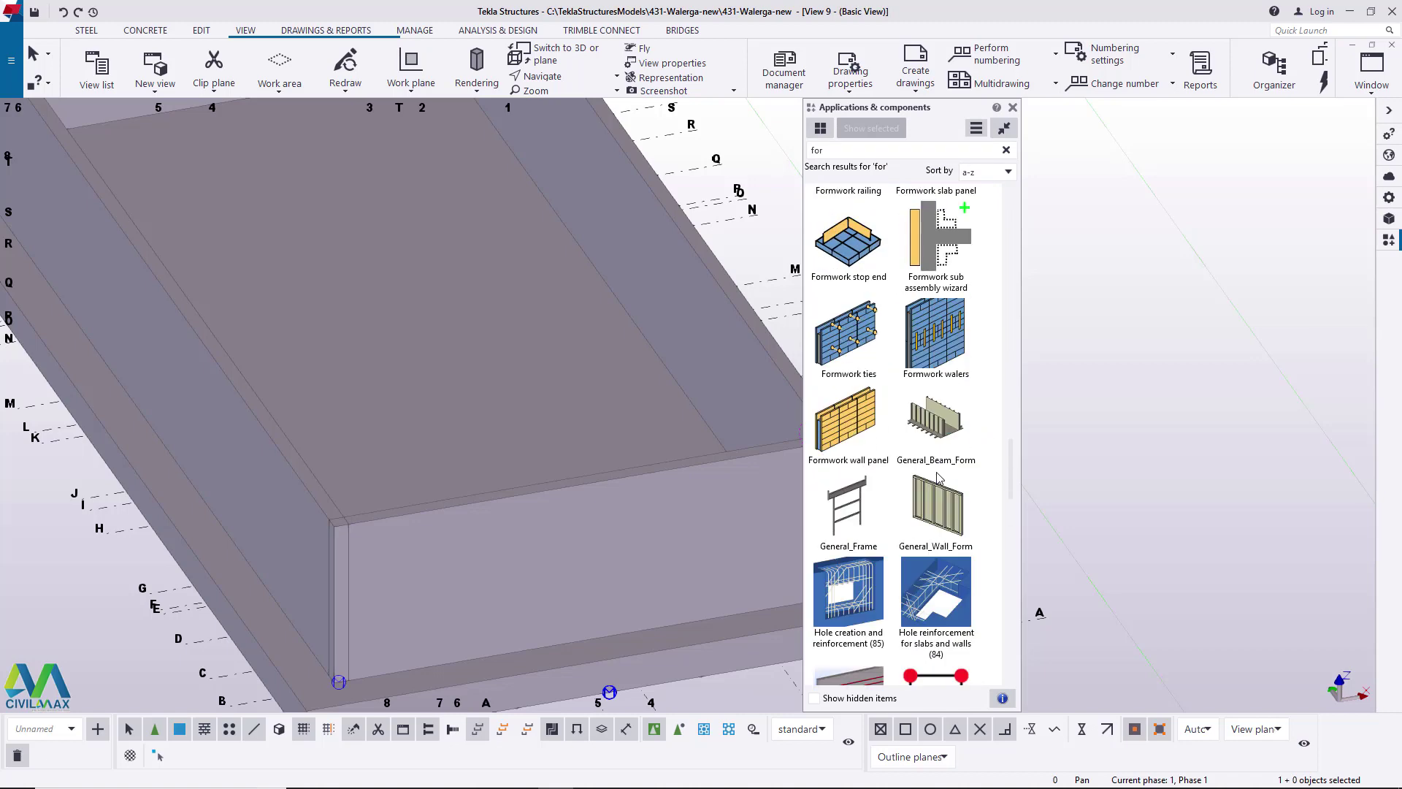
# - Select the General_Wall_Form component, then interrupt its placement
pyautogui.click(950, 523)
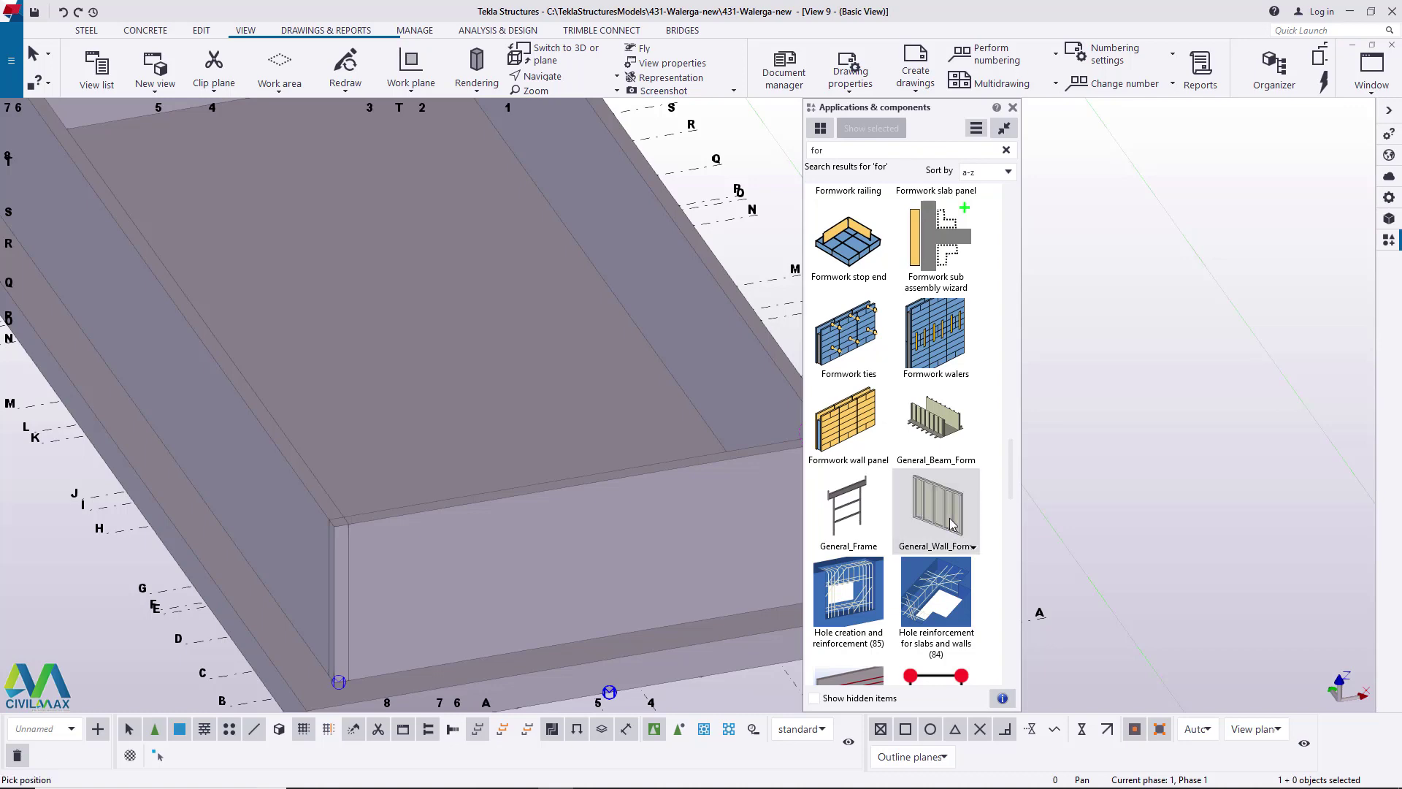
pyautogui.scroll(-5, 385, 431)
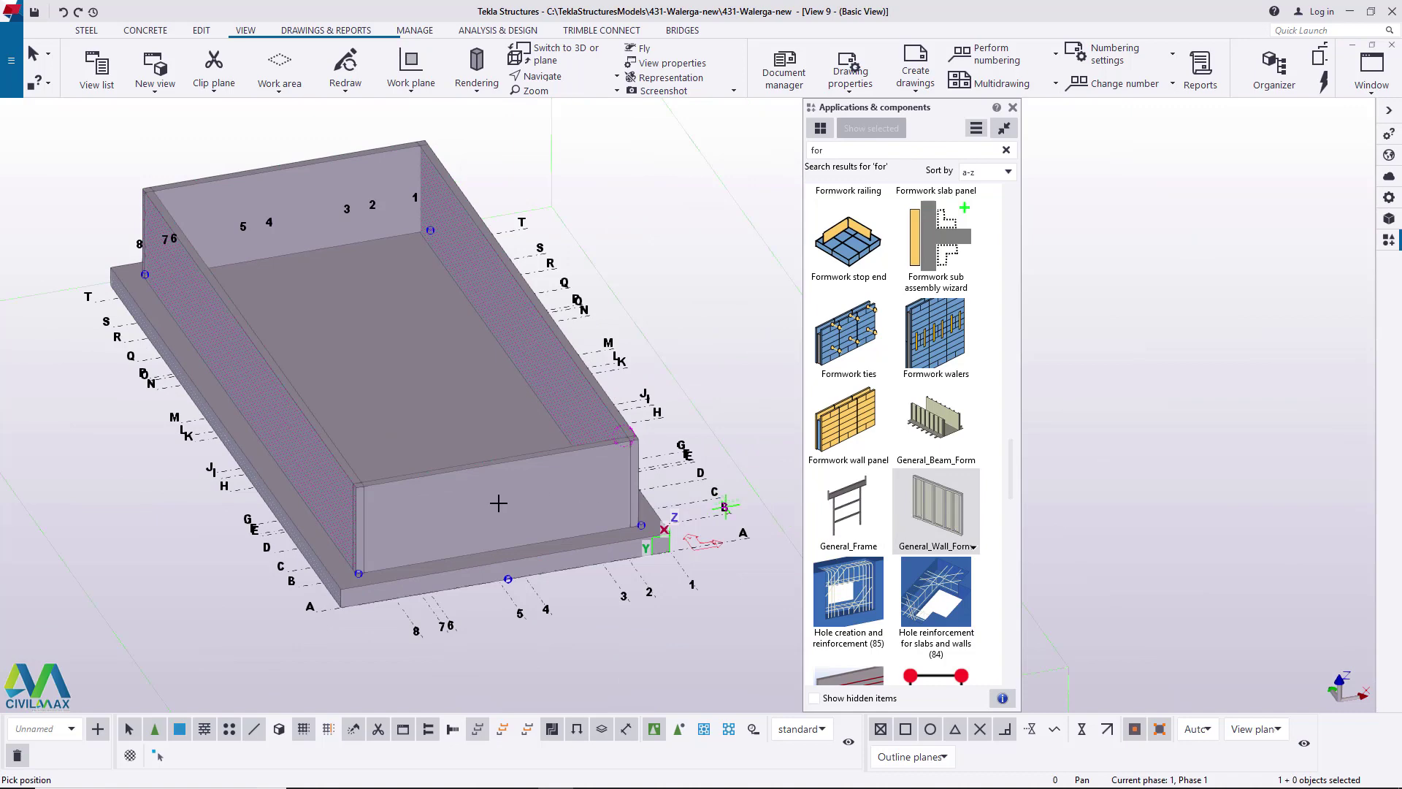
pyautogui.scroll(5, 387, 513)
pyautogui.scroll(2, 387, 514)
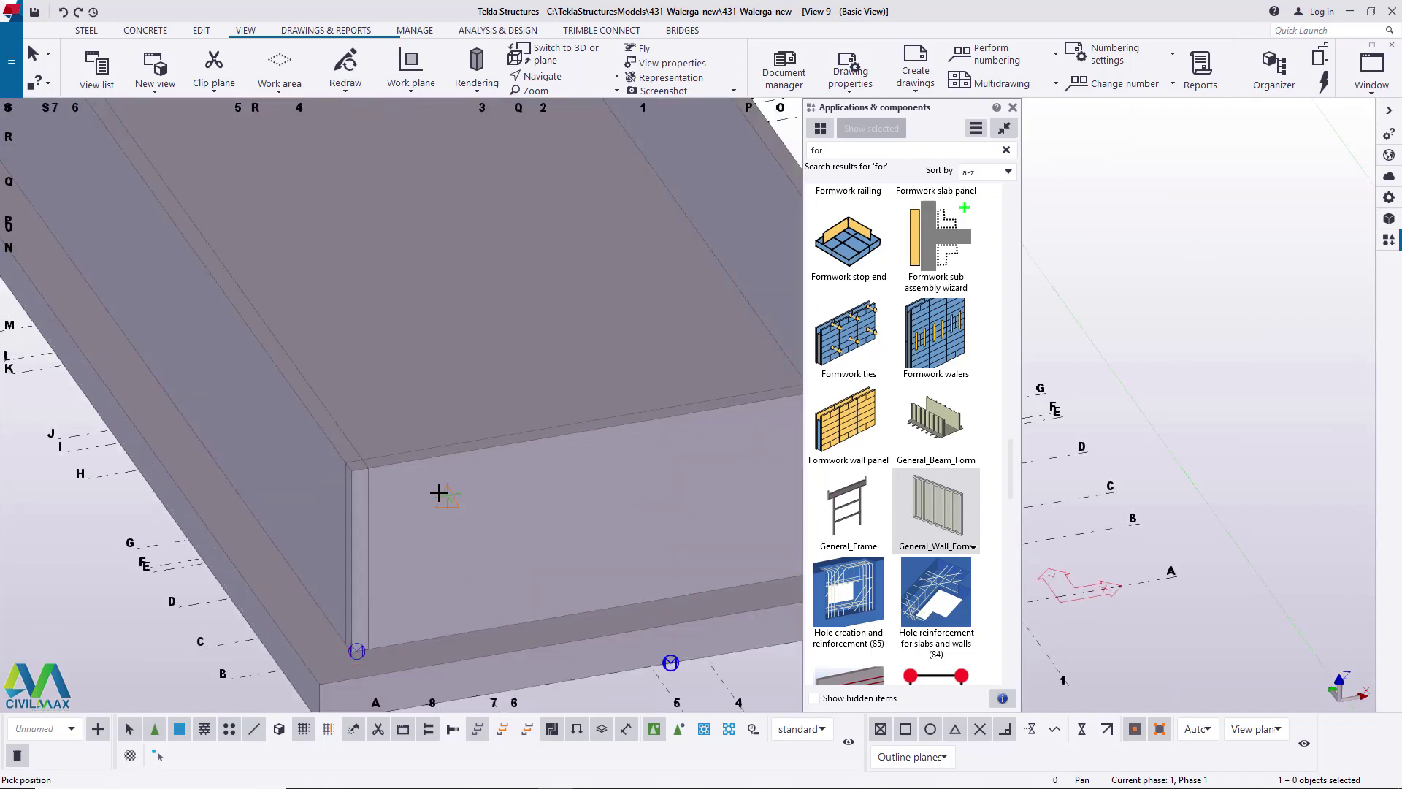
pyautogui.rightClick(444, 494)
pyautogui.click(458, 502)
# - Apply the Wall_Formwork component to the near long wall
pyautogui.scroll(-10, 904, 536)
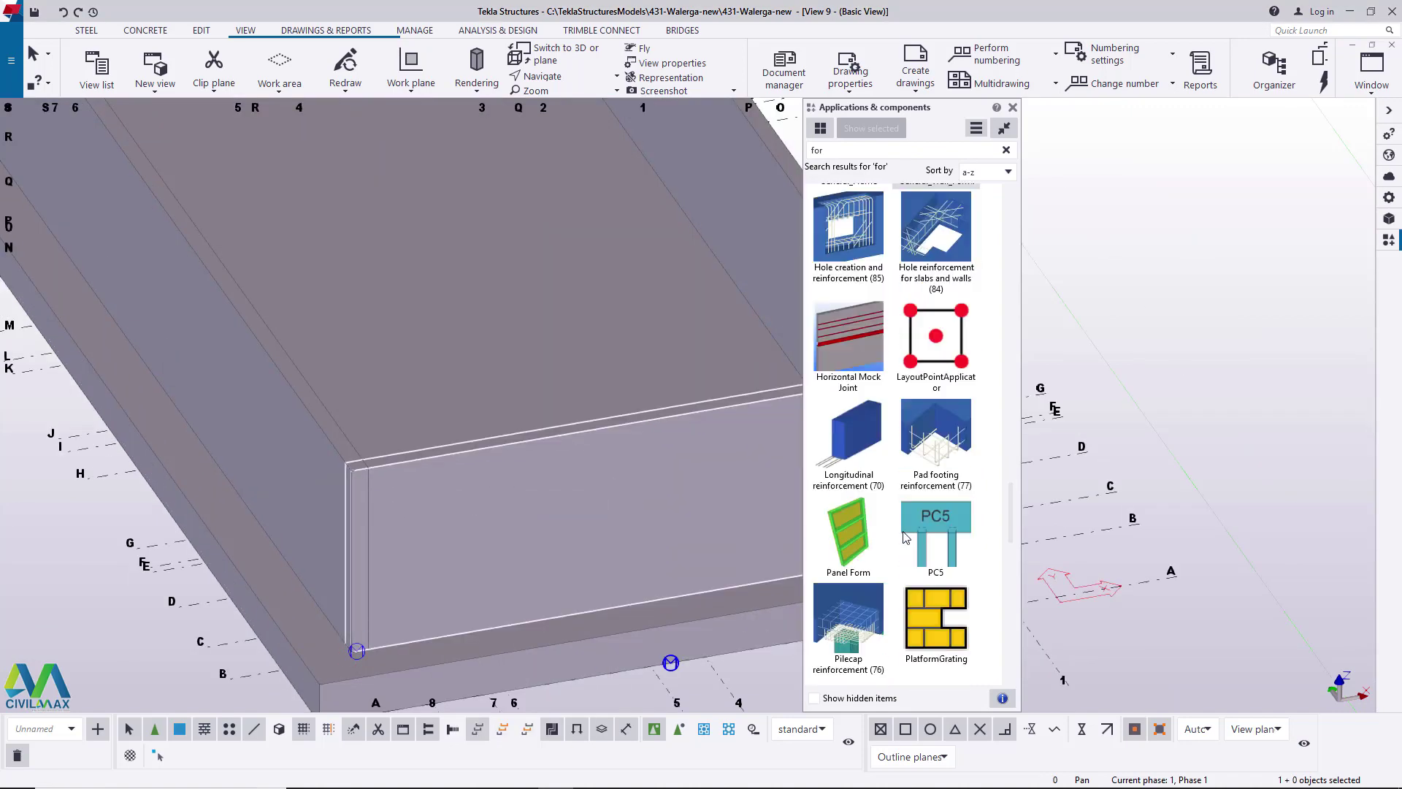
pyautogui.scroll(-8, 903, 537)
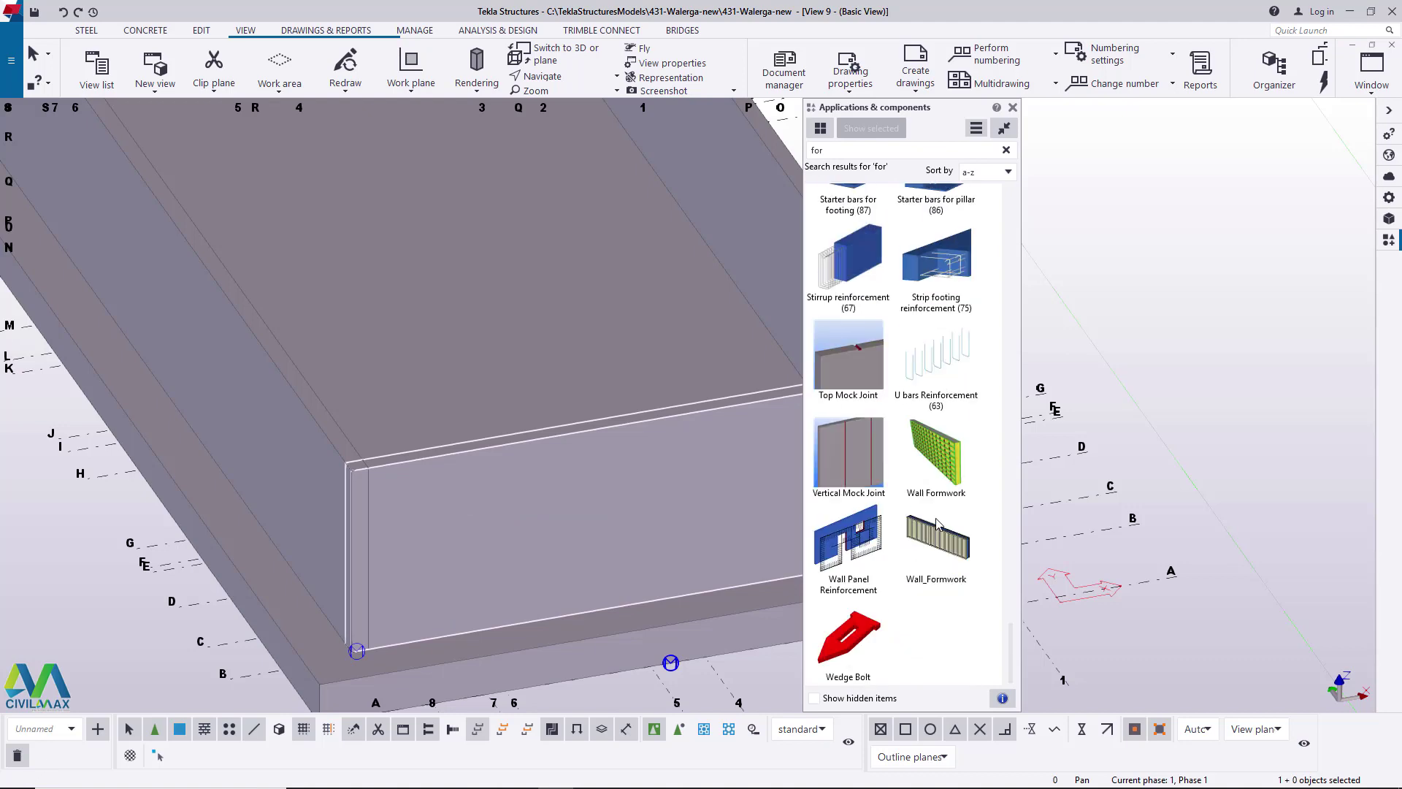
pyautogui.click(956, 558)
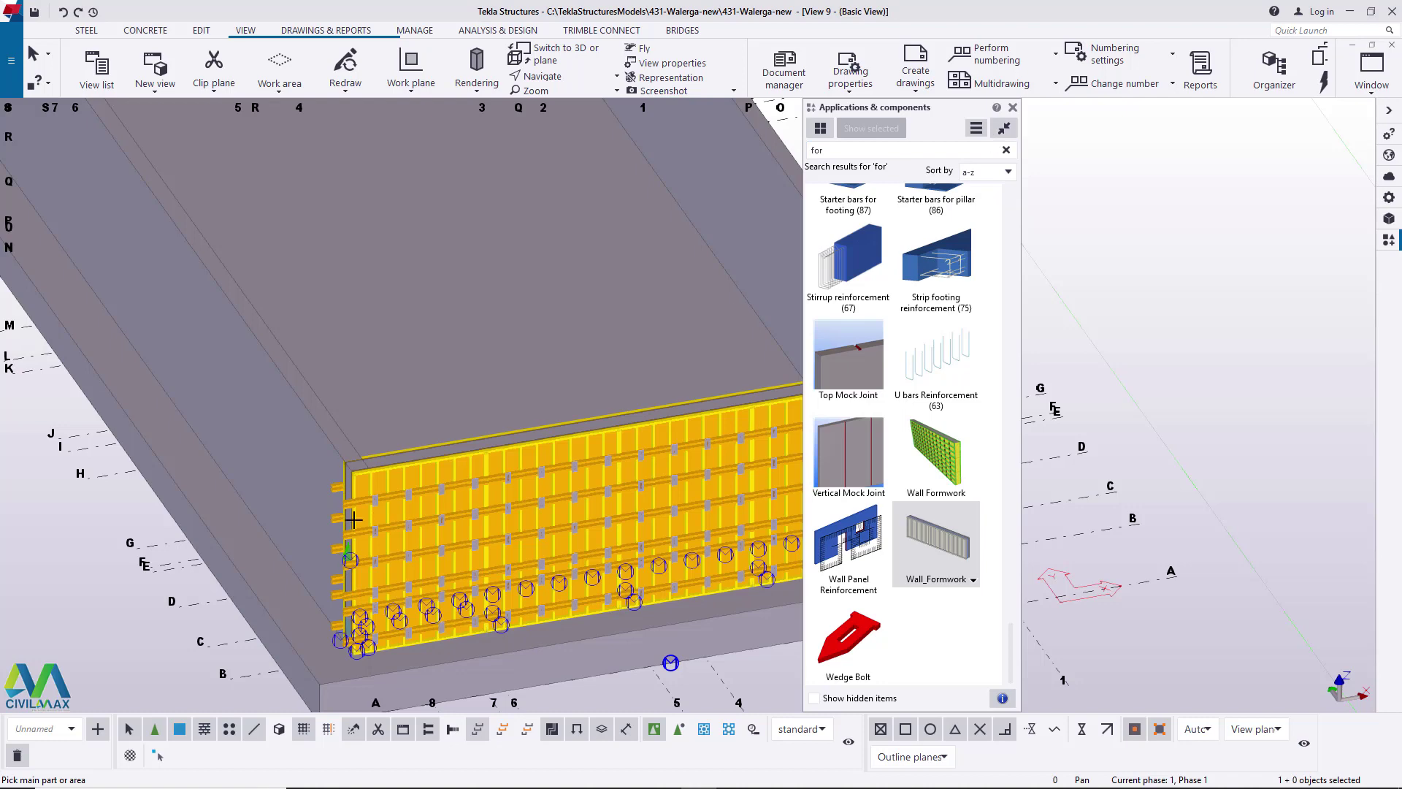
pyautogui.scroll(3, 355, 517)
pyautogui.scroll(2, 355, 517)
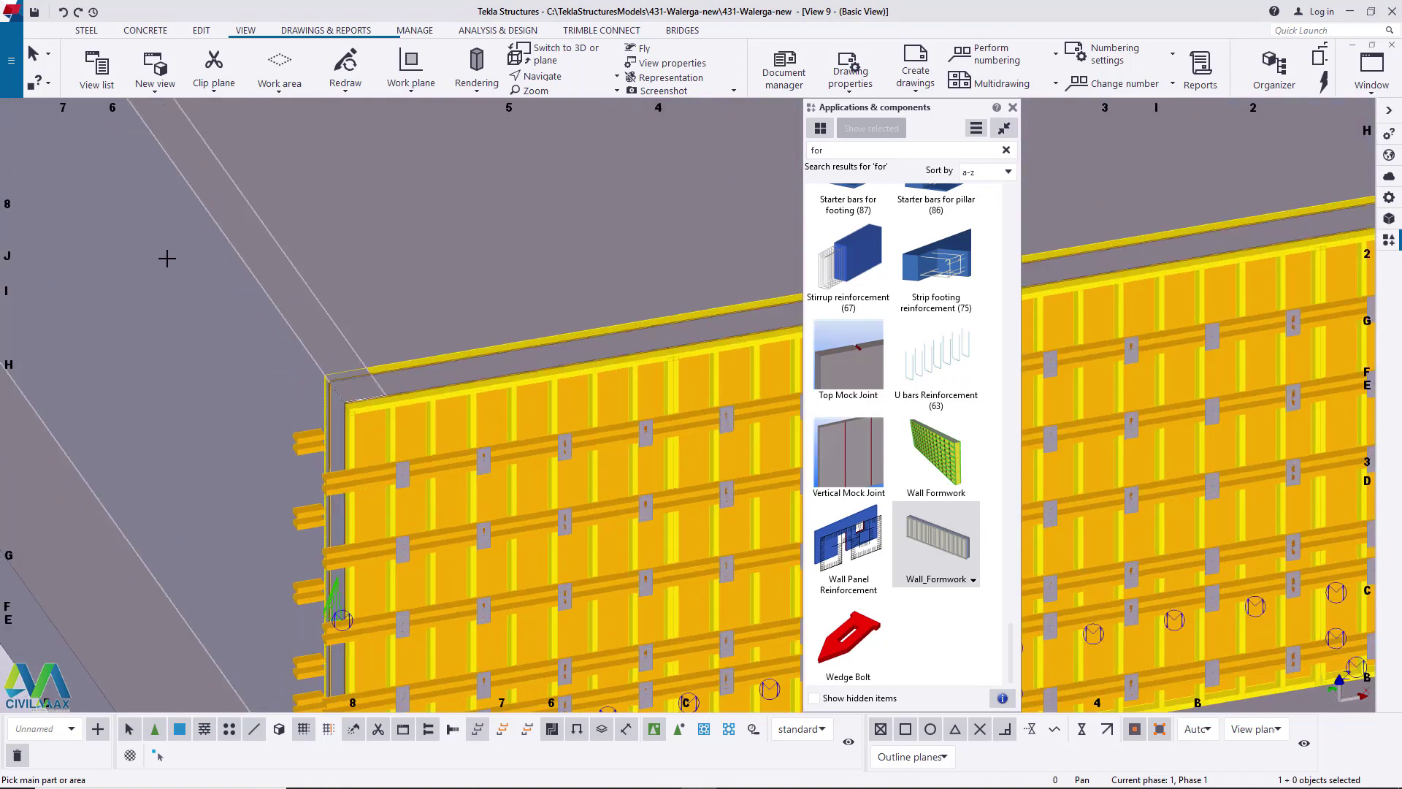
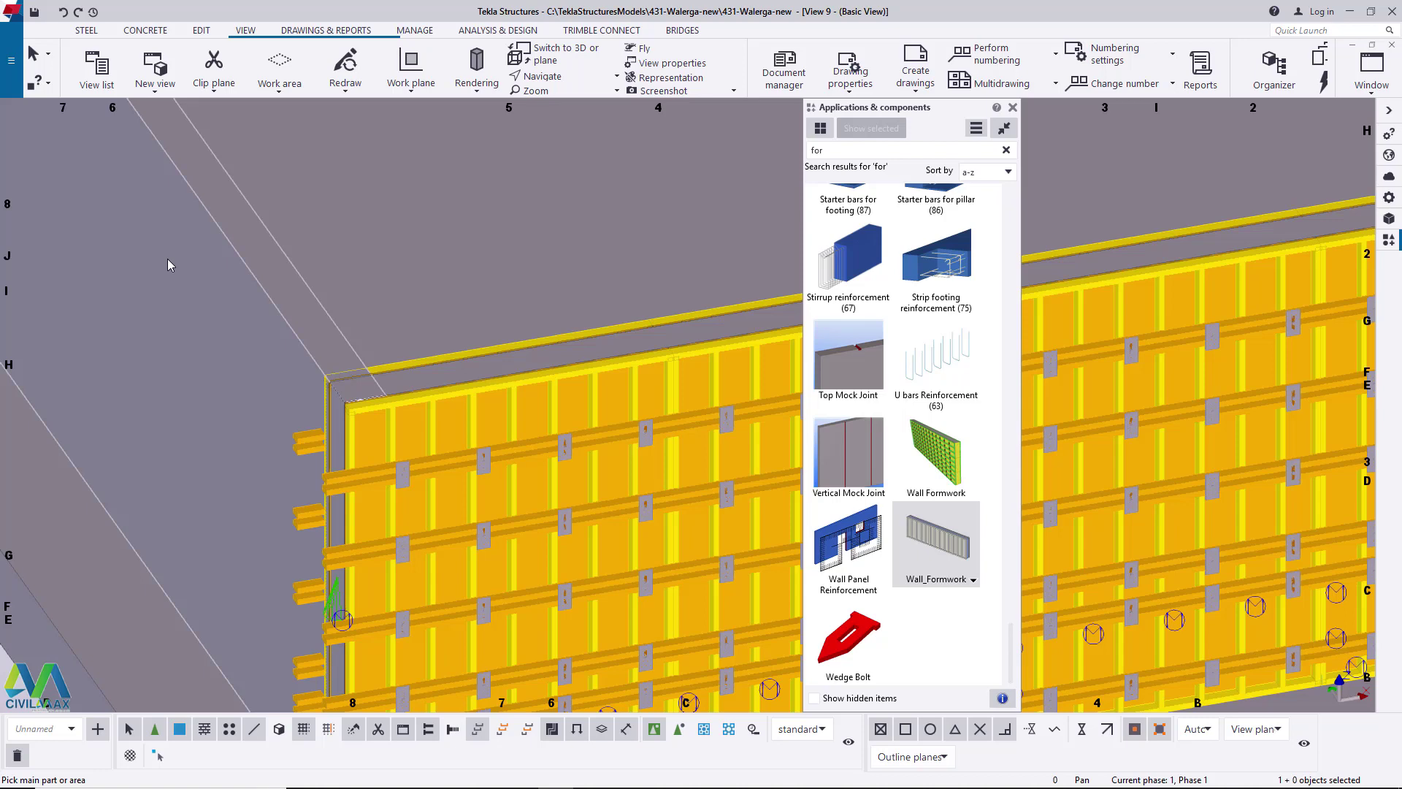
# - Apply Wall_Formwork with walers and tie plates to the left tank wall
pyautogui.click(168, 259)
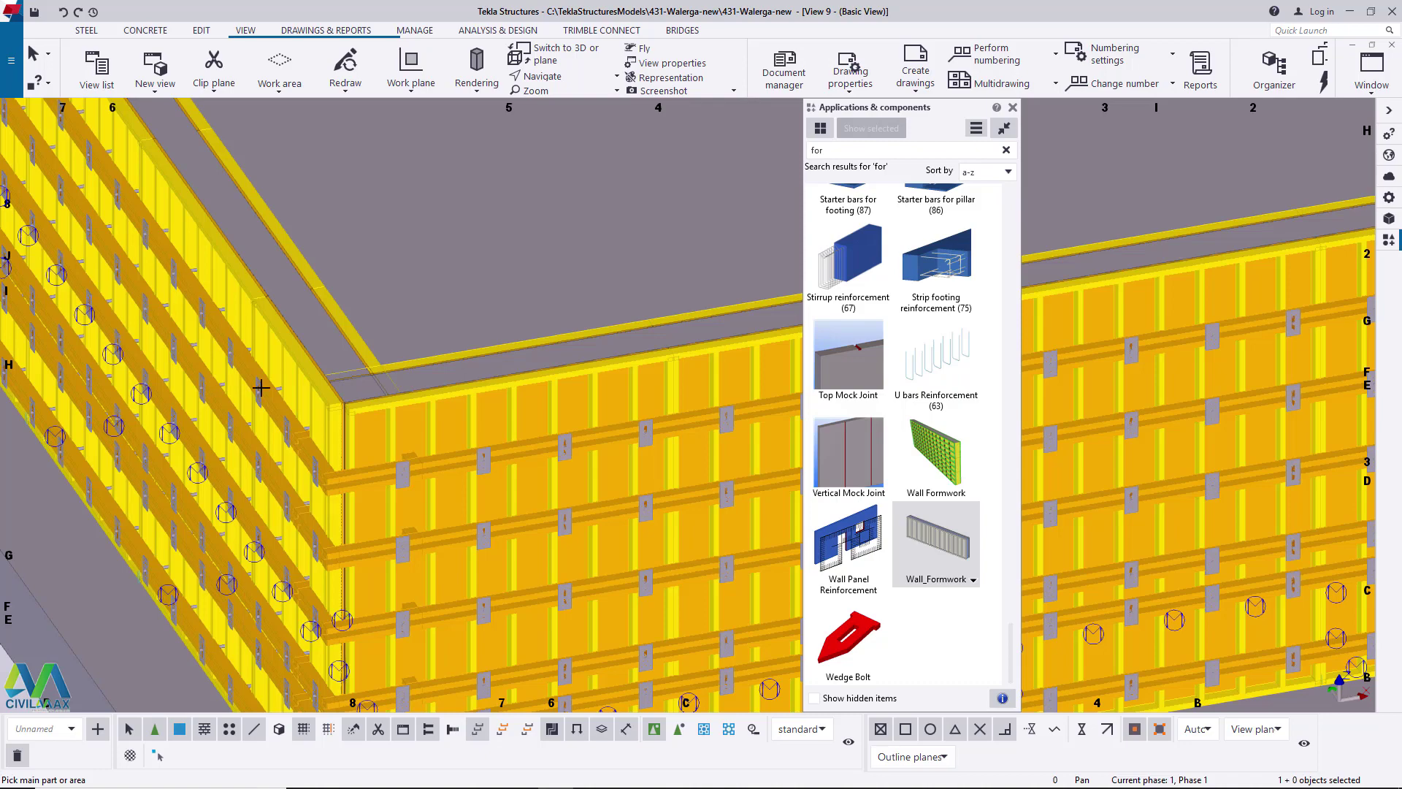
pyautogui.scroll(-5, 414, 501)
pyautogui.scroll(4, 559, 325)
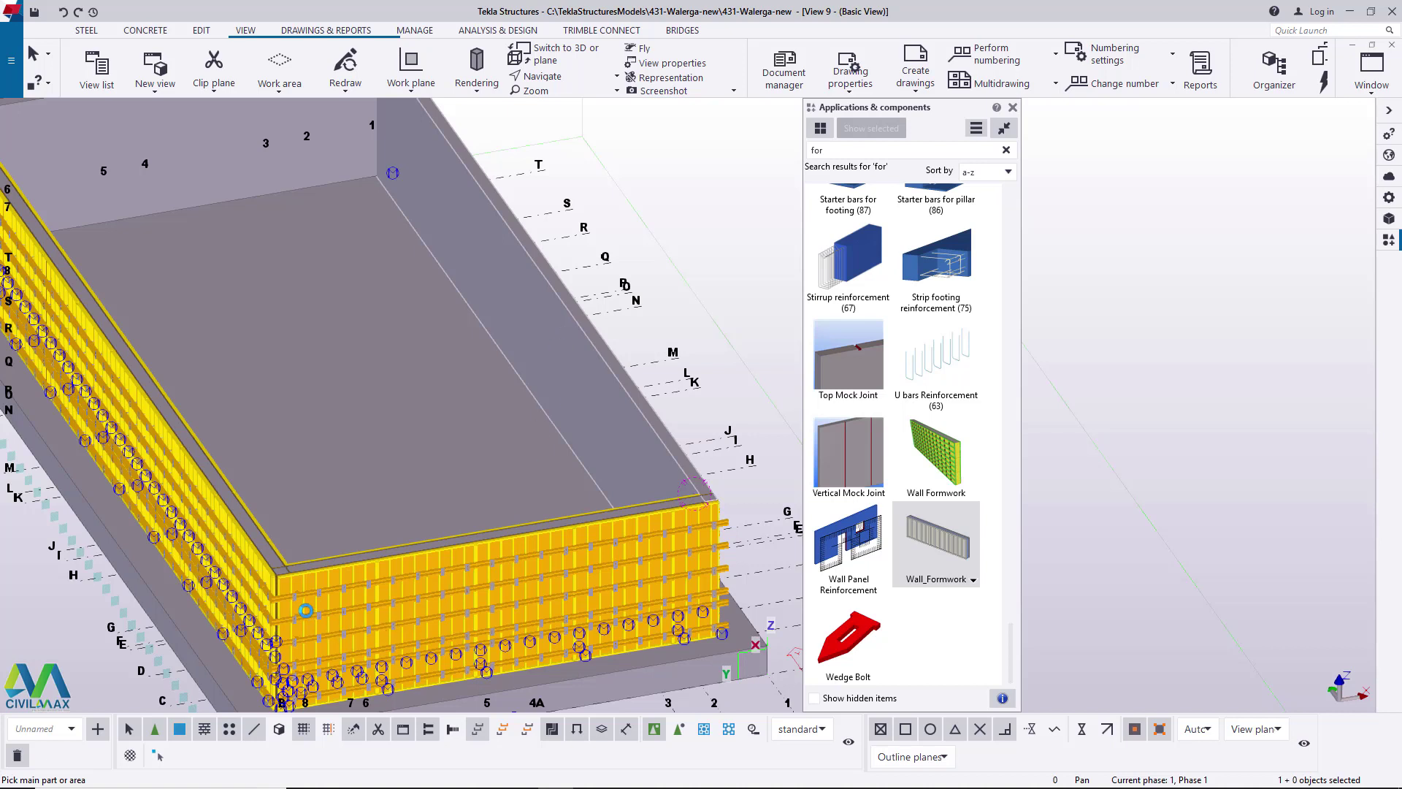
pyautogui.keyDown('ctrl'); pyautogui.moveTo(406, 609); pyautogui.dragTo(406, 609, button='middle'); pyautogui.keyUp('ctrl')
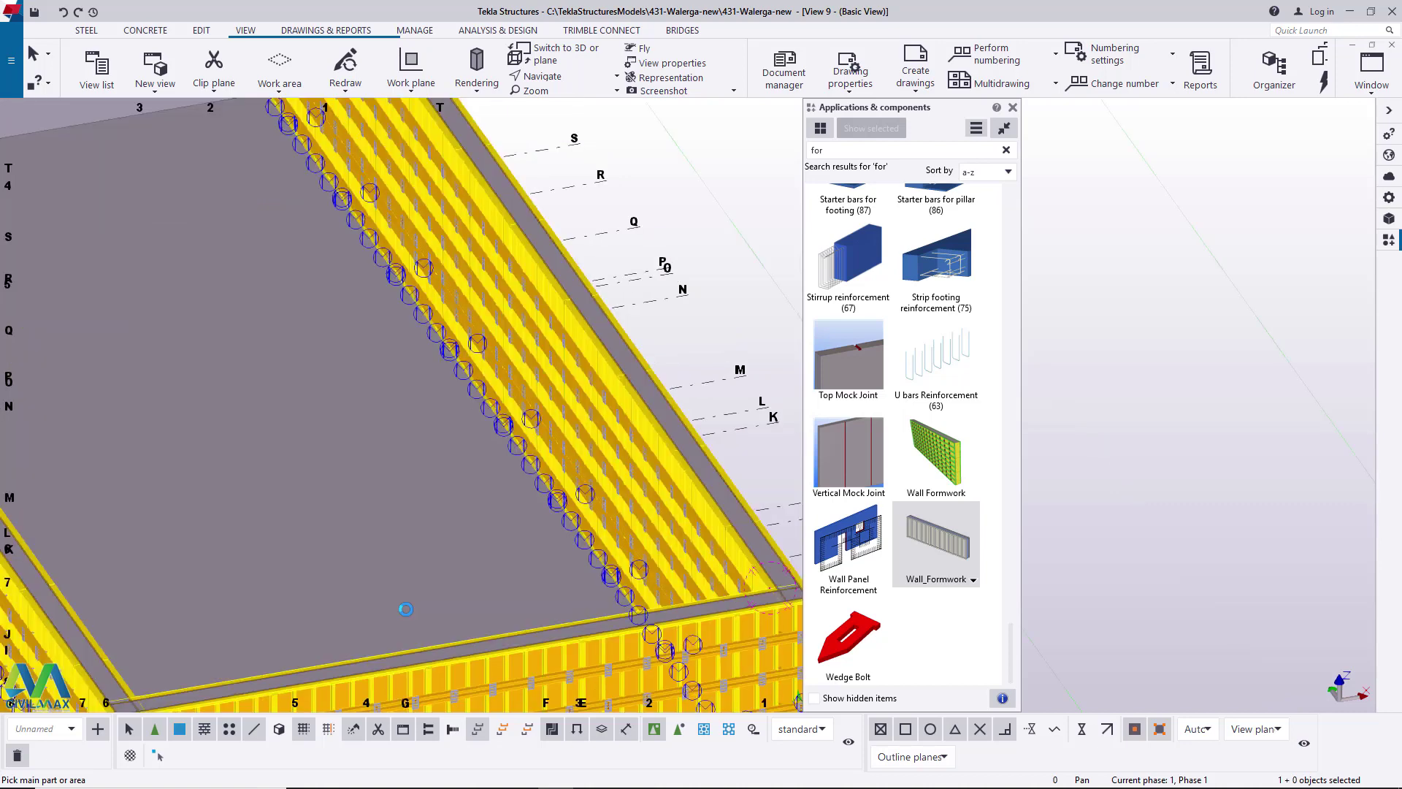
pyautogui.scroll(-5, 601, 594)
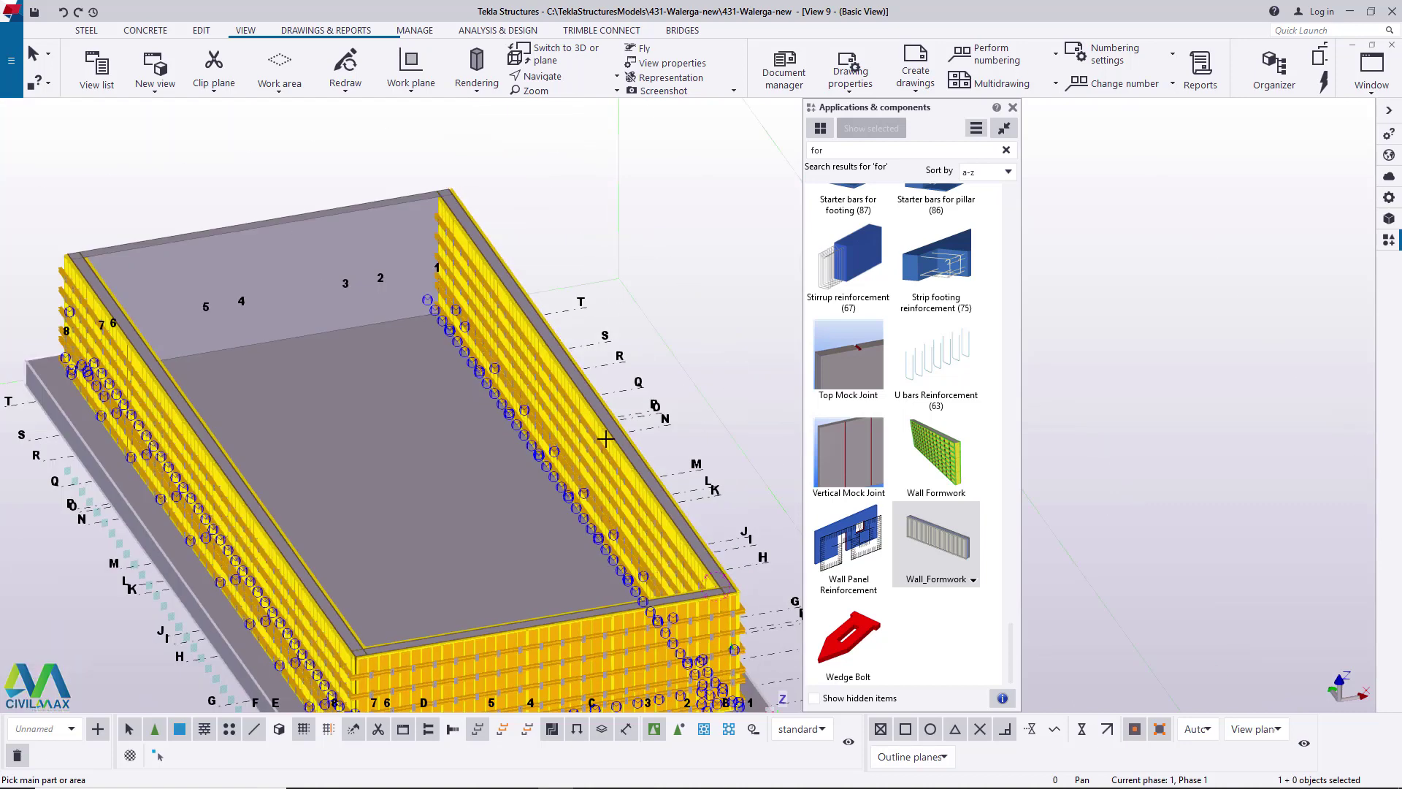
# - Apply Wall_Formwork to the back wall and close the Applications & components catalog
pyautogui.click(250, 258)
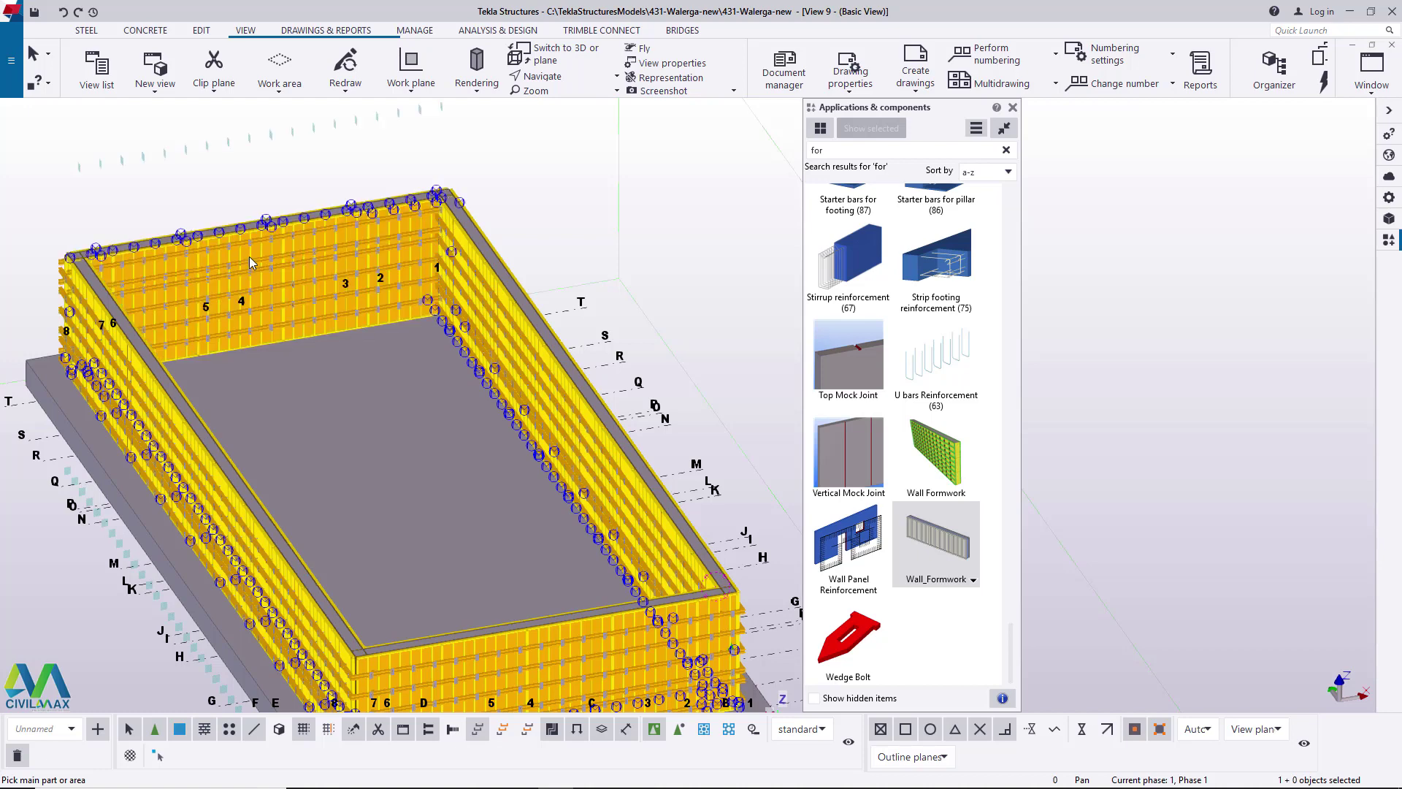
pyautogui.click(1012, 107)
pyautogui.rightClick(627, 211)
# - Stop the running formwork command and orbit out to see the whole wall enclosure
pyautogui.click(669, 218)
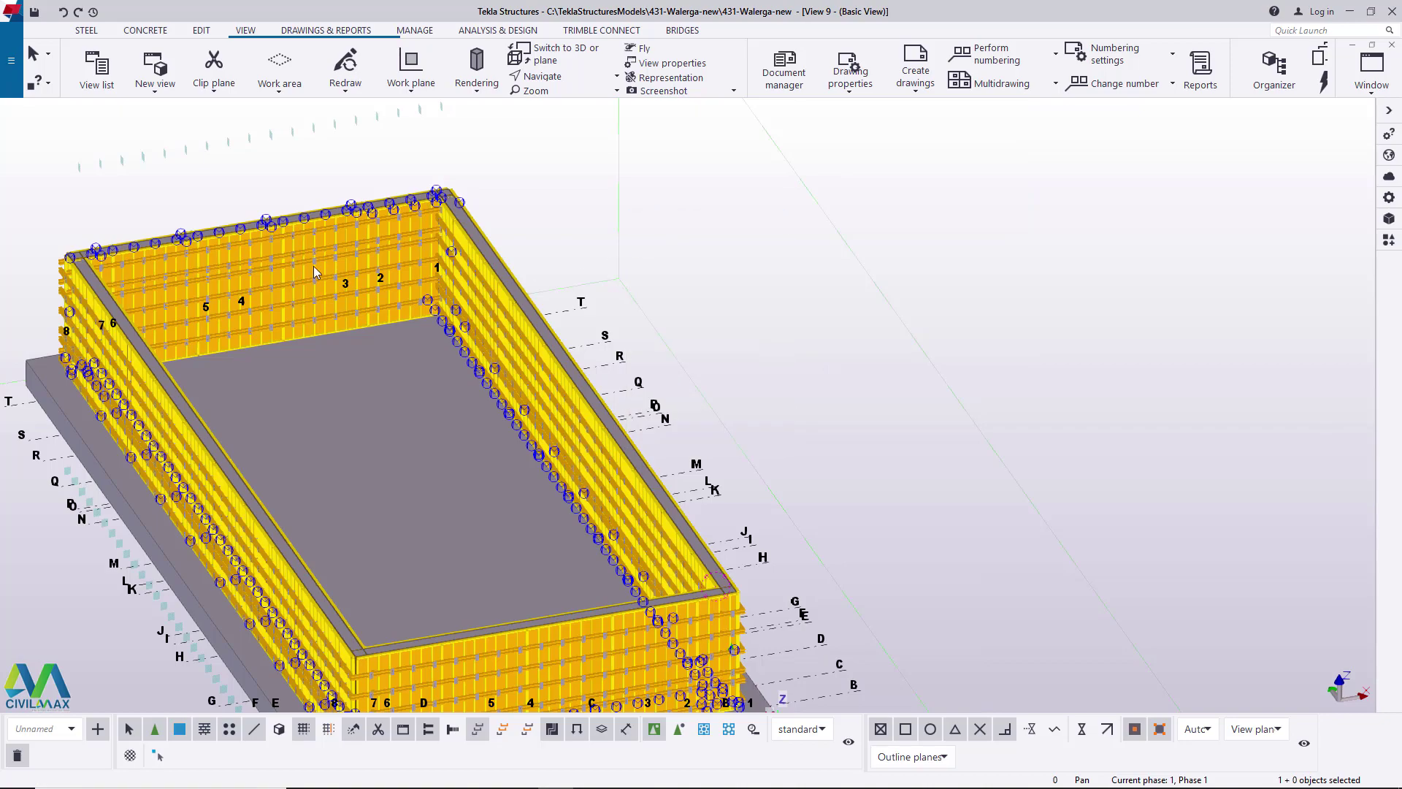
pyautogui.scroll(-2, 564, 418)
pyautogui.scroll(3, 315, 521)
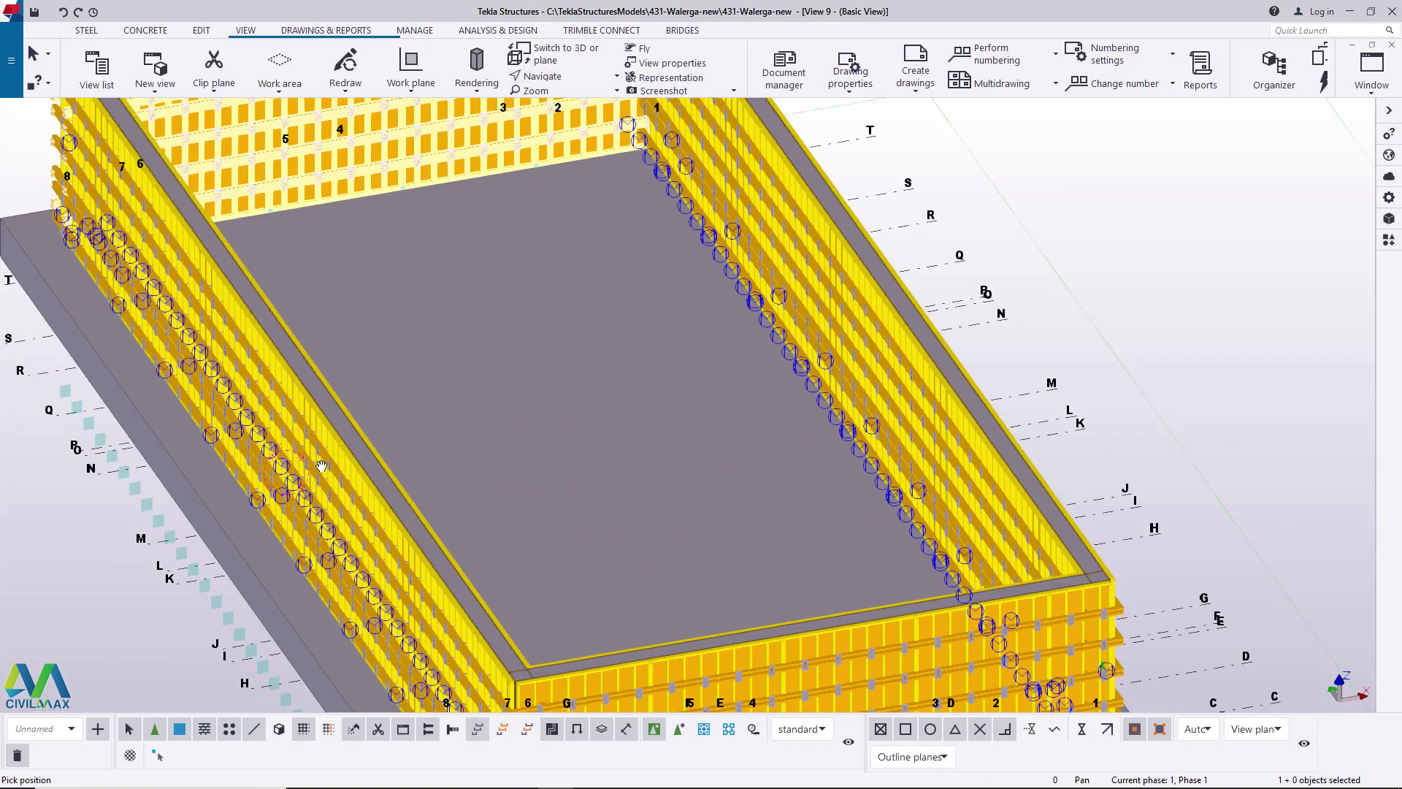
pyautogui.keyDown('ctrl'); pyautogui.moveTo(406, 344); pyautogui.dragTo(779, 444, button='middle'); pyautogui.keyUp('ctrl')
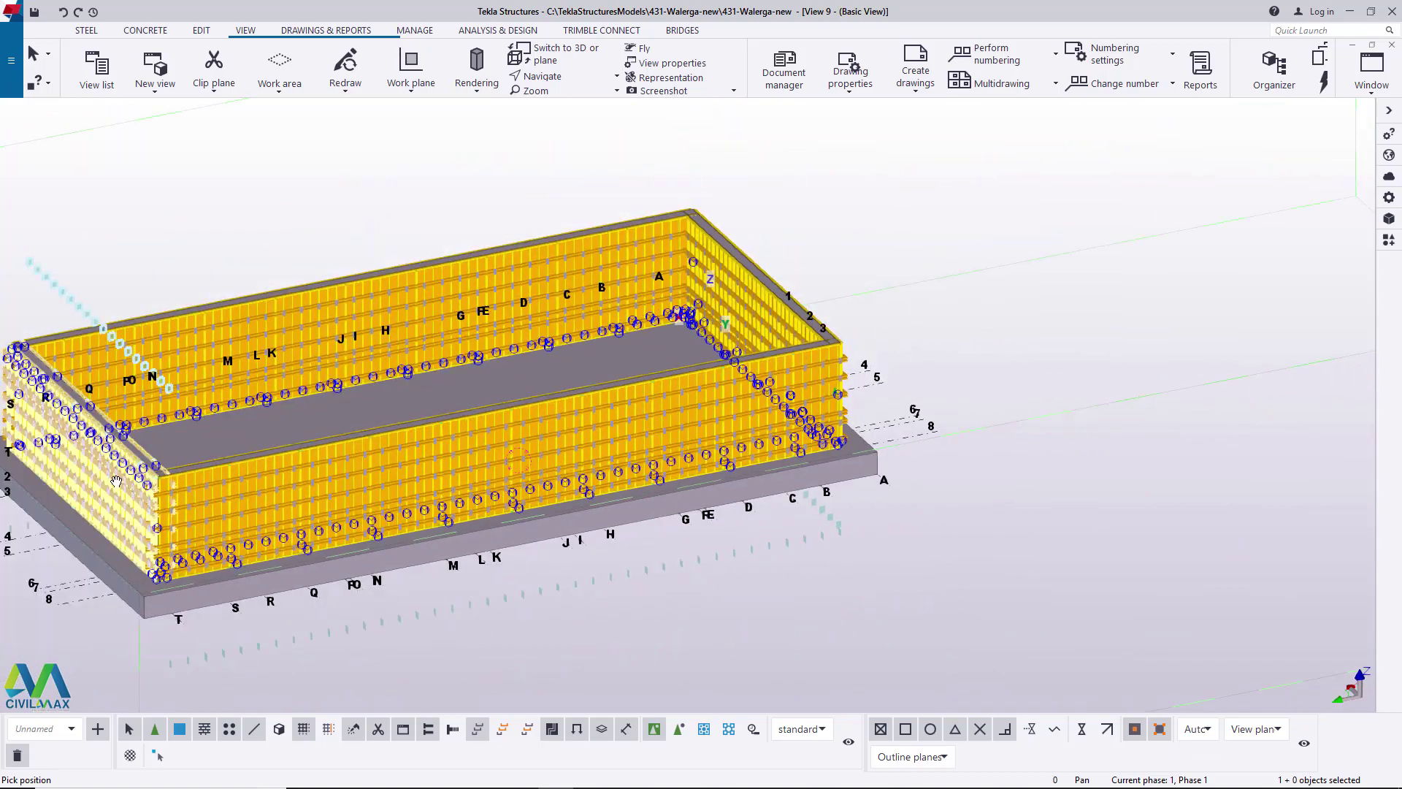
pyautogui.scroll(2, 116, 482)
pyautogui.scroll(-3, 292, 467)
pyautogui.scroll(5, 474, 475)
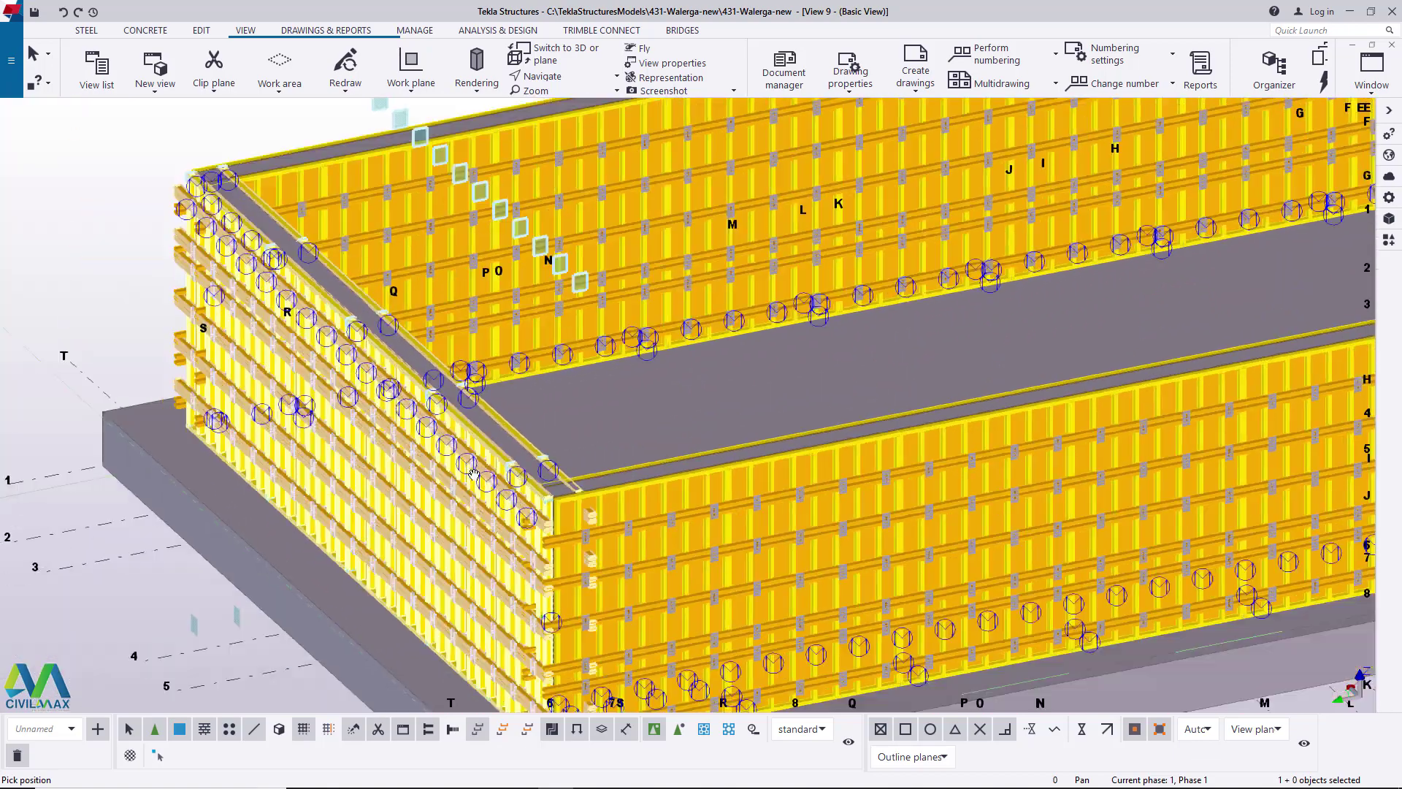
pyautogui.scroll(-4, 474, 475)
pyautogui.keyDown('ctrl'); pyautogui.moveTo(355, 260); pyautogui.dragTo(438, 276, button='middle'); pyautogui.keyUp('ctrl')
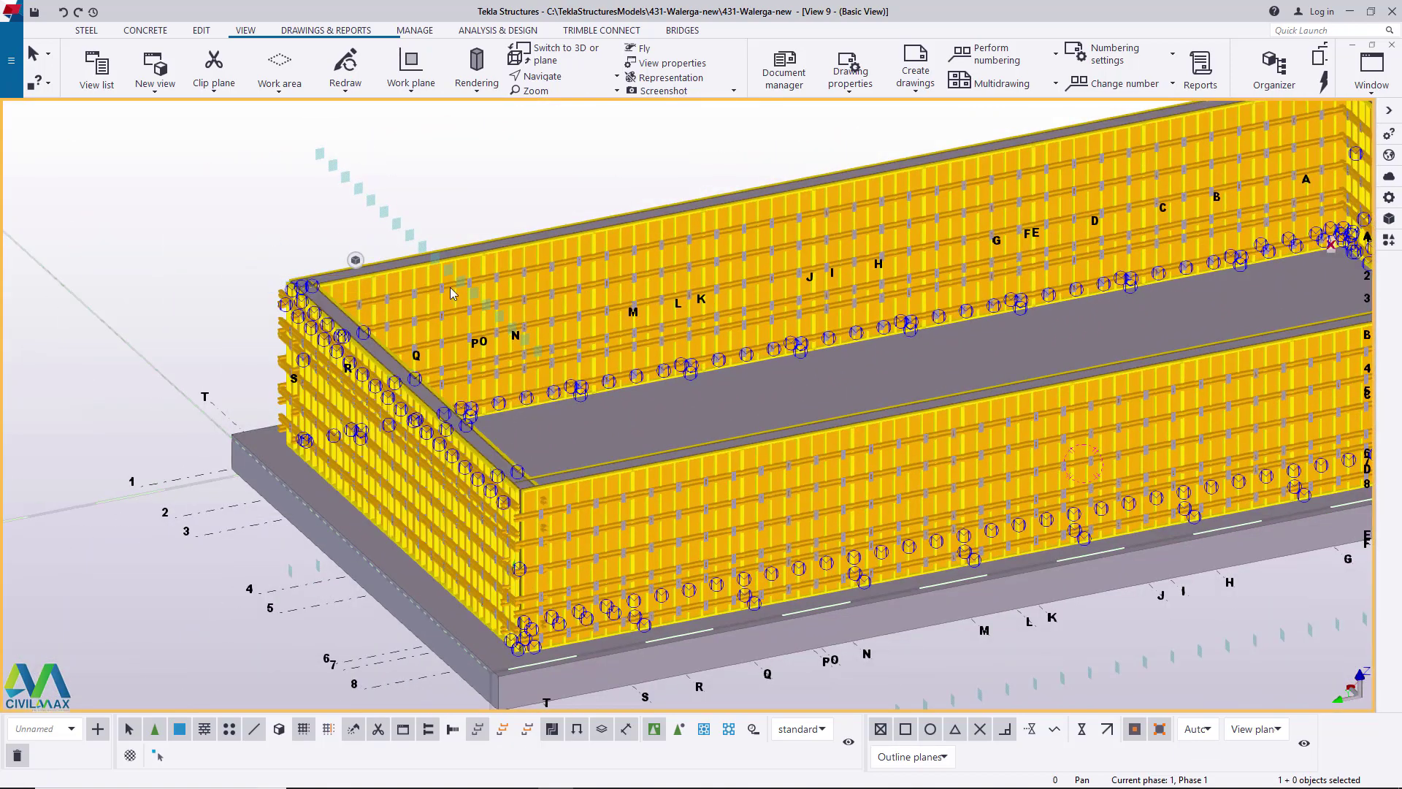
pyautogui.scroll(3, 450, 293)
# - Orbit the model around a picked point on the near wall, then cancel the pending pick
pyautogui.click(543, 76)
pyautogui.click(558, 104)
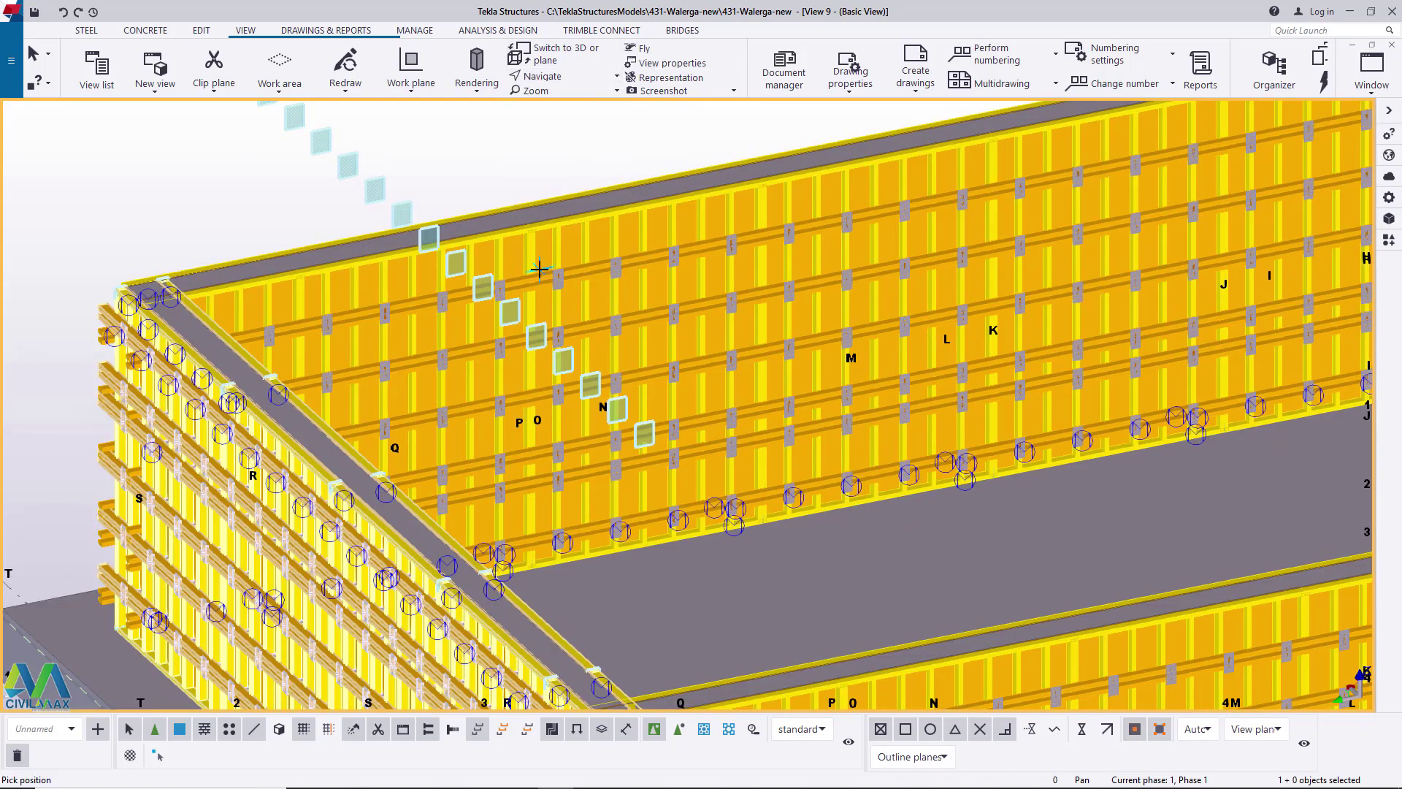
pyautogui.click(539, 270)
pyautogui.moveTo(539, 269)
pyautogui.keyDown('ctrl'); pyautogui.mouseDown(button='middle')
pyautogui.moveTo(694, 321)
pyautogui.moveTo(844, 340)
pyautogui.moveTo(744, 377)
pyautogui.mouseUp(button='middle'); pyautogui.keyUp('ctrl')
pyautogui.scroll(-5, 844, 340)
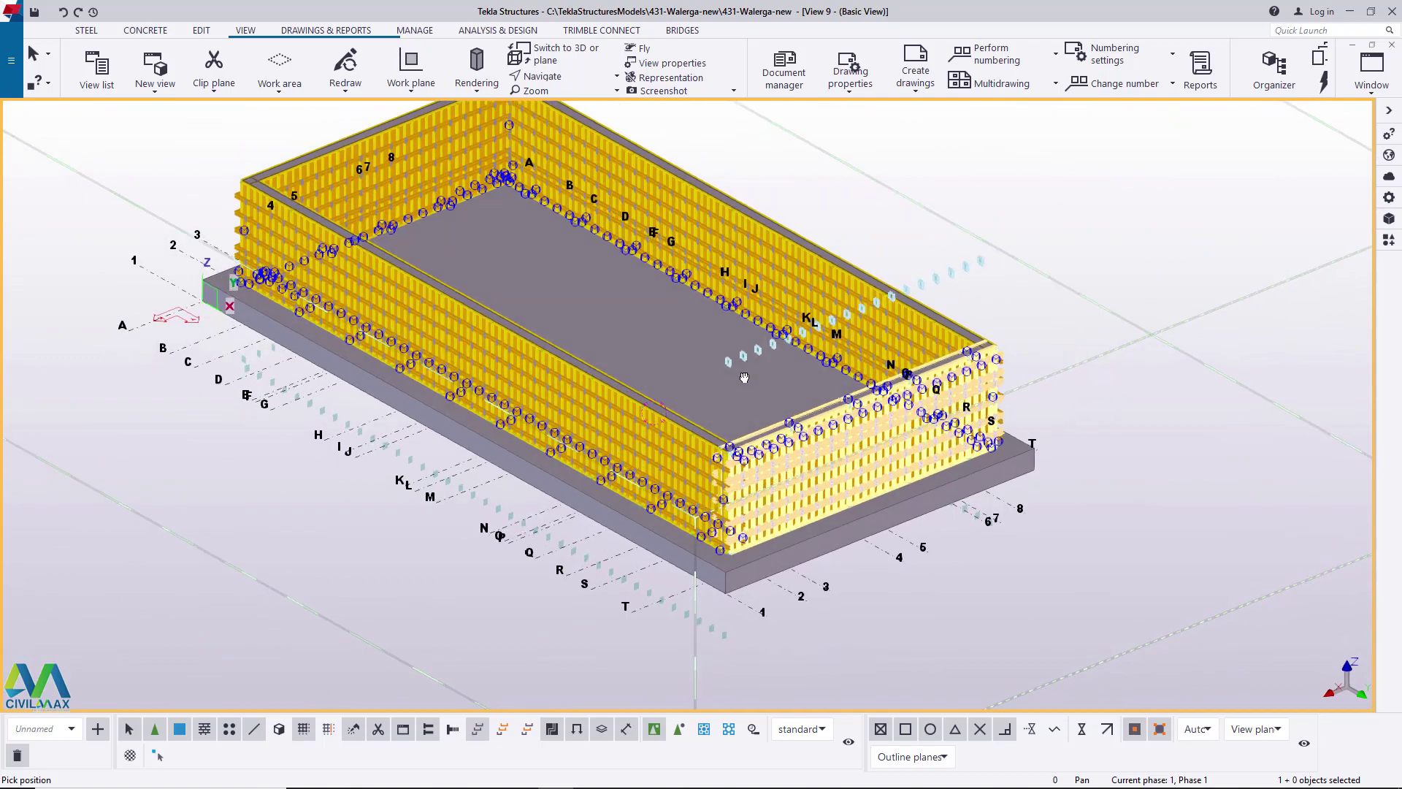
pyautogui.scroll(5, 744, 378)
pyautogui.scroll(-2, 748, 518)
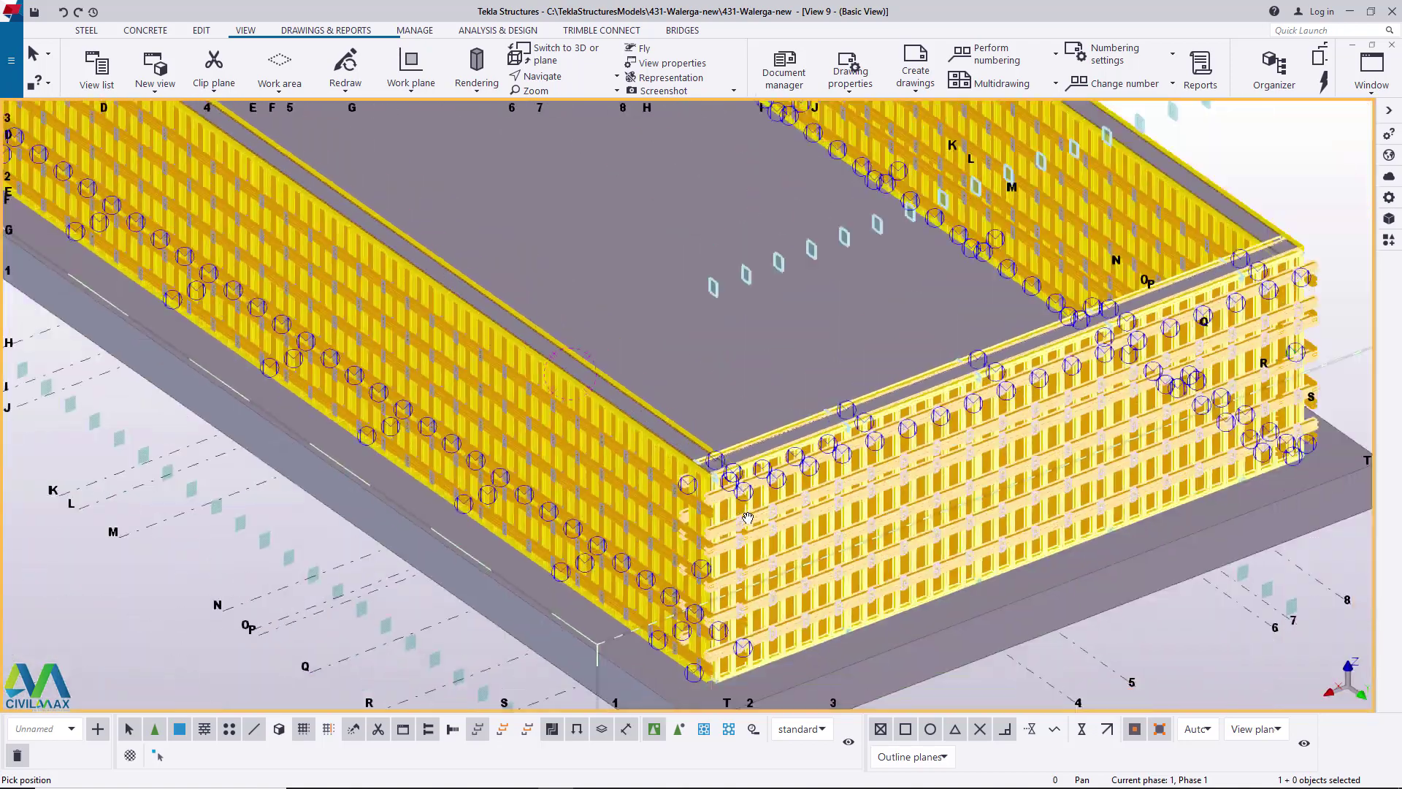
pyautogui.scroll(-4, 748, 518)
pyautogui.scroll(5, 859, 168)
pyautogui.rightClick(859, 168)
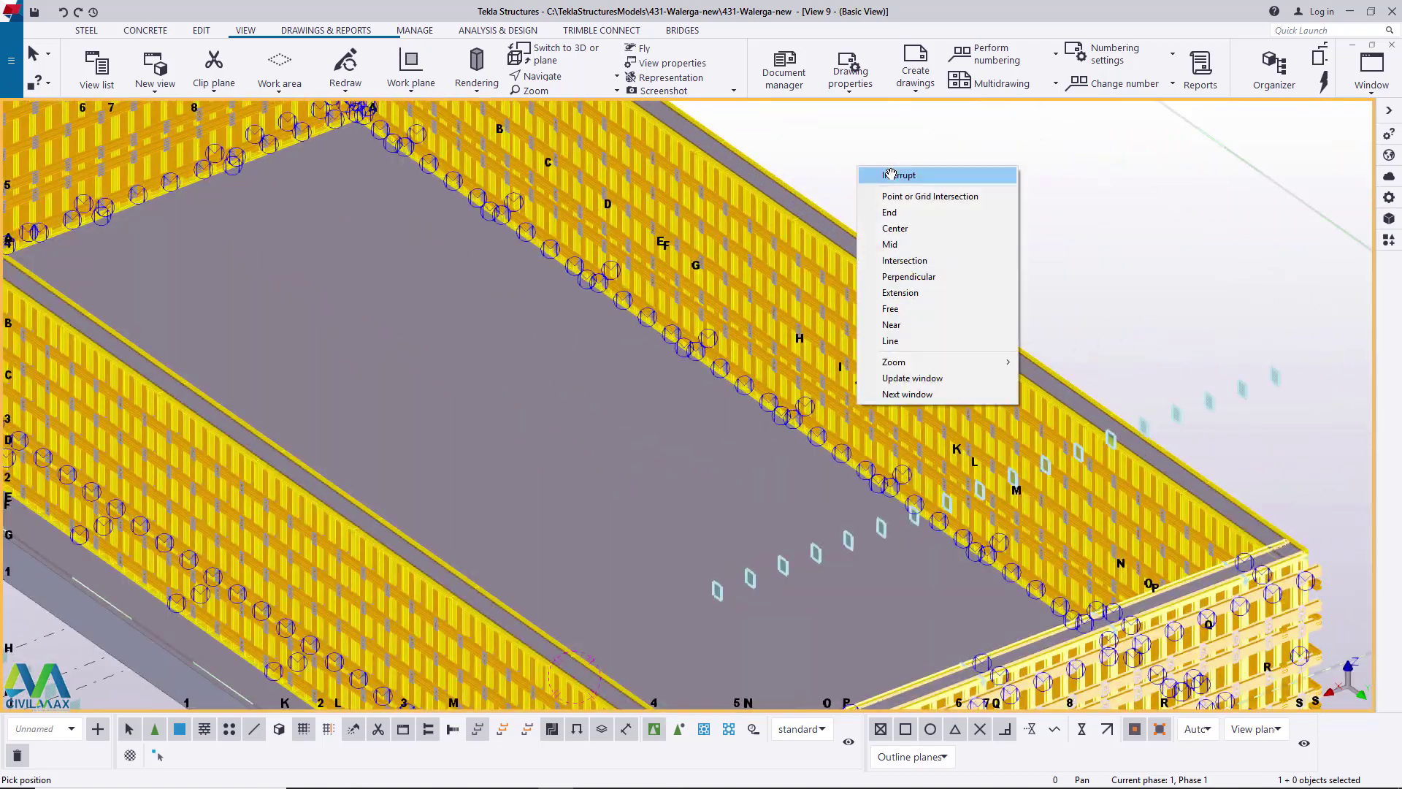
pyautogui.click(898, 176)
pyautogui.scroll(5, 898, 187)
# - Rotate the view freely to face the long wall, then to an end-on overview
pyautogui.click(562, 76)
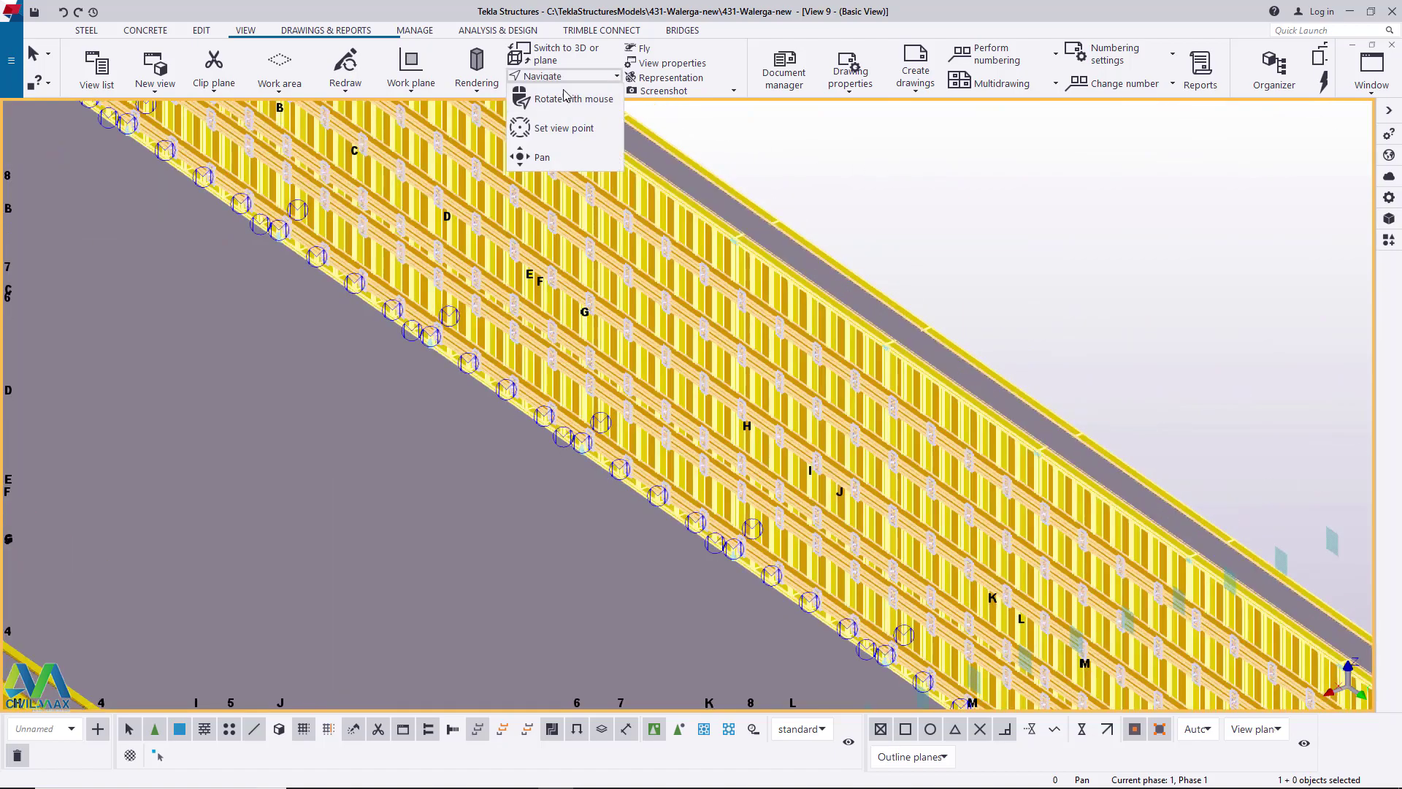
pyautogui.click(564, 98)
pyautogui.moveTo(803, 350); pyautogui.dragTo(1026, 352)
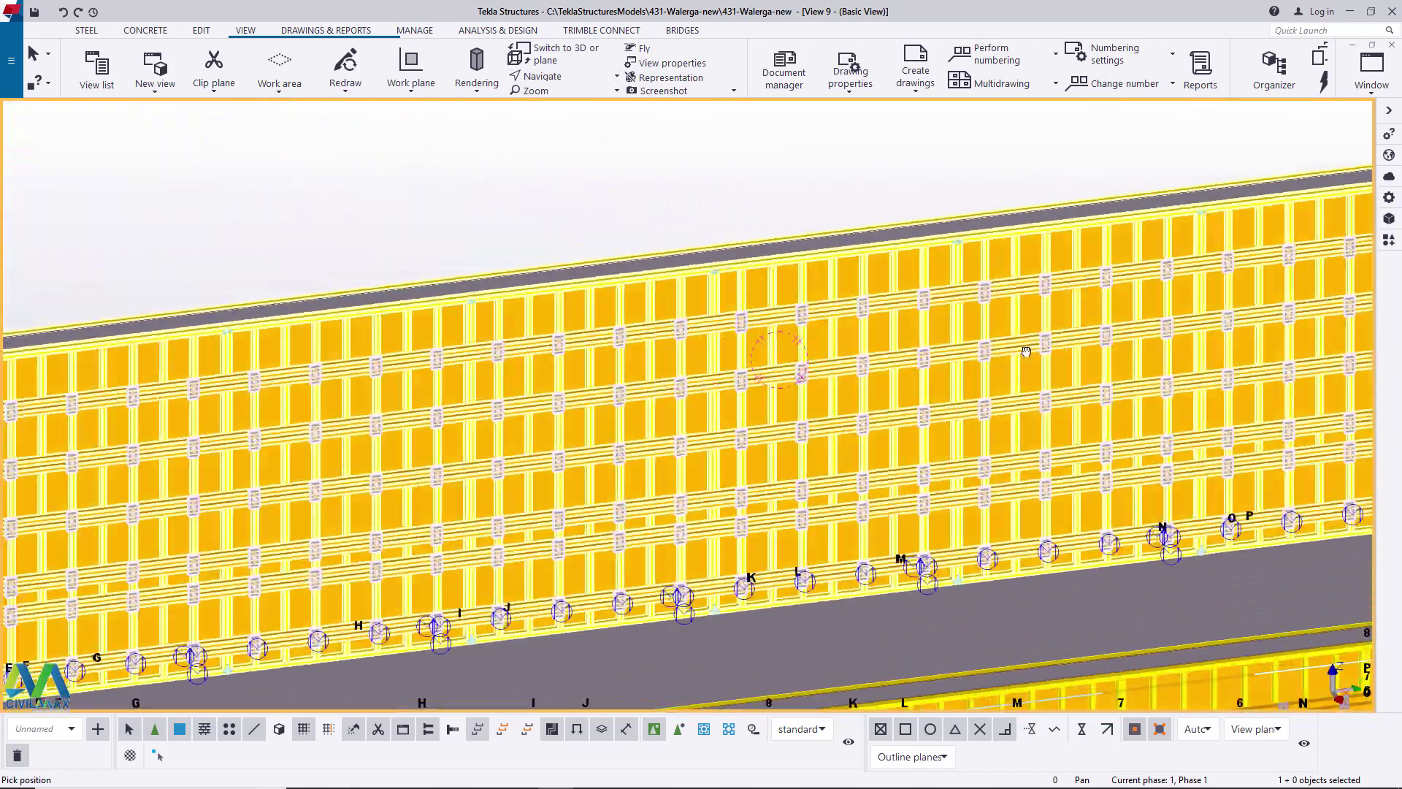
pyautogui.scroll(-10, 1026, 351)
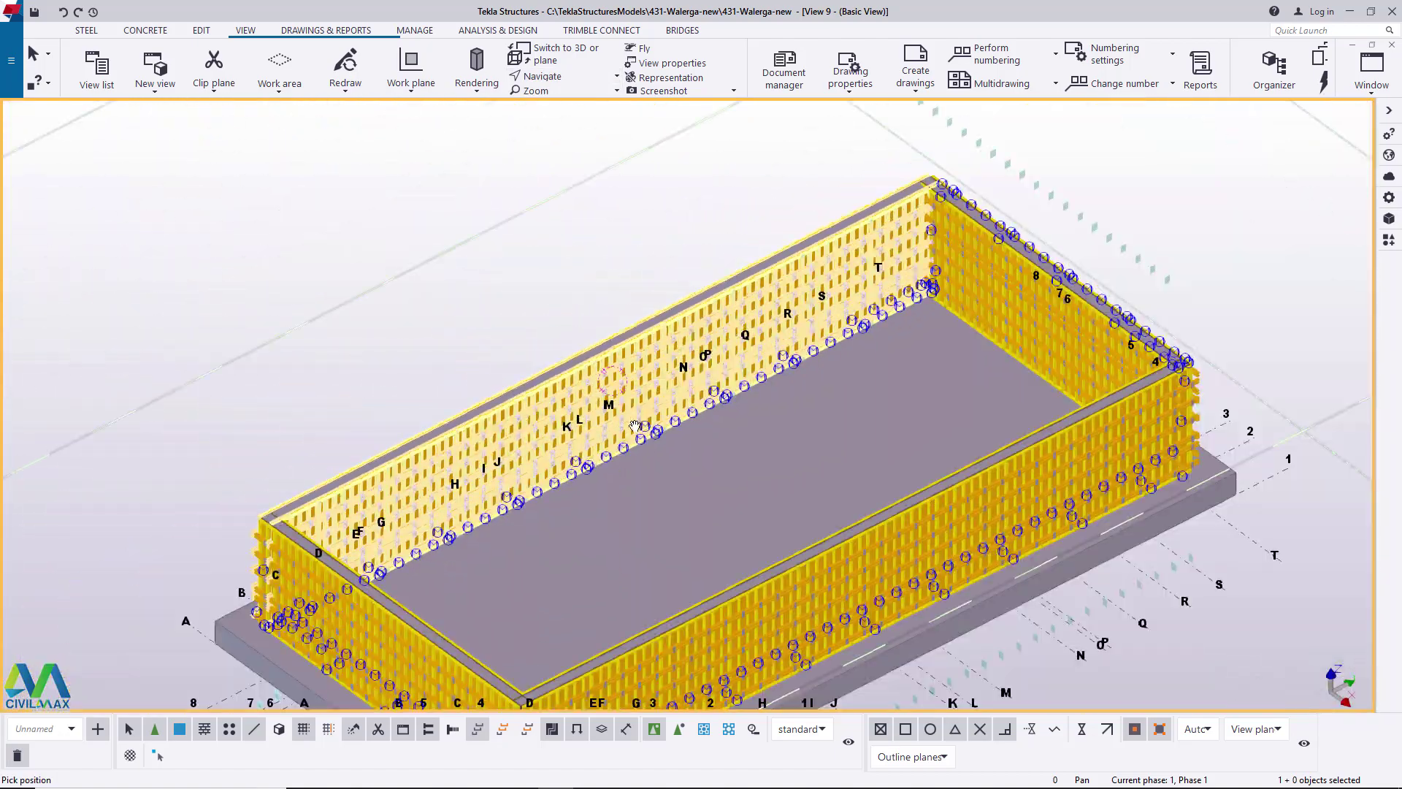
pyautogui.moveTo(635, 426); pyautogui.dragTo(228, 228)
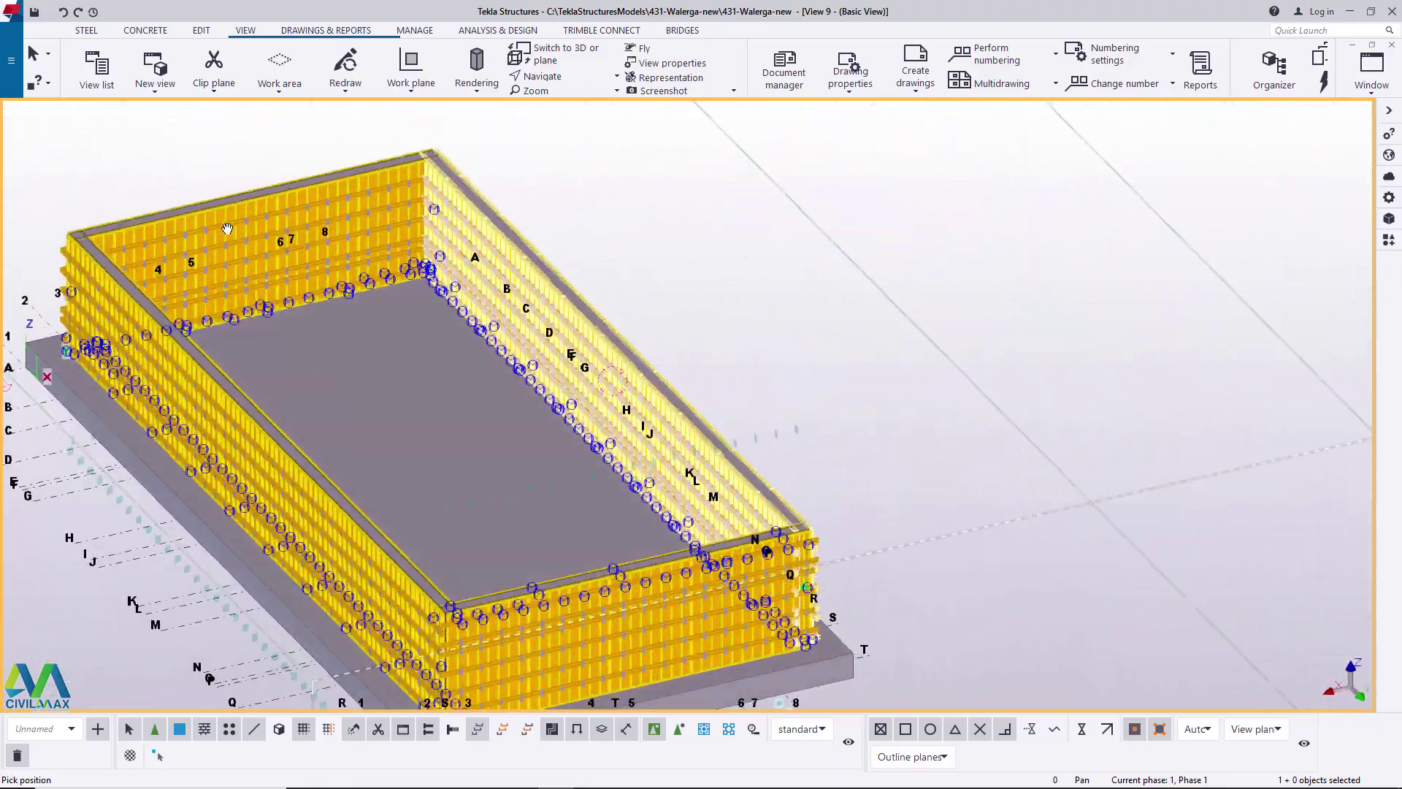
pyautogui.scroll(10, 227, 228)
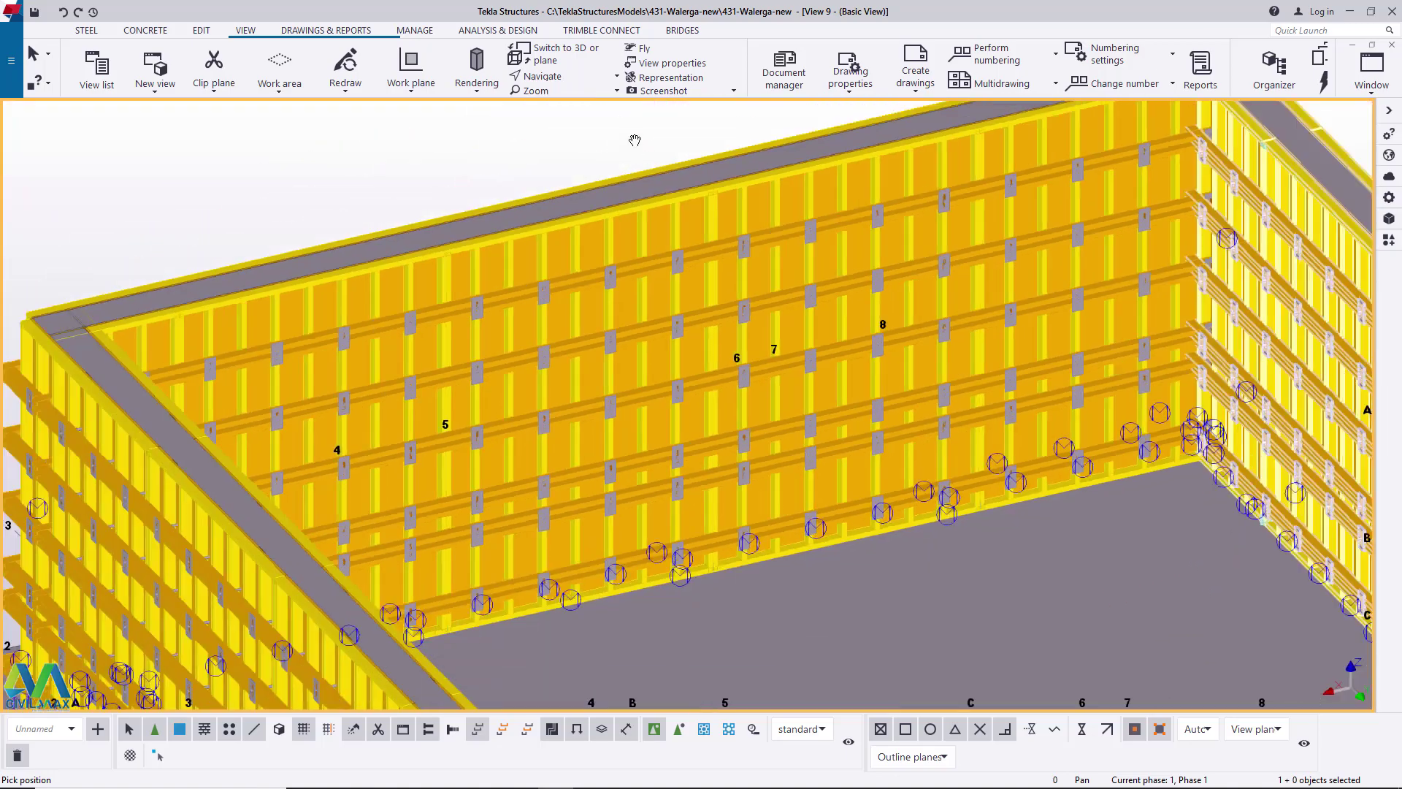
# - Set a new view rotation point and orbit in toward the inner wall corner
pyautogui.click(617, 76)
pyautogui.click(577, 102)
pyautogui.scroll(-5, 626, 288)
pyautogui.keyDown('ctrl'); pyautogui.moveTo(626, 288); pyautogui.dragTo(503, 381, button='middle'); pyautogui.keyUp('ctrl')
pyautogui.scroll(5, 601, 312)
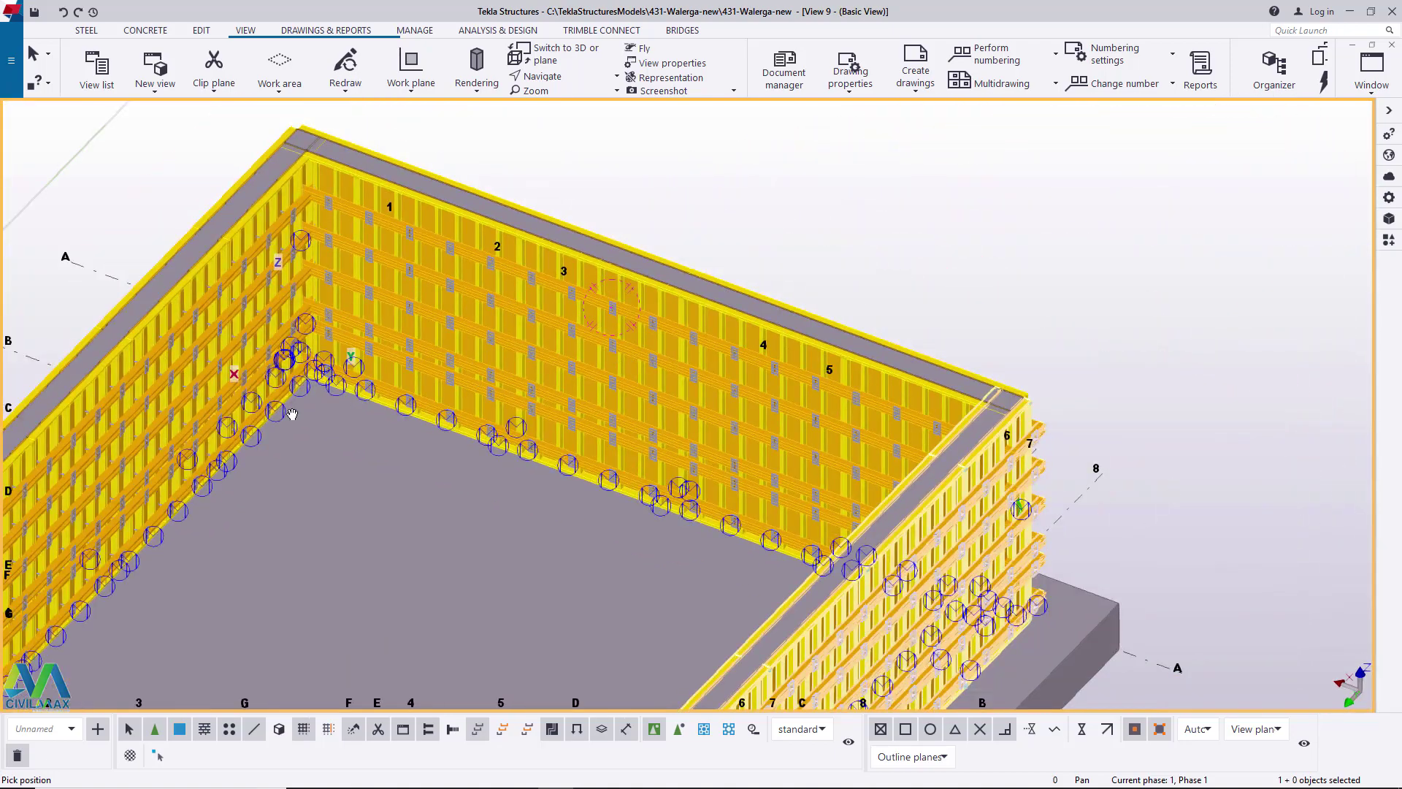
pyautogui.keyDown('ctrl'); pyautogui.moveTo(292, 415); pyautogui.dragTo(648, 311, button='middle'); pyautogui.keyUp('ctrl')
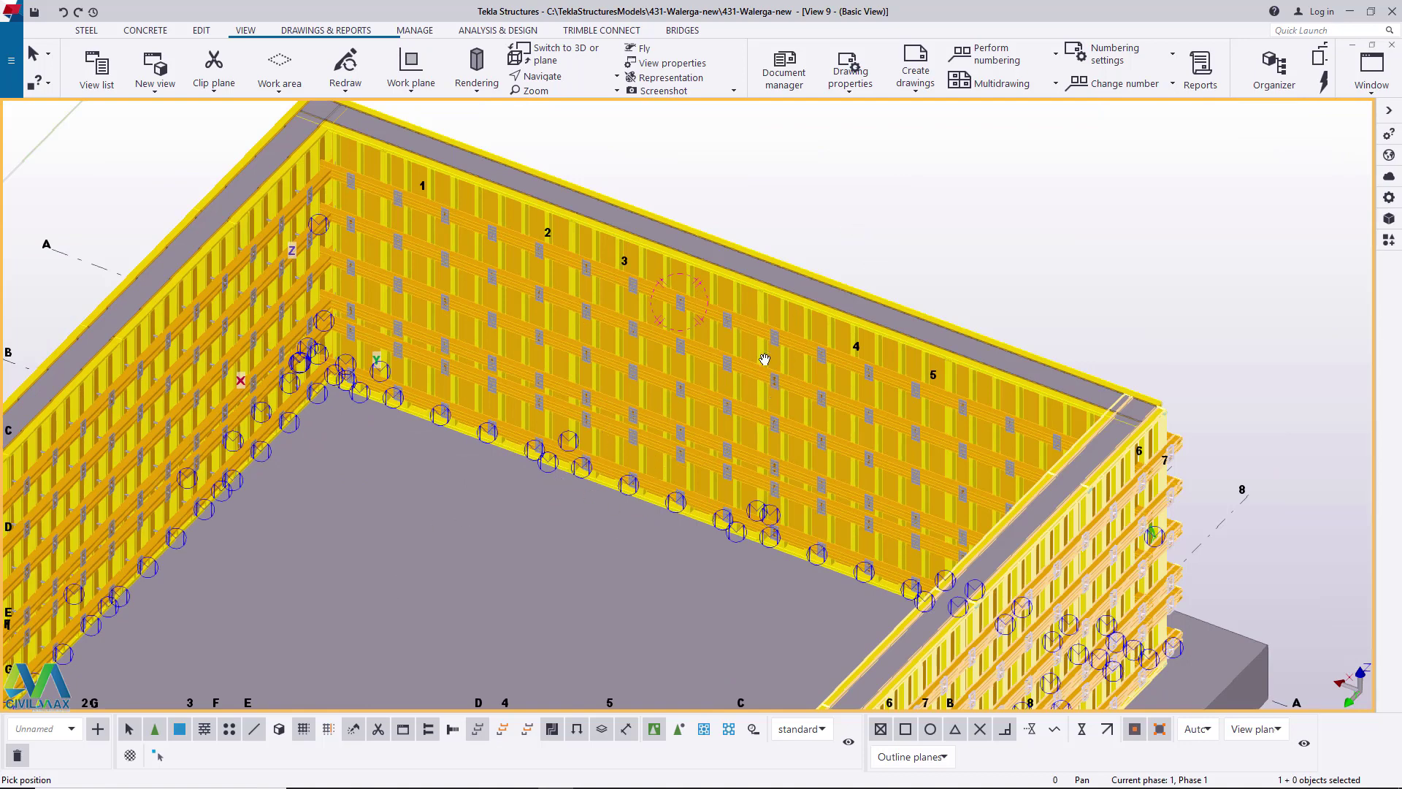
pyautogui.scroll(5, 765, 359)
# - Interrupt the running command and show the CONCRETE modelling tools
pyautogui.rightClick(406, 358)
pyautogui.click(438, 364)
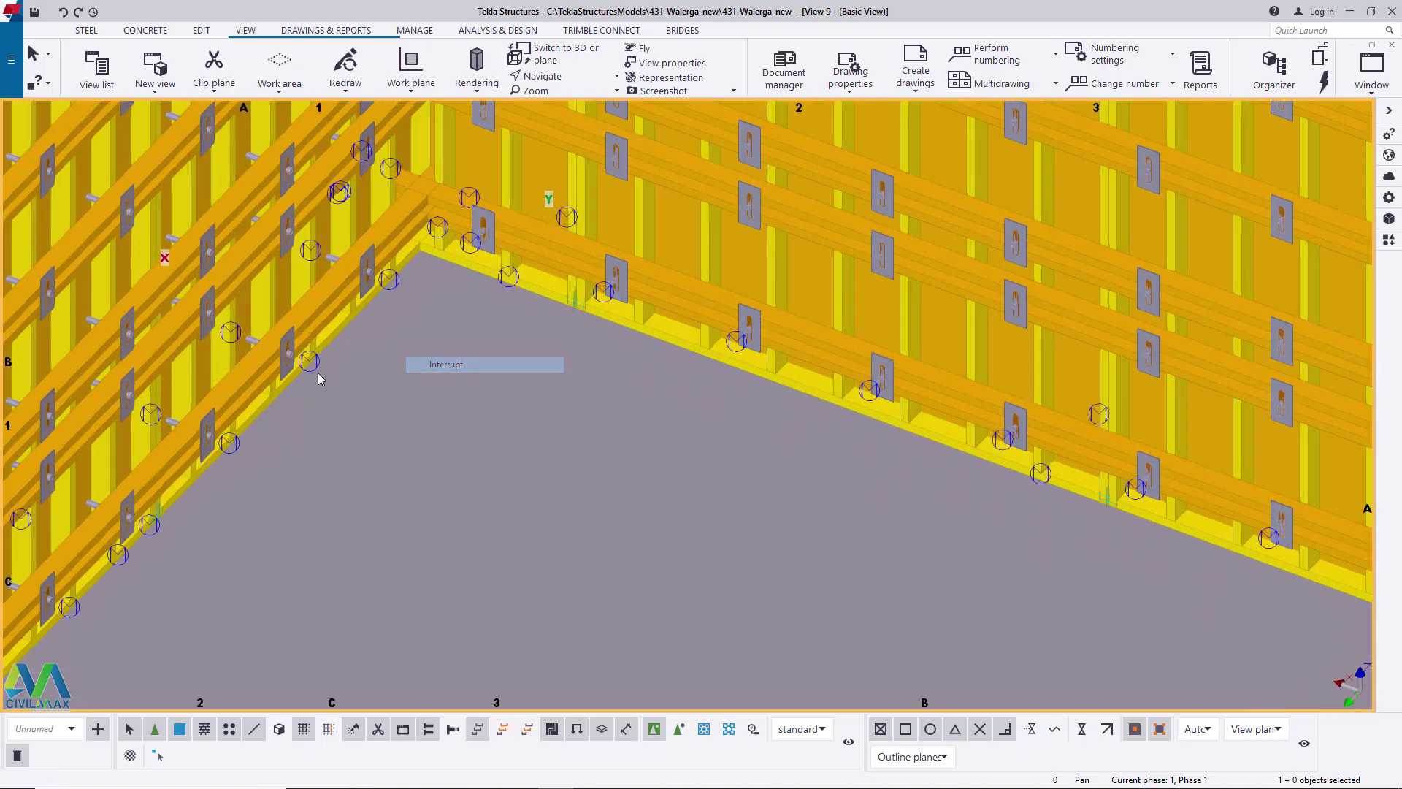
pyautogui.scroll(6, 319, 378)
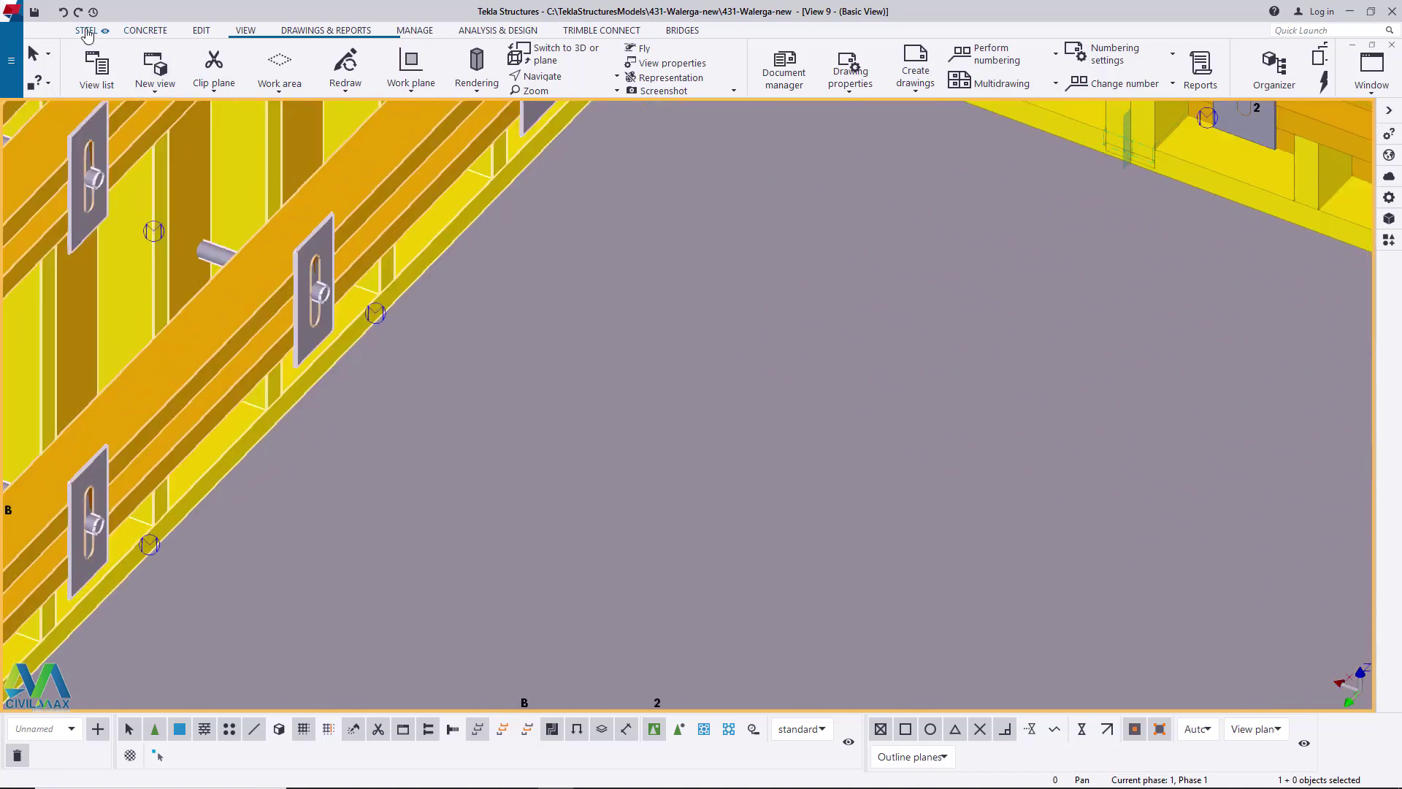
pyautogui.click(154, 33)
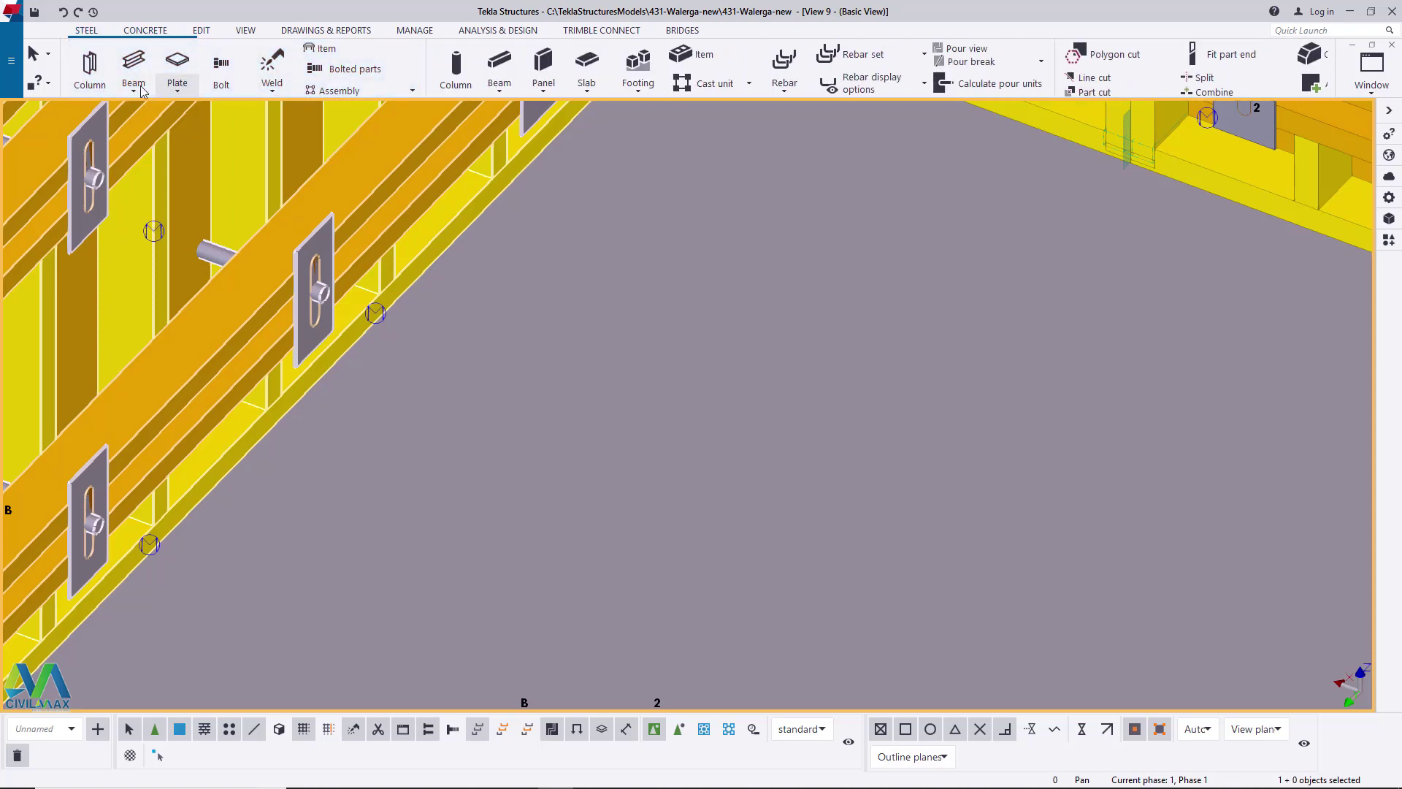
pyautogui.click(142, 90)
pyautogui.click(160, 117)
pyautogui.scroll(1, 400, 300)
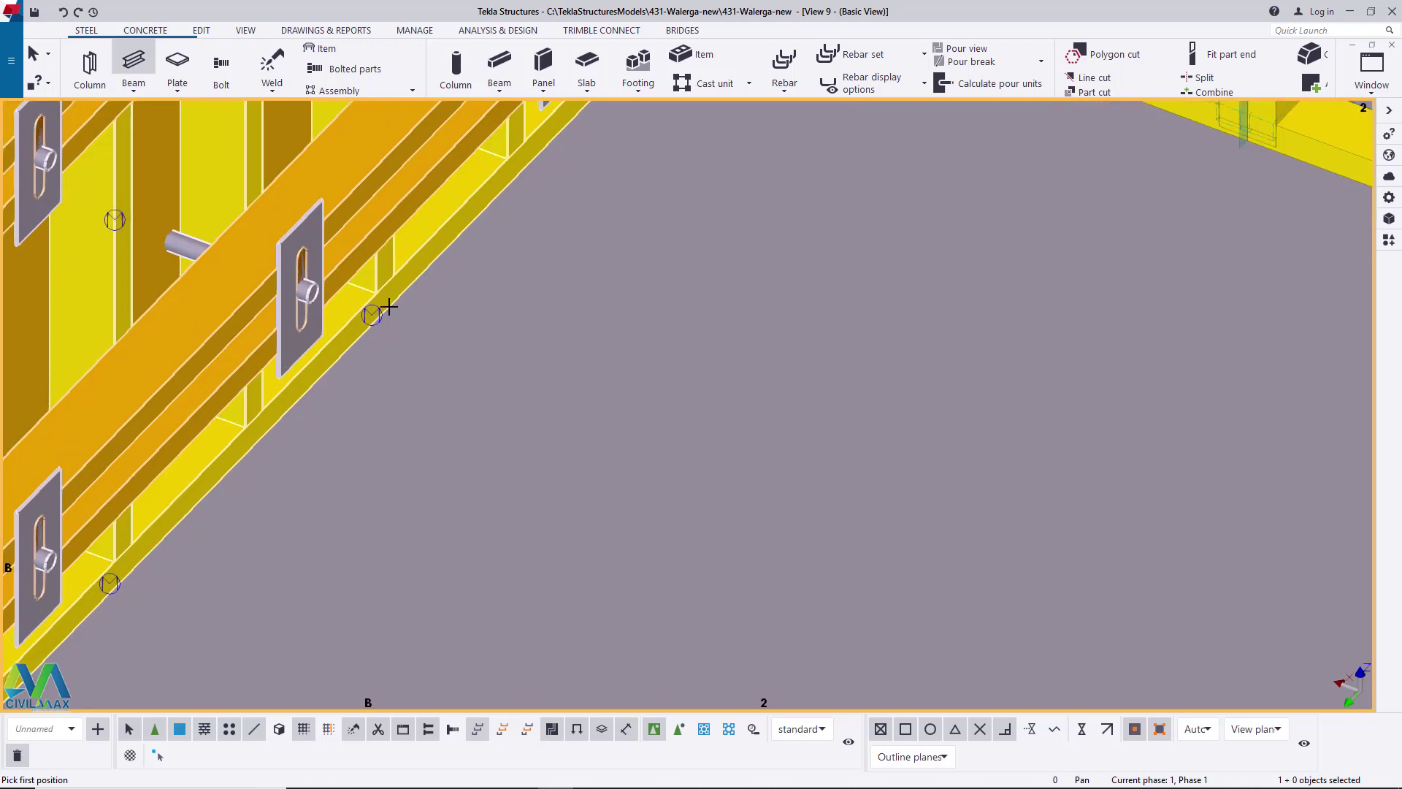
pyautogui.scroll(2, 406, 303)
pyautogui.scroll(1, 408, 303)
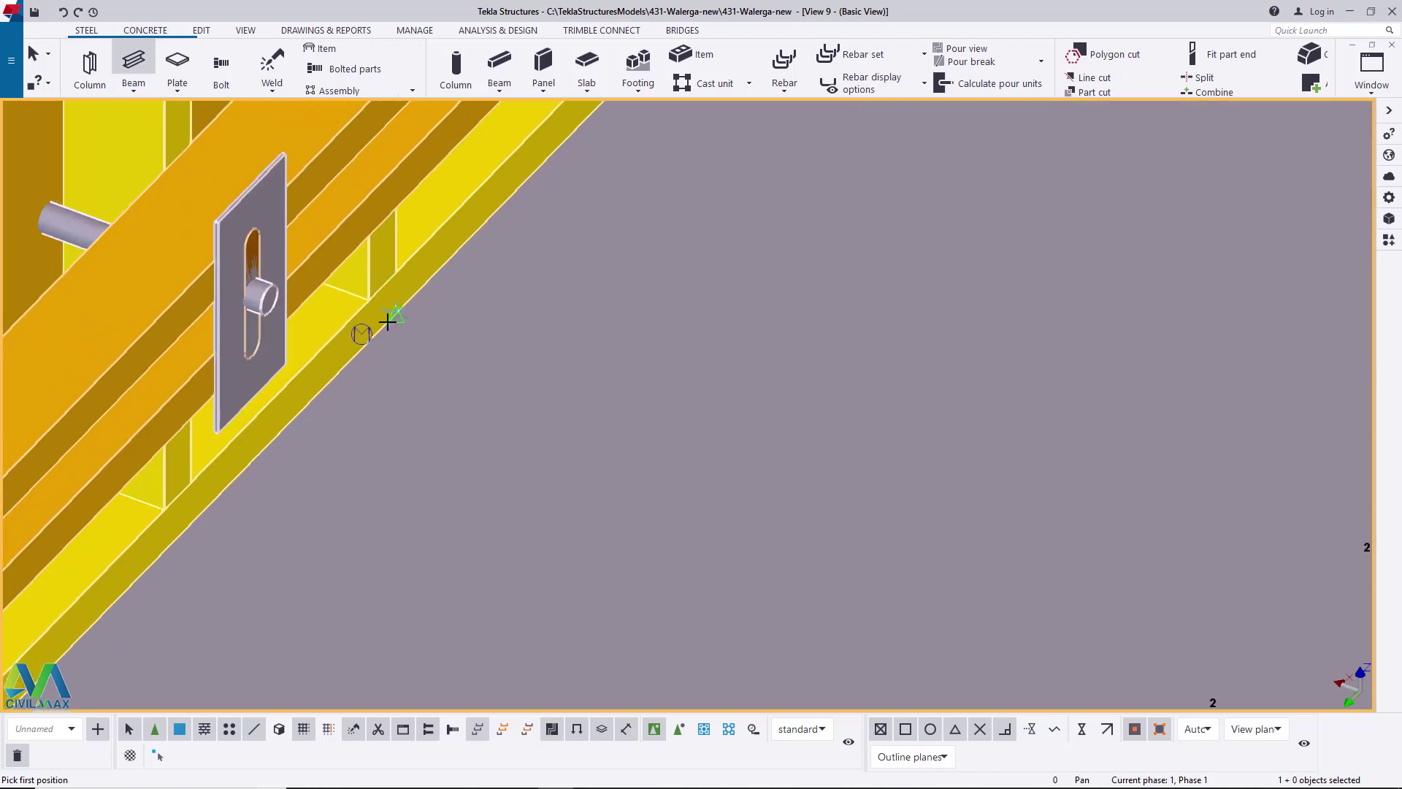
pyautogui.click(394, 314)
pyautogui.scroll(-5, 395, 314)
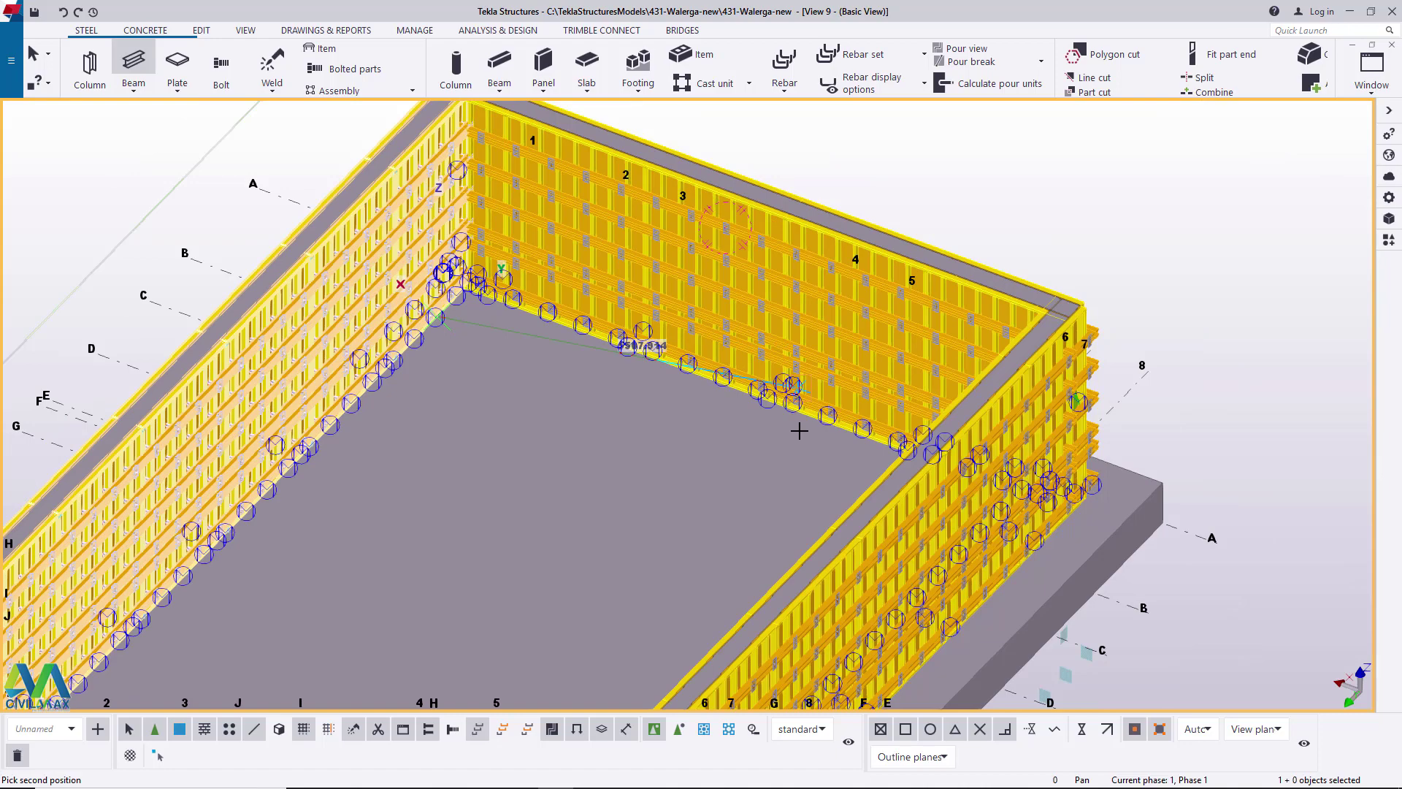
pyautogui.click(242, 31)
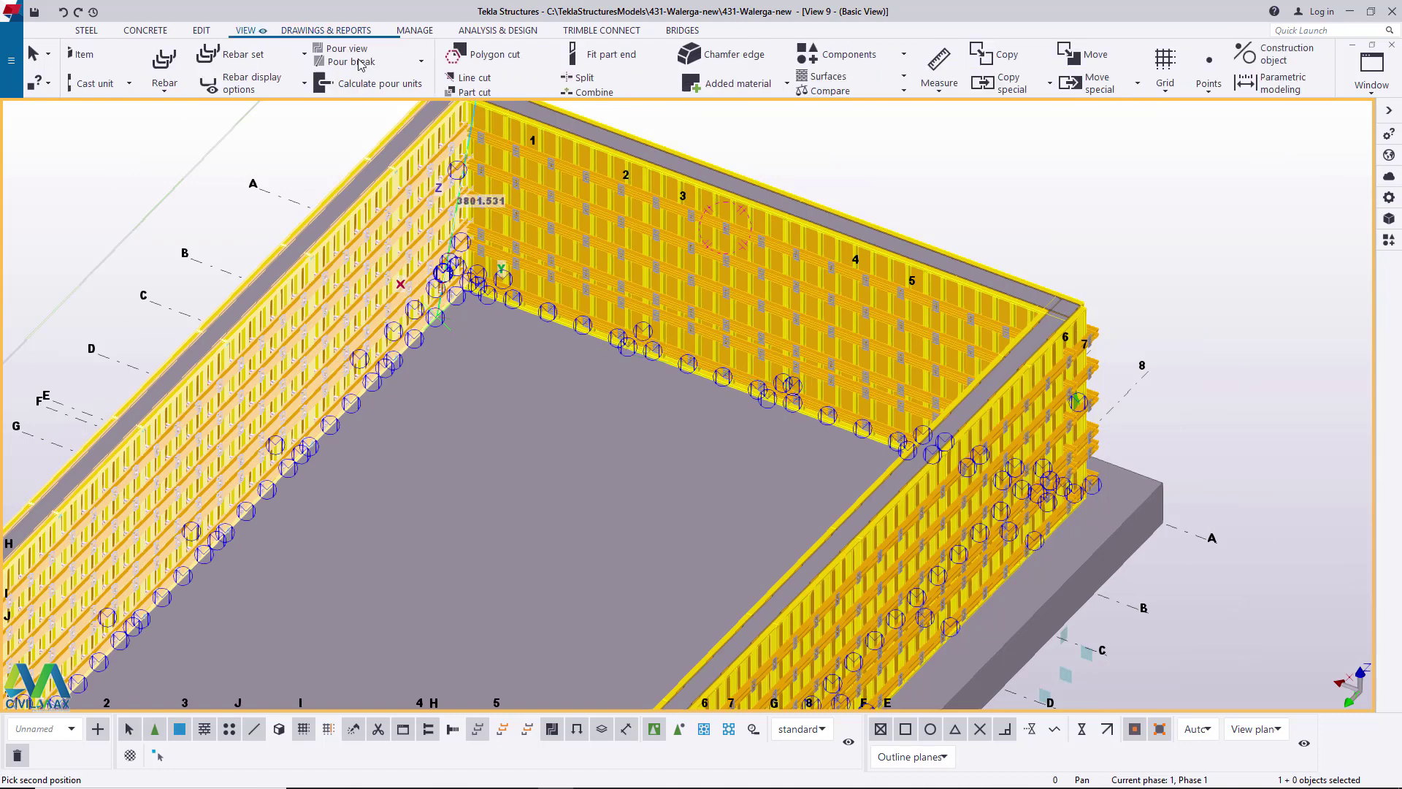
pyautogui.click(556, 78)
pyautogui.click(566, 117)
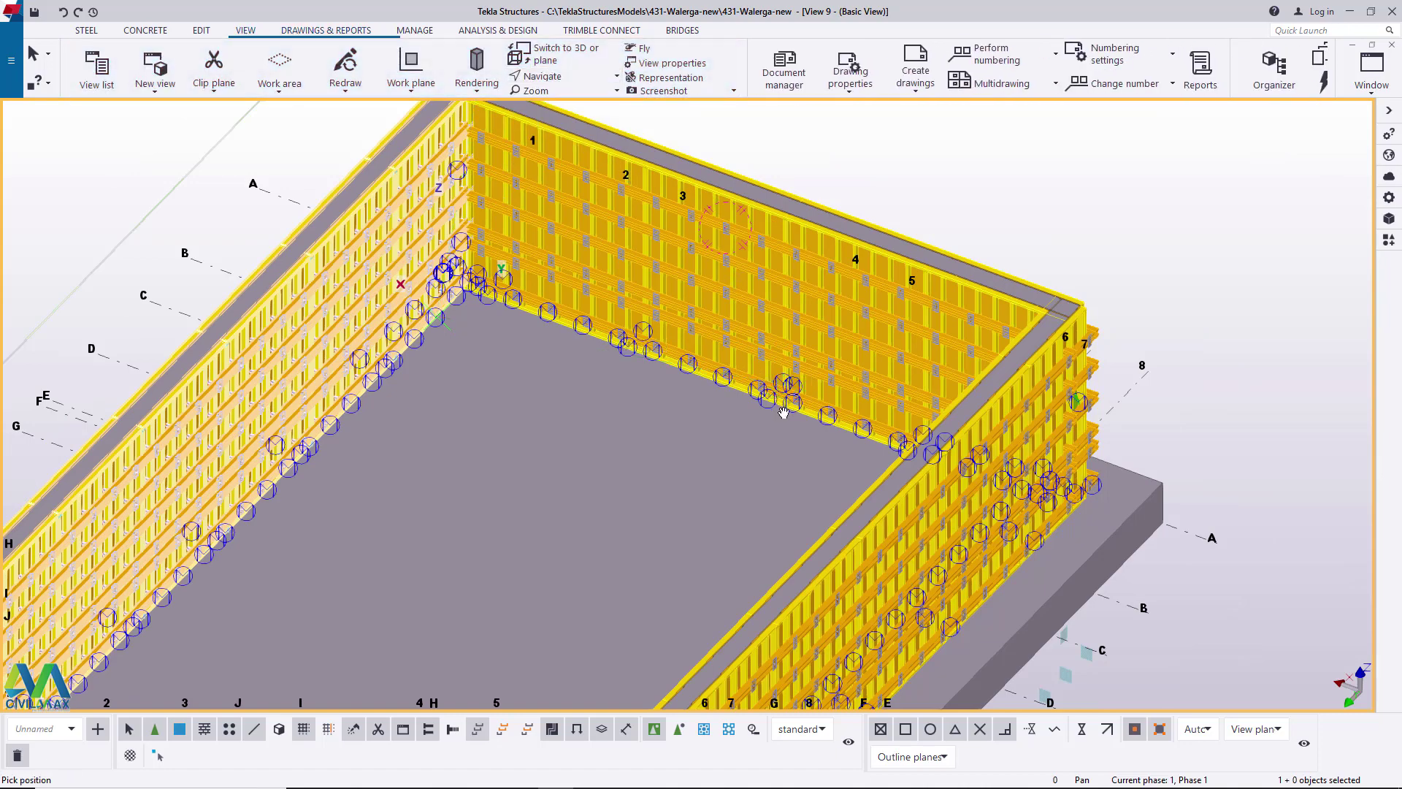
pyautogui.moveTo(782, 403); pyautogui.dragTo(1034, 414)
pyautogui.rightClick(1034, 413)
pyautogui.click(1044, 398)
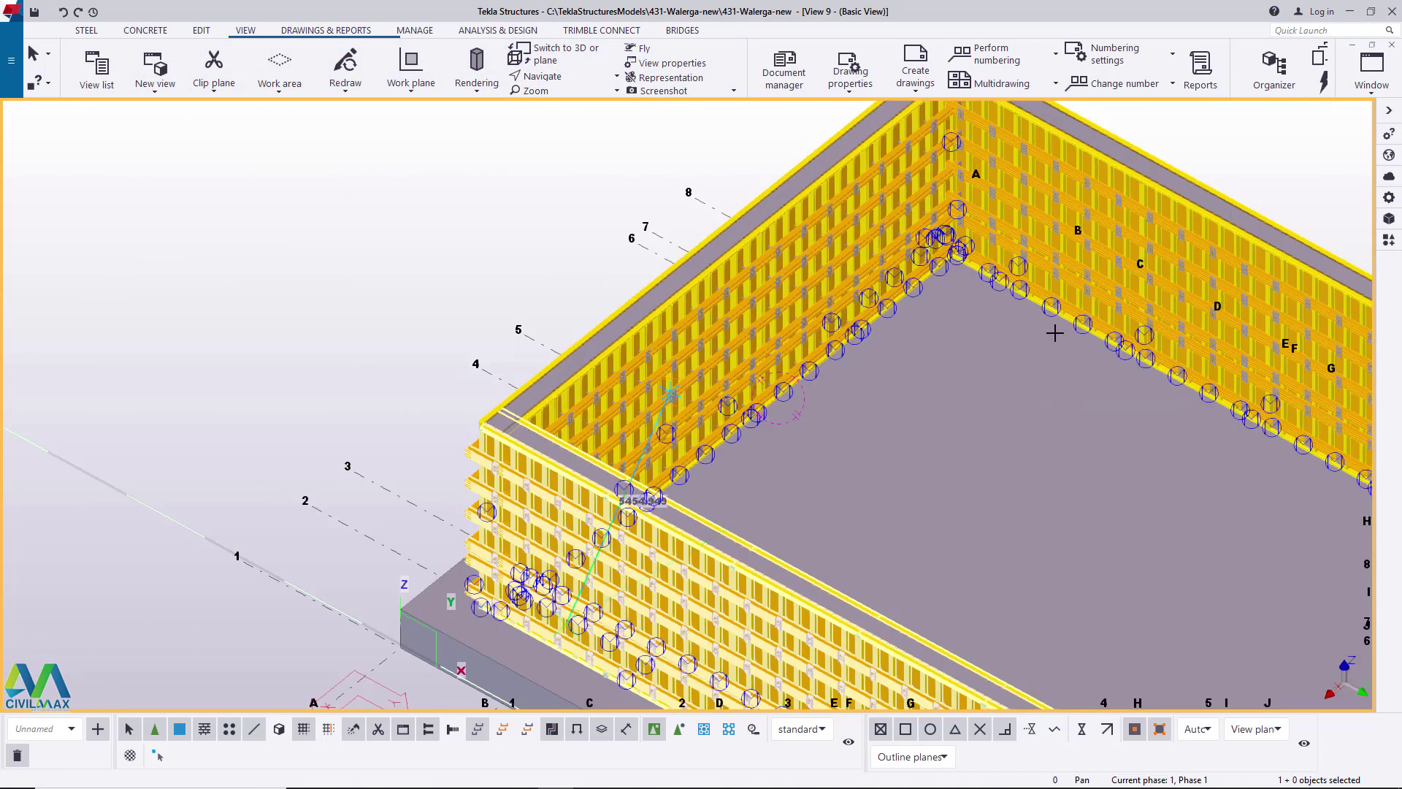
pyautogui.scroll(5, 1039, 301)
pyautogui.scroll(5, 950, 238)
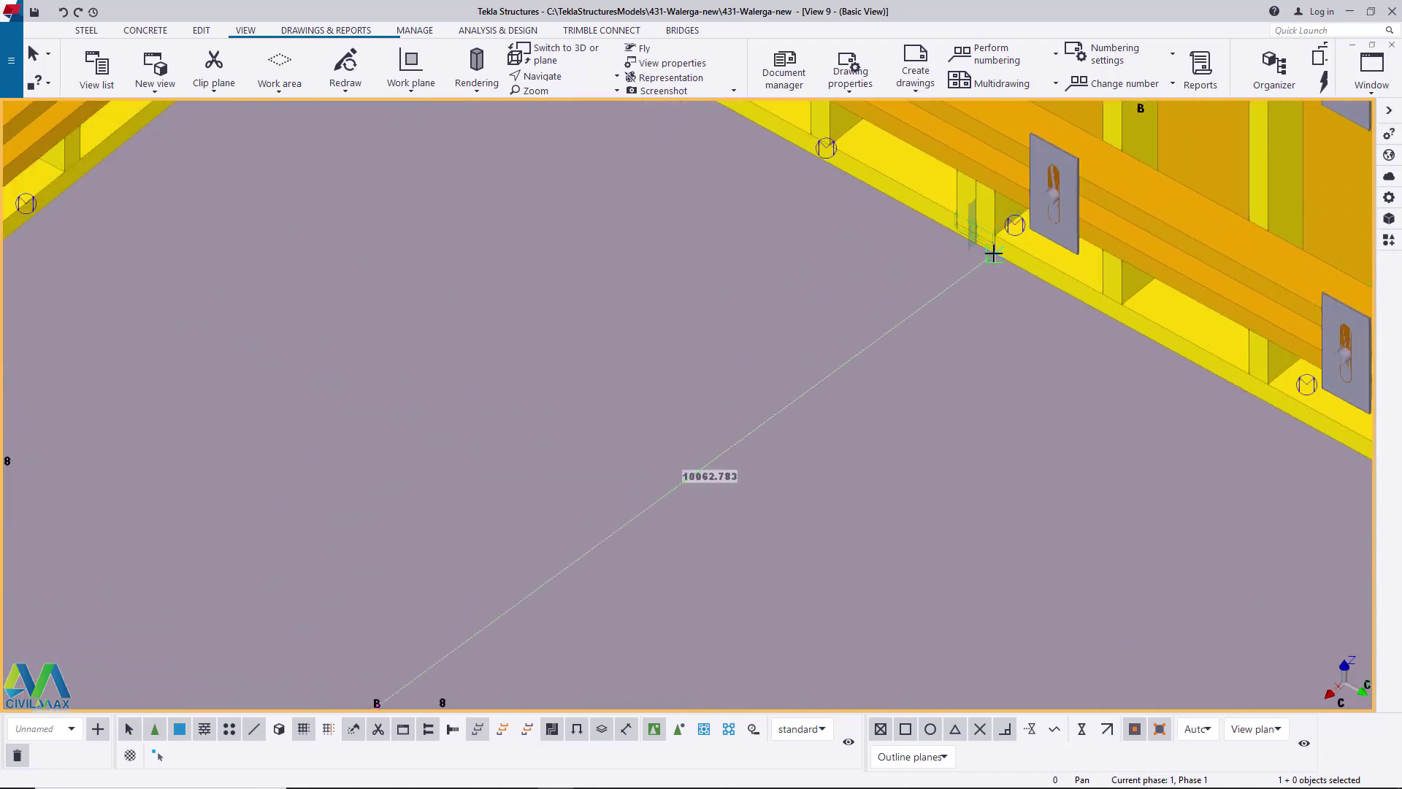
pyautogui.rightClick(852, 260)
pyautogui.click(995, 265)
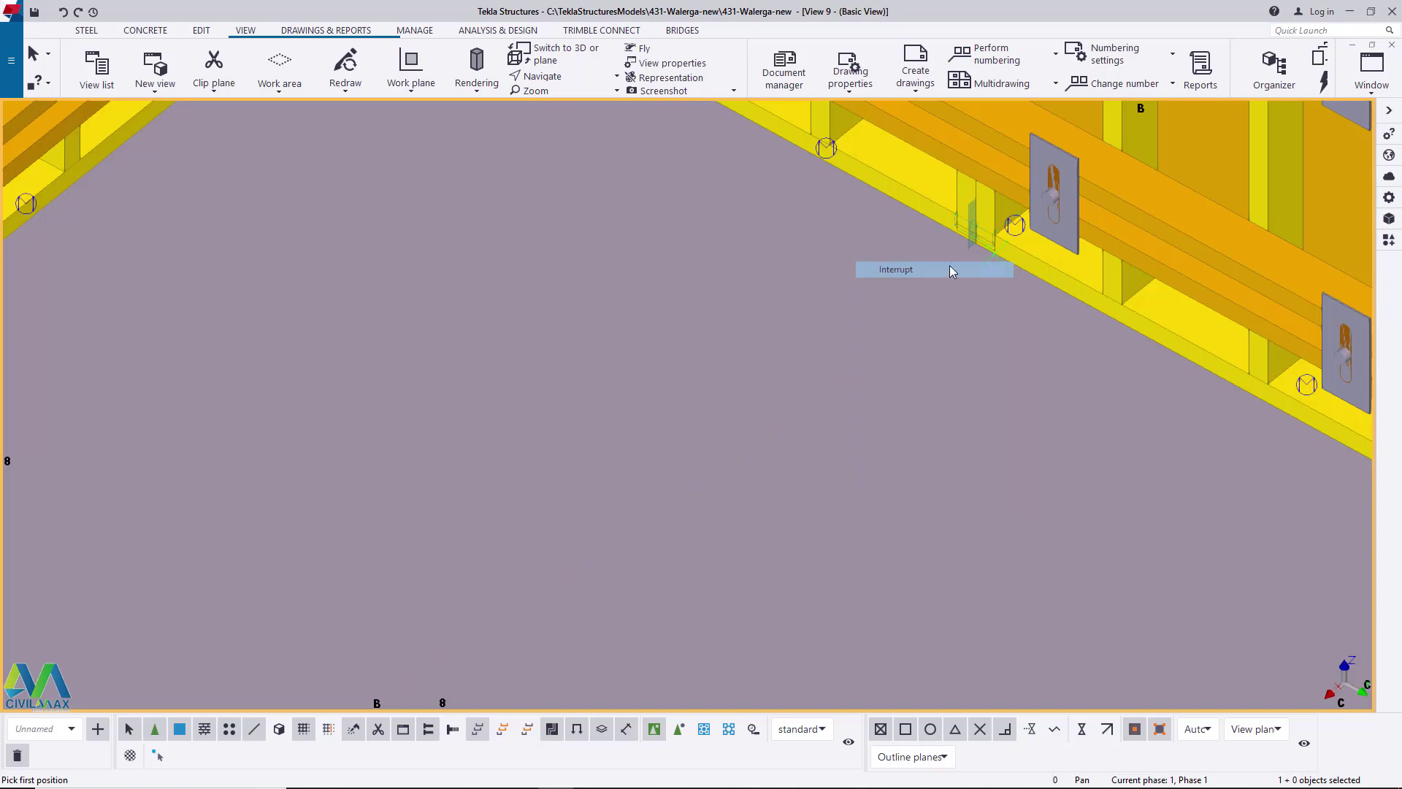
pyautogui.scroll(-10, 718, 273)
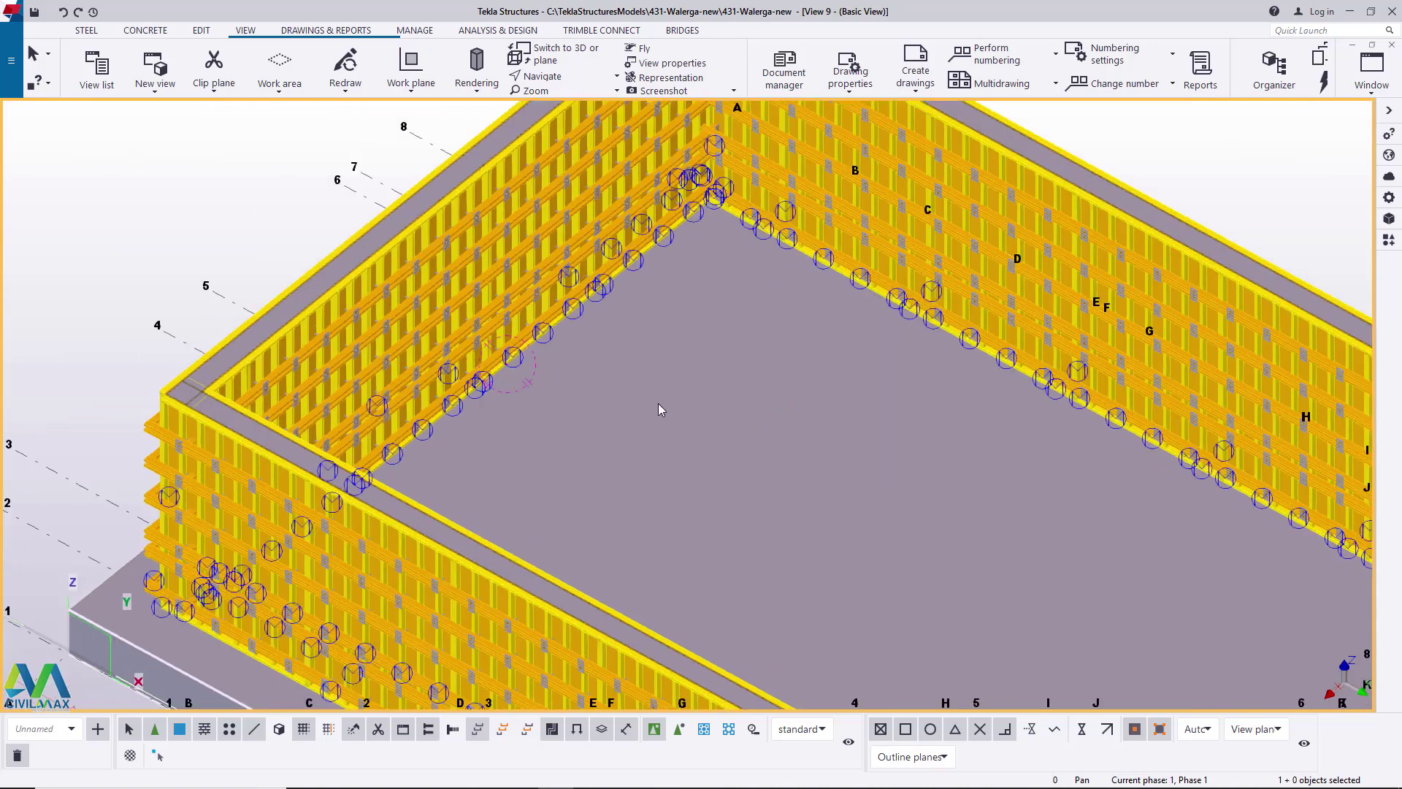
pyautogui.scroll(-2, 672, 358)
pyautogui.scroll(12, 672, 358)
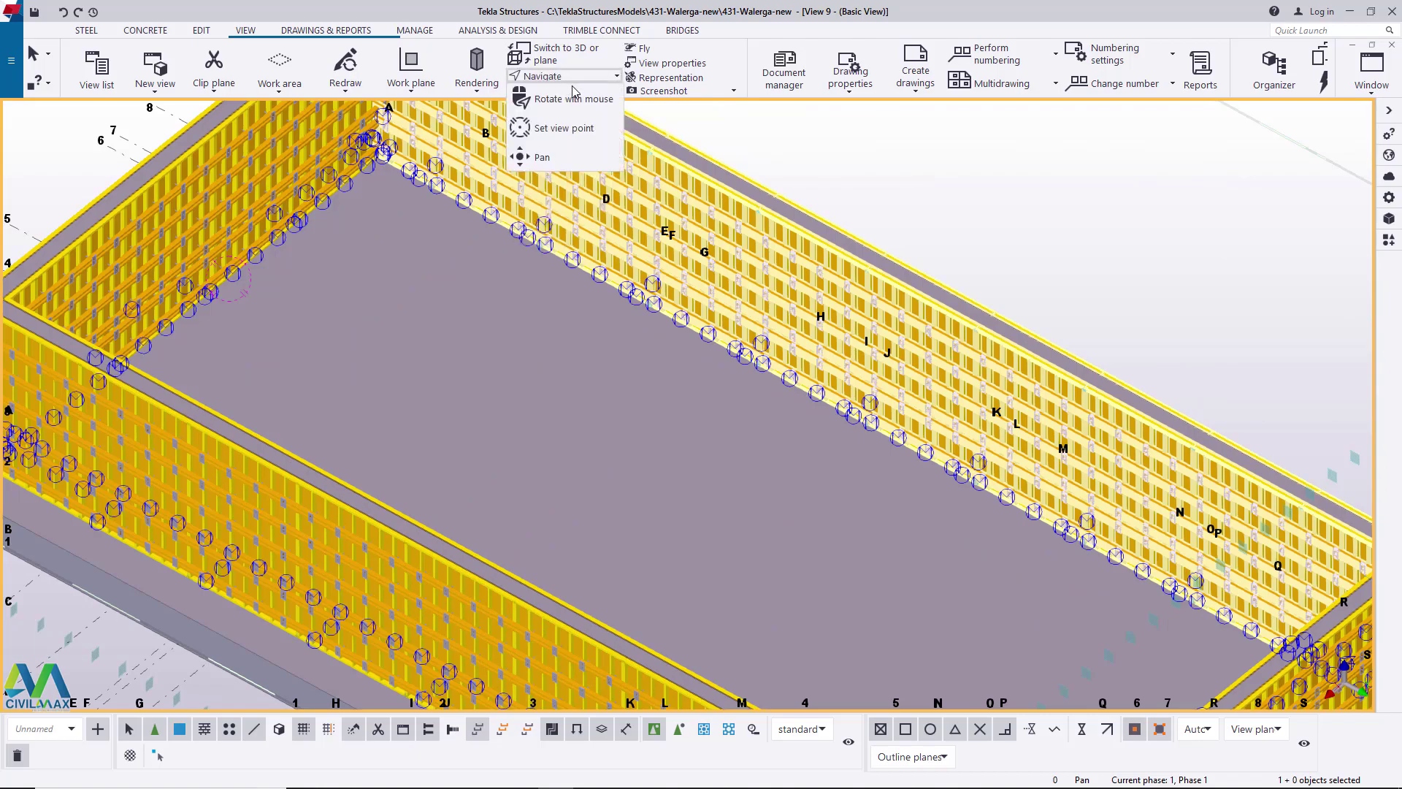
pyautogui.scroll(-5, 683, 210)
pyautogui.keyDown('ctrl'); pyautogui.moveTo(683, 210); pyautogui.dragTo(541, 292, button='middle'); pyautogui.keyUp('ctrl')
pyautogui.scroll(-2, 717, 289)
pyautogui.scroll(4, 545, 436)
pyautogui.rightClick(541, 292)
pyautogui.click(555, 289)
pyautogui.scroll(2, 504, 286)
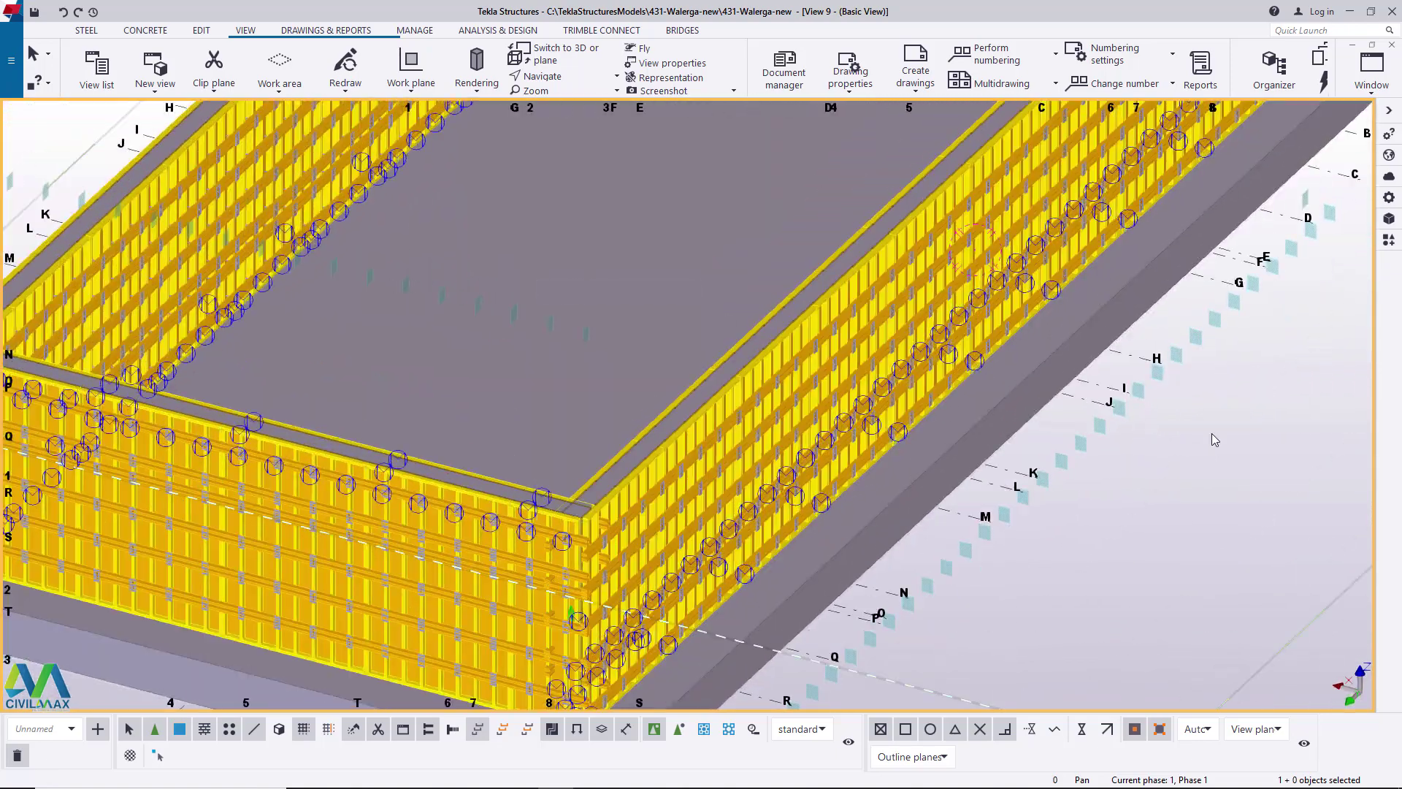
pyautogui.scroll(-3, 459, 417)
pyautogui.scroll(5, 393, 197)
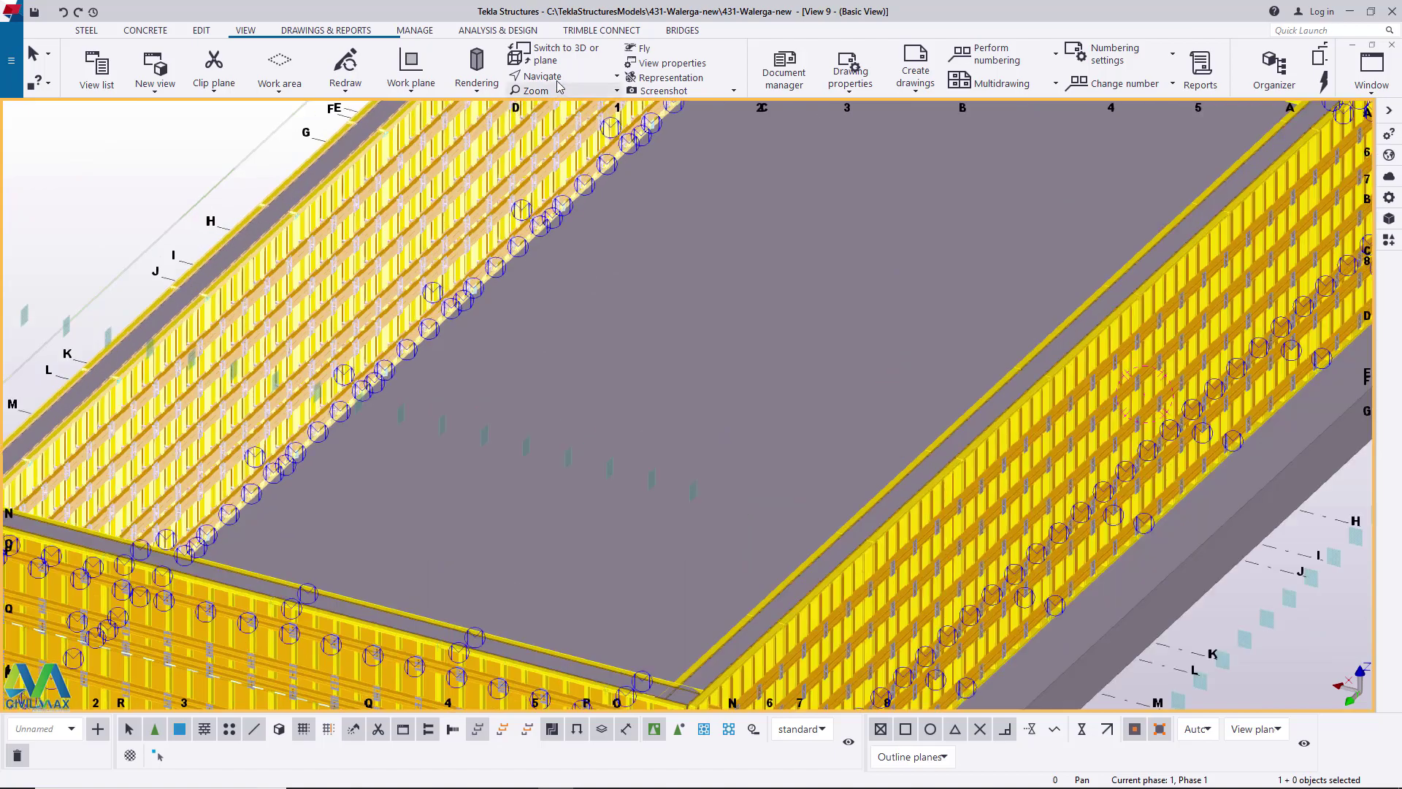
pyautogui.click(572, 102)
pyautogui.moveTo(554, 272); pyautogui.dragTo(269, 261)
pyautogui.scroll(-3, 764, 390)
pyautogui.moveTo(832, 359); pyautogui.dragTo(1032, 226)
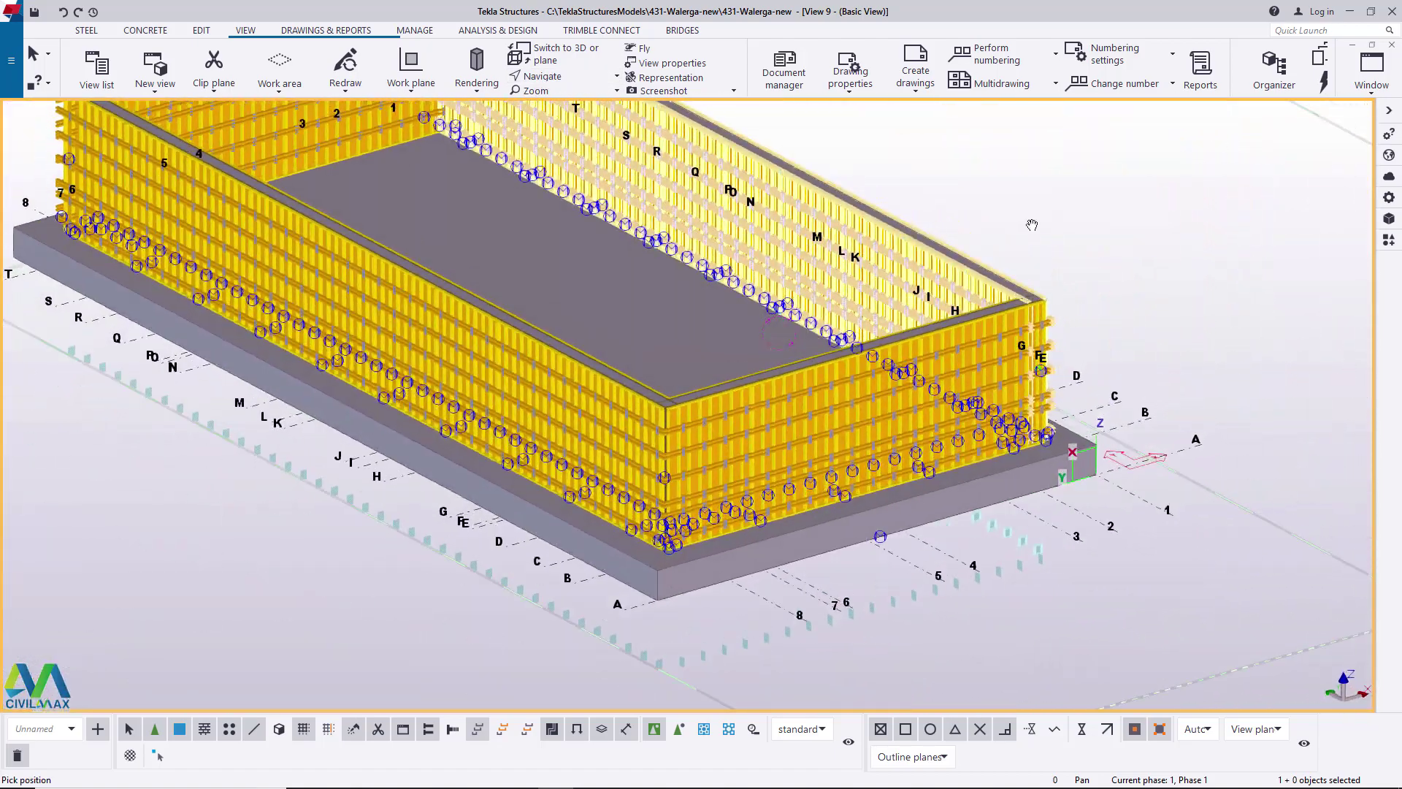
pyautogui.rightClick(1104, 182)
pyautogui.click(1144, 189)
pyautogui.scroll(-3, 804, 444)
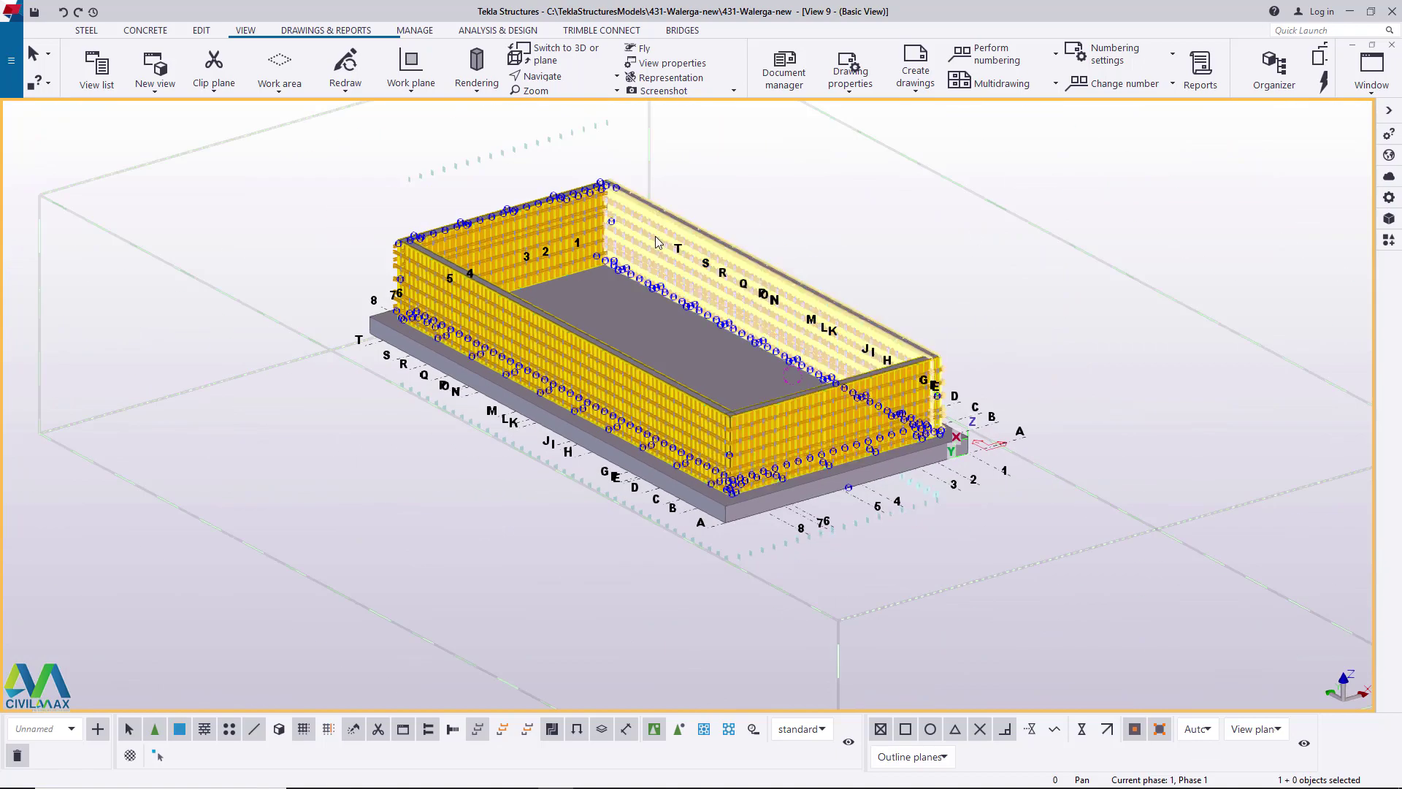
pyautogui.scroll(5, 622, 234)
pyautogui.scroll(5, 621, 235)
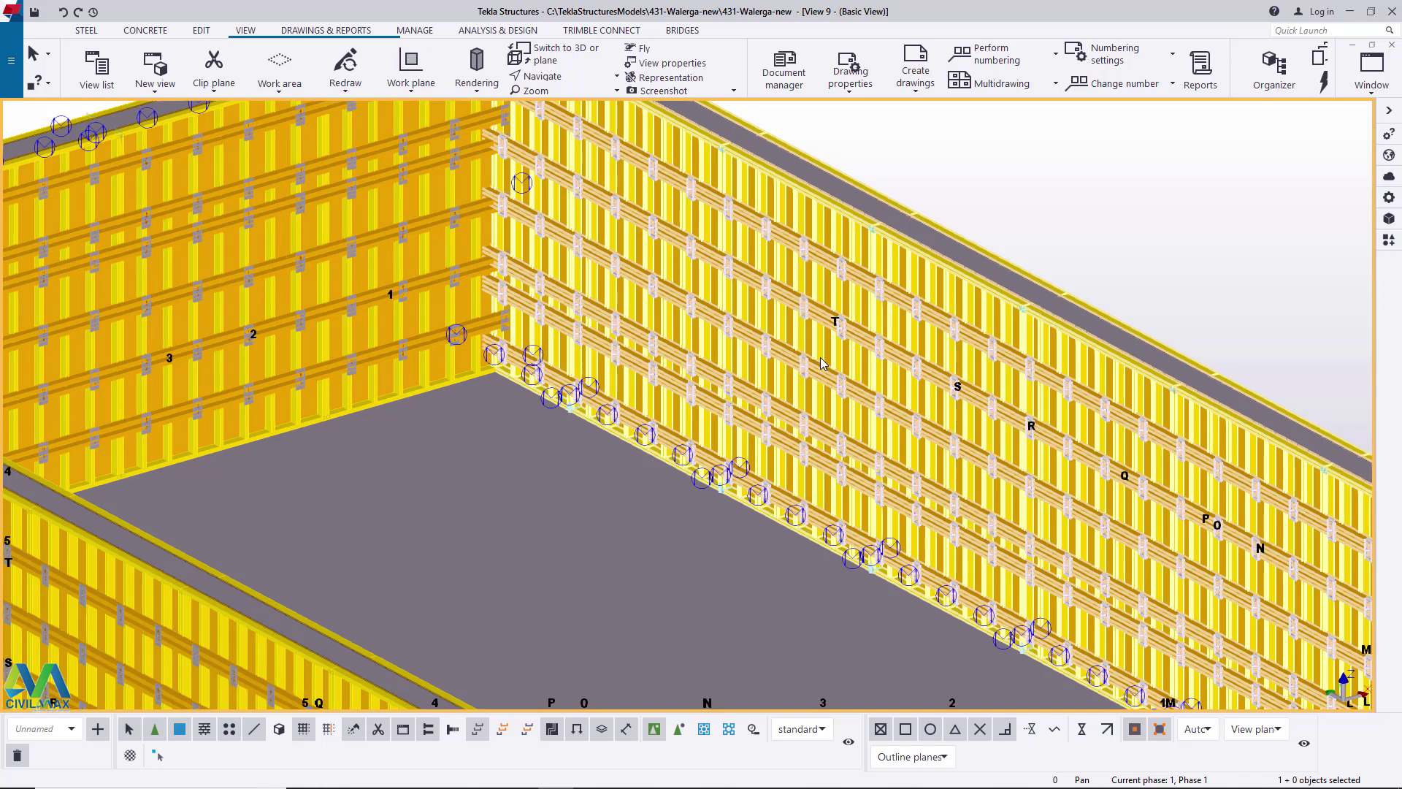
pyautogui.scroll(-6, 821, 363)
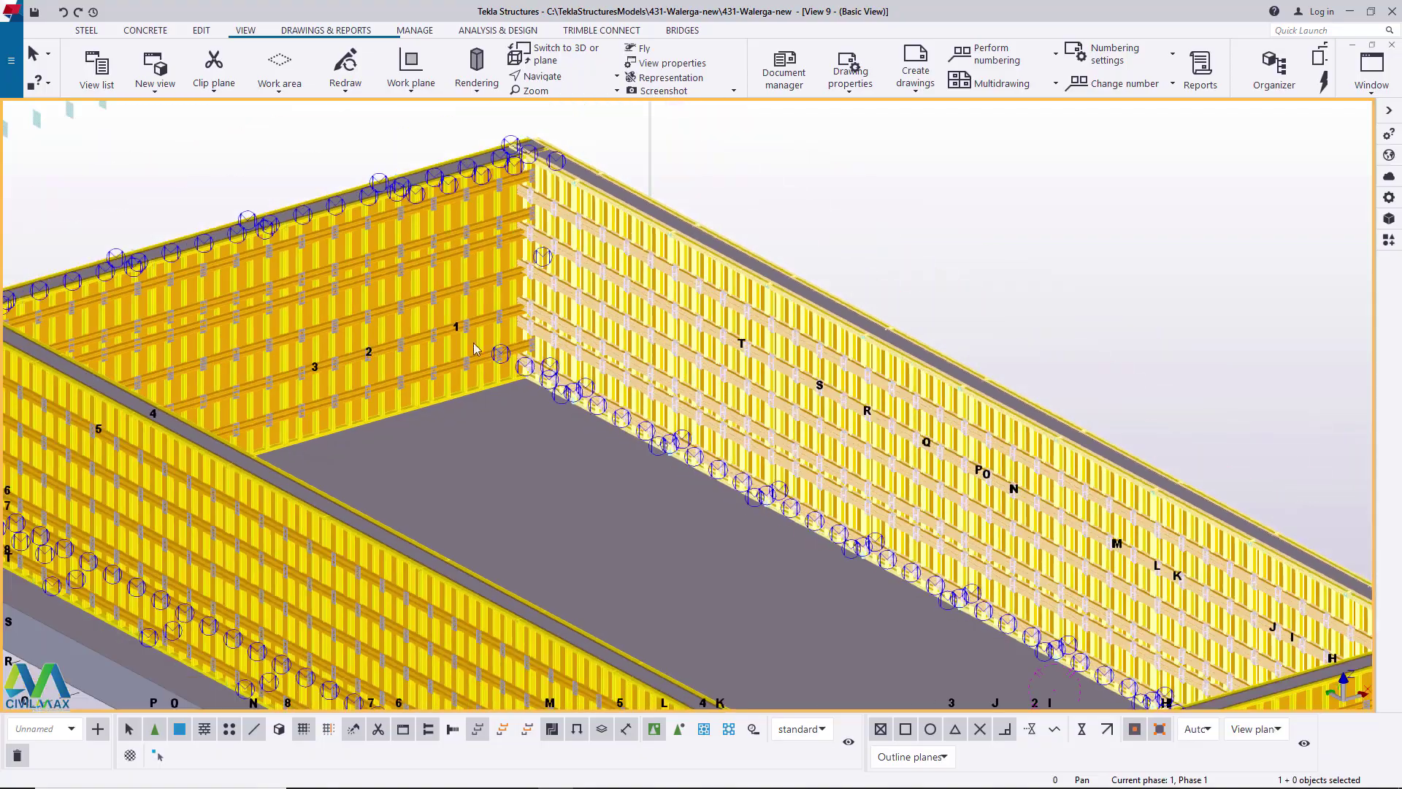
pyautogui.scroll(4, 697, 616)
pyautogui.scroll(-5, 697, 615)
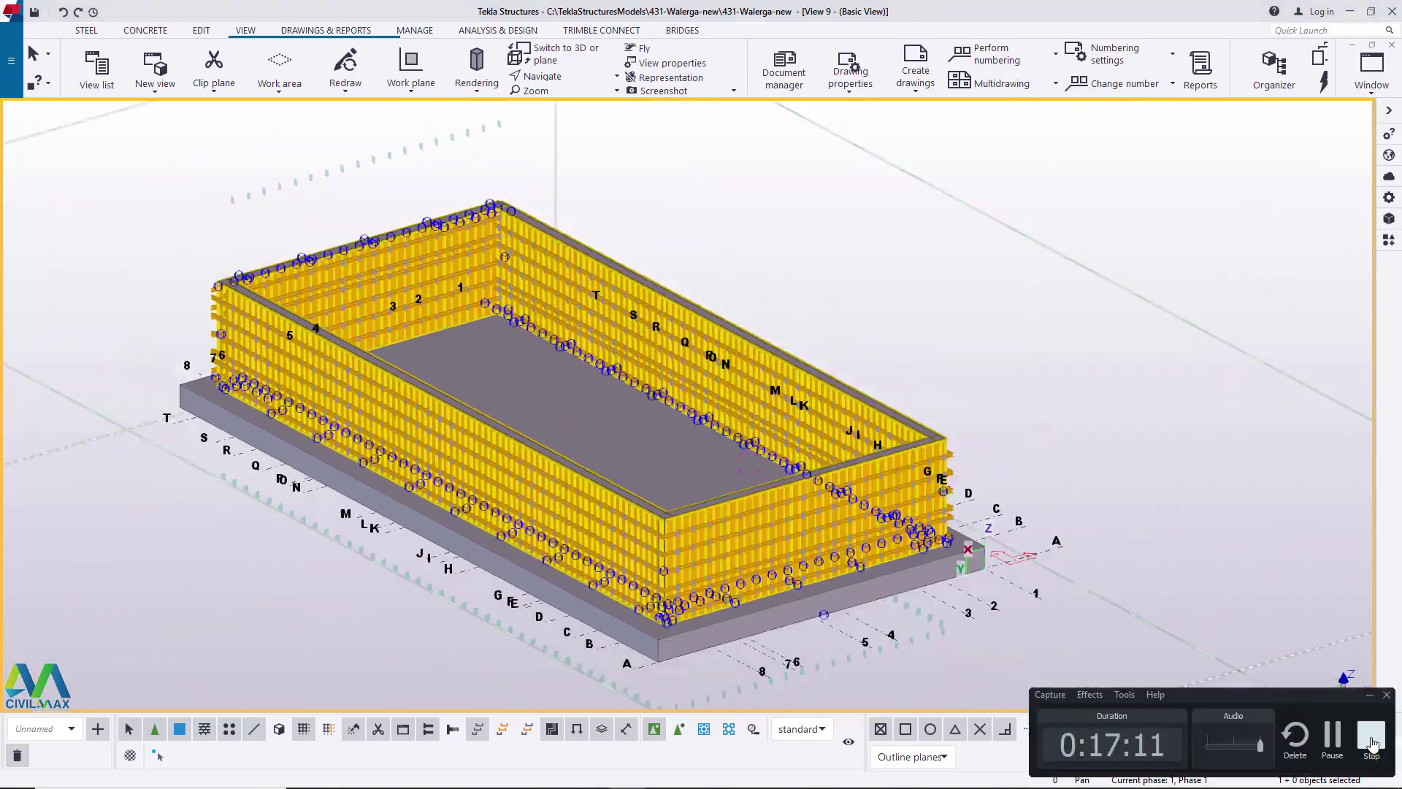